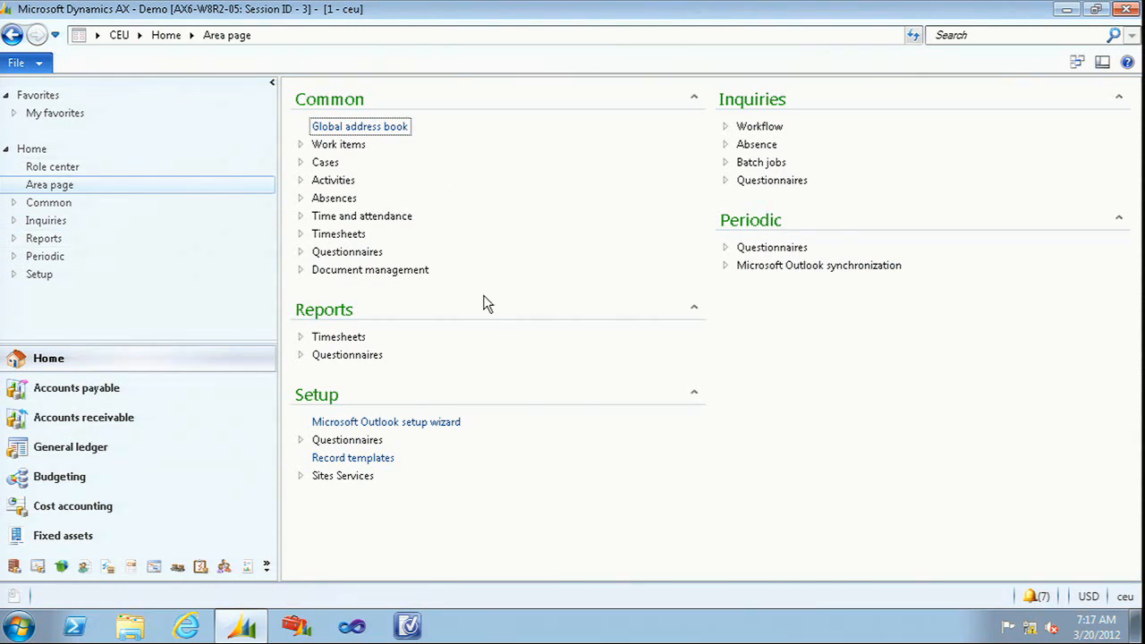
Open the Users list in the System administration module
{"action": "left_click", "coordinate": [267, 566]}
{"action": "left_click", "coordinate": [345, 576]}
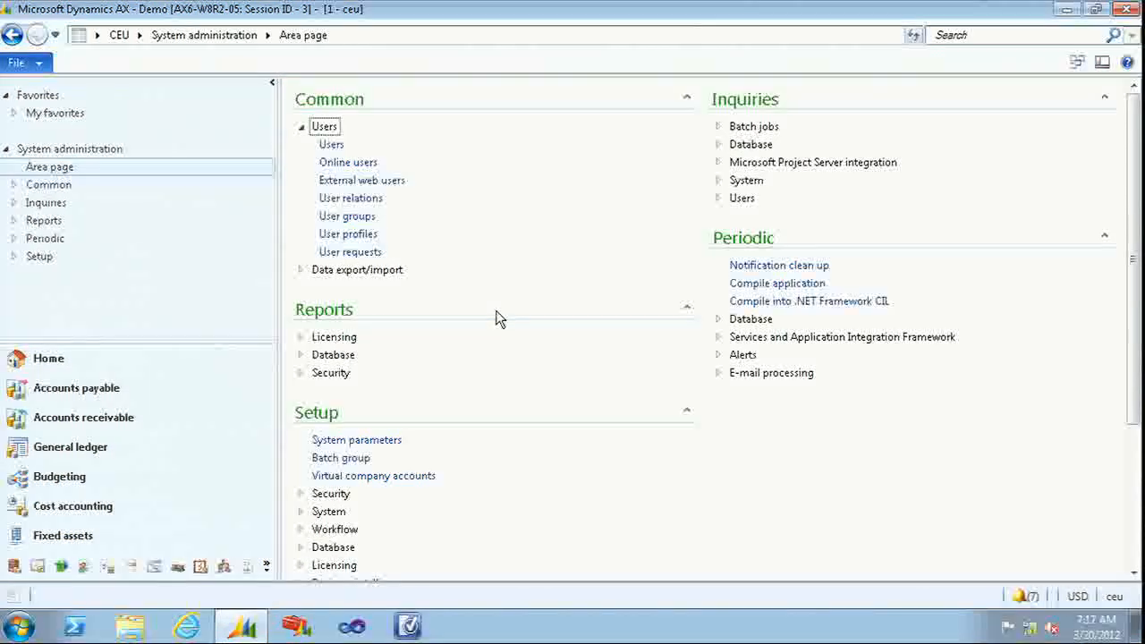
{"action": "left_click", "coordinate": [331, 146]}
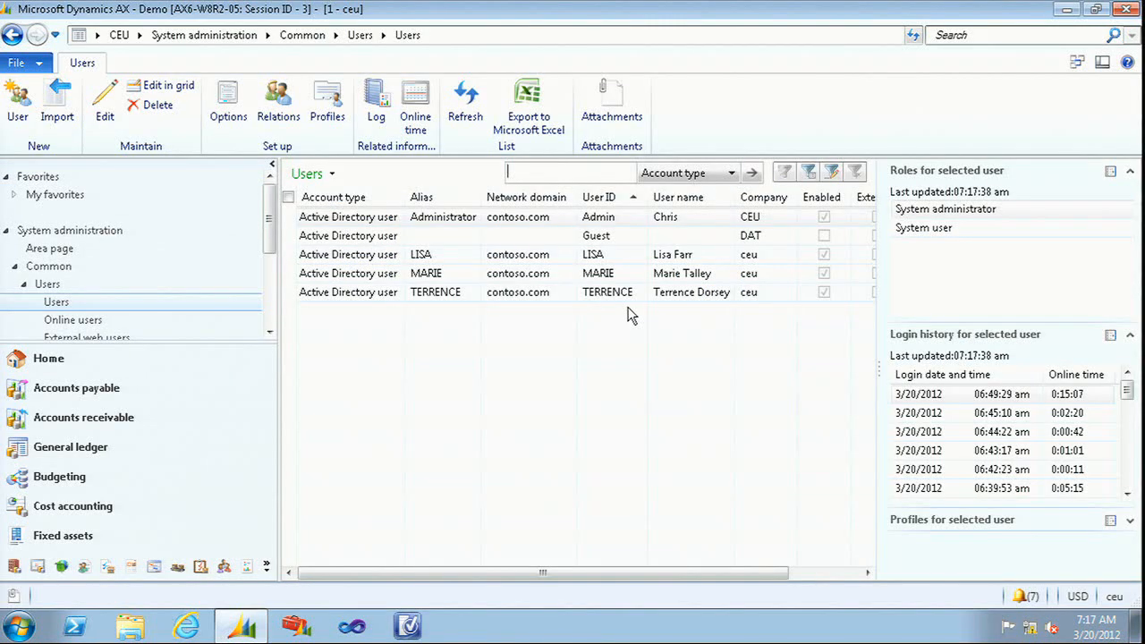
Compare the roles assigned to the last two users in the list
{"action": "left_click", "coordinate": [447, 270]}
{"action": "left_click", "coordinate": [447, 296]}
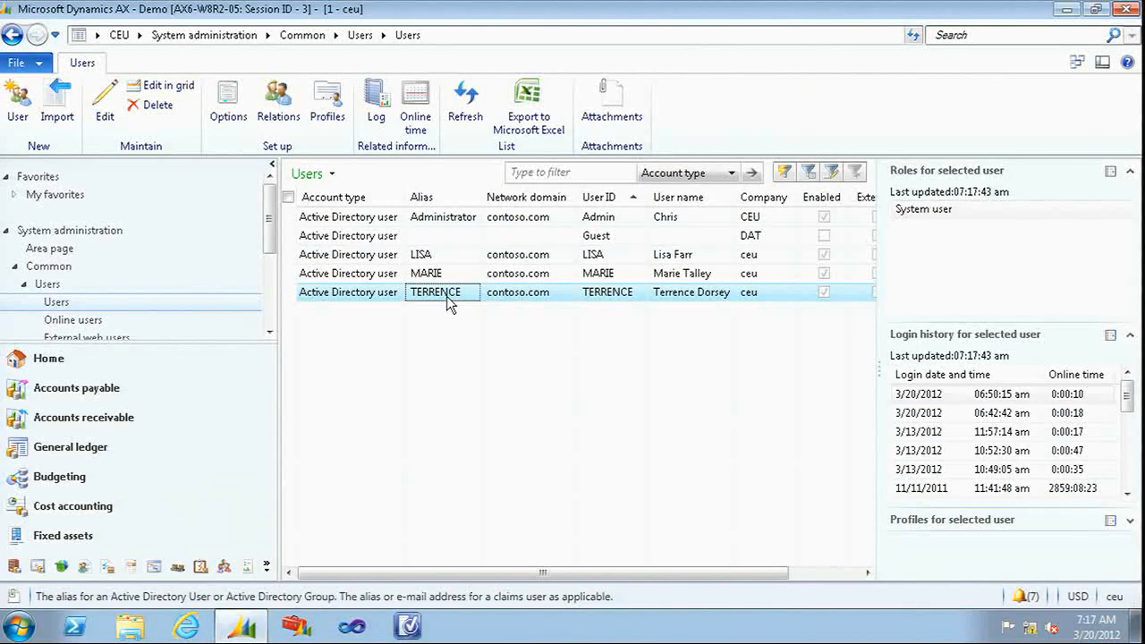
{"action": "key", "text": "Up"}
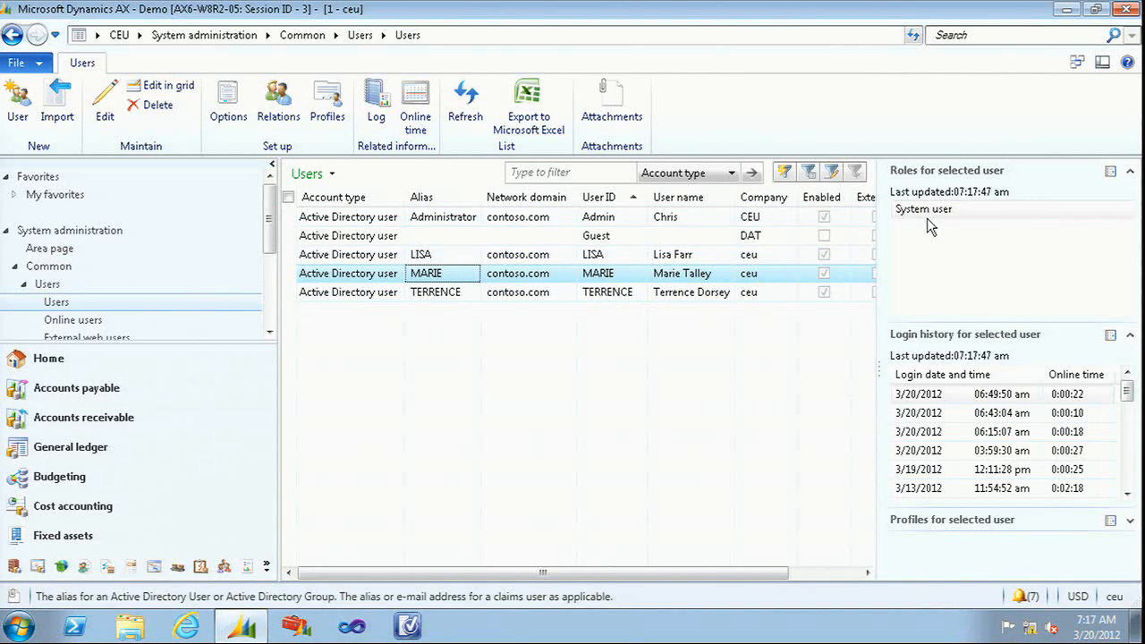
{"action": "left_click", "coordinate": [571, 292]}
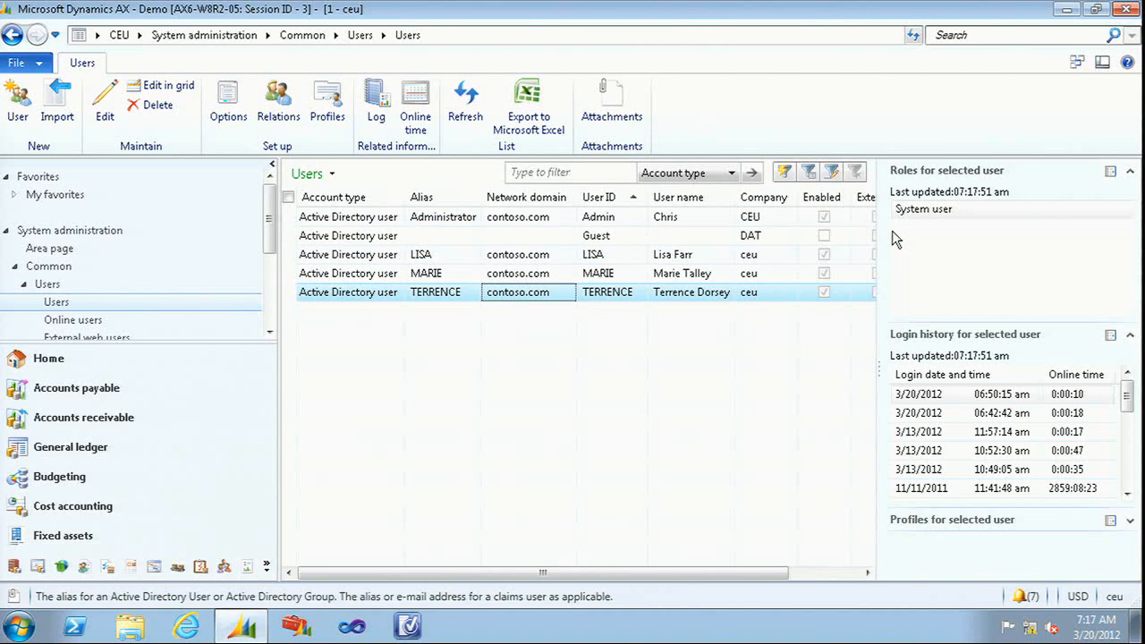
{"action": "left_click", "coordinate": [456, 274]}
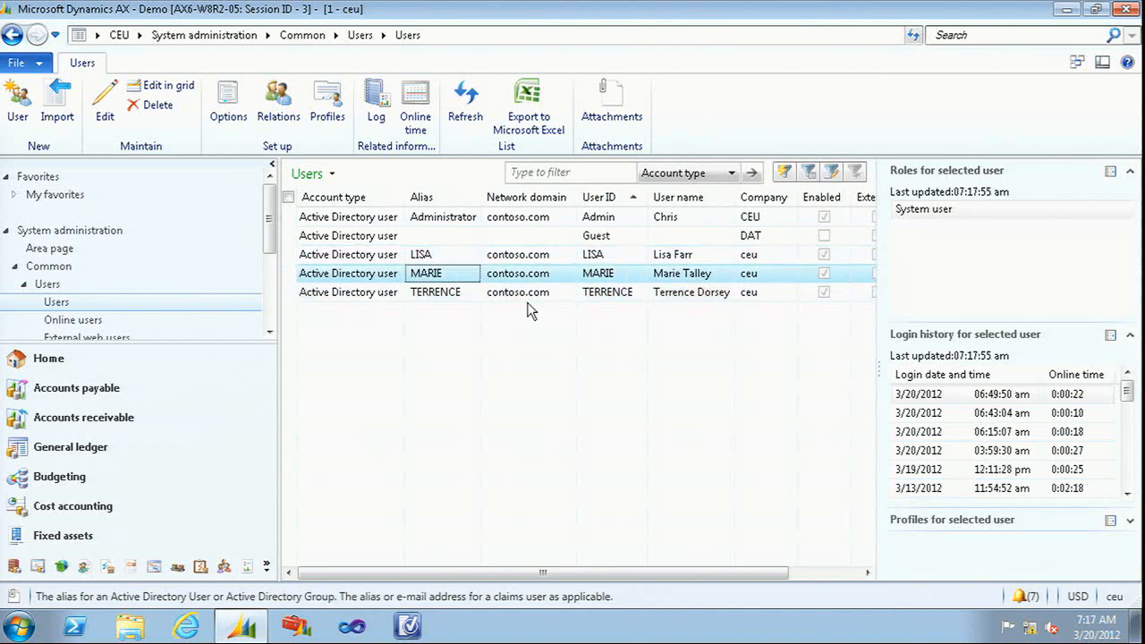
Open the second-to-last user's record and view the privileges of its System user role
{"action": "double_click", "coordinate": [343, 273]}
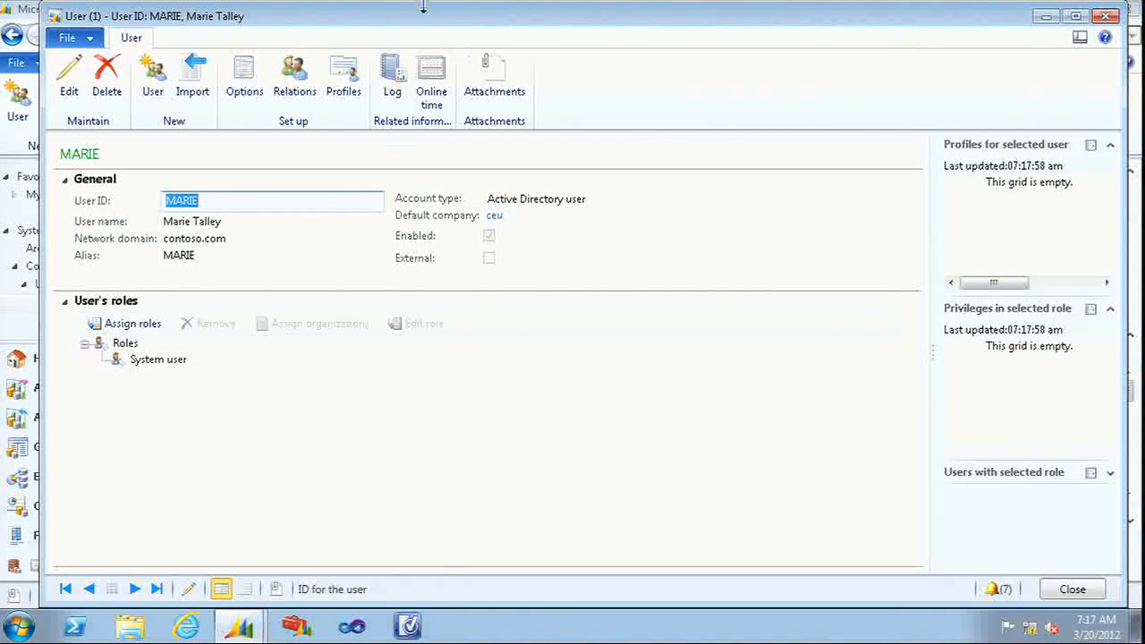
{"action": "left_click_drag", "start_coordinate": [422, 2], "coordinate": [422, 9]}
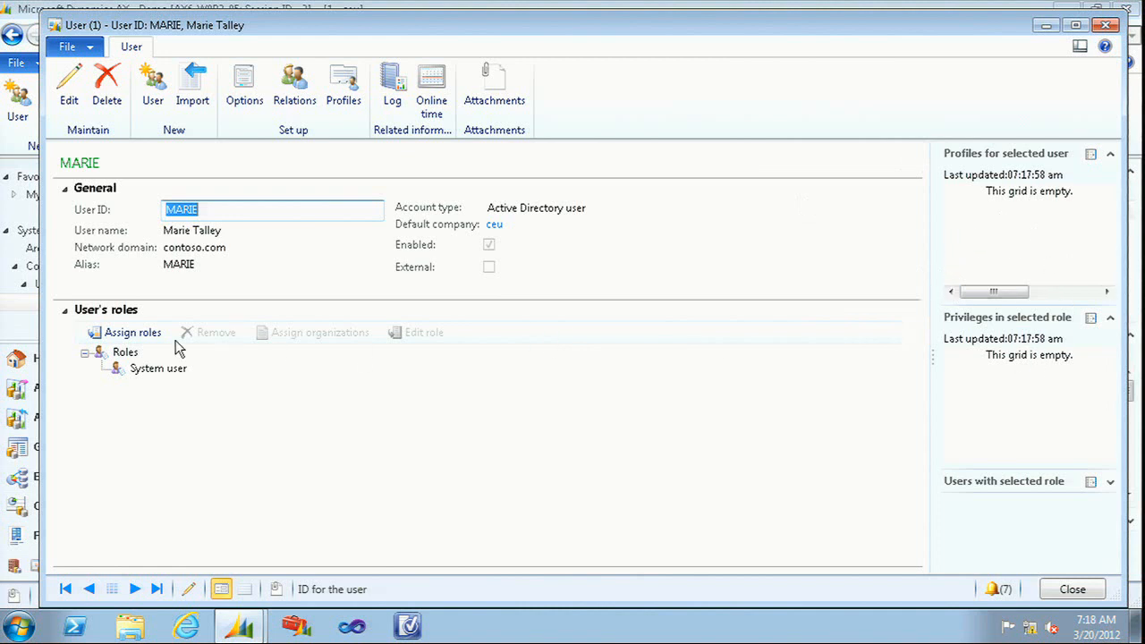
{"action": "left_click", "coordinate": [147, 369]}
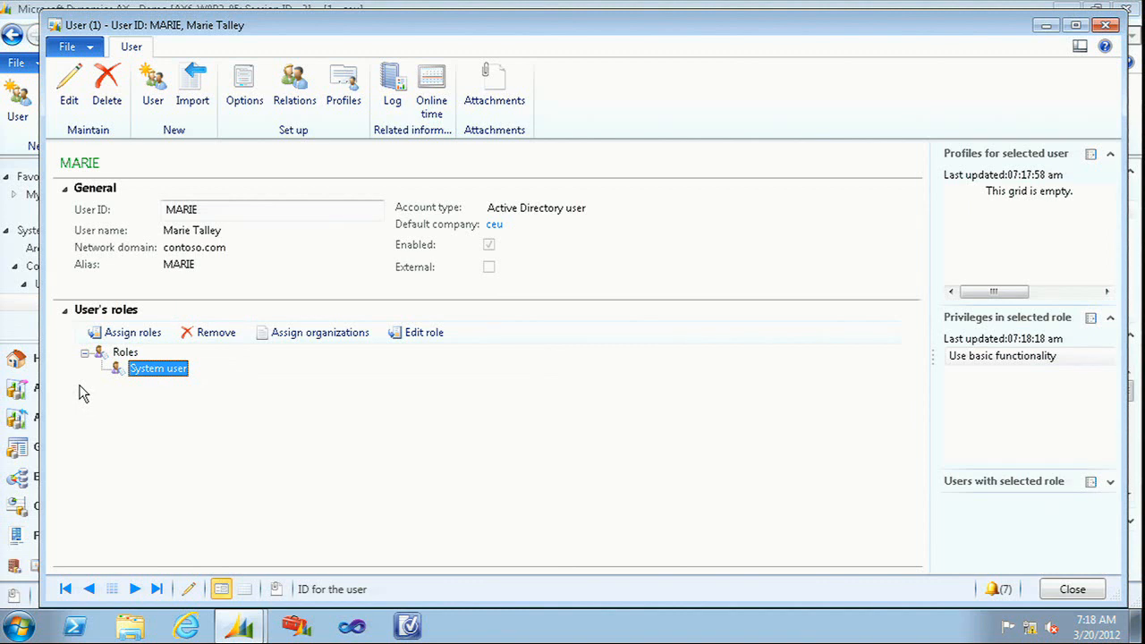
Assign the Fleet management branch manager role to the open user
{"action": "left_click", "coordinate": [126, 337]}
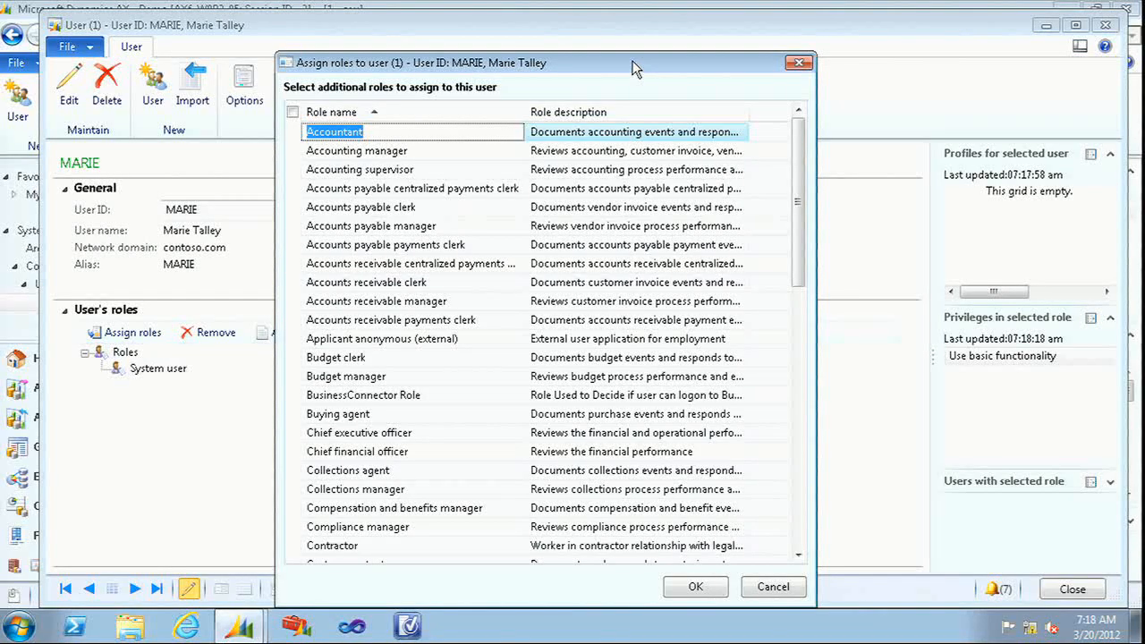
{"action": "key", "text": "f"}
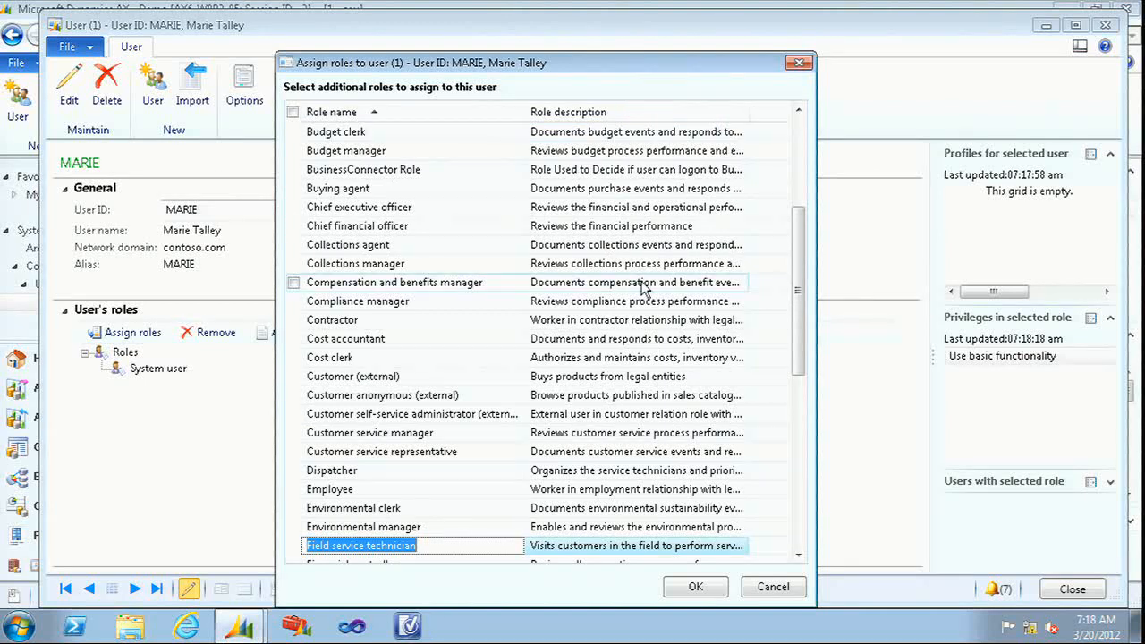
{"action": "left_click_drag", "start_coordinate": [800, 326], "coordinate": [791, 386]}
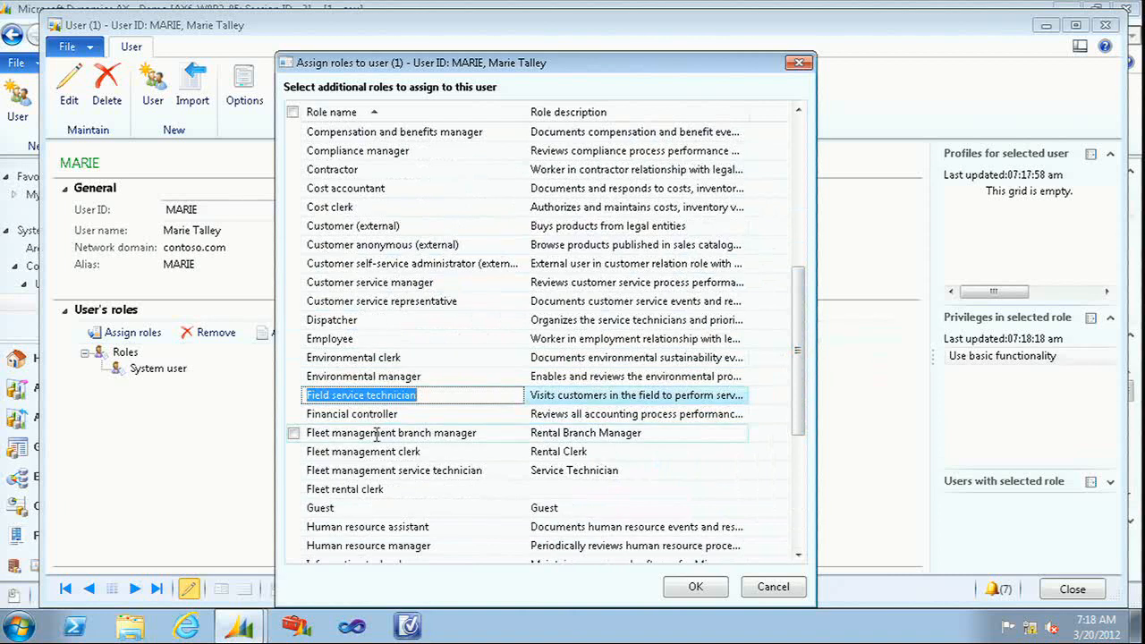
{"action": "left_click", "coordinate": [374, 434]}
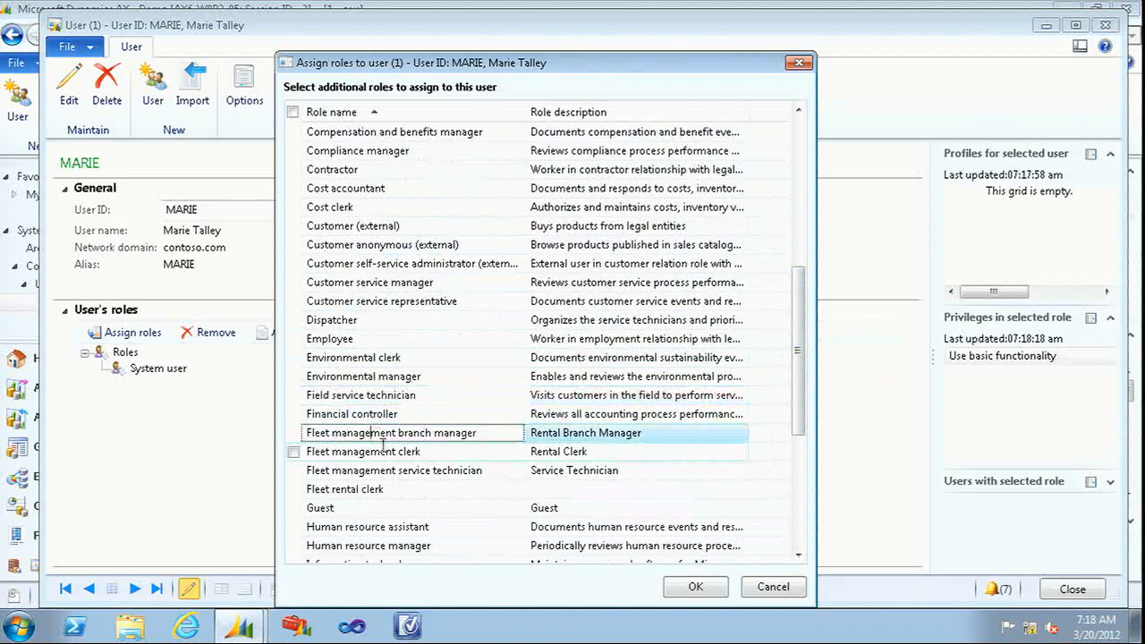
{"action": "left_click", "coordinate": [675, 592]}
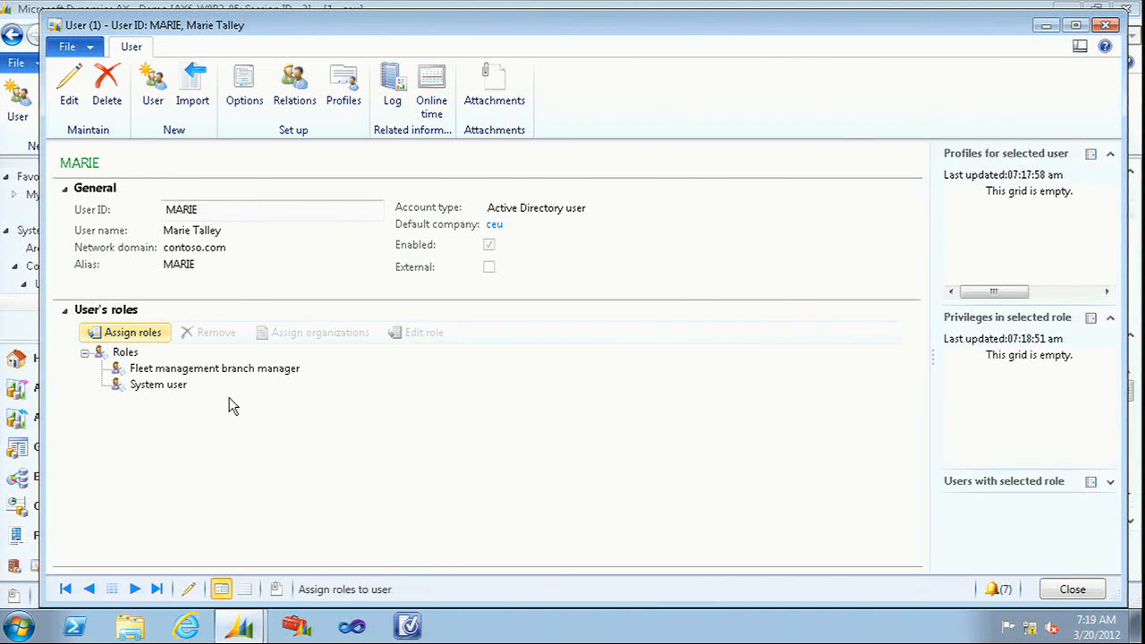
For the Fleet management branch manager role, restrict access to specific organizations using the Fleet Management Organization Hierarchy
{"action": "left_click", "coordinate": [235, 369]}
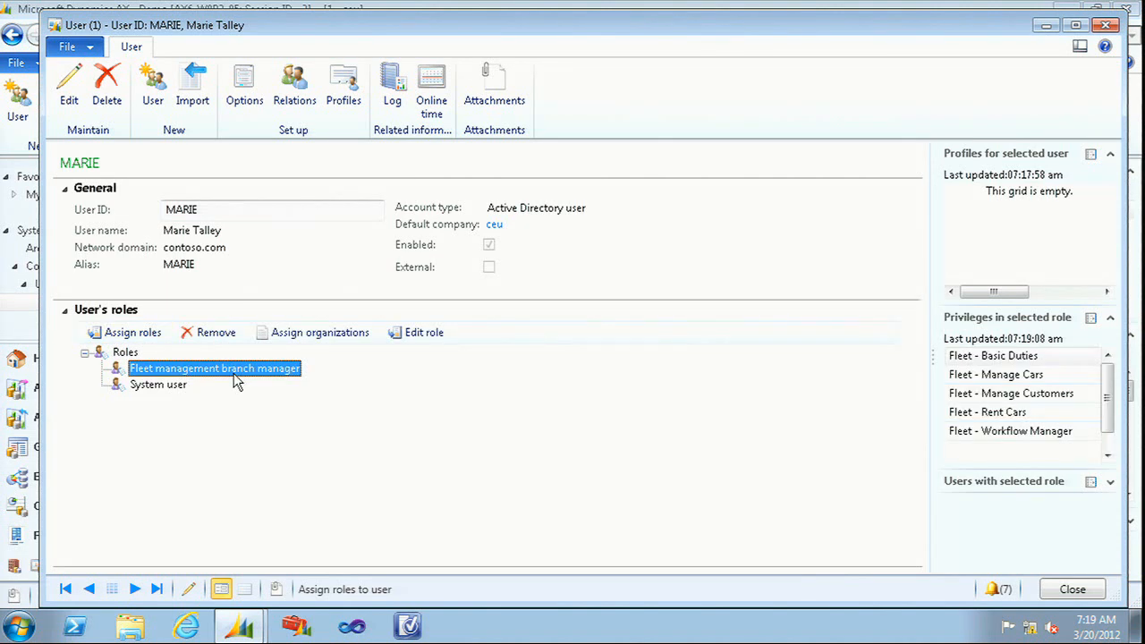
{"action": "left_click", "coordinate": [293, 333]}
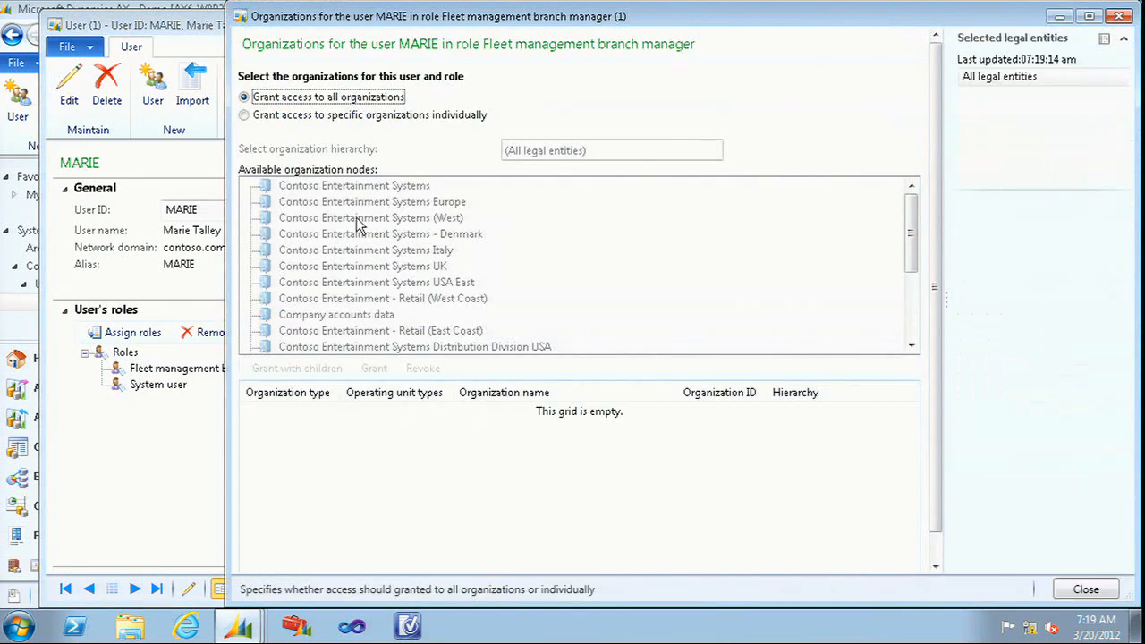
{"action": "left_click", "coordinate": [293, 115]}
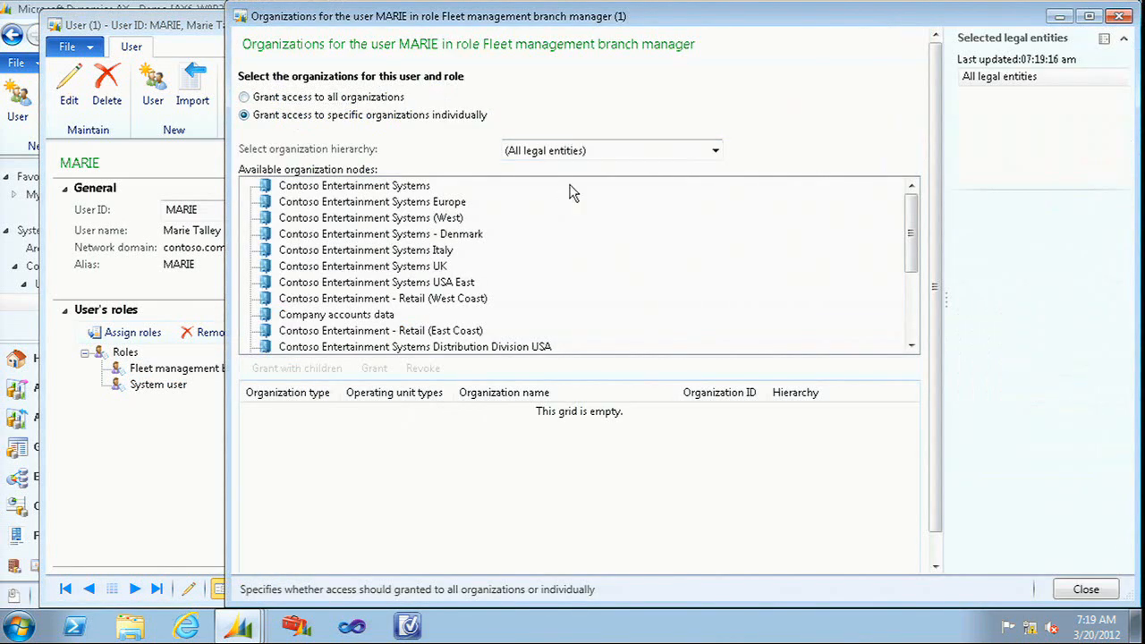
{"action": "left_click", "coordinate": [715, 151]}
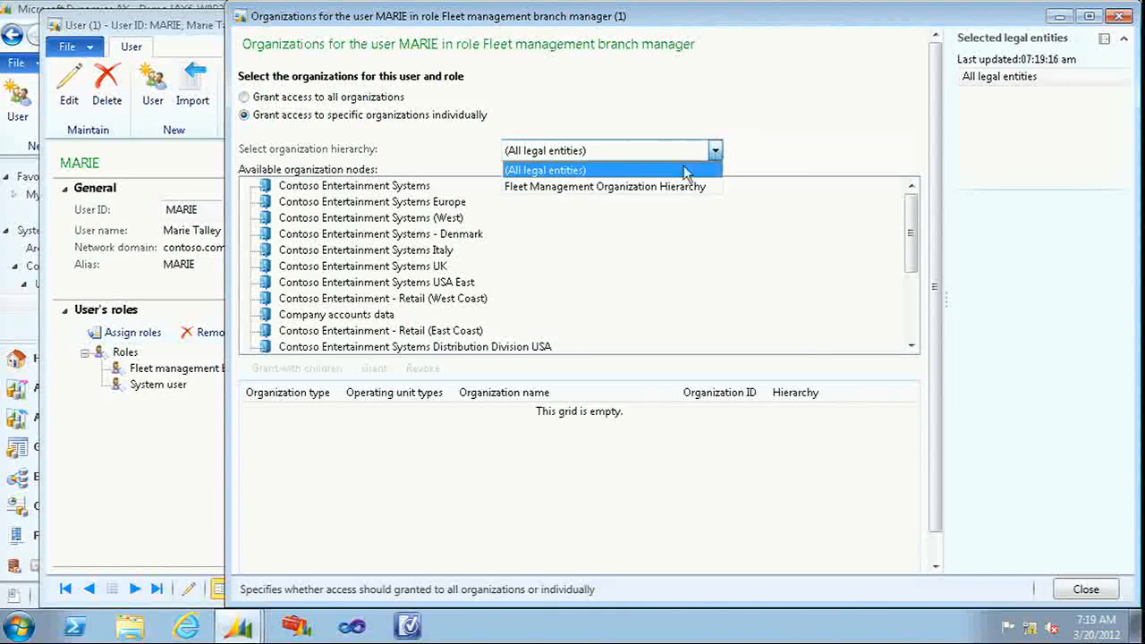
{"action": "left_click", "coordinate": [640, 186]}
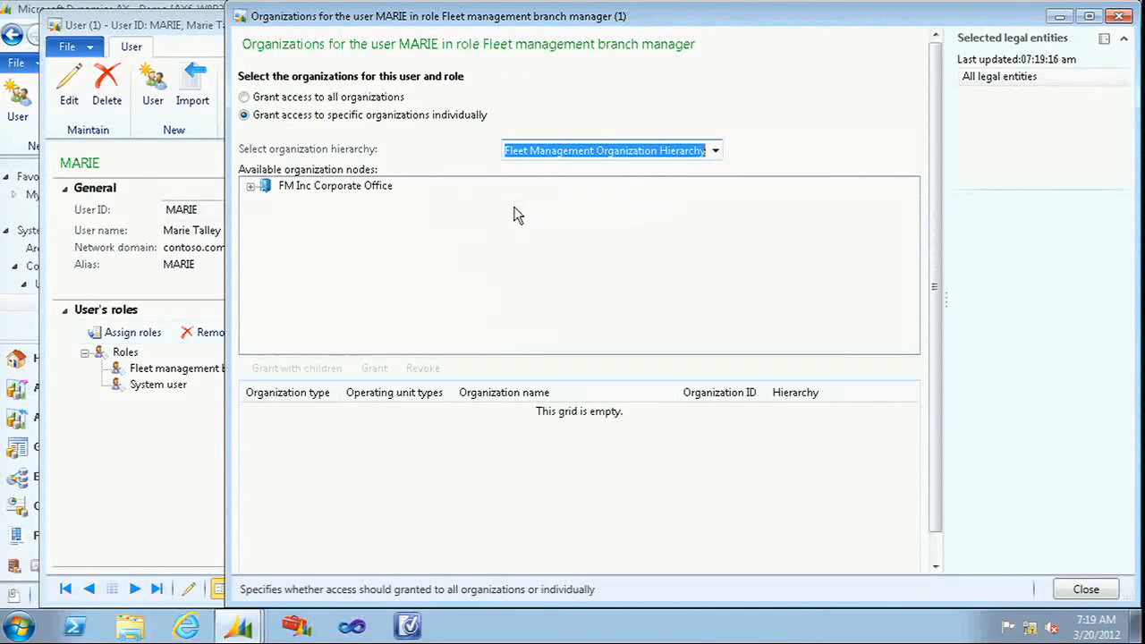
Grant the role access to California with its child organizations under FM Inc Corporate Office, and return to the users list
{"action": "left_click", "coordinate": [250, 186]}
{"action": "left_click", "coordinate": [314, 202]}
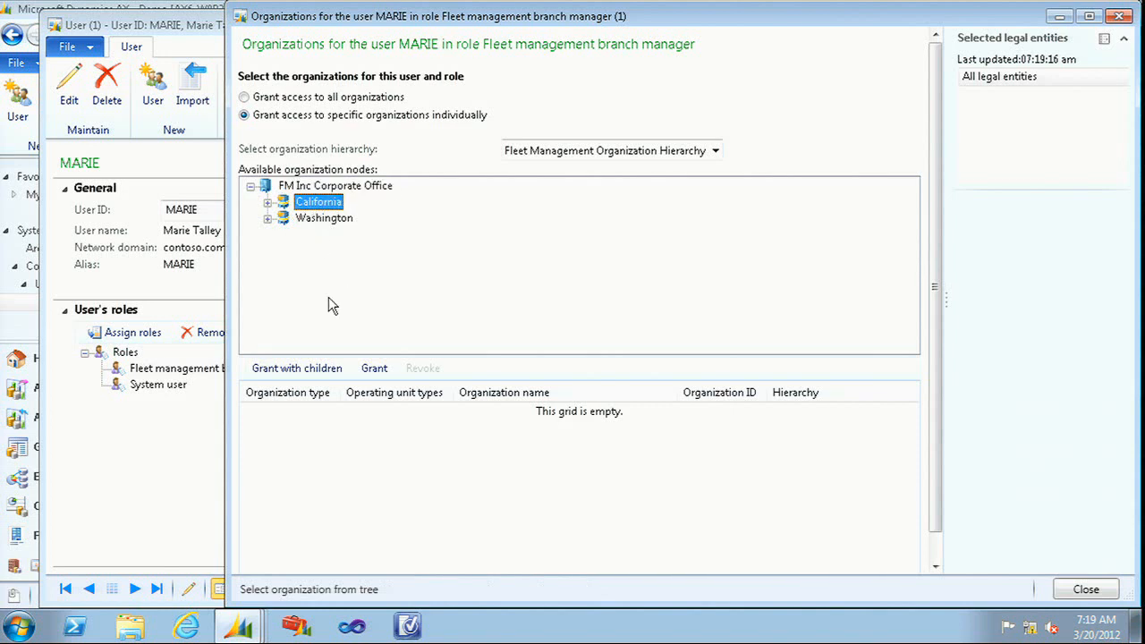
{"action": "left_click", "coordinate": [297, 369]}
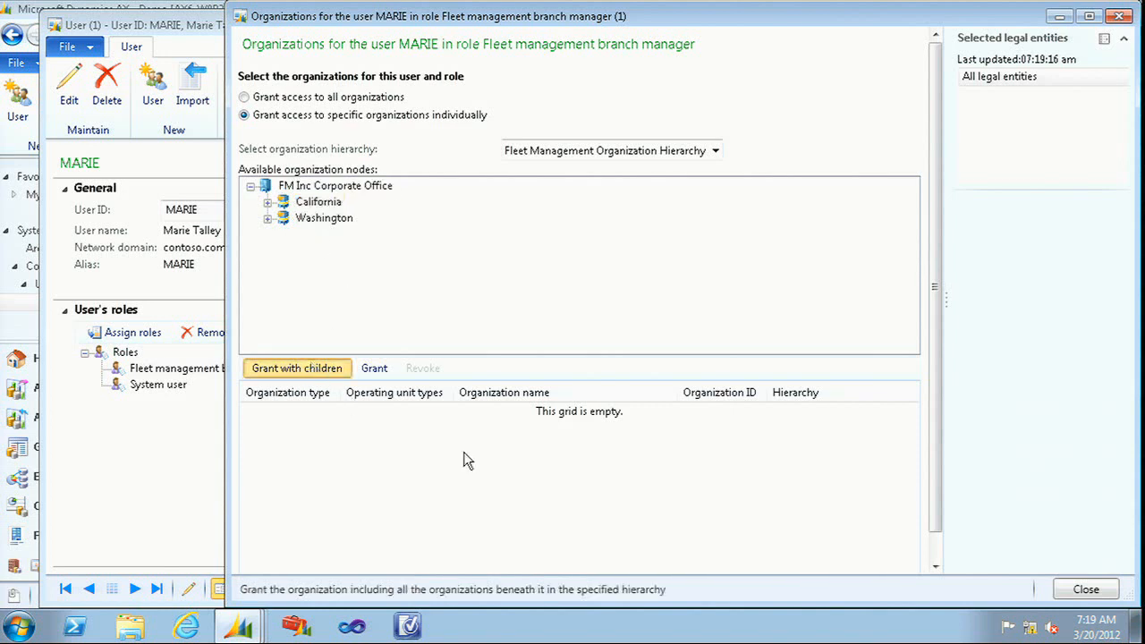
{"action": "left_click", "coordinate": [1100, 592]}
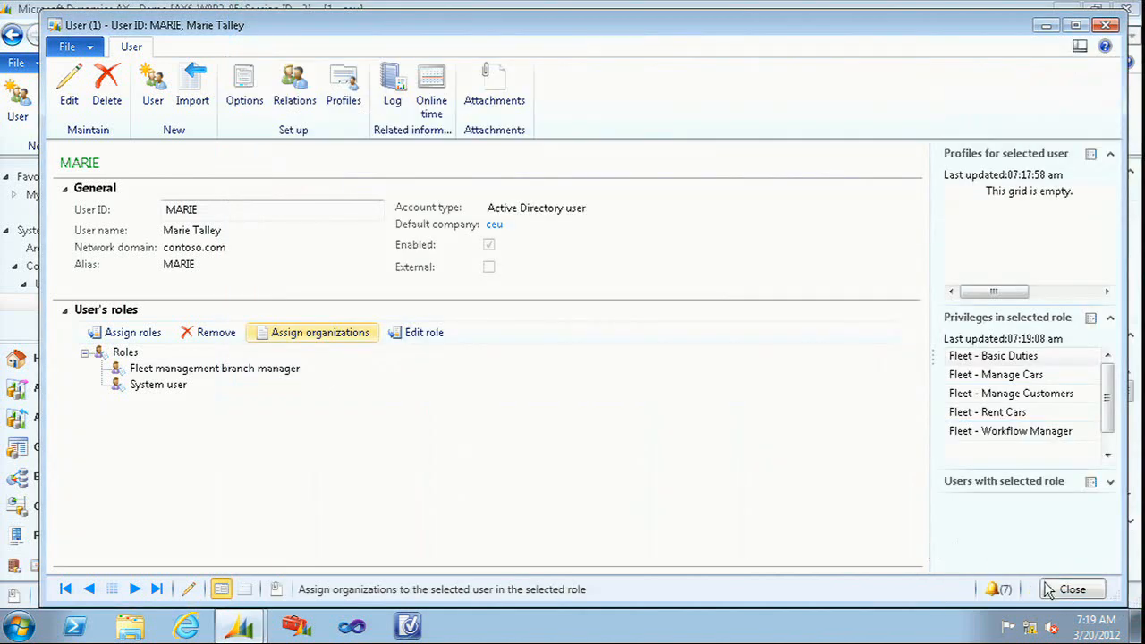
{"action": "left_click", "coordinate": [1072, 590]}
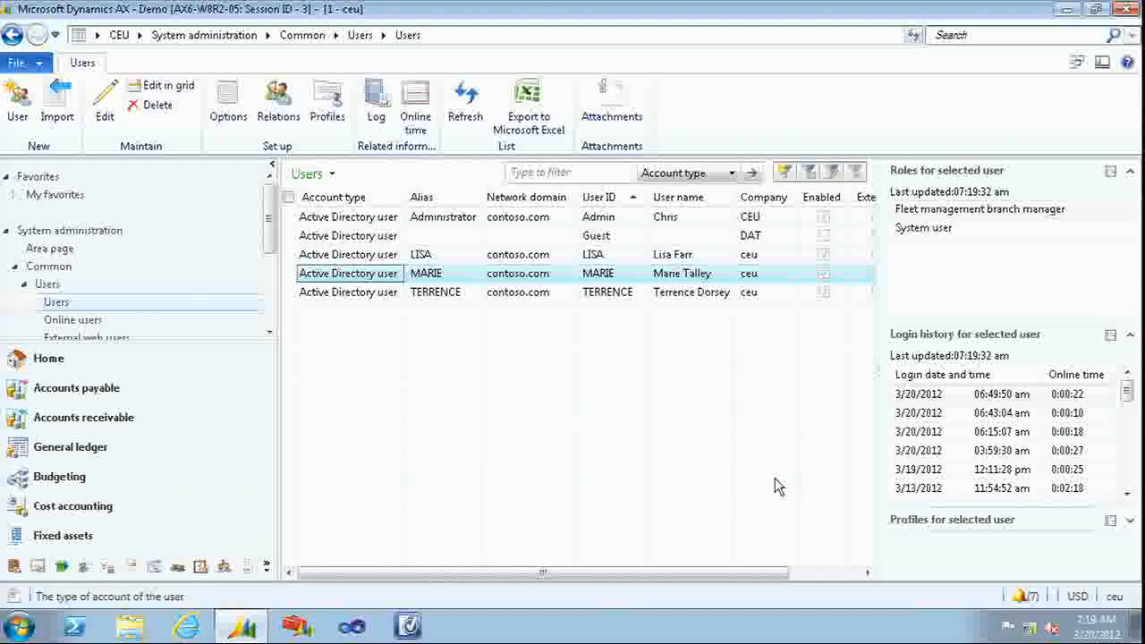
Assign the Fleet management clerk role to the last user in the list and close the record
{"action": "double_click", "coordinate": [362, 293]}
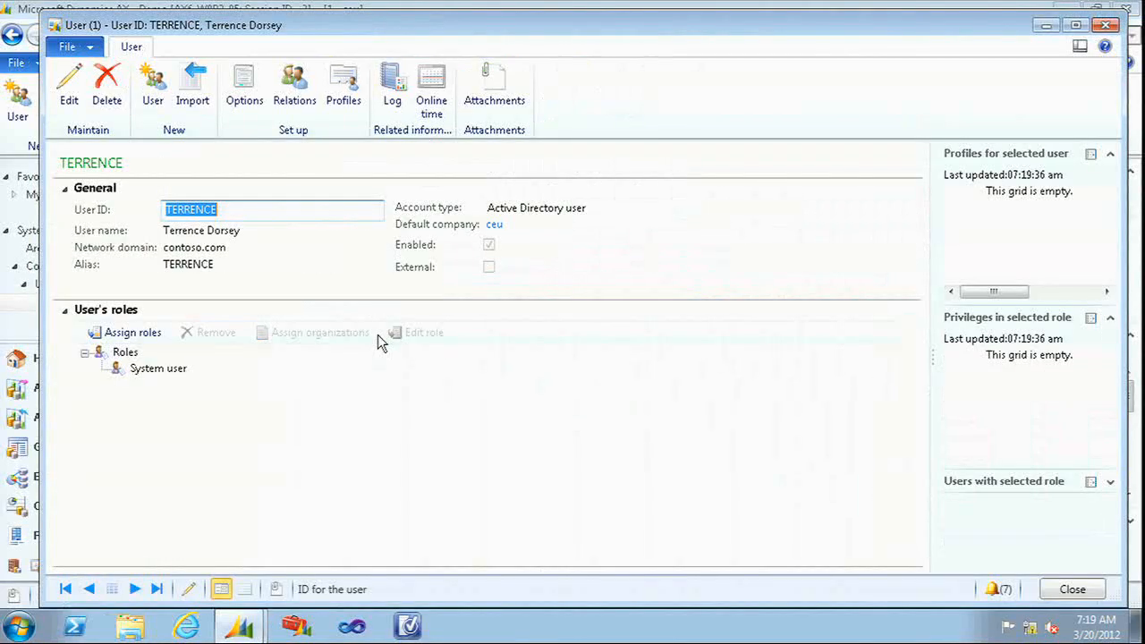
{"action": "left_click", "coordinate": [119, 336]}
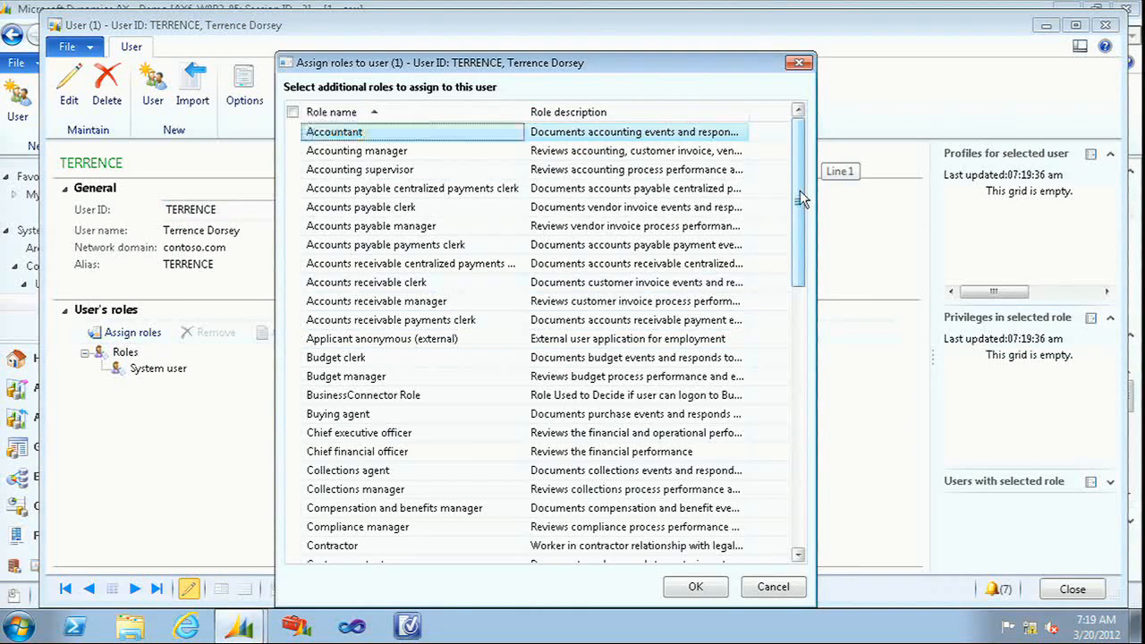
{"action": "left_click_drag", "start_coordinate": [798, 215], "coordinate": [787, 356]}
{"action": "scroll", "coordinate": [772, 435], "scroll_direction": "down", "scroll_amount": 10}
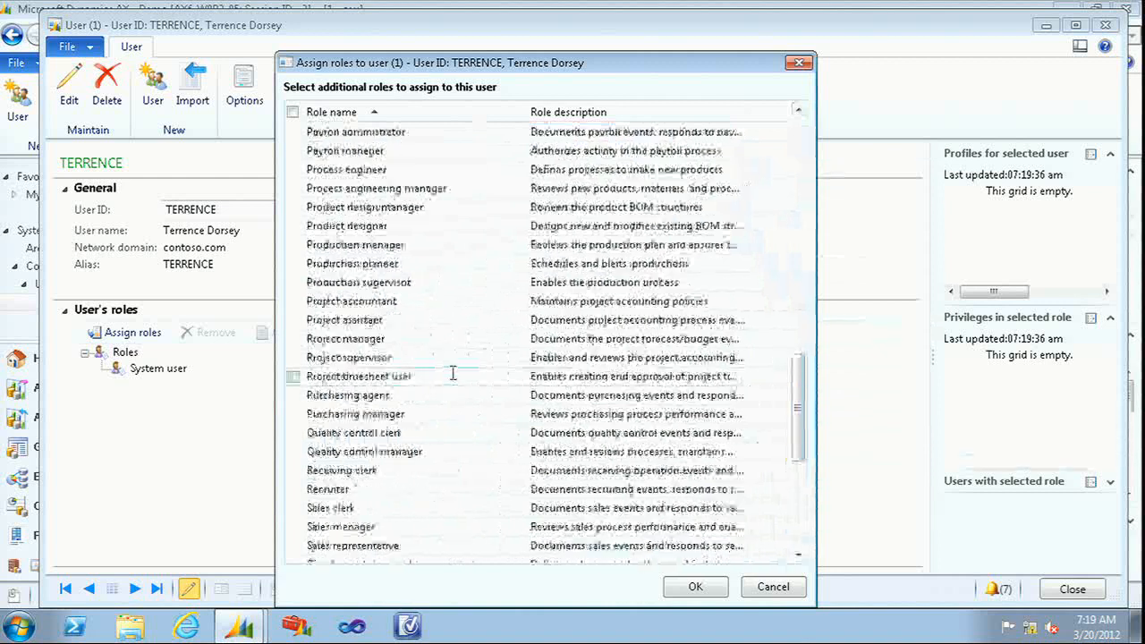
{"action": "scroll", "coordinate": [601, 447], "scroll_direction": "up", "scroll_amount": 6}
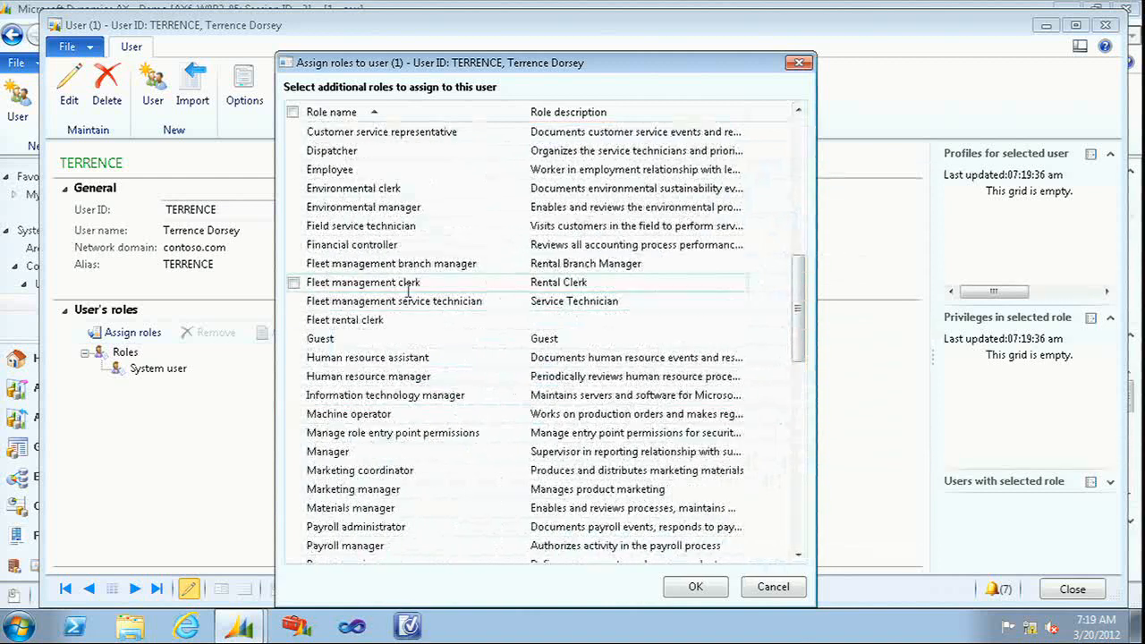
{"action": "left_click", "coordinate": [413, 282]}
{"action": "left_click", "coordinate": [695, 587]}
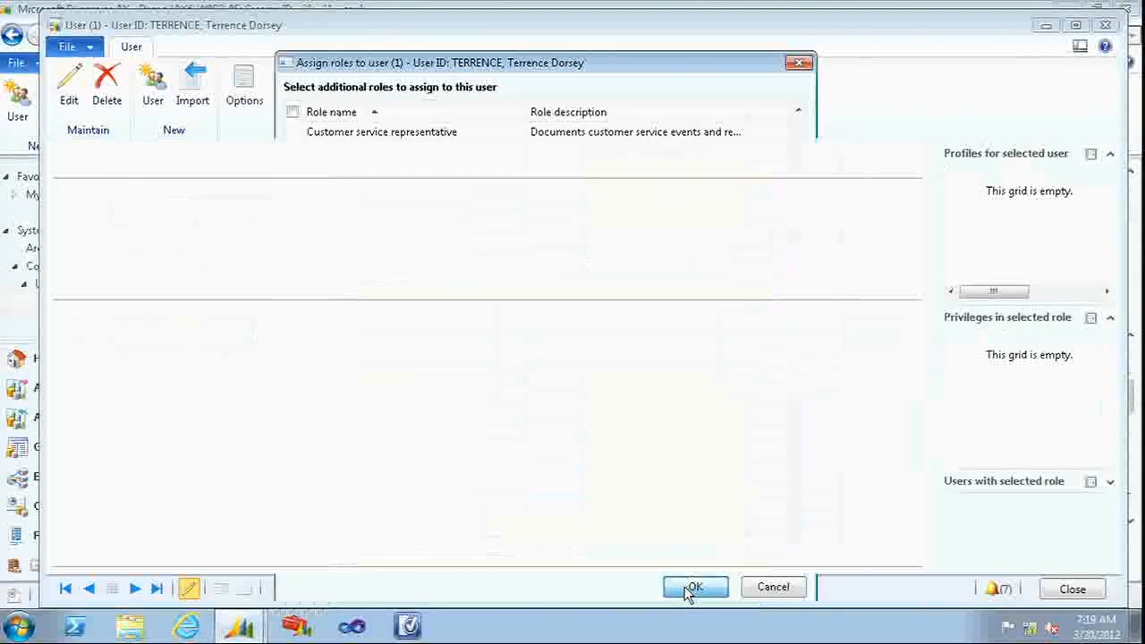
{"action": "left_click", "coordinate": [1072, 588]}
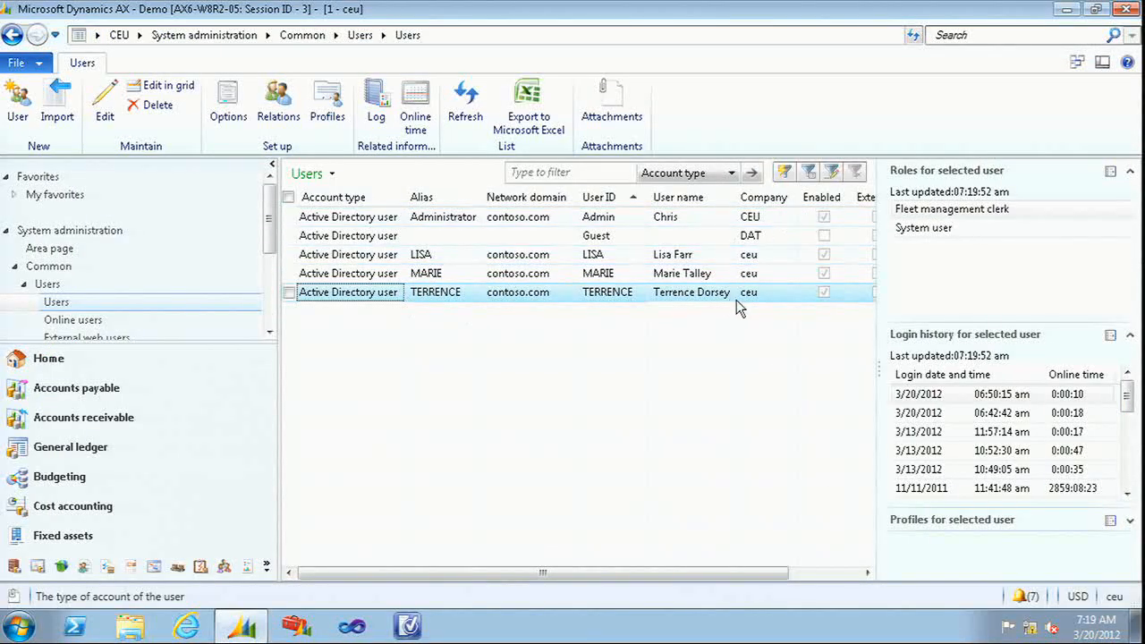
Check the roles assigned to the last three users in the list
{"action": "left_click", "coordinate": [932, 211]}
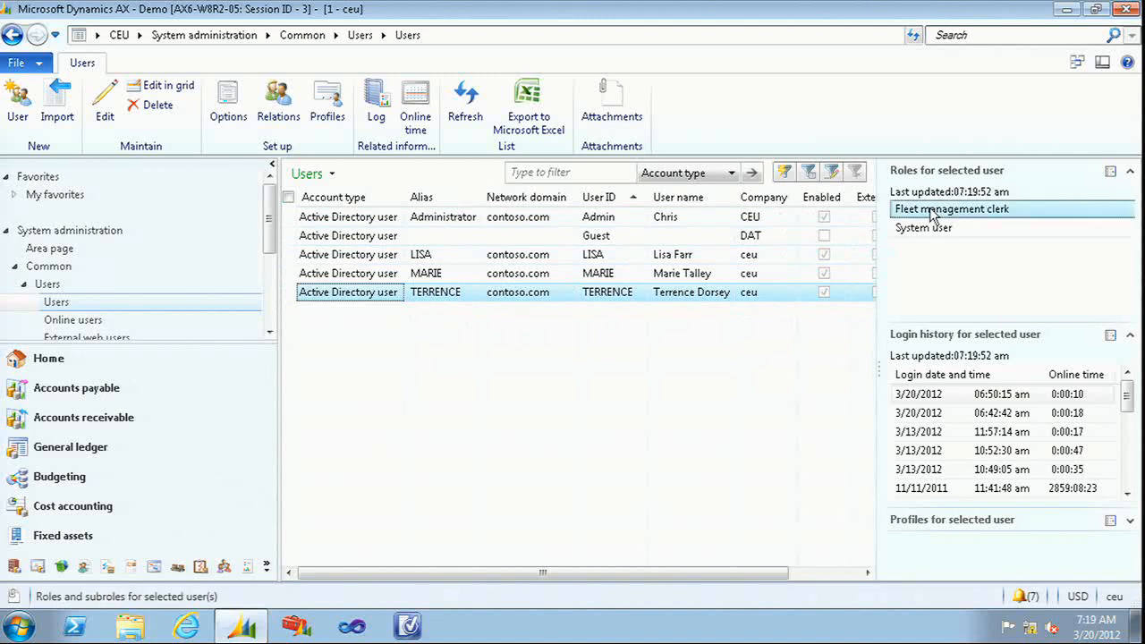
{"action": "left_click", "coordinate": [446, 260]}
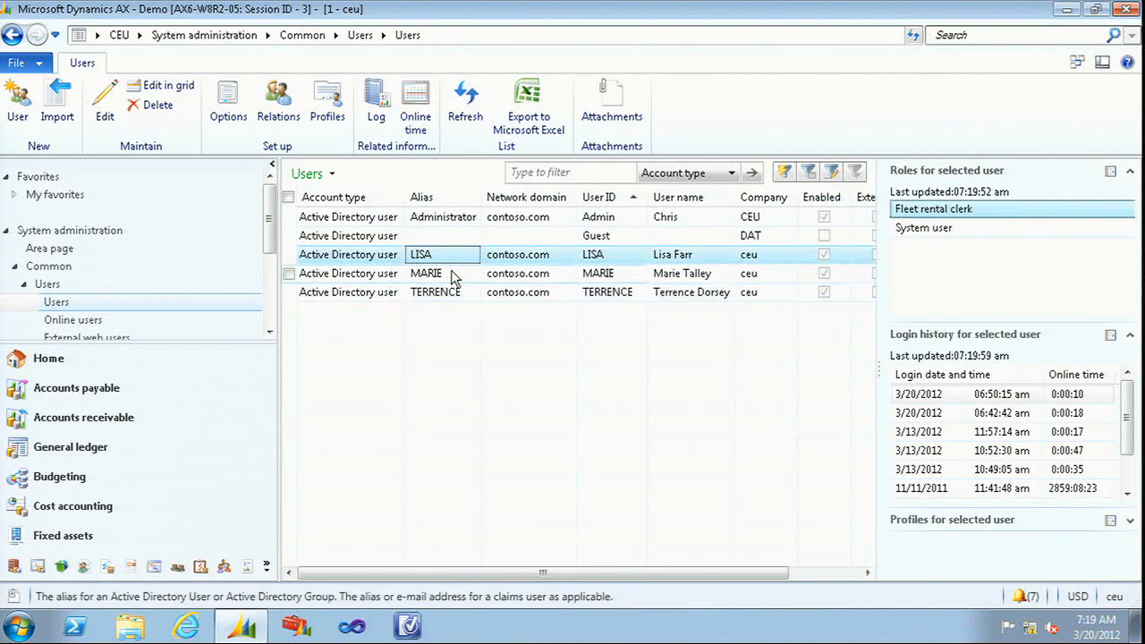
{"action": "left_click", "coordinate": [452, 275]}
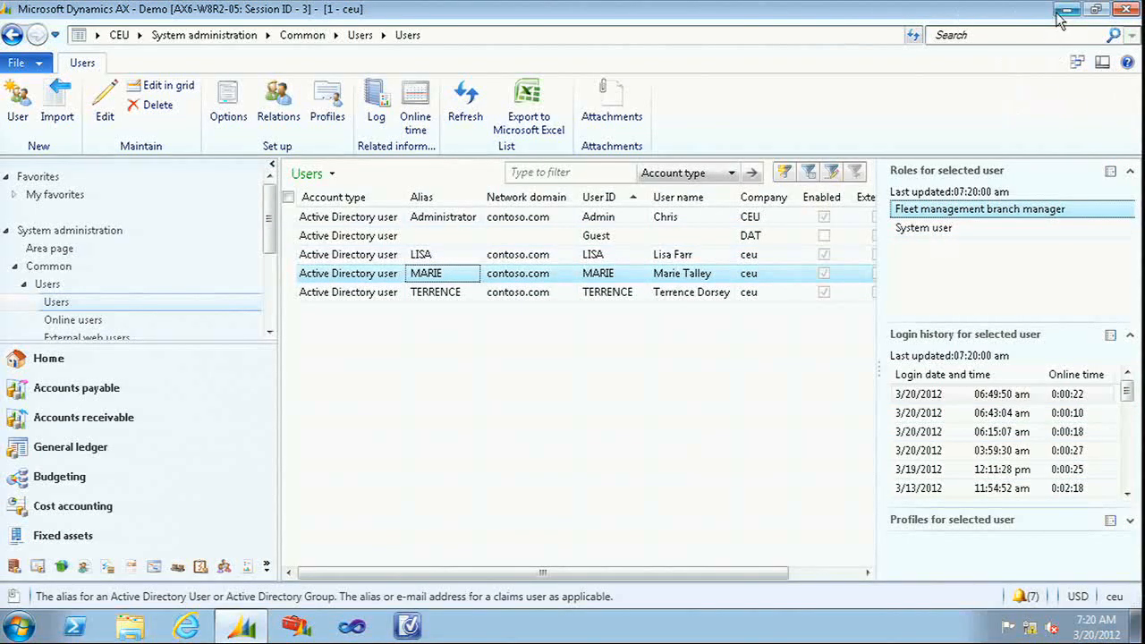
Minimize the administrator's client and start the branch manager's own Dynamics AX session from the desktop
{"action": "double_click", "coordinate": [1015, 11]}
{"action": "left_click", "coordinate": [1025, 71]}
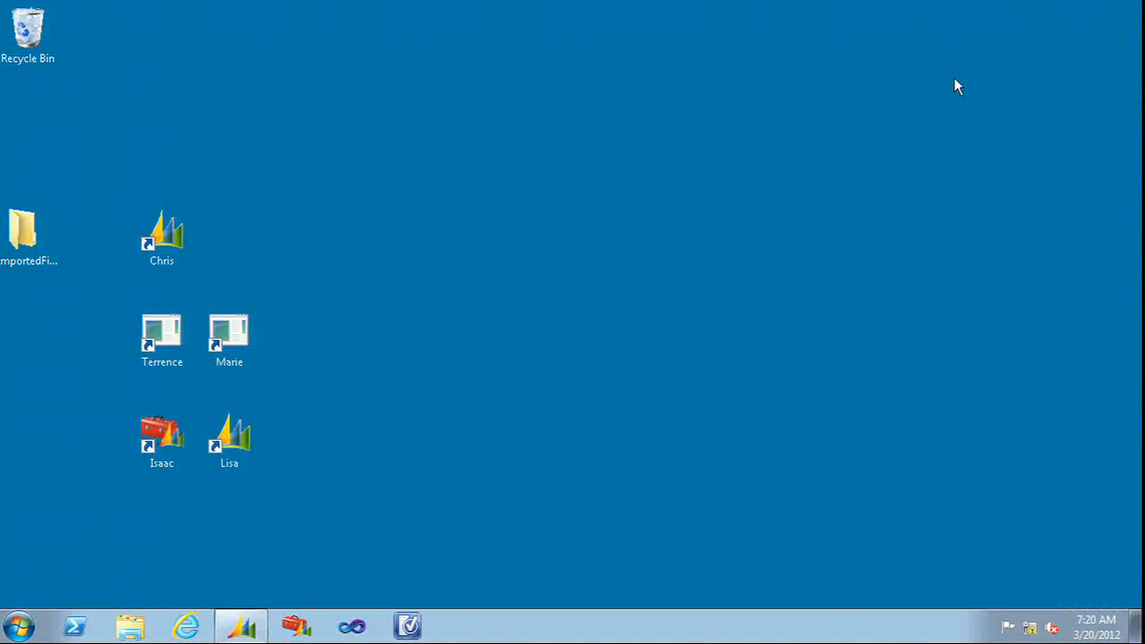
{"action": "double_click", "coordinate": [231, 345]}
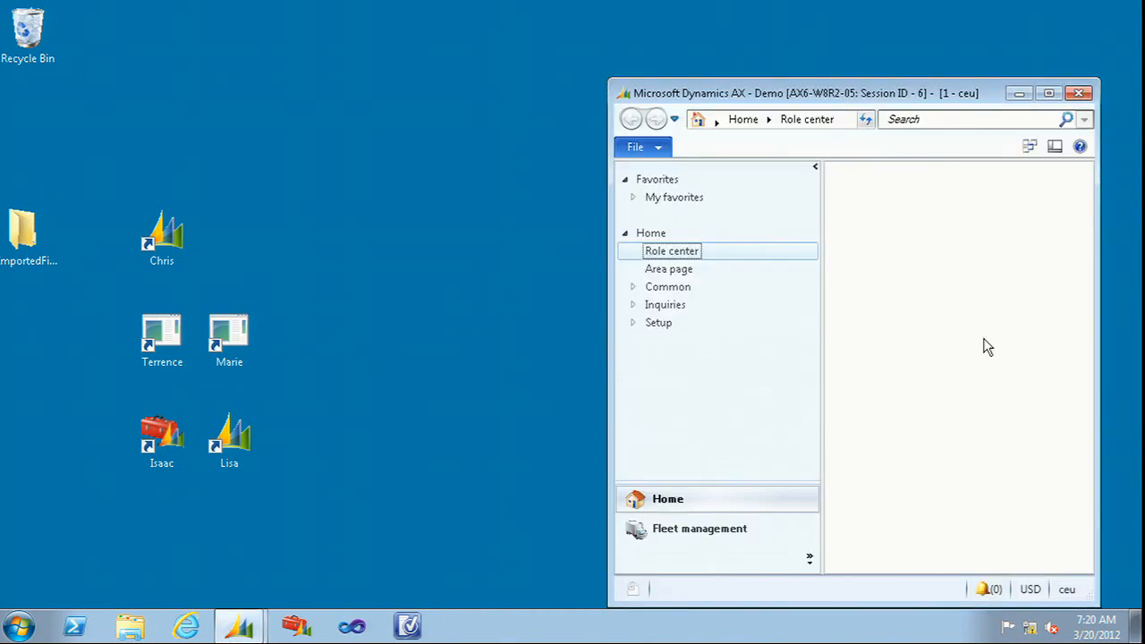
{"action": "left_click_drag", "start_coordinate": [864, 80], "coordinate": [871, 72]}
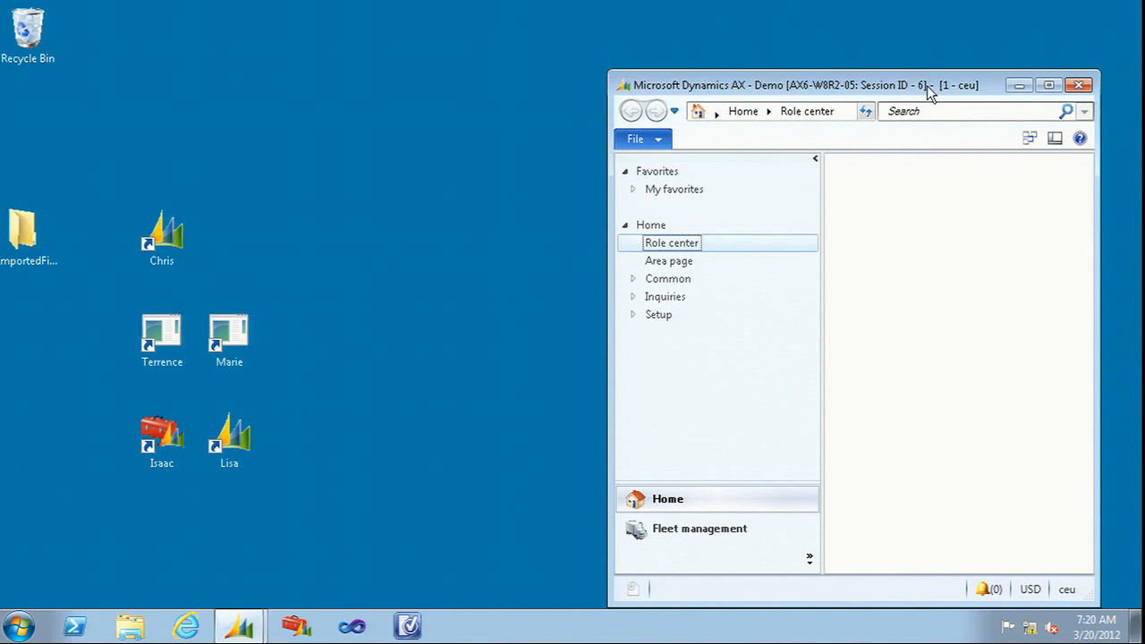
Maximize the branch manager's client and review the All rentals and All vehicles lists in Fleet management
{"action": "left_click", "coordinate": [1048, 85]}
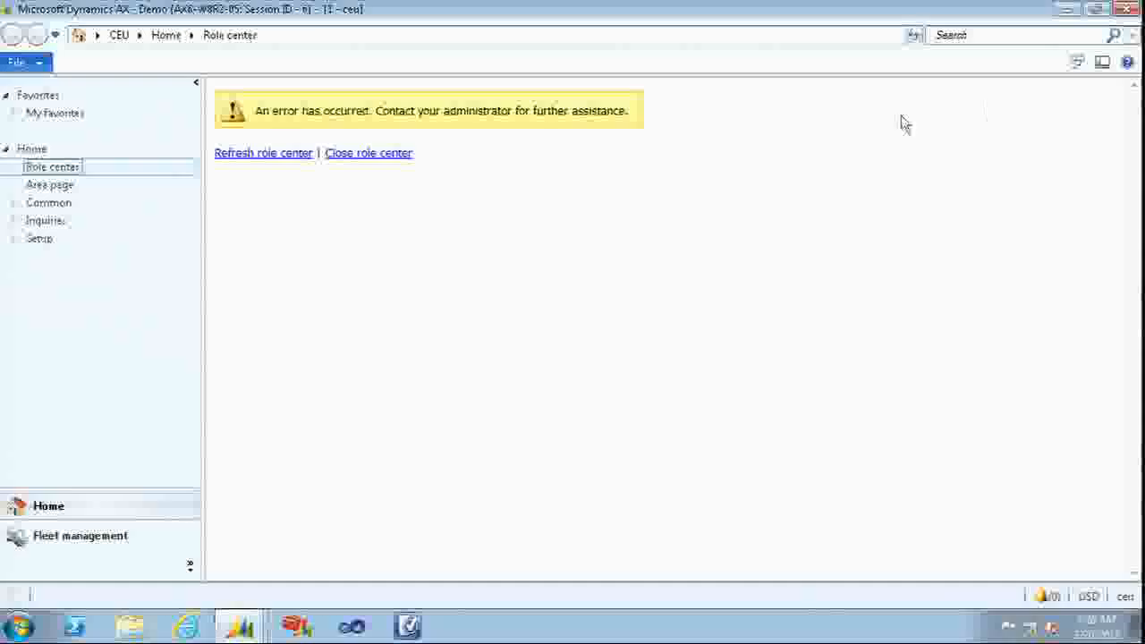
{"action": "left_click", "coordinate": [55, 188]}
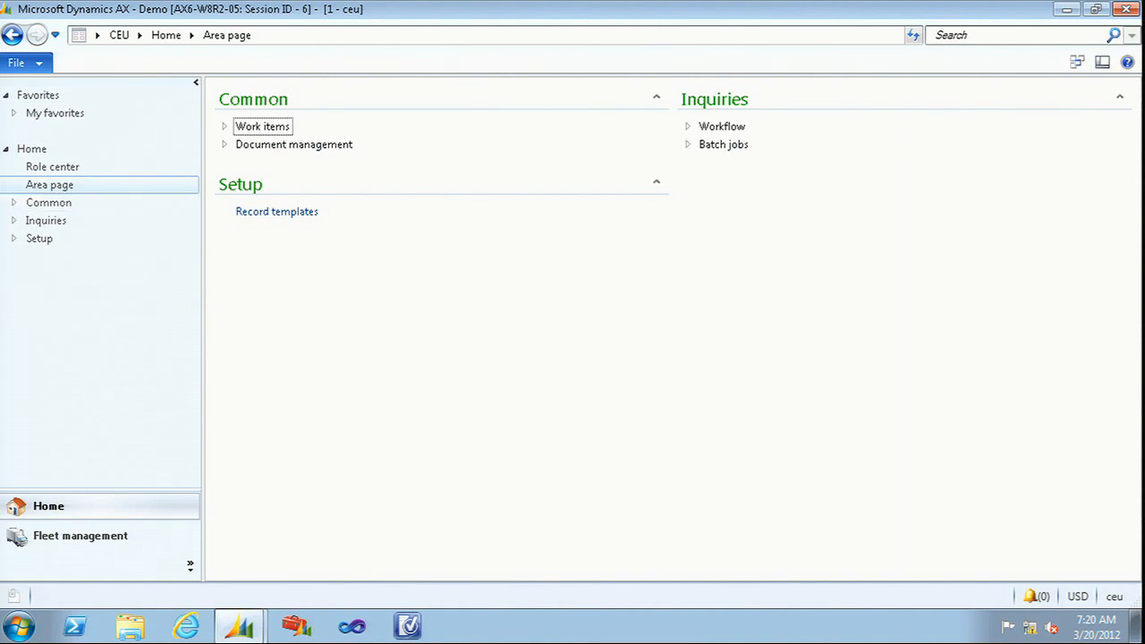
{"action": "left_click", "coordinate": [68, 539]}
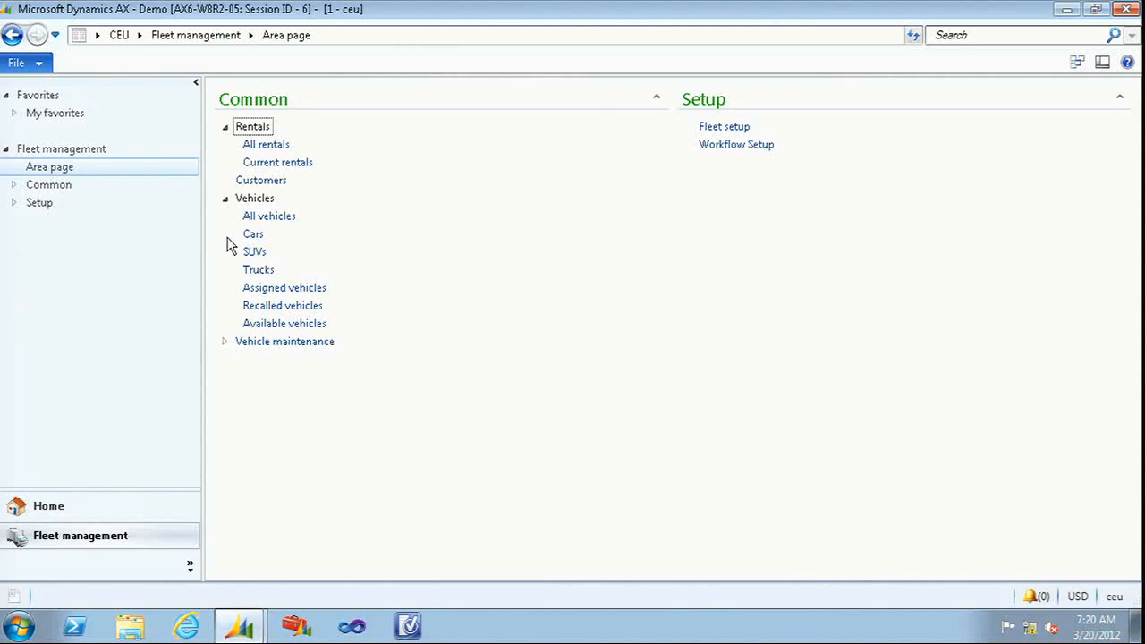
{"action": "left_click", "coordinate": [265, 145]}
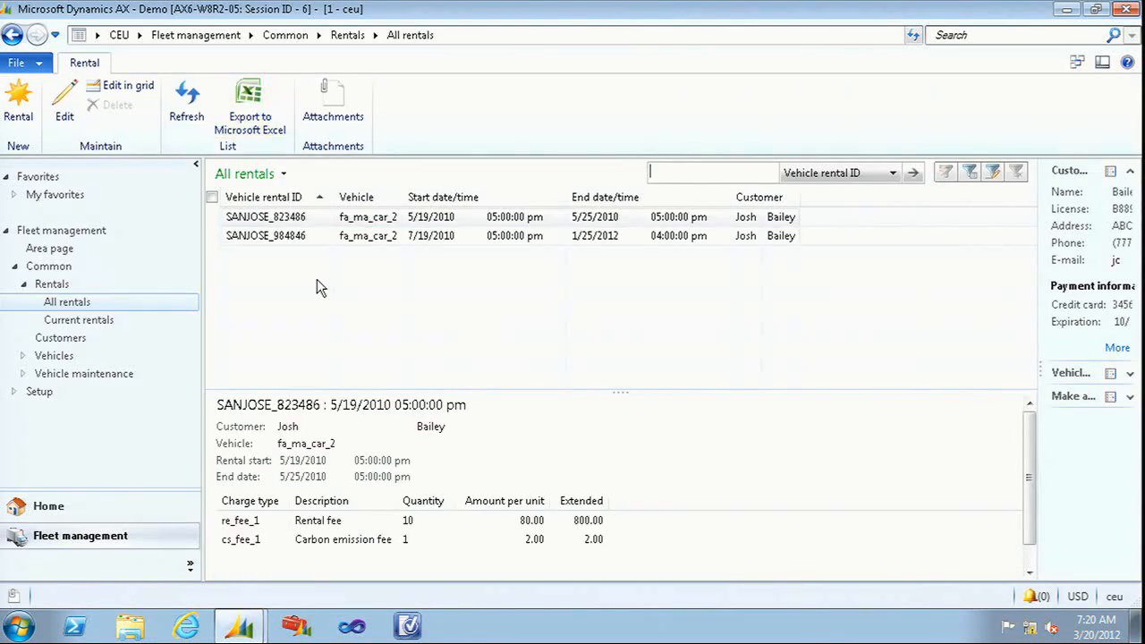
{"action": "left_click", "coordinate": [25, 356]}
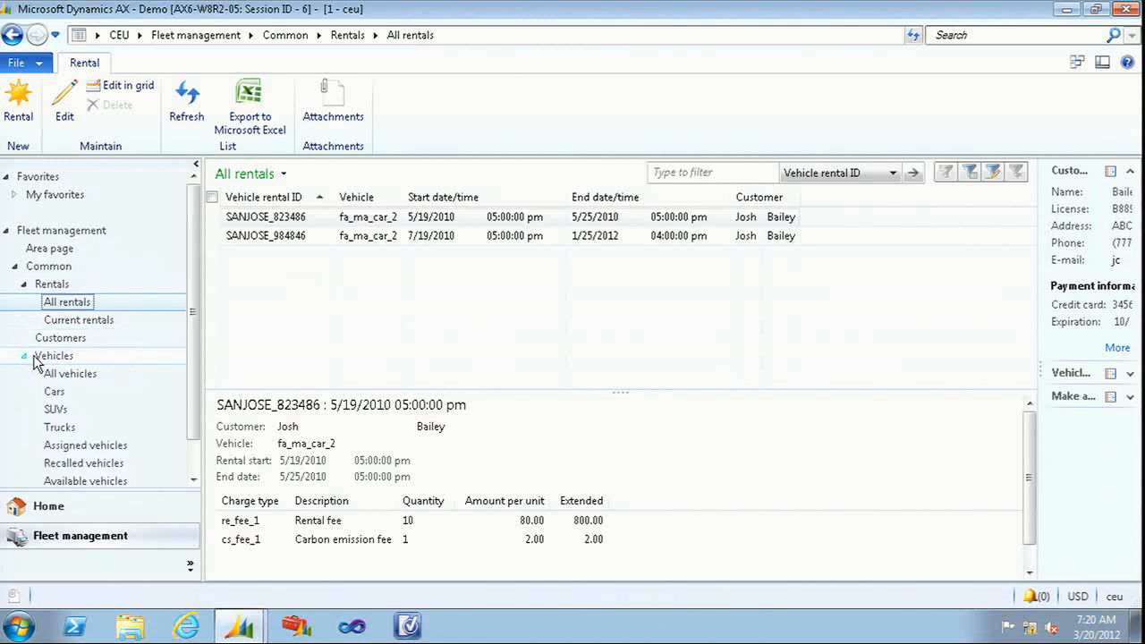
{"action": "left_click", "coordinate": [64, 373]}
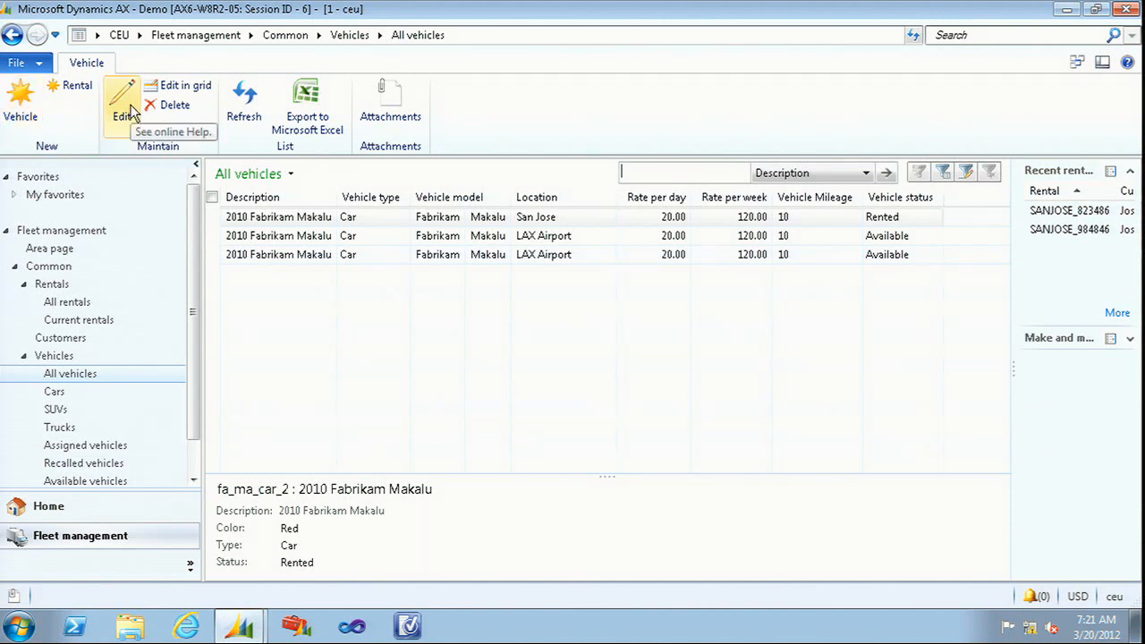
Restore the branch manager's window beside the desktop shortcuts, and start and maximize the rental clerk's own Dynamics AX session
{"action": "double_click", "coordinate": [959, 9]}
{"action": "left_click_drag", "start_coordinate": [858, 71], "coordinate": [1143, 76]}
{"action": "double_click", "coordinate": [161, 335]}
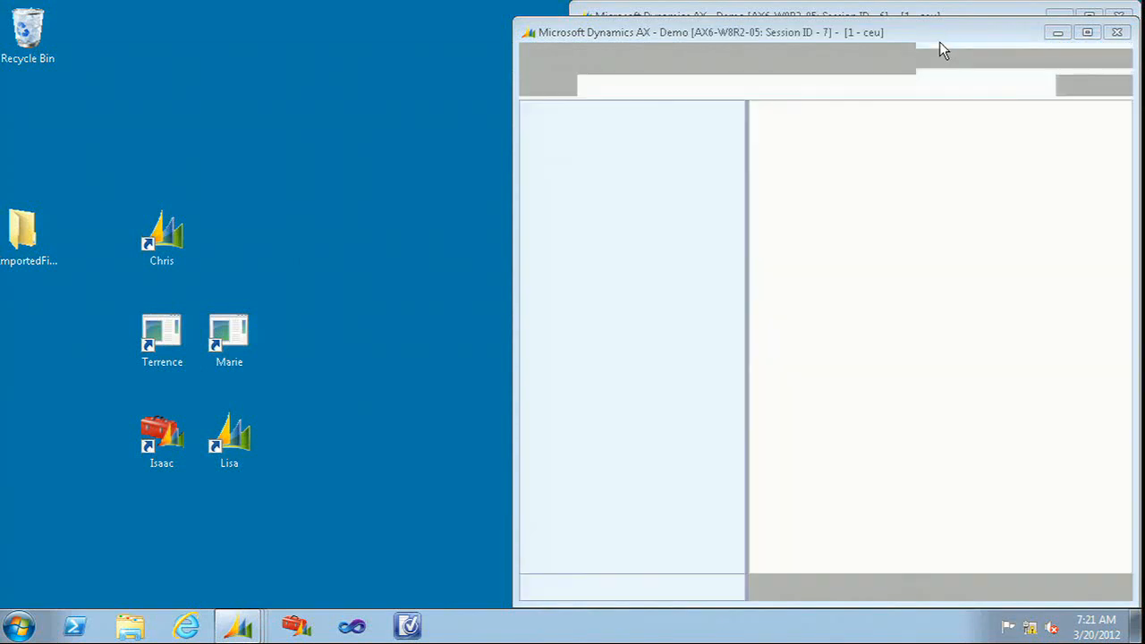
{"action": "left_click", "coordinate": [1087, 32]}
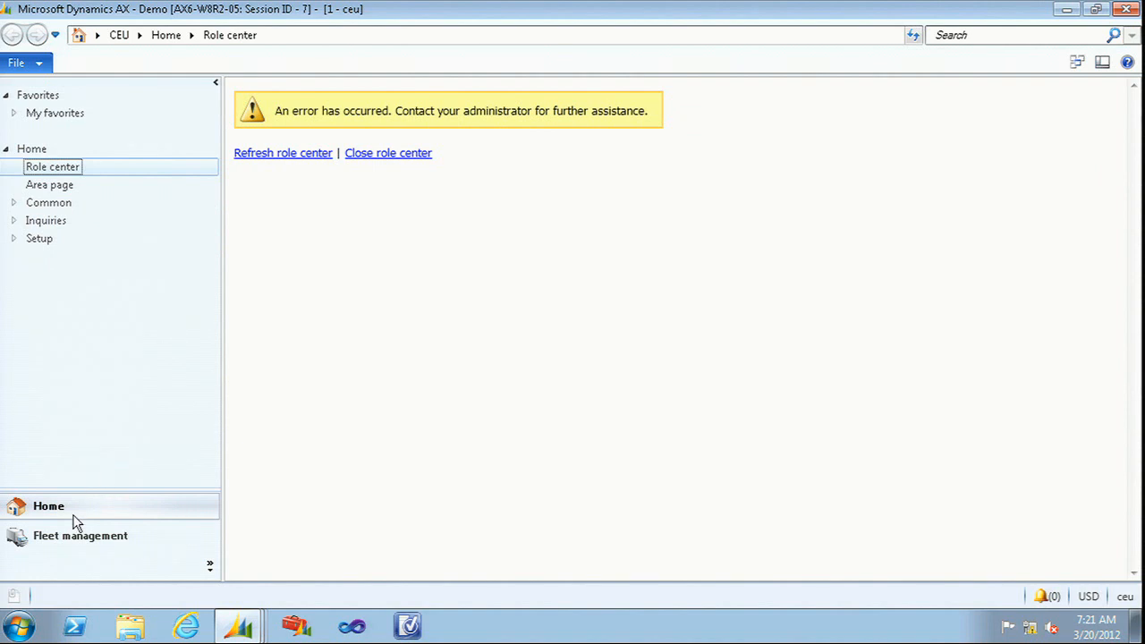
Review the All vehicles and All rentals lists in Fleet management as the rental clerk
{"action": "left_click", "coordinate": [76, 539]}
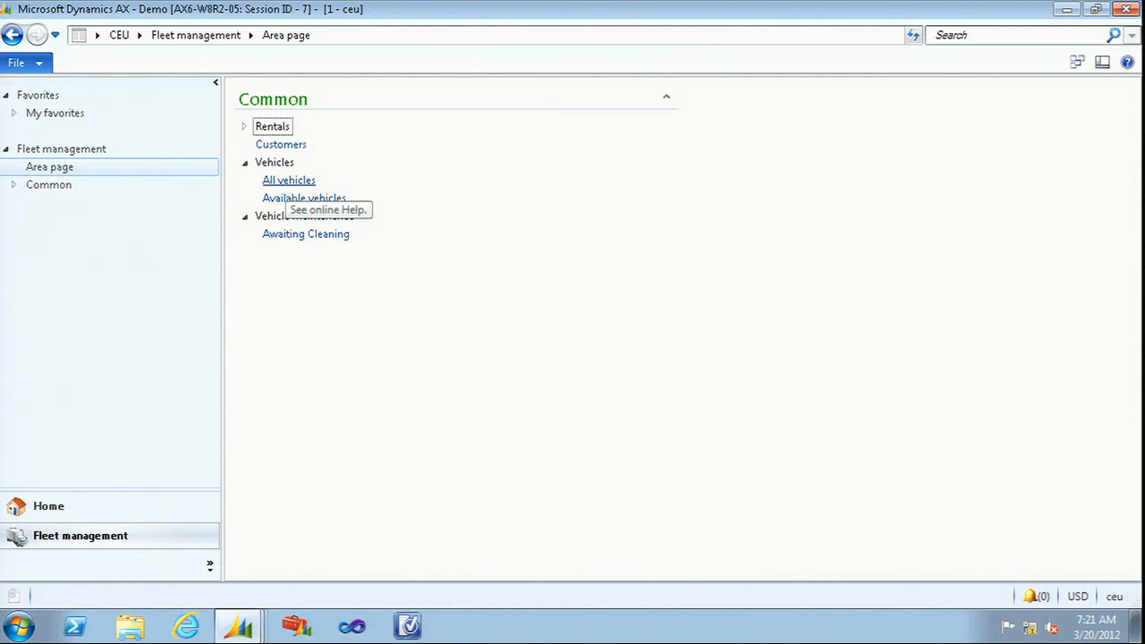
{"action": "left_click", "coordinate": [14, 186]}
{"action": "left_click", "coordinate": [284, 180]}
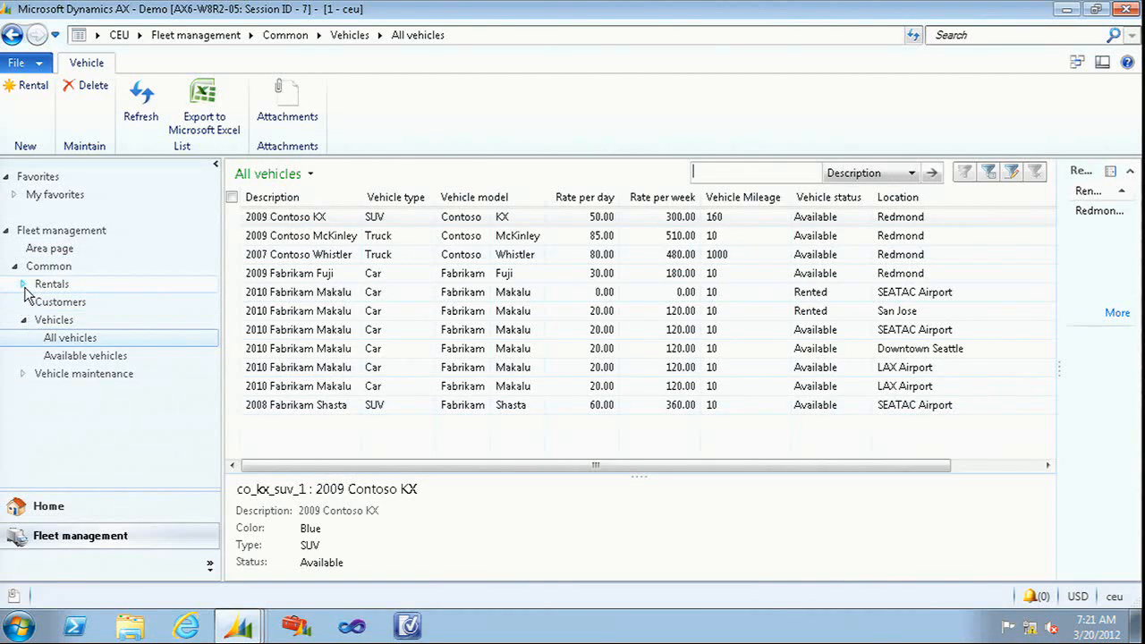
{"action": "left_click", "coordinate": [22, 283]}
{"action": "left_click", "coordinate": [48, 301]}
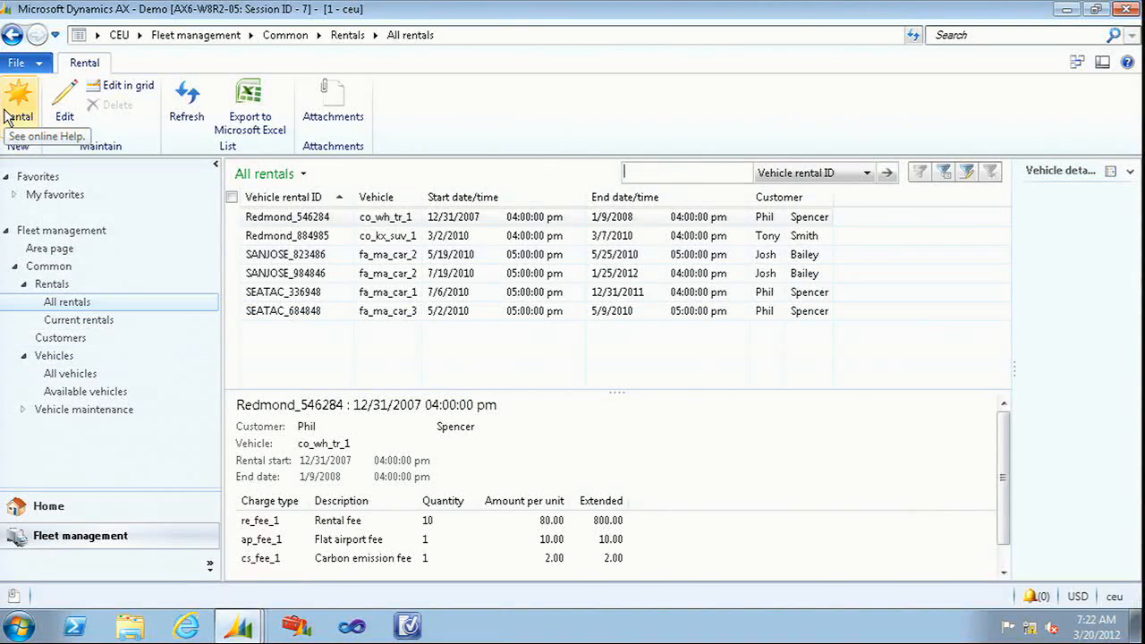
{"action": "left_click", "coordinate": [71, 372]}
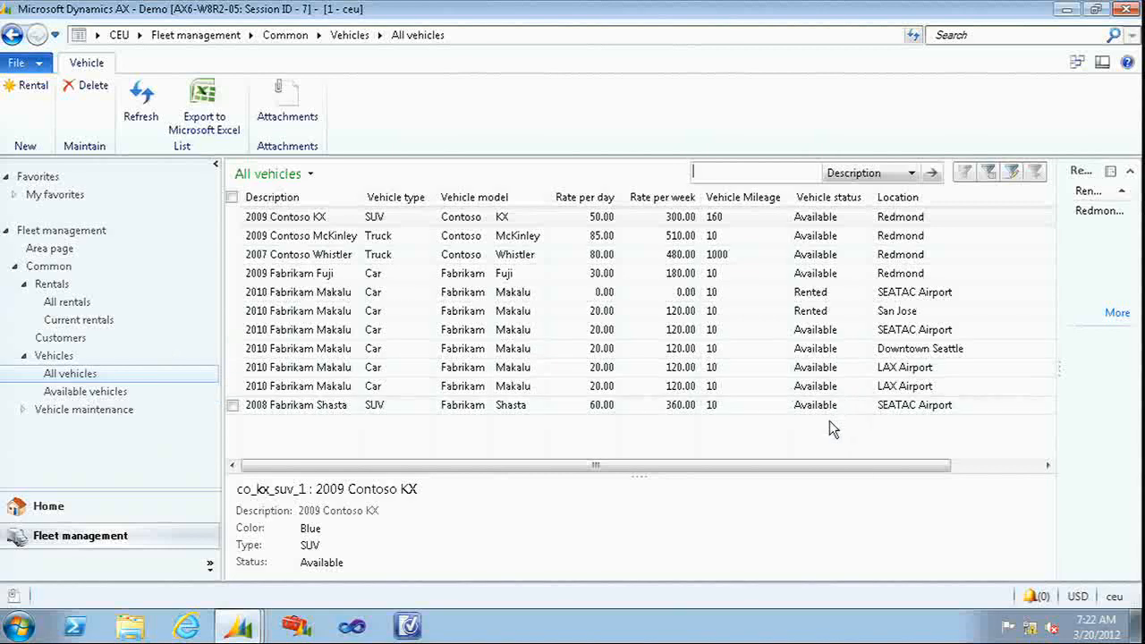
{"action": "left_click_drag", "start_coordinate": [814, 467], "coordinate": [549, 396]}
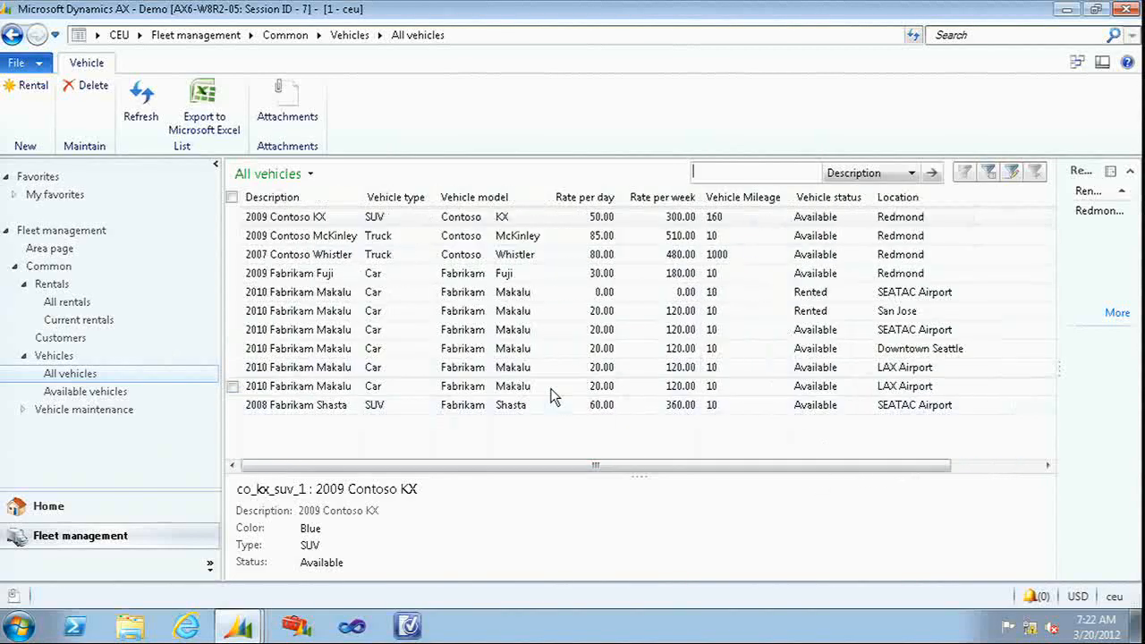
Switch to the administrator's client and open the organization assignment for the rental clerk's Fleet management clerk role
{"action": "left_click", "coordinate": [239, 626]}
{"action": "left_click", "coordinate": [244, 558]}
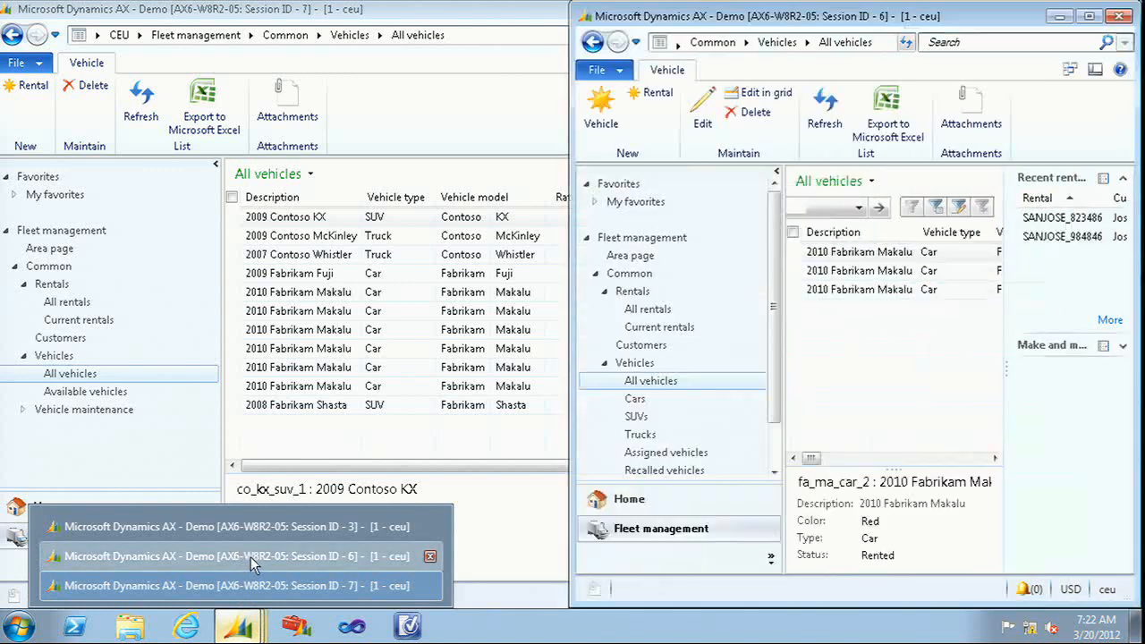
{"action": "left_click", "coordinate": [249, 630]}
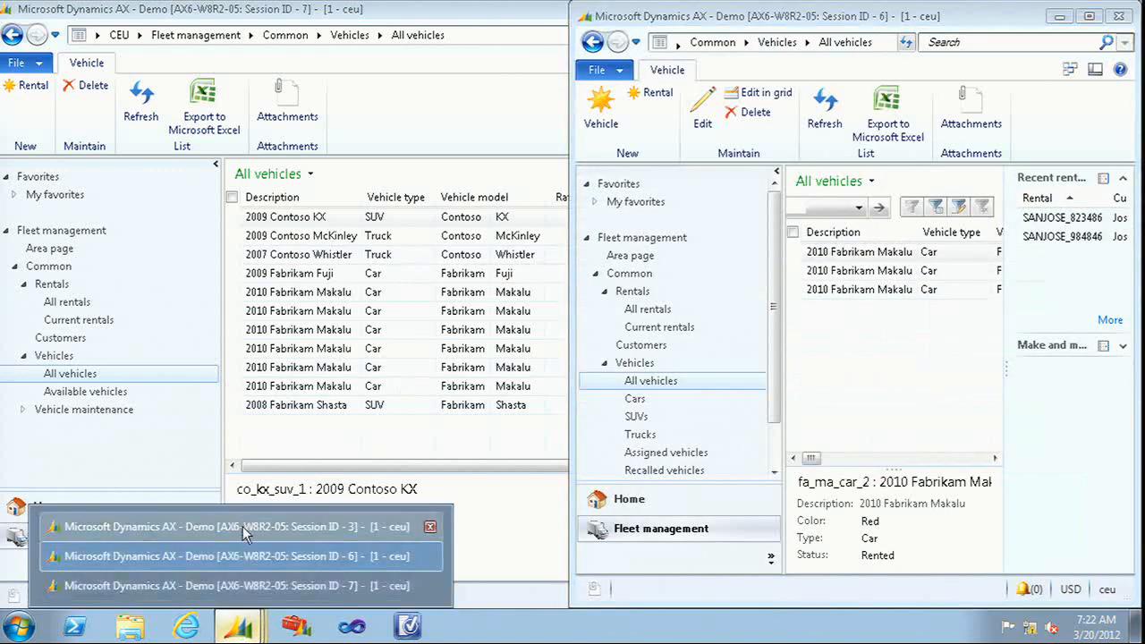
{"action": "left_click", "coordinate": [243, 526]}
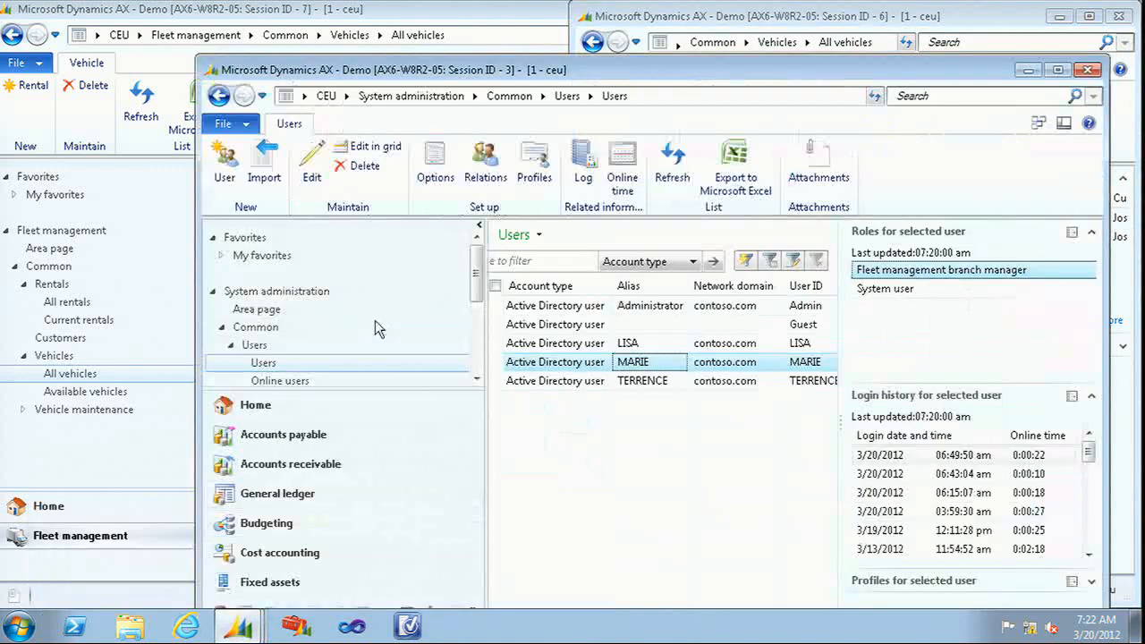
{"action": "double_click", "coordinate": [572, 380]}
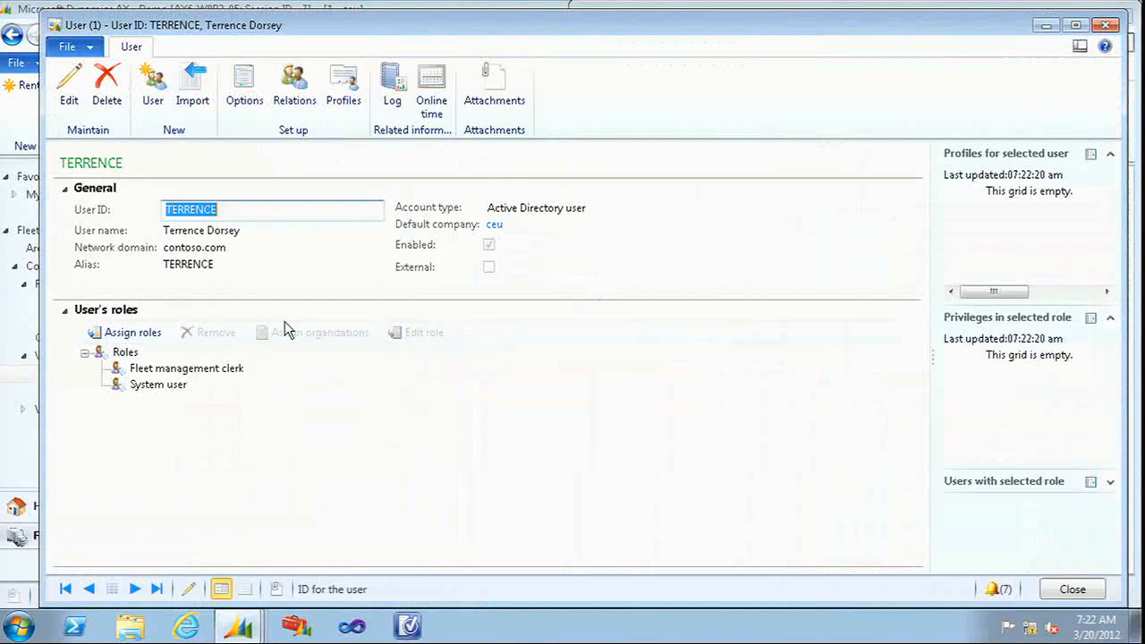
{"action": "left_click", "coordinate": [228, 368]}
{"action": "left_click", "coordinate": [338, 336]}
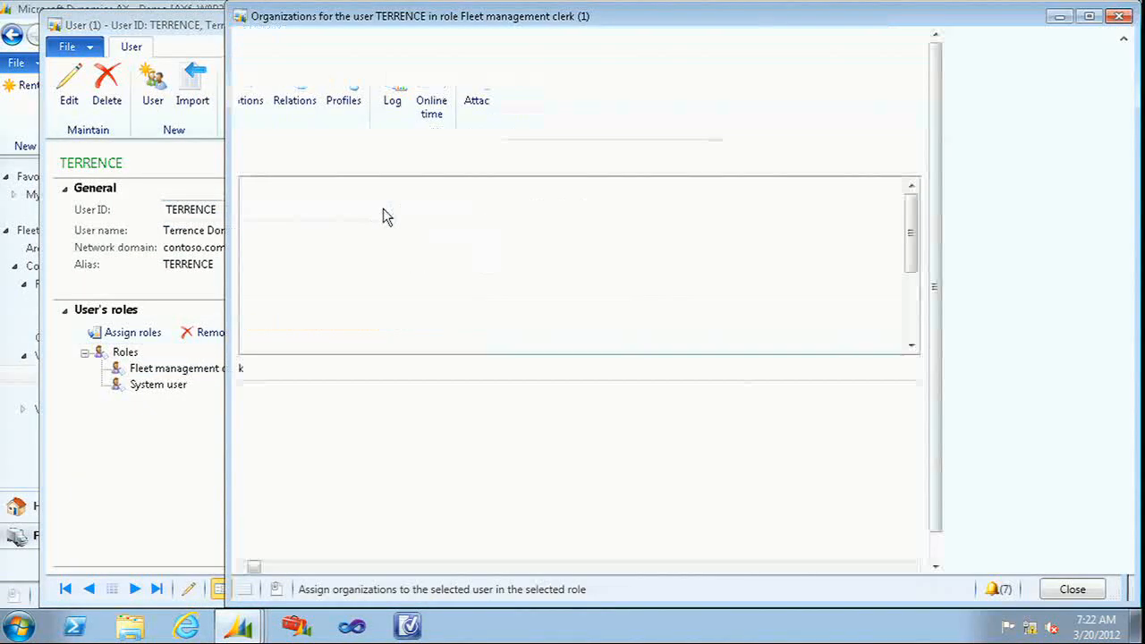
Grant the role access only to Redmond under Washington in the Fleet Management Organization Hierarchy, and close the user record
{"action": "left_click", "coordinate": [351, 118]}
{"action": "left_click", "coordinate": [715, 152]}
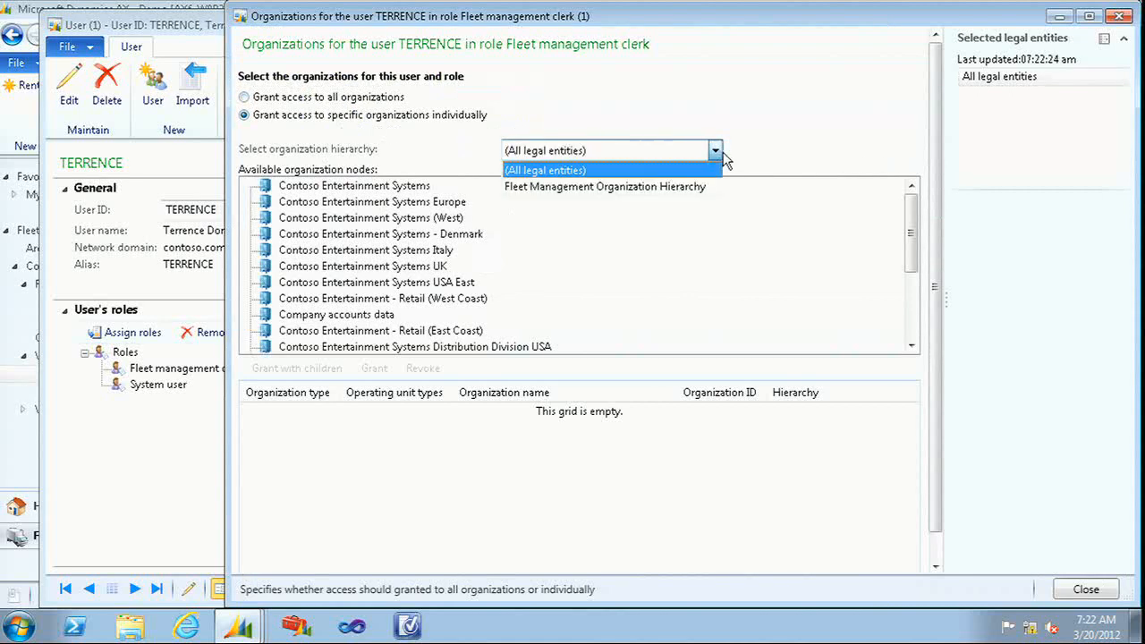
{"action": "left_click", "coordinate": [637, 186]}
{"action": "left_click", "coordinate": [251, 186]}
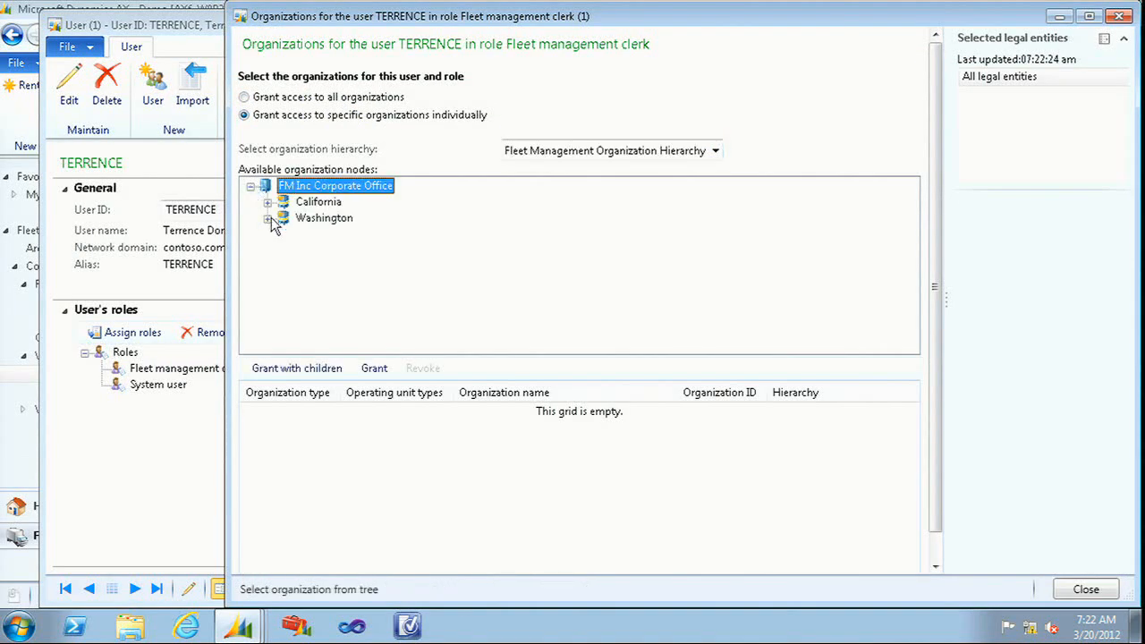
{"action": "left_click", "coordinate": [267, 219]}
{"action": "left_click", "coordinate": [336, 234]}
{"action": "left_click", "coordinate": [374, 368]}
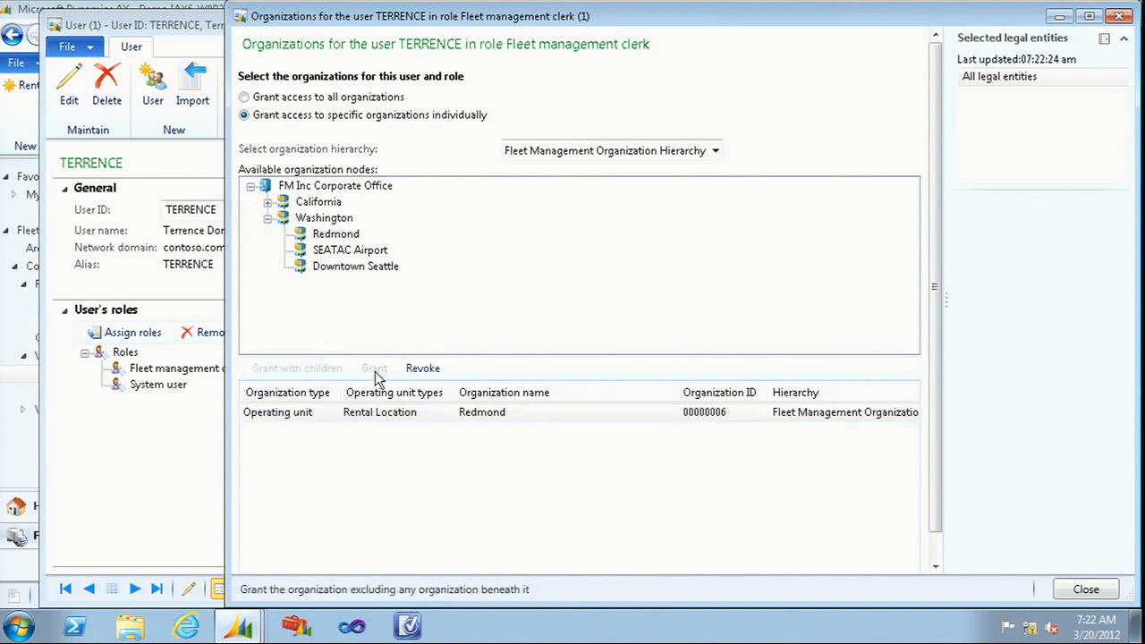
{"action": "left_click", "coordinate": [1087, 592]}
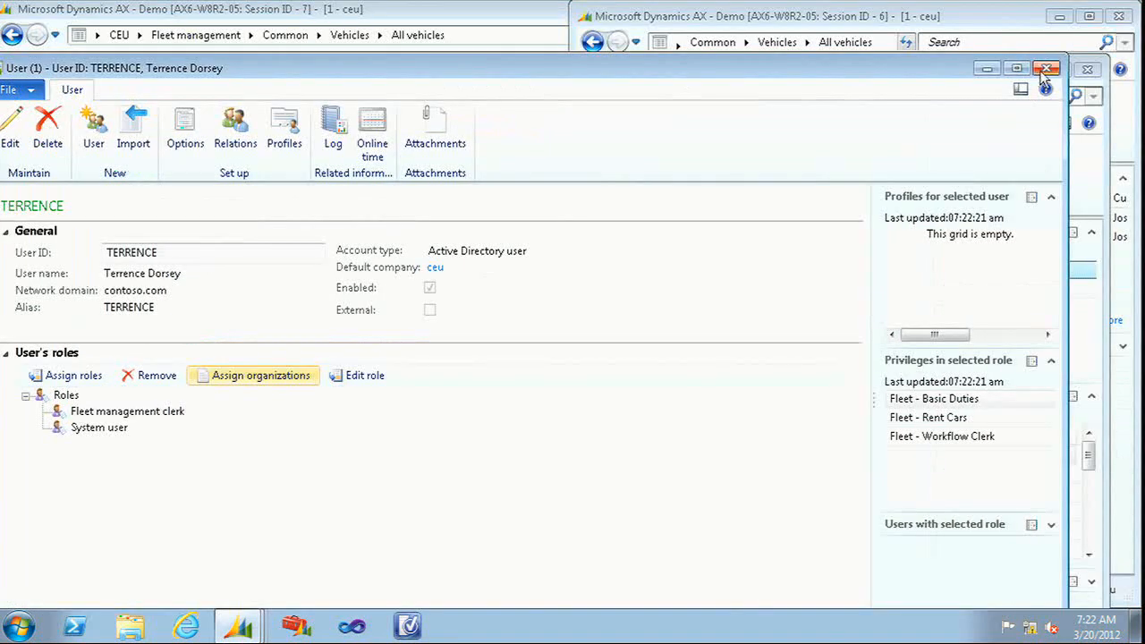
{"action": "left_click", "coordinate": [1046, 69]}
Close the rental clerk's old session, minimize the administrator's client and start a new session as the clerk
{"action": "left_click", "coordinate": [474, 25]}
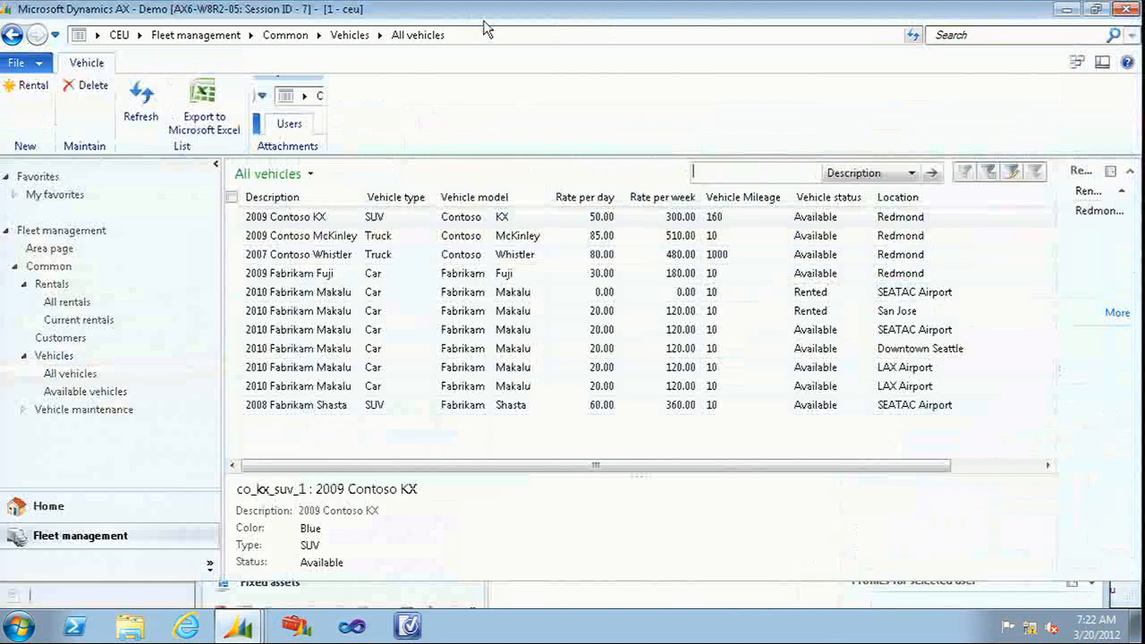
{"action": "double_click", "coordinate": [751, 12]}
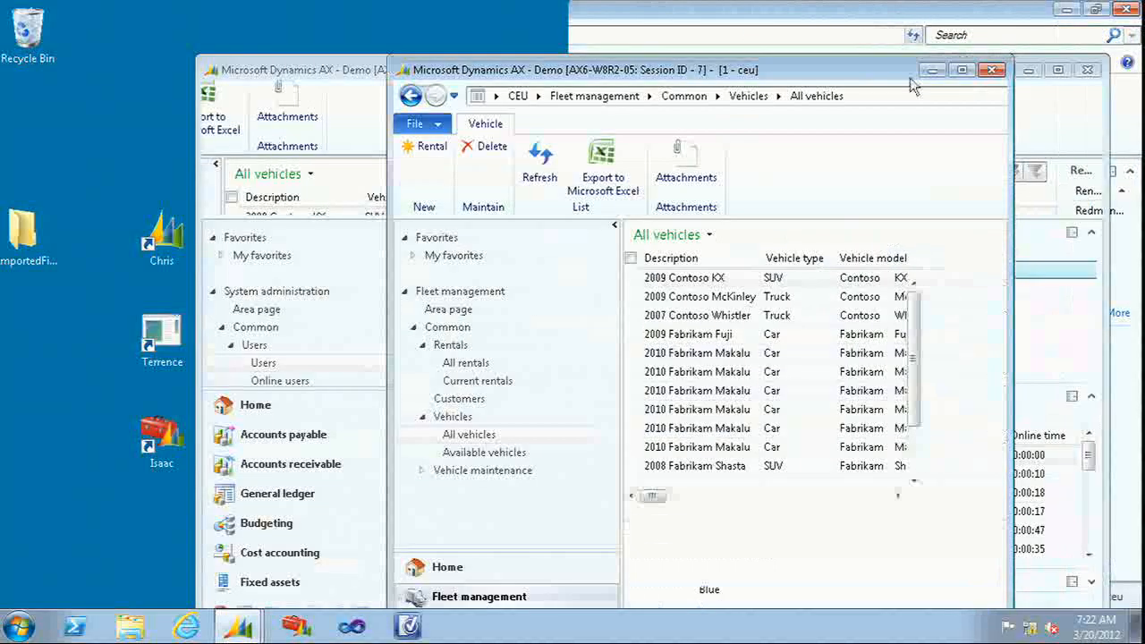
{"action": "left_click", "coordinate": [991, 69]}
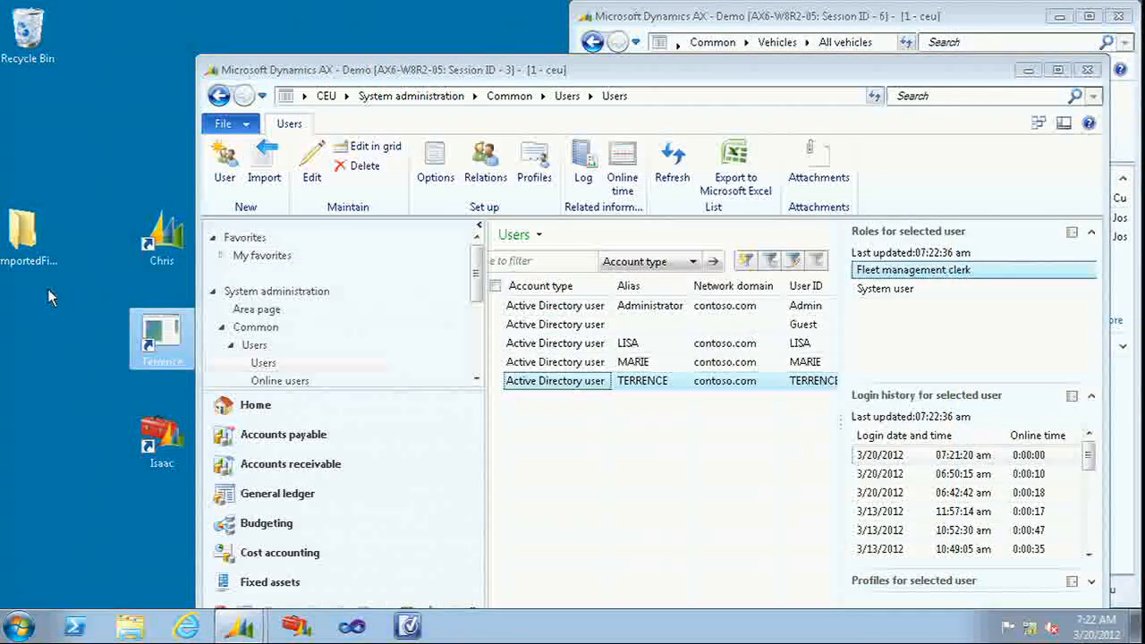
{"action": "left_click", "coordinate": [1027, 69]}
{"action": "double_click", "coordinate": [184, 358]}
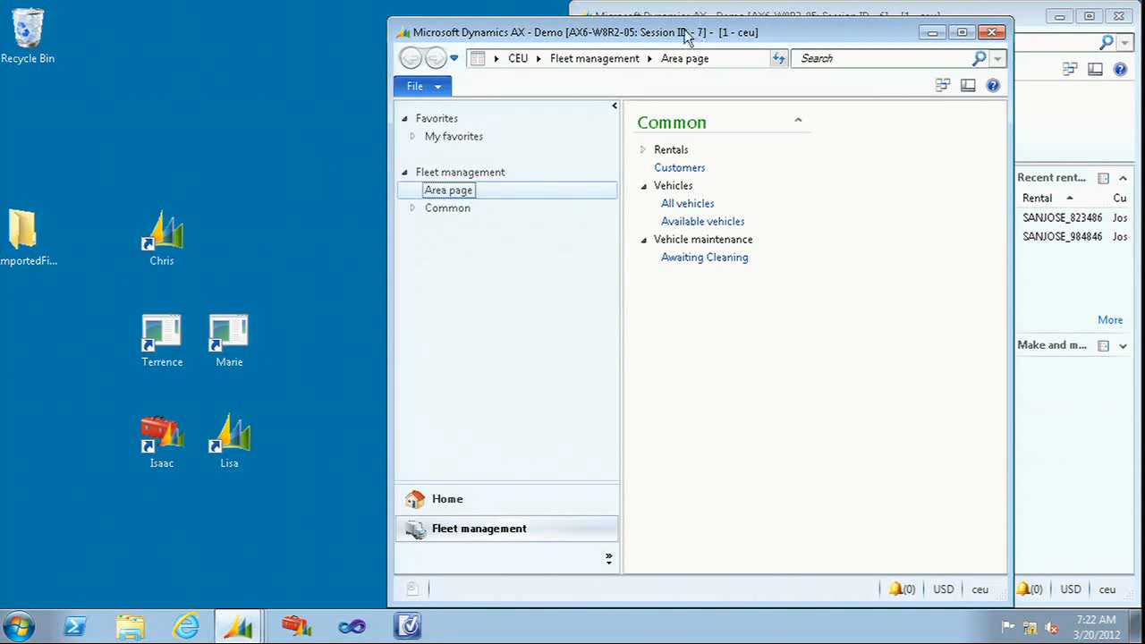
Maximize the rental clerk's new session and check the All vehicles list in Fleet management
{"action": "double_click", "coordinate": [685, 34]}
{"action": "left_click", "coordinate": [246, 128]}
{"action": "left_click", "coordinate": [289, 217]}
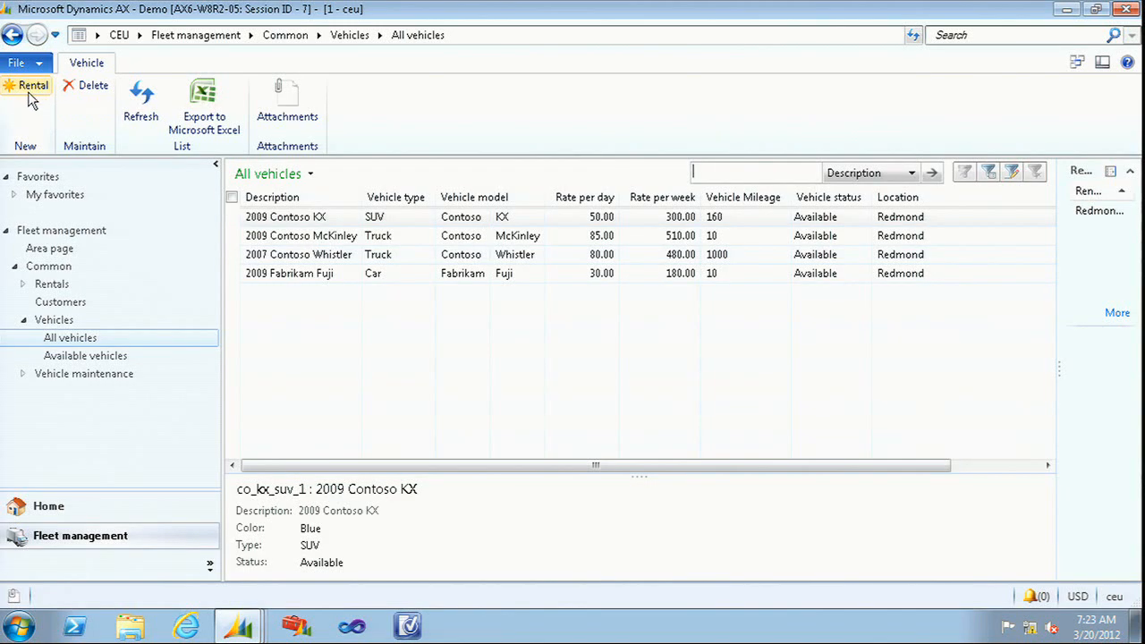
Place the clerk's window beside the branch manager's, widen it and compare their vehicle lists
{"action": "key", "text": "super+Left"}
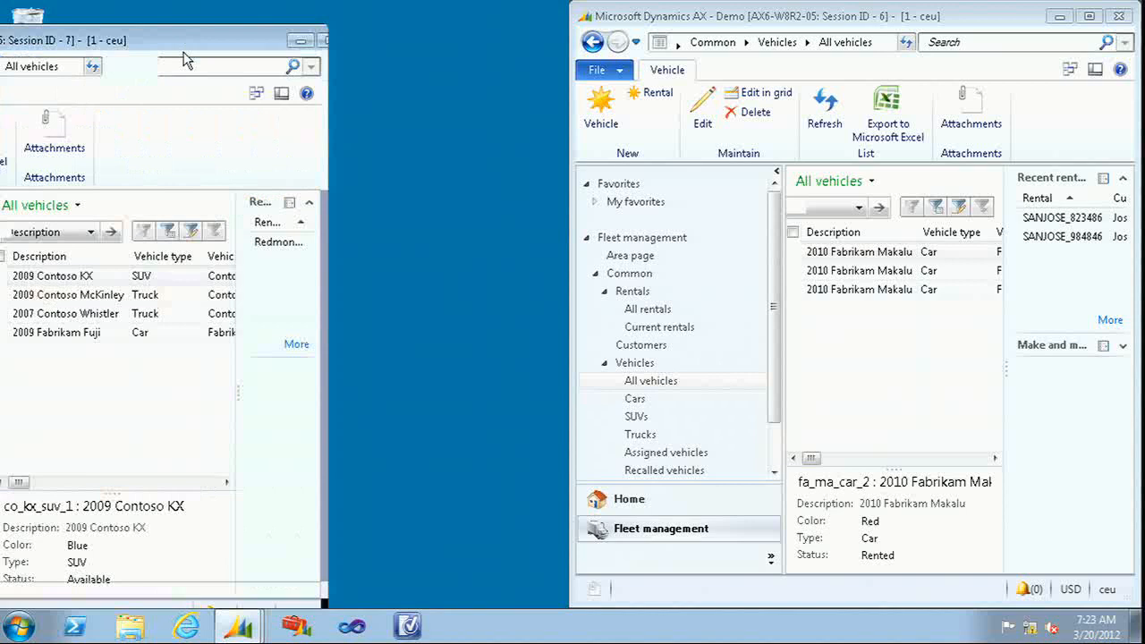
{"action": "left_click_drag", "start_coordinate": [333, 205], "coordinate": [499, 205]}
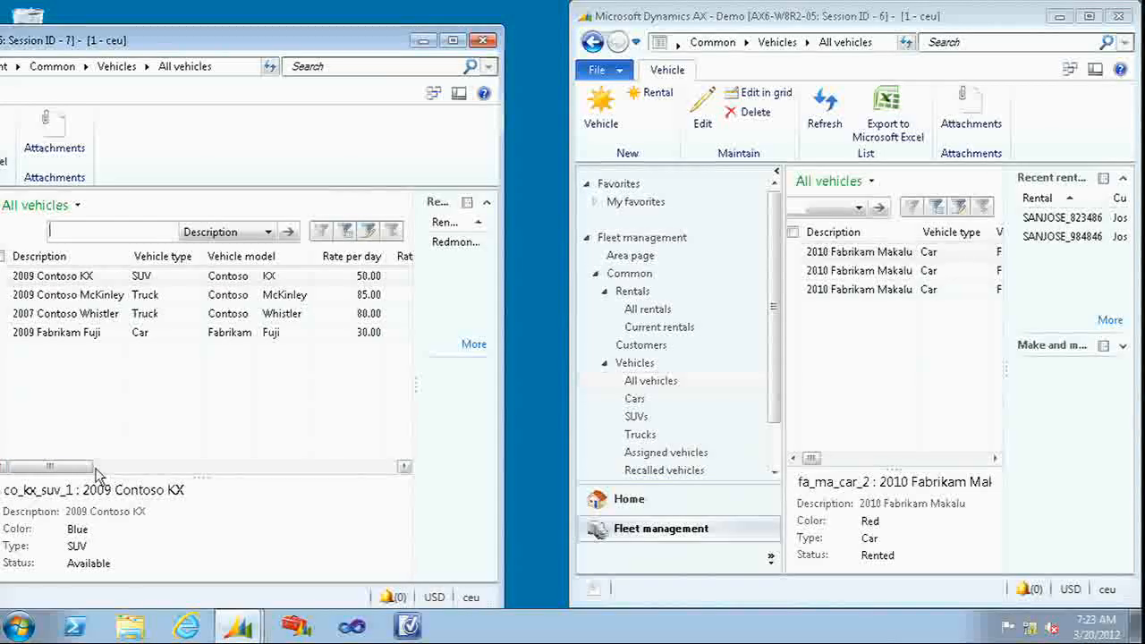
{"action": "left_click_drag", "start_coordinate": [89, 467], "coordinate": [304, 475]}
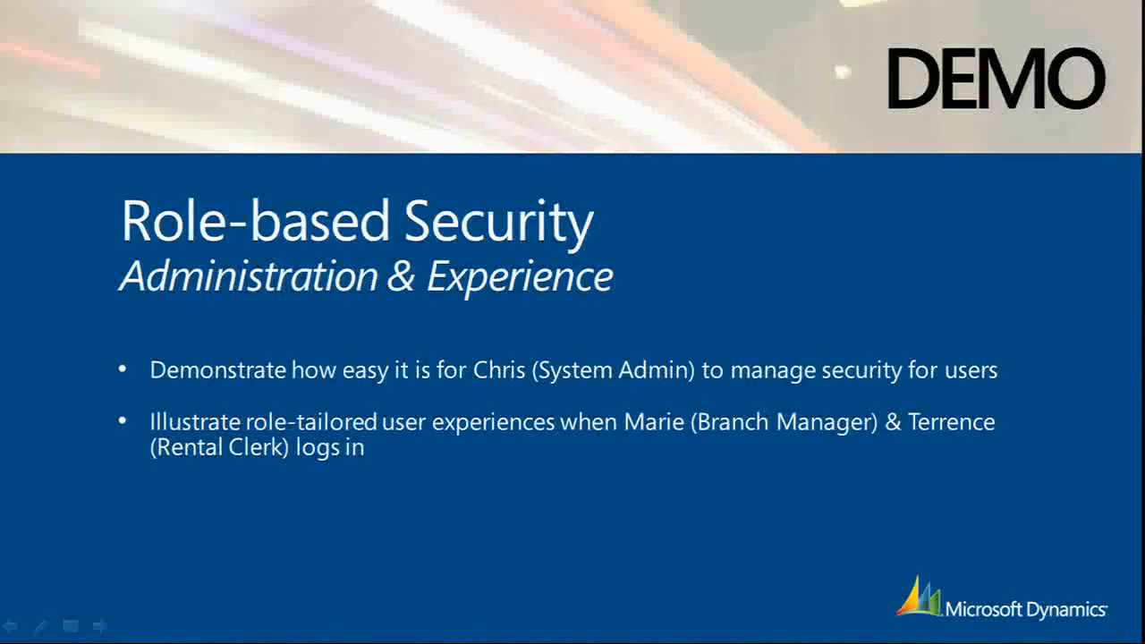
{"action": "key", "text": "Right"}
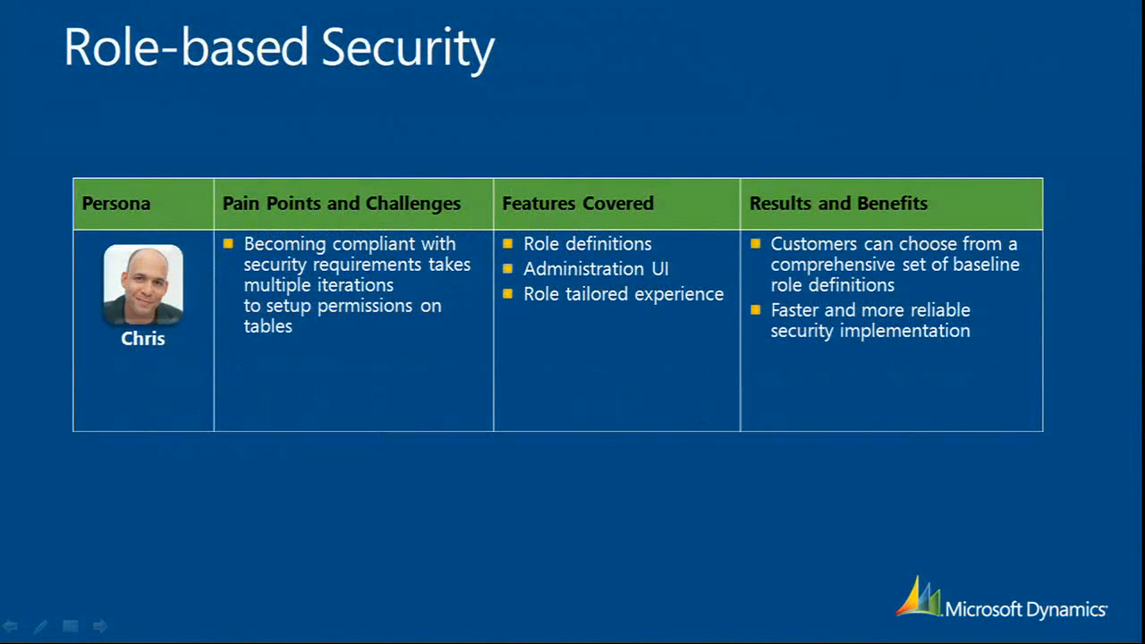
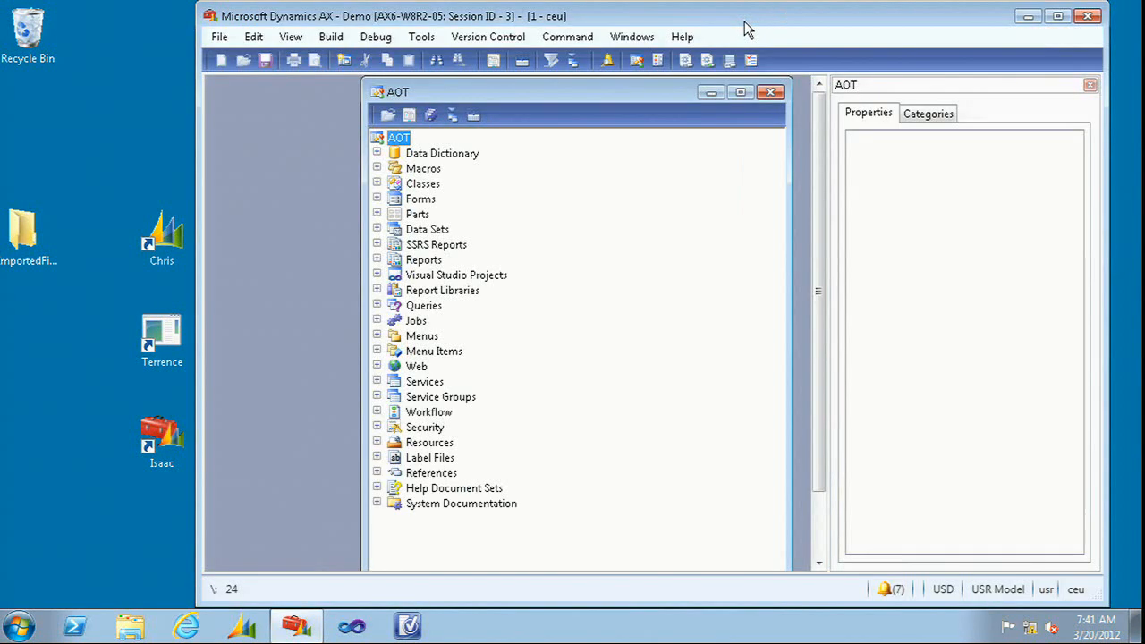
Maximize the development workspace, close the properties pane and open the Projects window alongside the AOT
{"action": "double_click", "coordinate": [744, 24]}
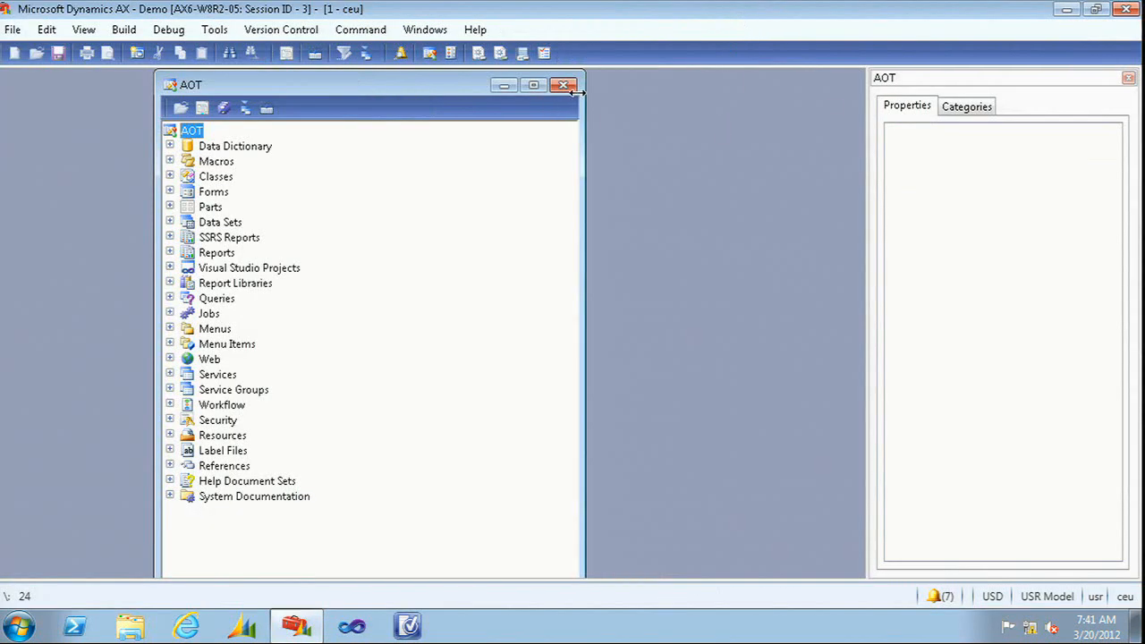
{"action": "left_click", "coordinate": [1127, 77]}
{"action": "left_click_drag", "start_coordinate": [463, 85], "coordinate": [436, 86]}
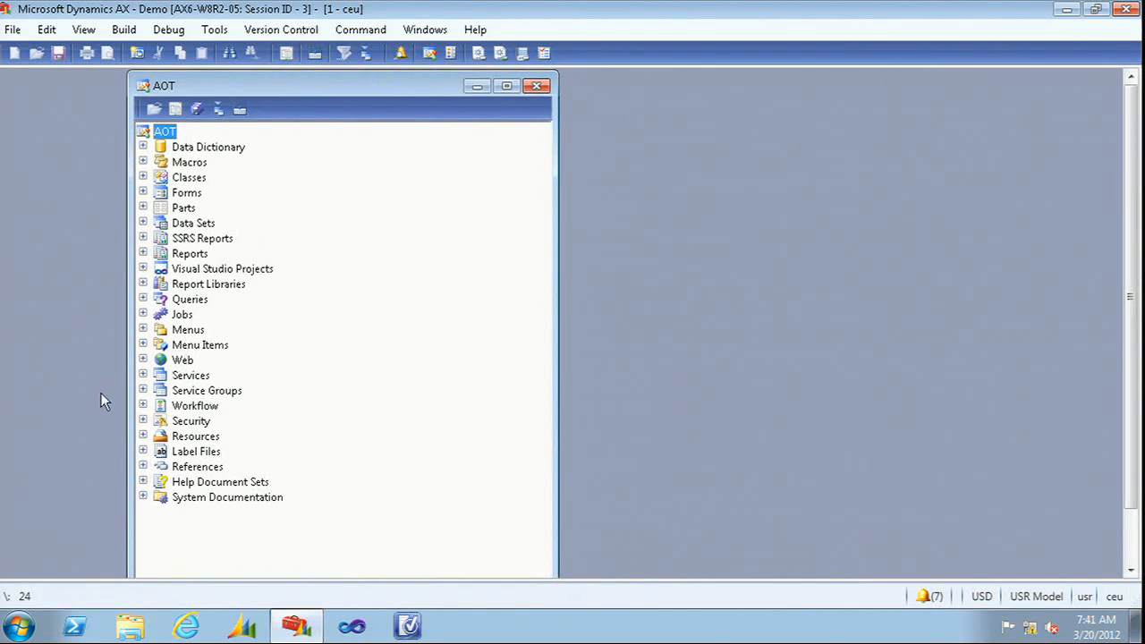
{"action": "left_click", "coordinate": [445, 55]}
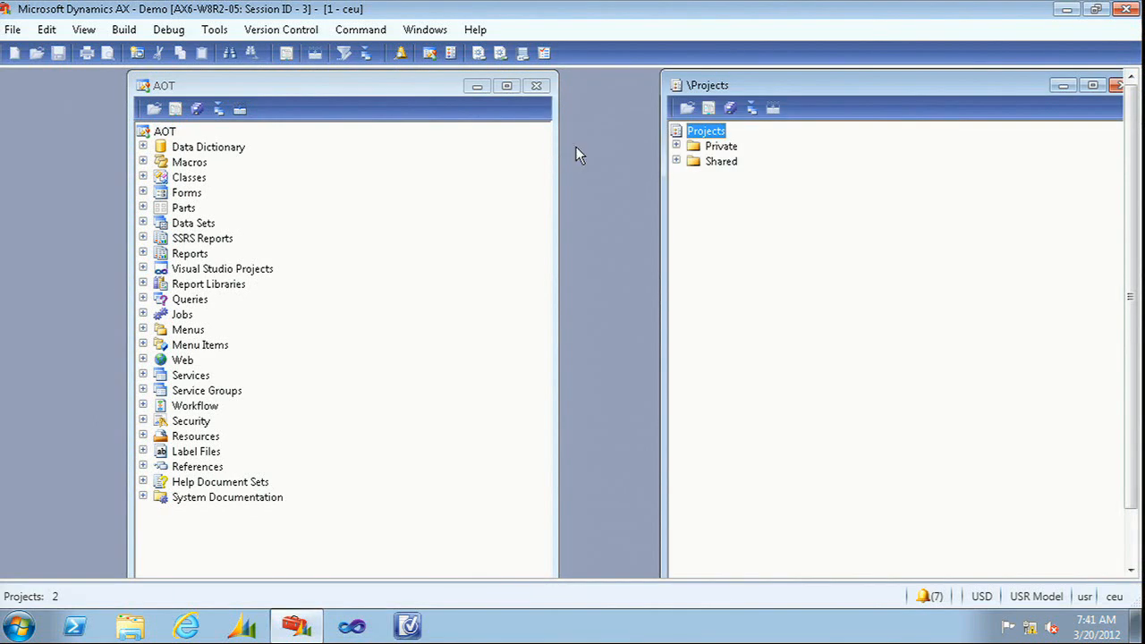
Open the shared DemoConvergence project and select its fmCustomerRentalListPage form
{"action": "left_click", "coordinate": [677, 162]}
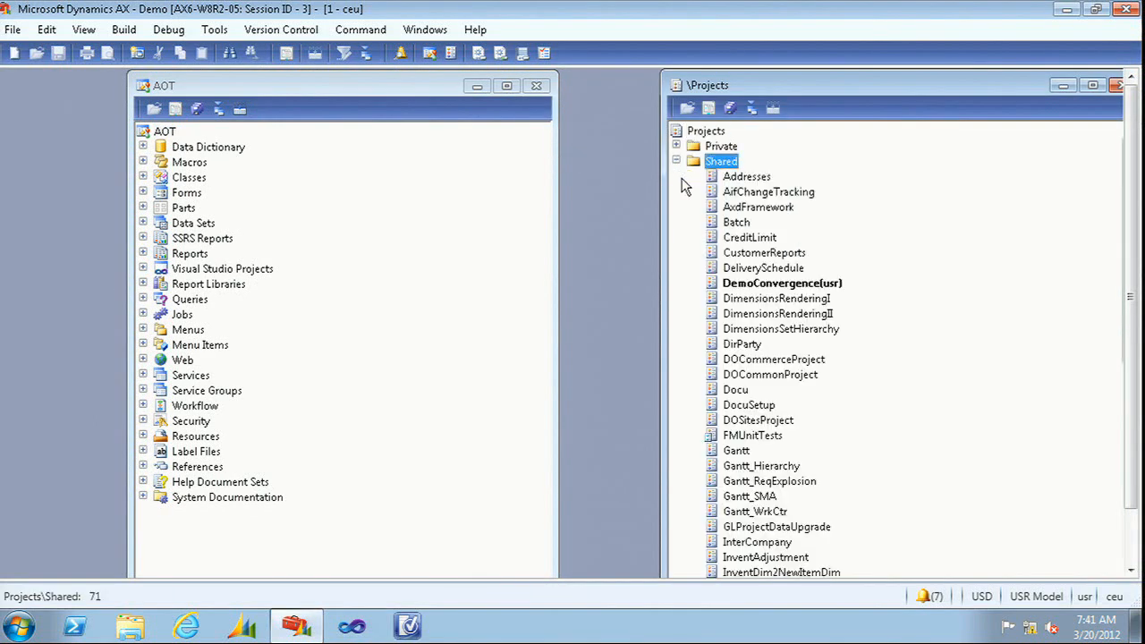
{"action": "double_click", "coordinate": [733, 284]}
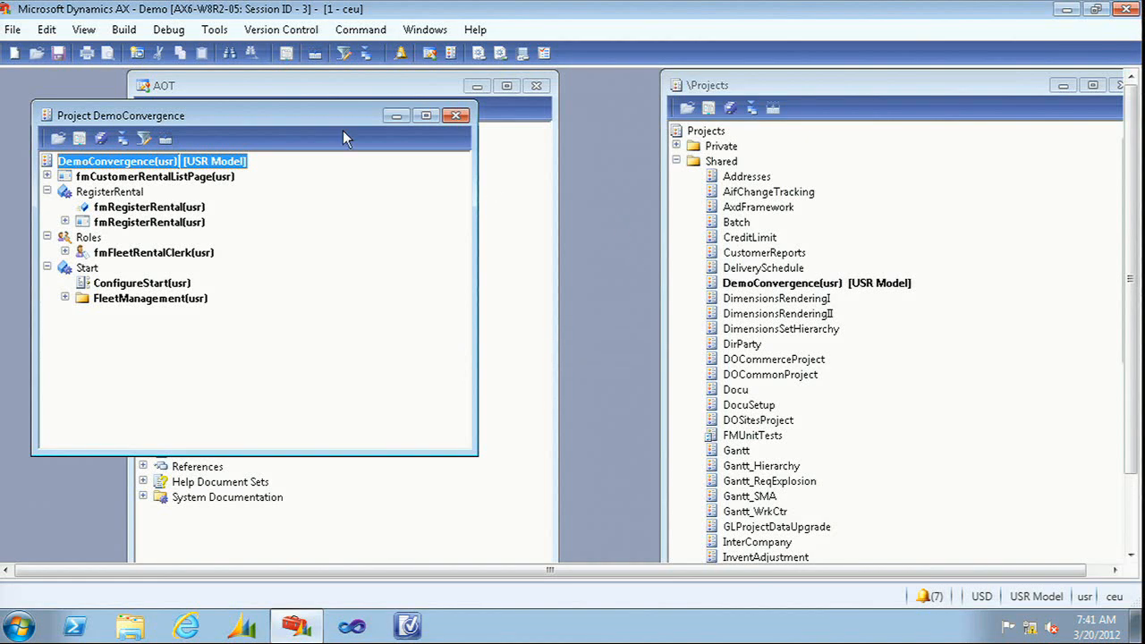
{"action": "left_click", "coordinate": [148, 183]}
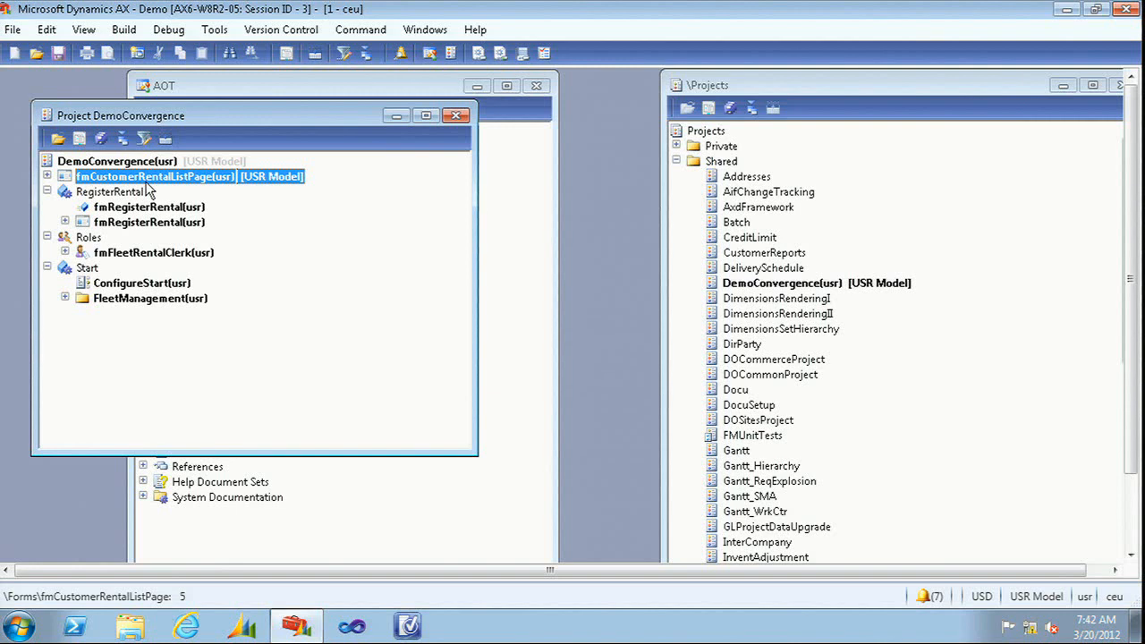
Expand the fmCustomerRentalListPage form and go through its nodes from Methods to Permissions
{"action": "key", "text": "Right"}
{"action": "key", "text": "Down"}
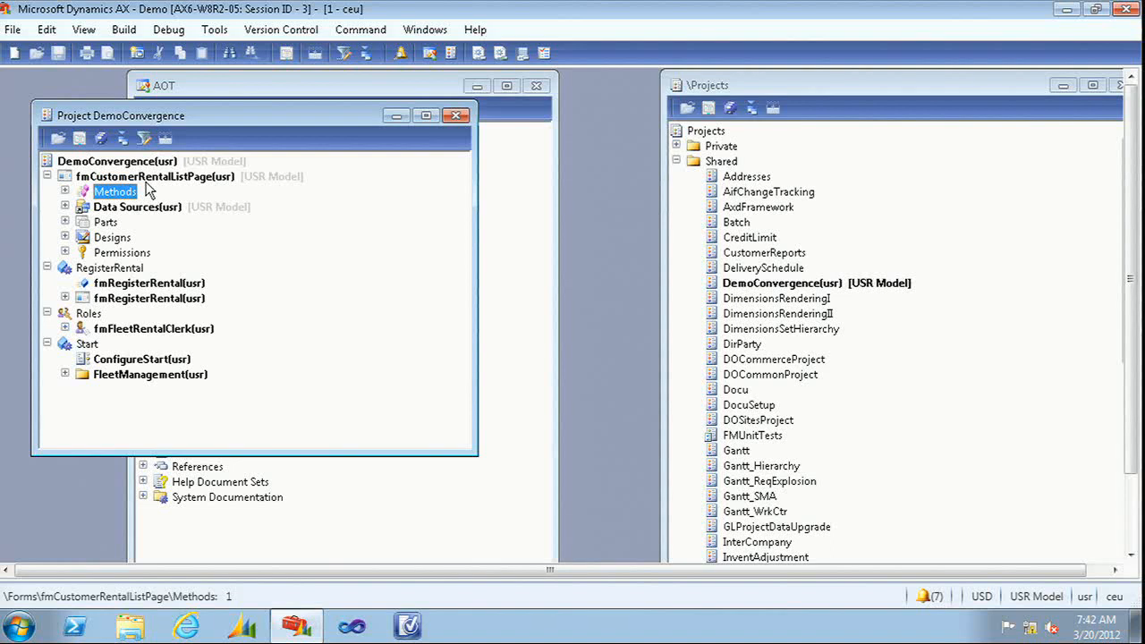
{"action": "key", "text": "Down"}
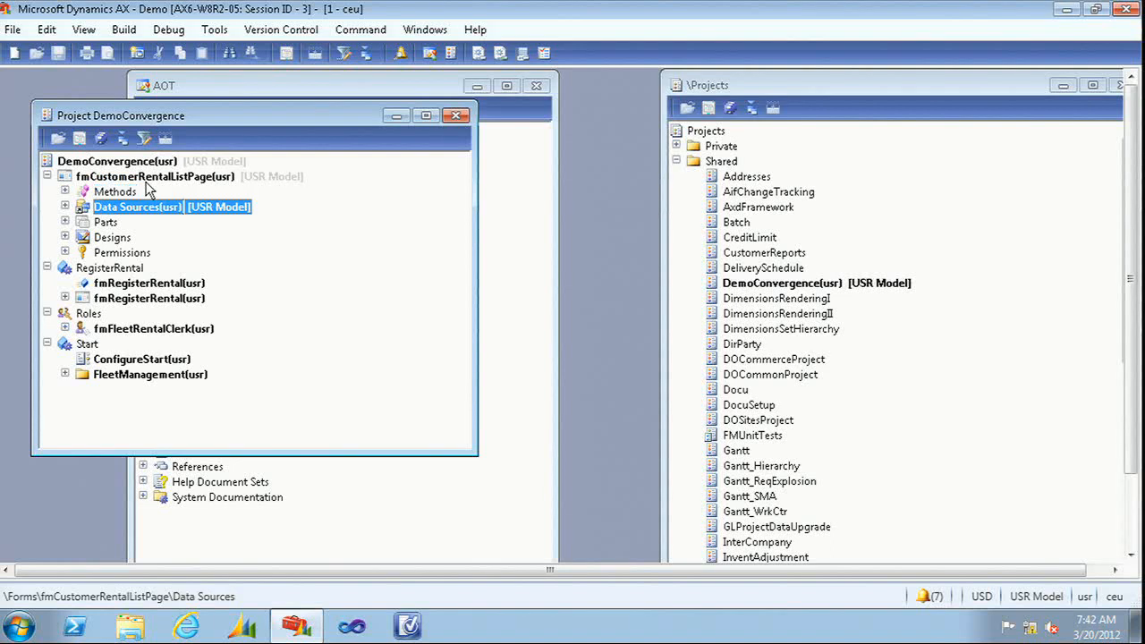
{"action": "key", "text": "Down"}
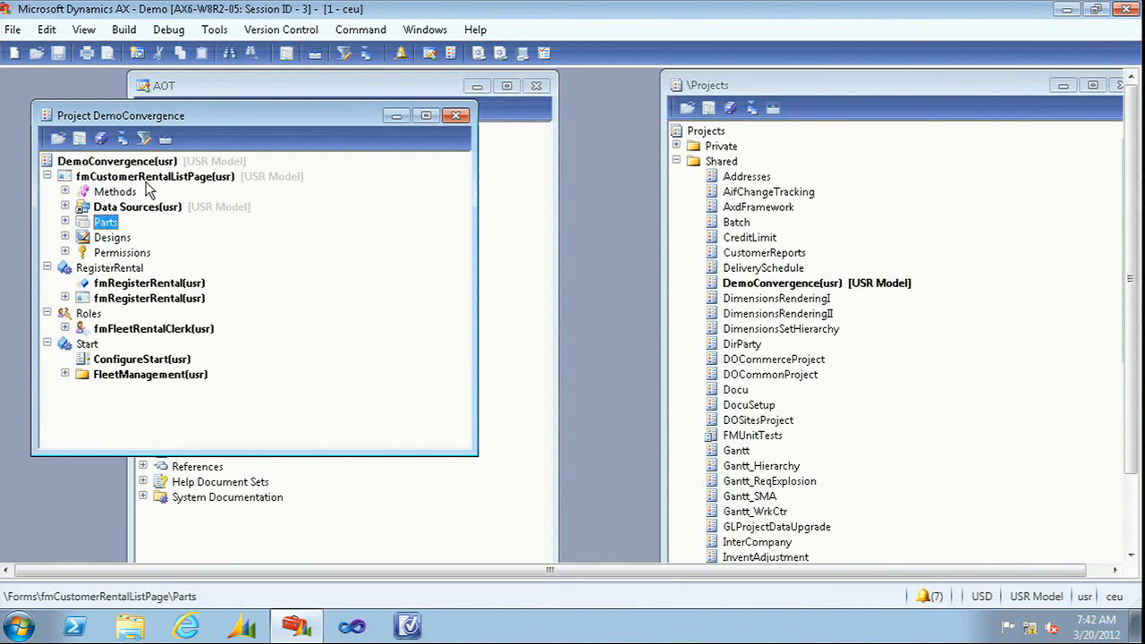
{"action": "key", "text": "Down"}
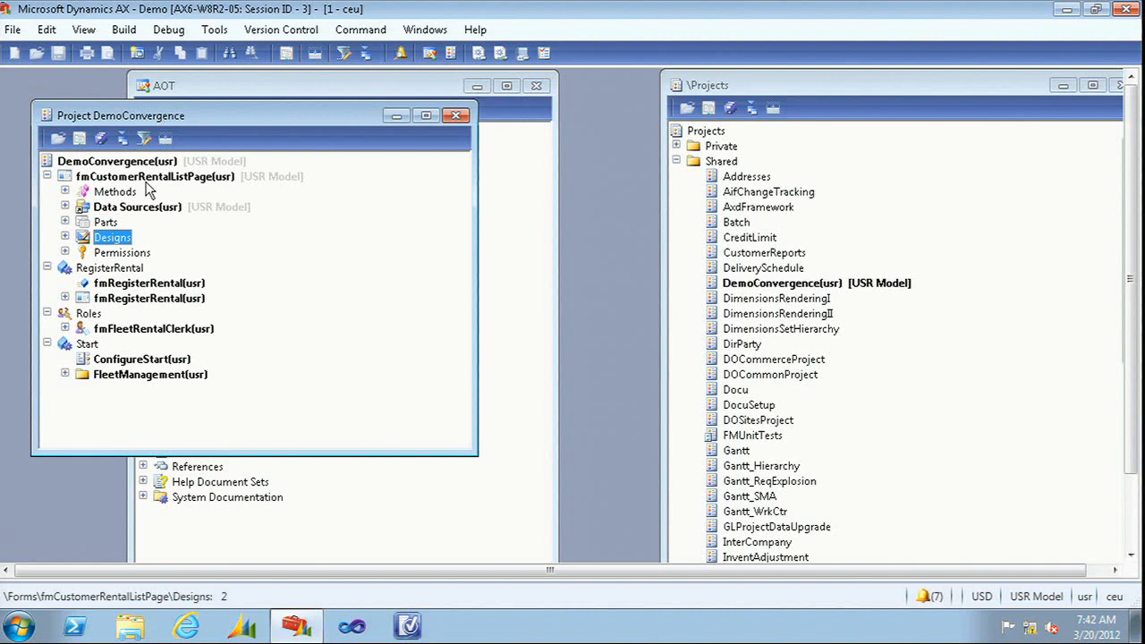
{"action": "key", "text": "Down"}
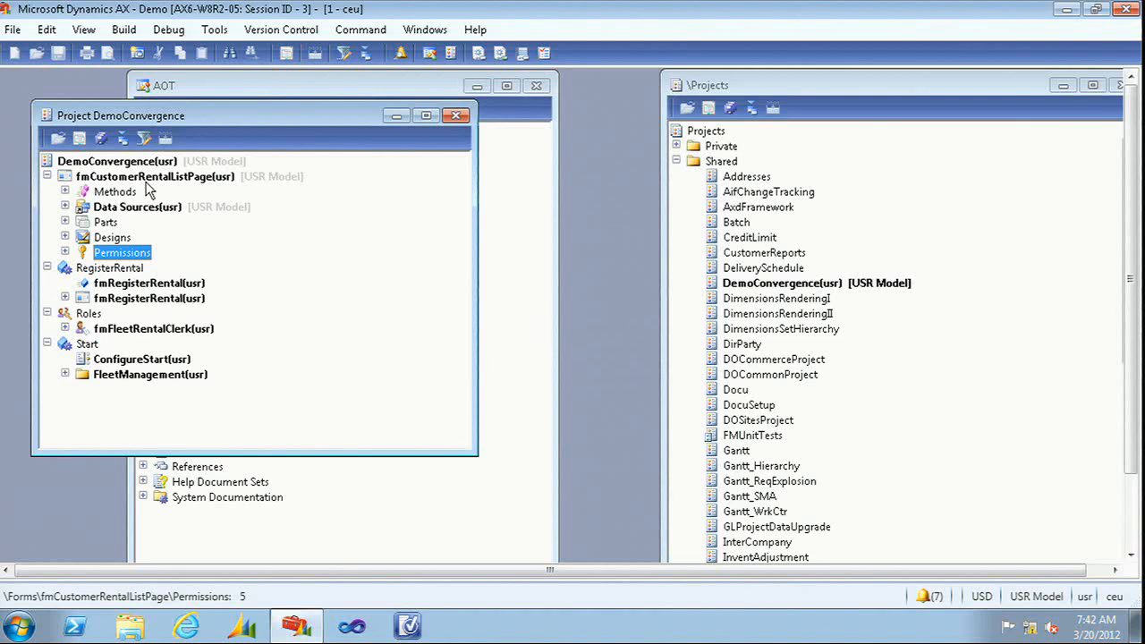
Expand the form's Permissions node, look at the contents of the Read permission and collapse it again
{"action": "key", "text": "Right"}
{"action": "key", "text": "Down"}
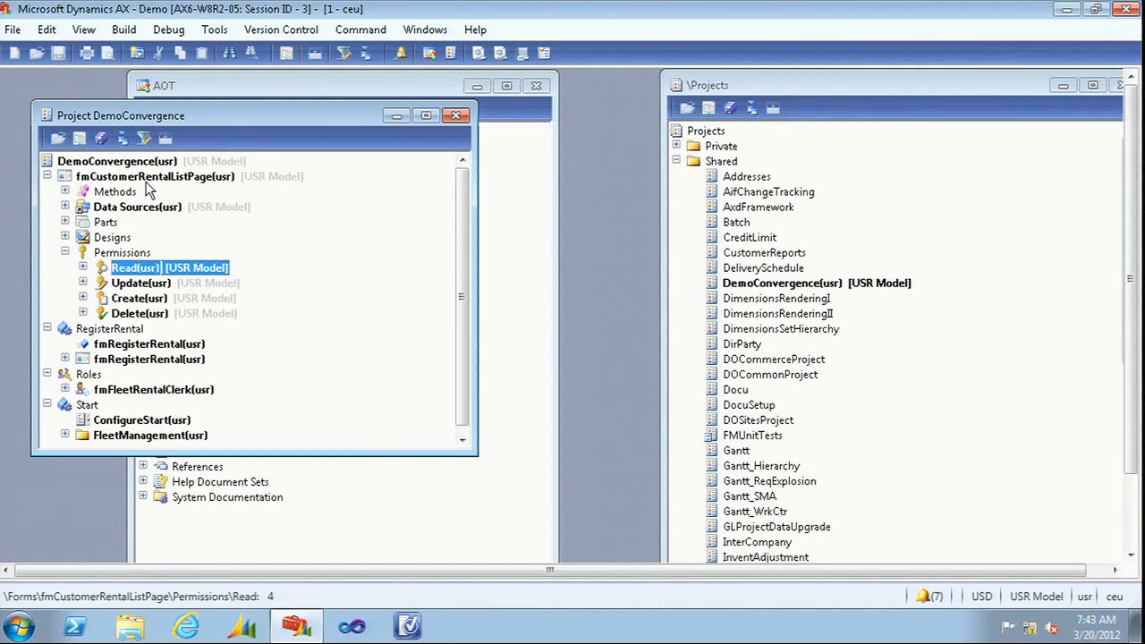
{"action": "key", "text": "Right"}
{"action": "key", "text": "Down"}
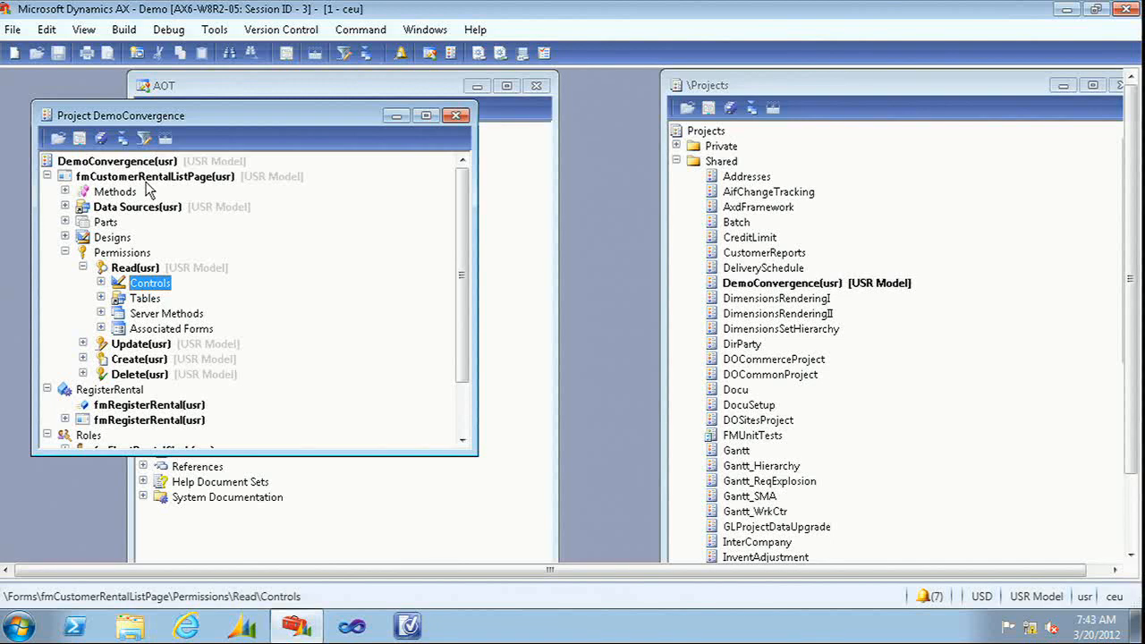
{"action": "key", "text": "Left"}
{"action": "key", "text": "Left"}
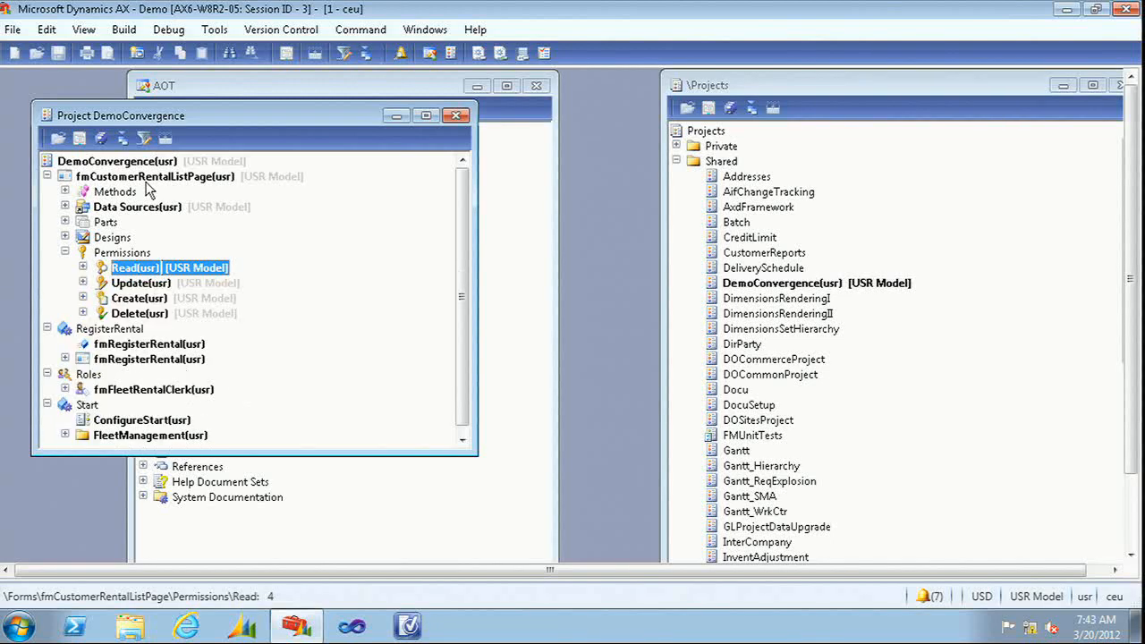
Expand the form's Delete permission and look at its Tables node
{"action": "key", "text": "Down"}
{"action": "key", "text": "Down"}
{"action": "key", "text": "Down"}
{"action": "key", "text": "Right"}
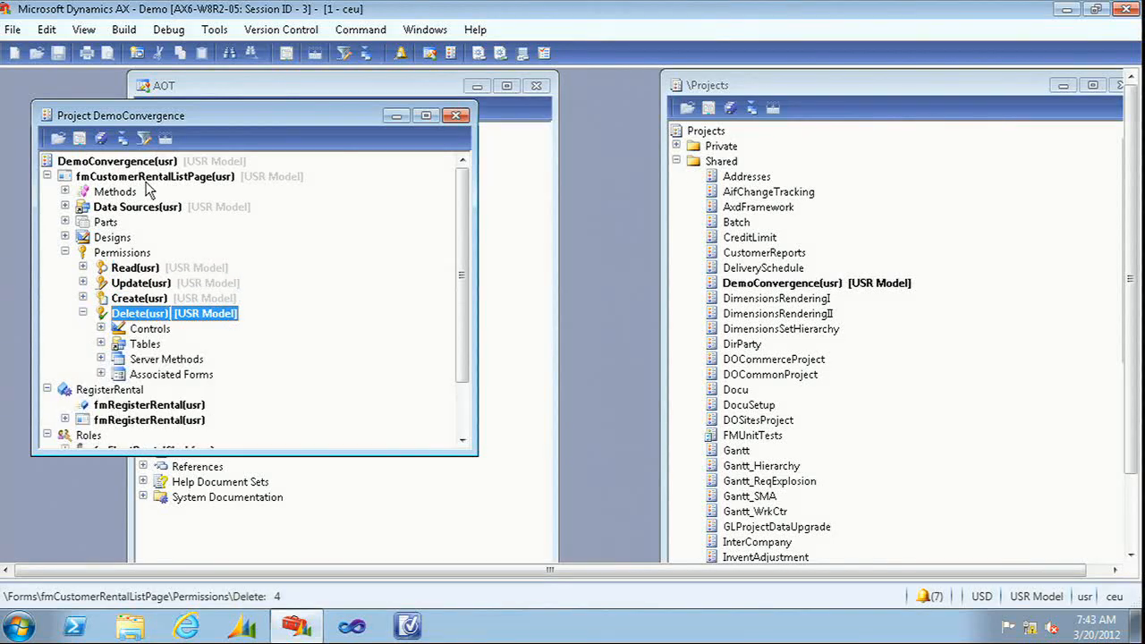
{"action": "key", "text": "Down"}
{"action": "key", "text": "Down"}
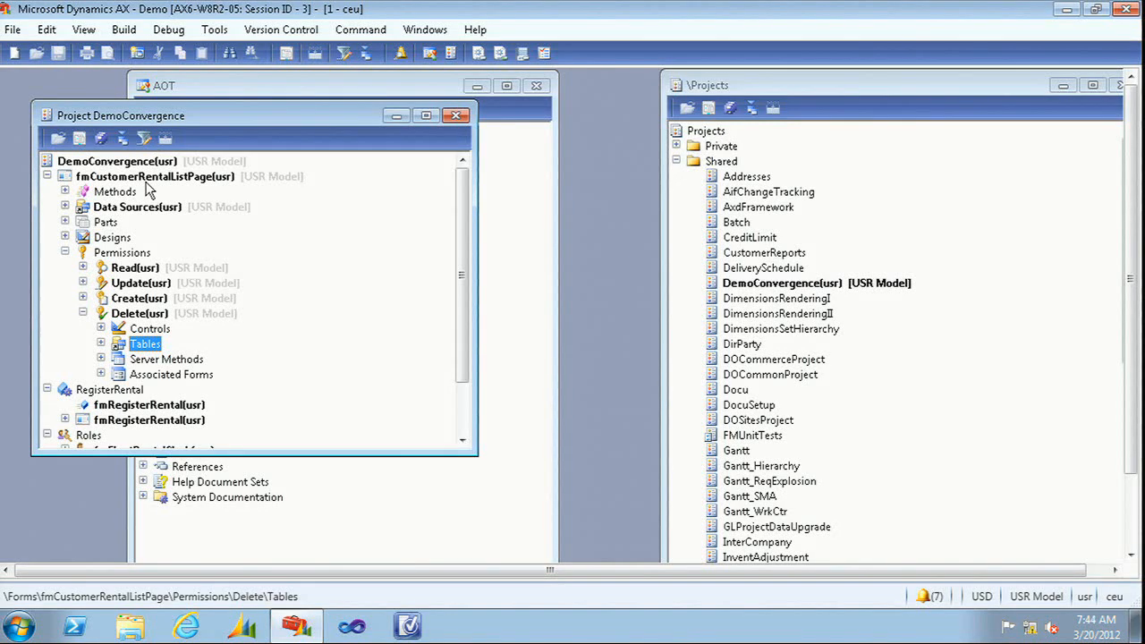
Add a new data source to the fmCustomerRentalListPage form and name it fmRental
{"action": "left_click", "coordinate": [134, 208]}
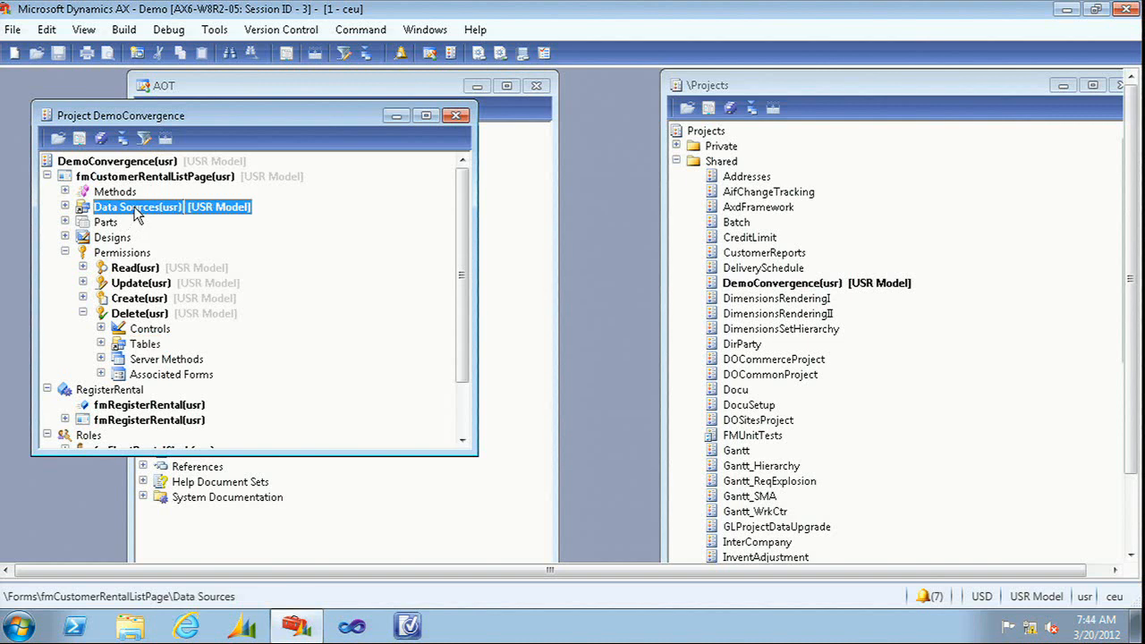
{"action": "right_click", "coordinate": [136, 211]}
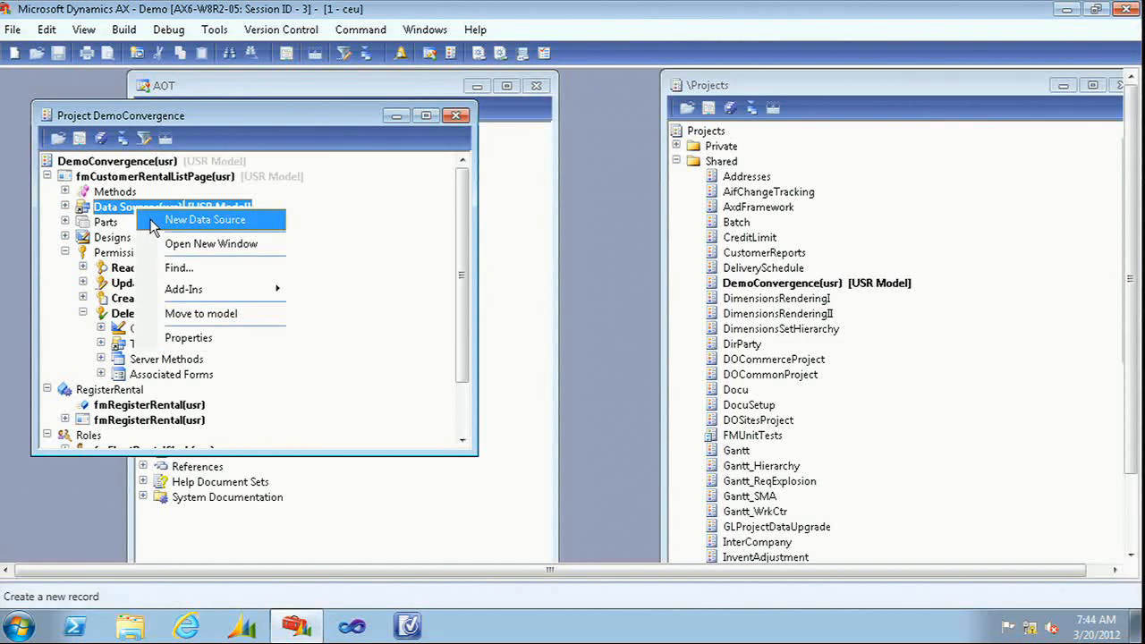
{"action": "left_click", "coordinate": [150, 219]}
{"action": "right_click", "coordinate": [155, 228]}
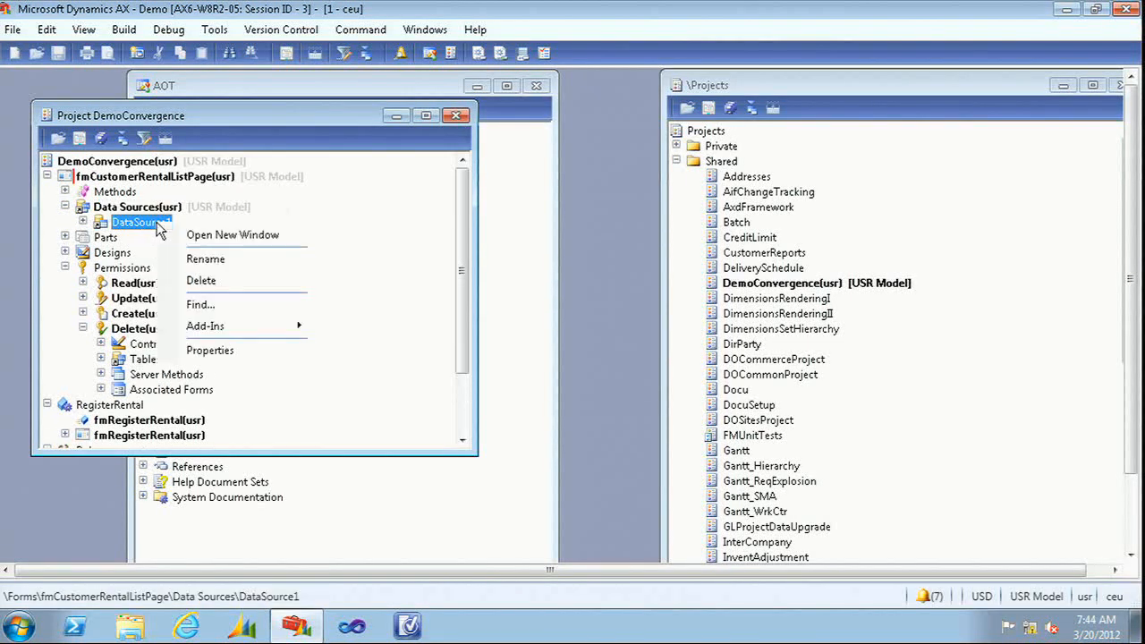
{"action": "left_click", "coordinate": [268, 351]}
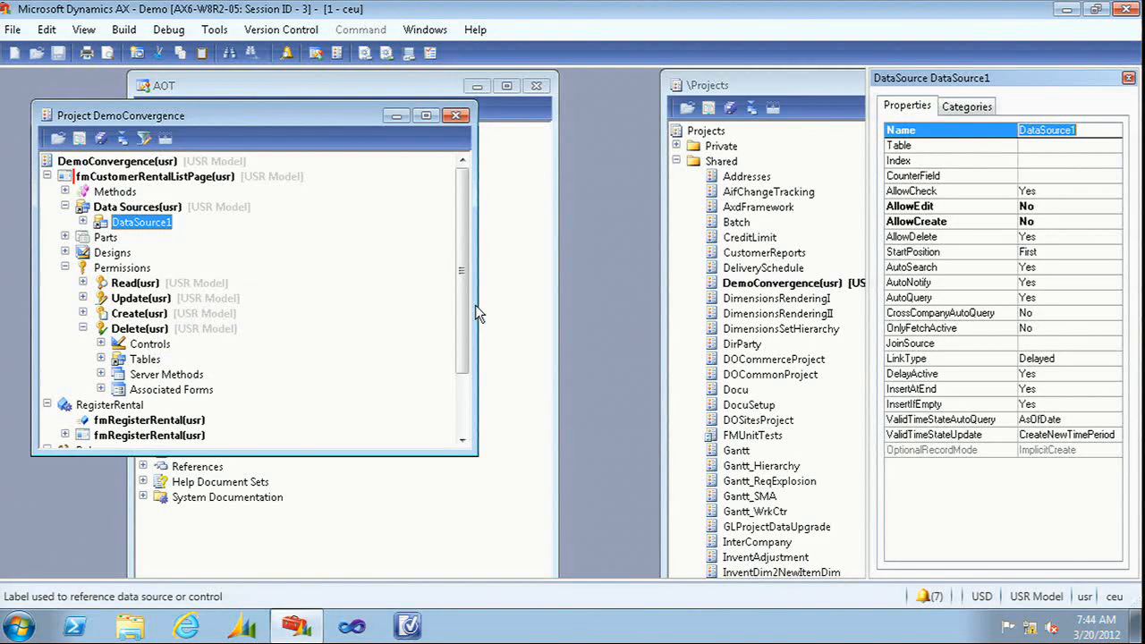
{"action": "type", "text": "fmRental"}
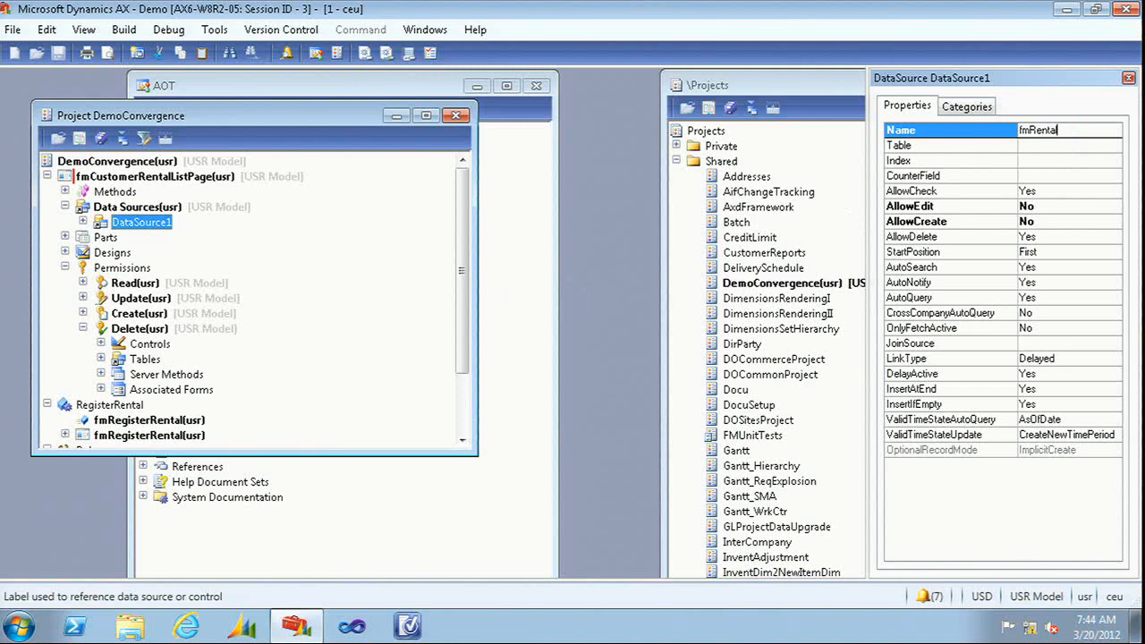
{"action": "key", "text": "Return"}
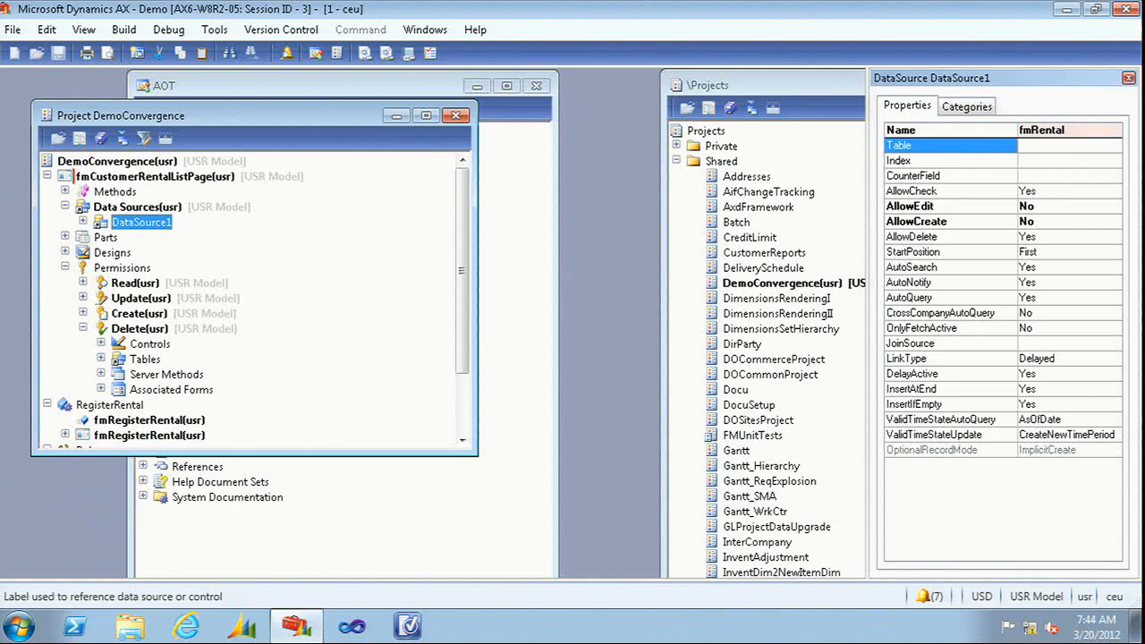
Set the fmRental data source's table to FMRental and check its AllowCreate and AllowEdit properties
{"action": "key", "text": "BackSpace"}
{"action": "type", "text": "FmRental"}
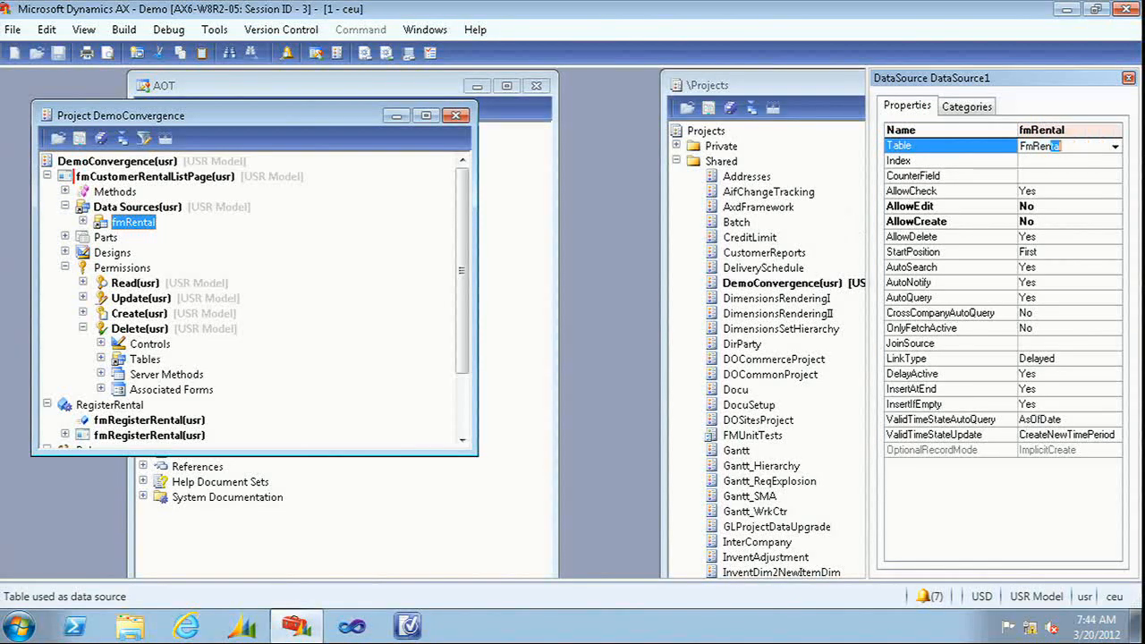
{"action": "key", "text": "Return"}
{"action": "key", "text": "Return"}
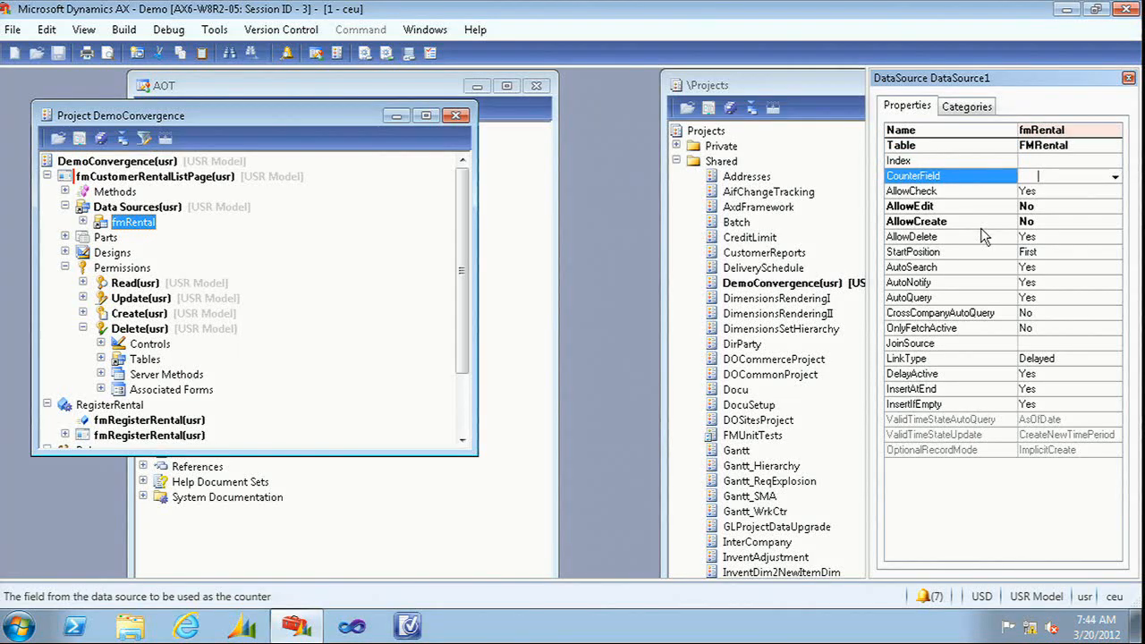
{"action": "left_click", "coordinate": [1057, 223]}
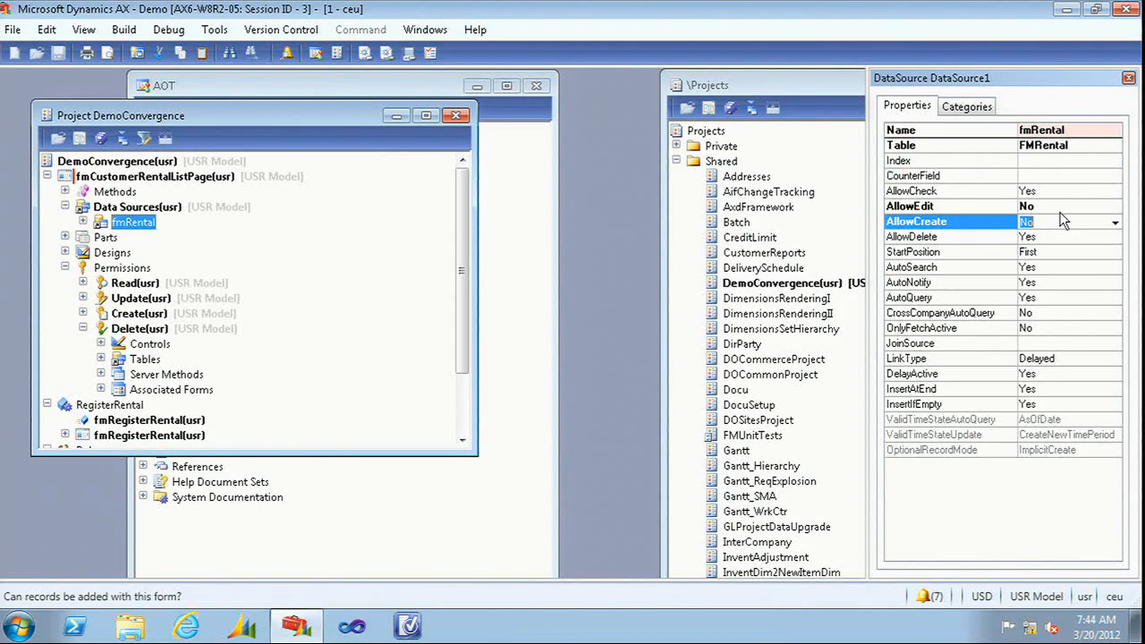
{"action": "left_click", "coordinate": [1060, 210]}
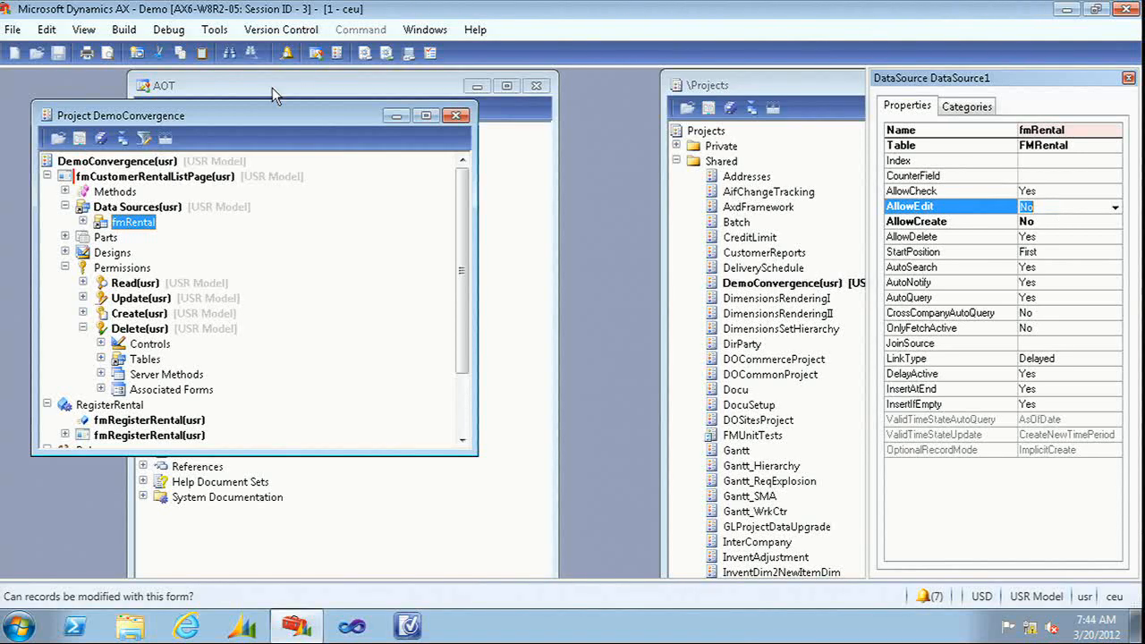
Compile the fmCustomerRentalListPage form with its new data source and close the compiler output
{"action": "left_click", "coordinate": [105, 138]}
{"action": "left_click", "coordinate": [104, 139]}
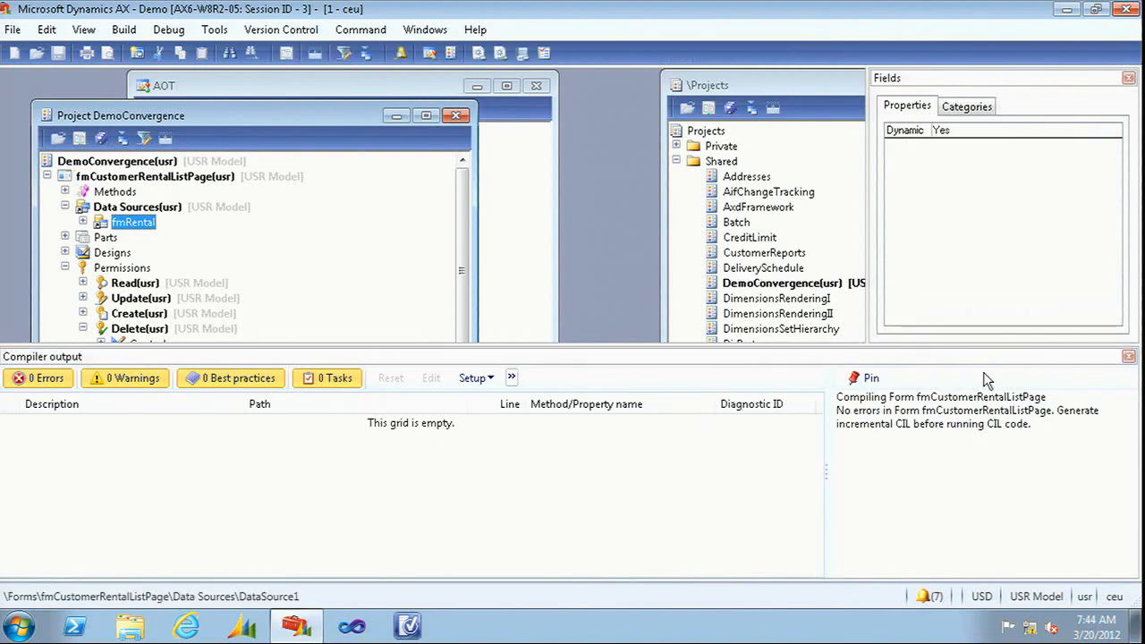
{"action": "left_click", "coordinate": [1130, 357]}
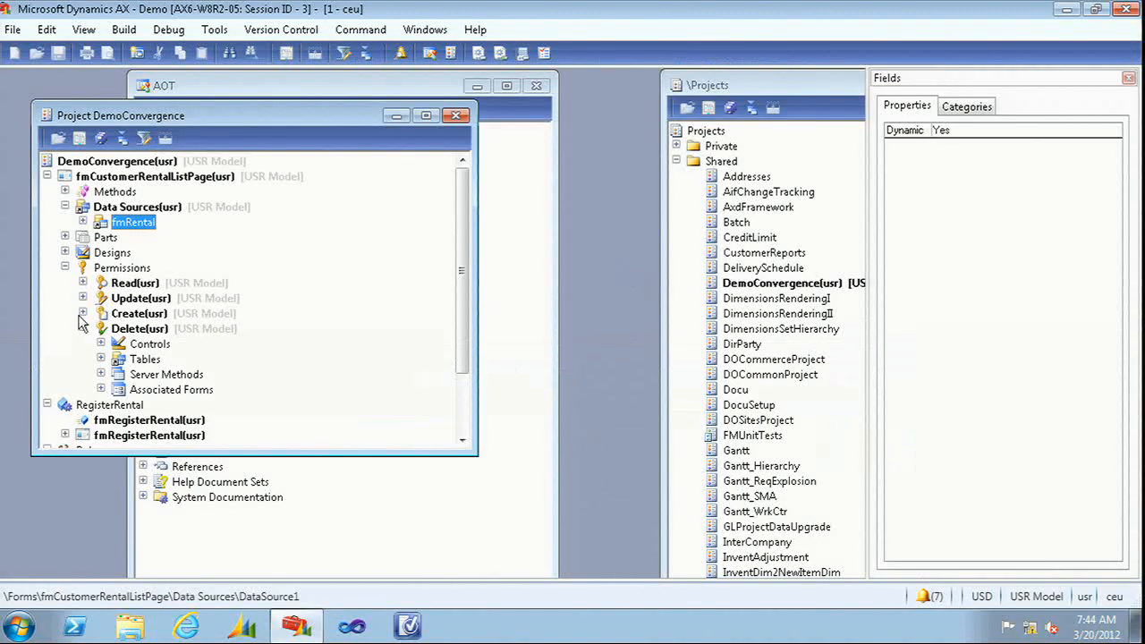
Check the effective access of the FMRental table under the form's Read permission
{"action": "left_click", "coordinate": [83, 283]}
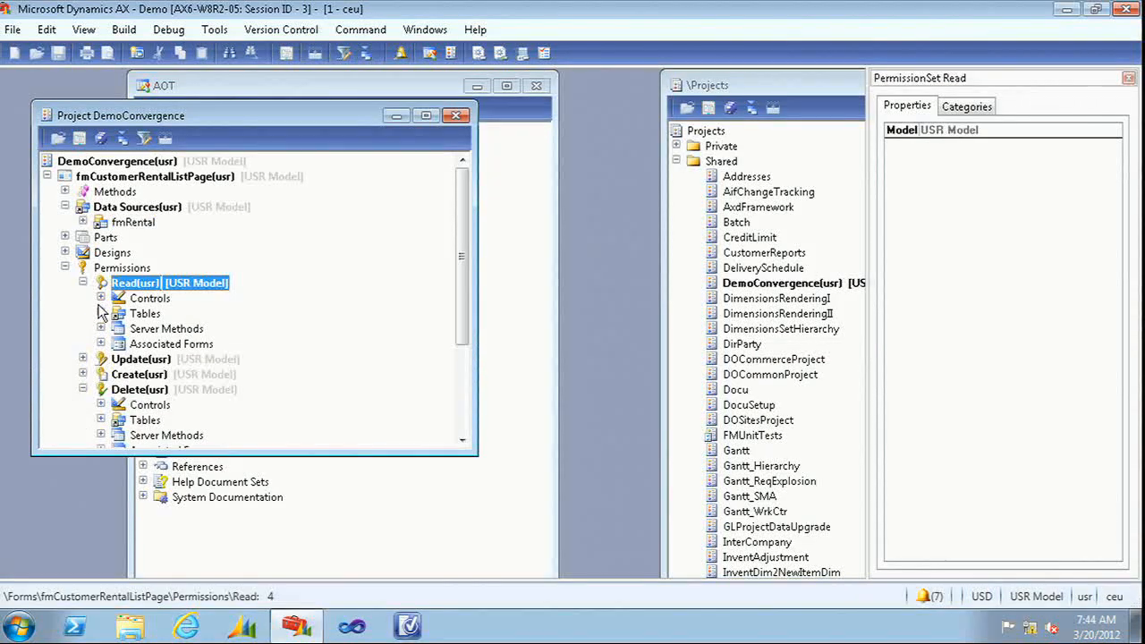
{"action": "left_click", "coordinate": [102, 313]}
{"action": "left_click", "coordinate": [165, 329]}
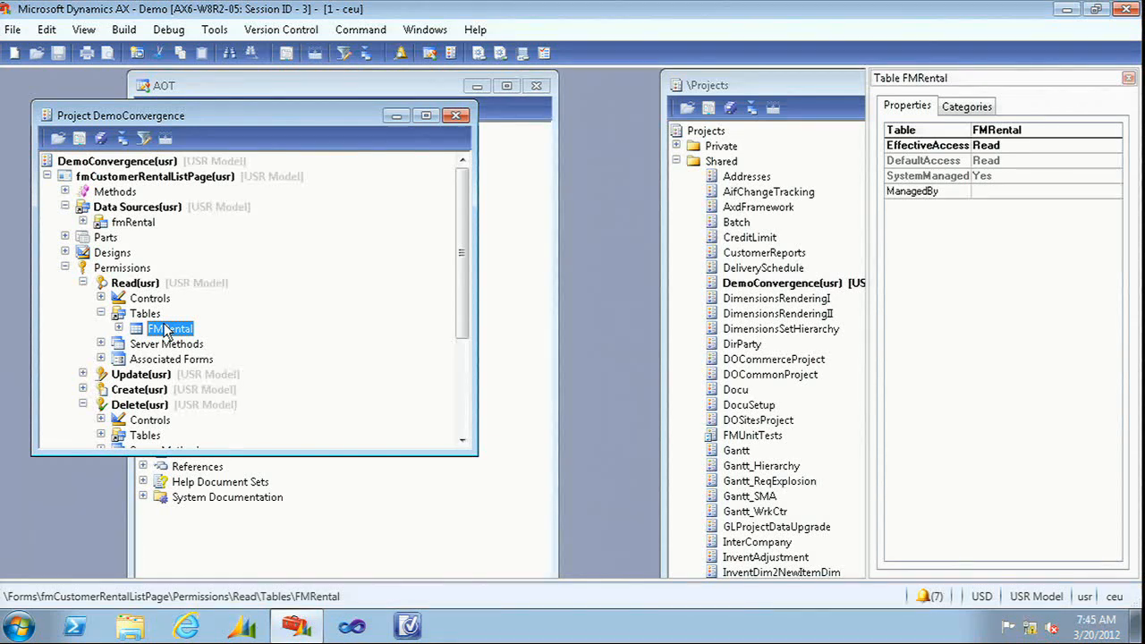
{"action": "left_click", "coordinate": [1058, 147]}
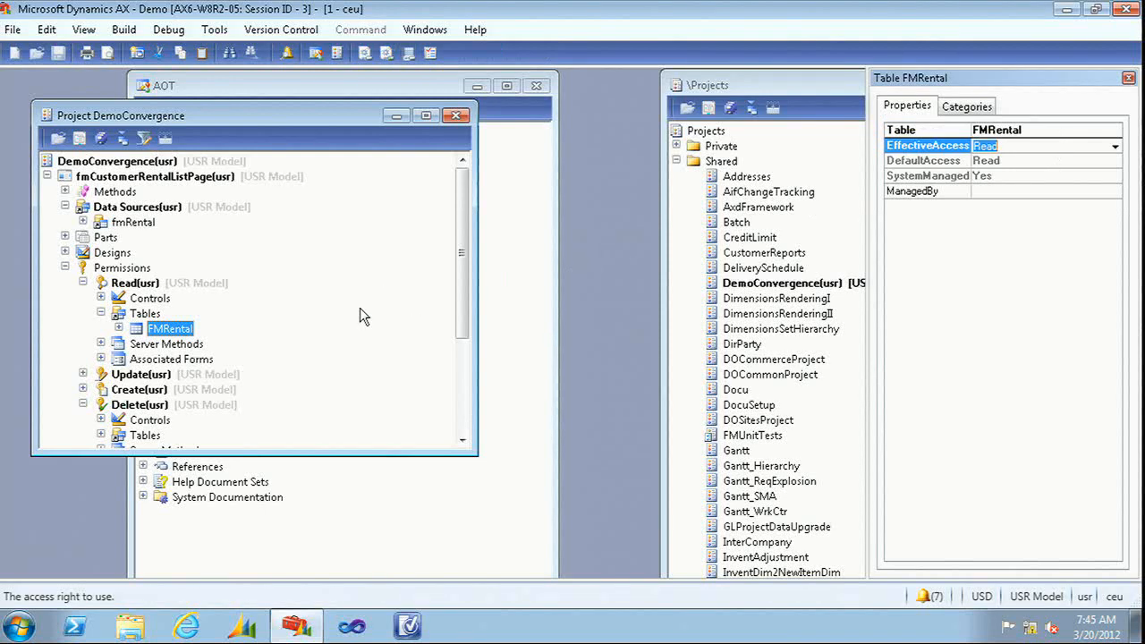
Check the effective access of the FMRental table under the form's Delete permission
{"action": "left_click", "coordinate": [183, 404]}
{"action": "scroll", "coordinate": [184, 404], "scroll_direction": "down", "scroll_amount": 3}
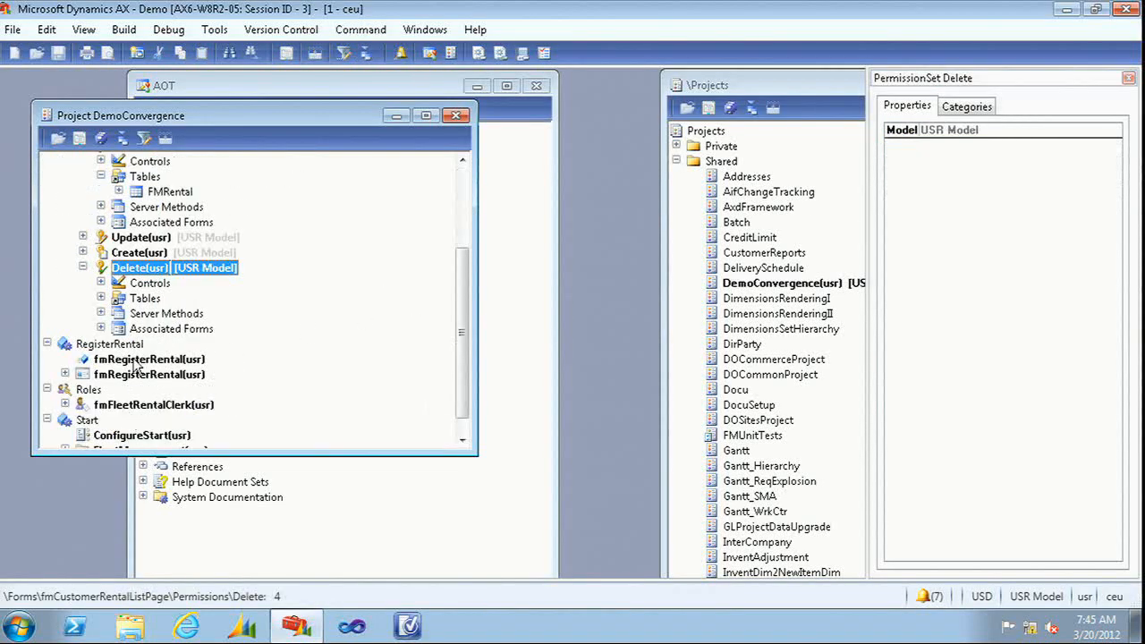
{"action": "left_click", "coordinate": [100, 299]}
{"action": "left_click", "coordinate": [202, 316]}
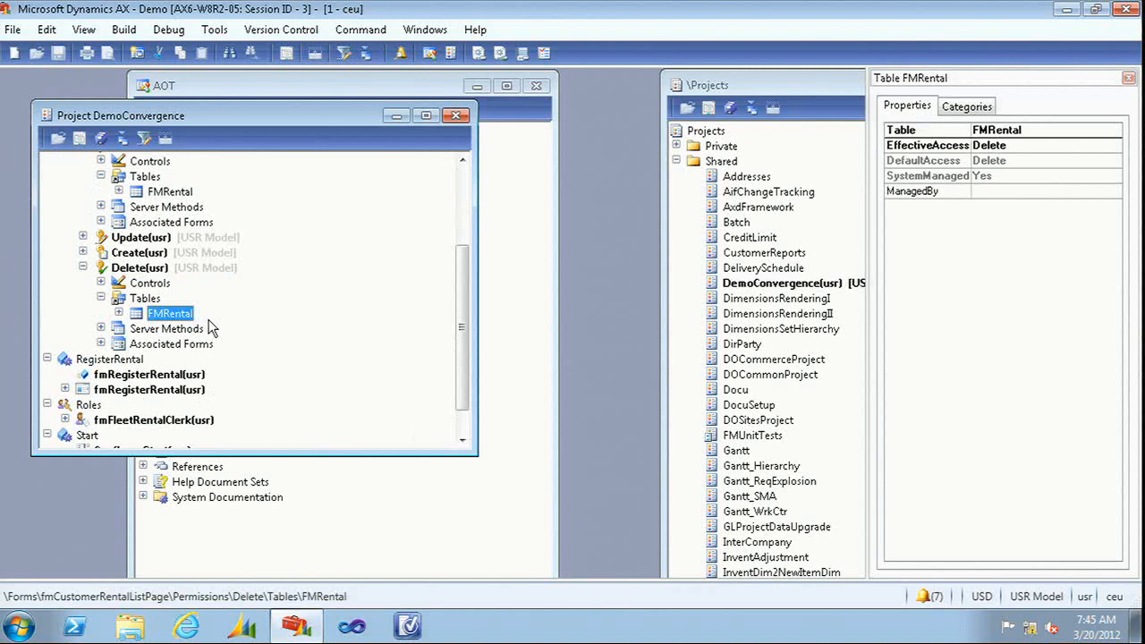
Set the FMRental table's effective access under the form's Create permission to Create and check its SystemManaged property
{"action": "left_click", "coordinate": [82, 254]}
{"action": "left_click", "coordinate": [100, 283]}
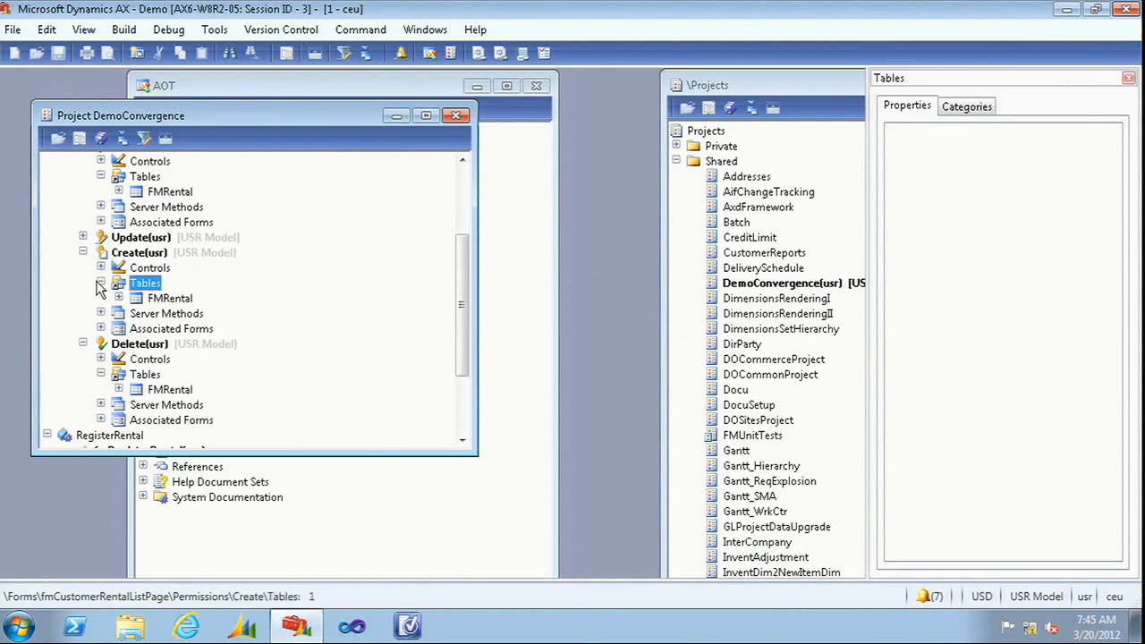
{"action": "left_click", "coordinate": [167, 300]}
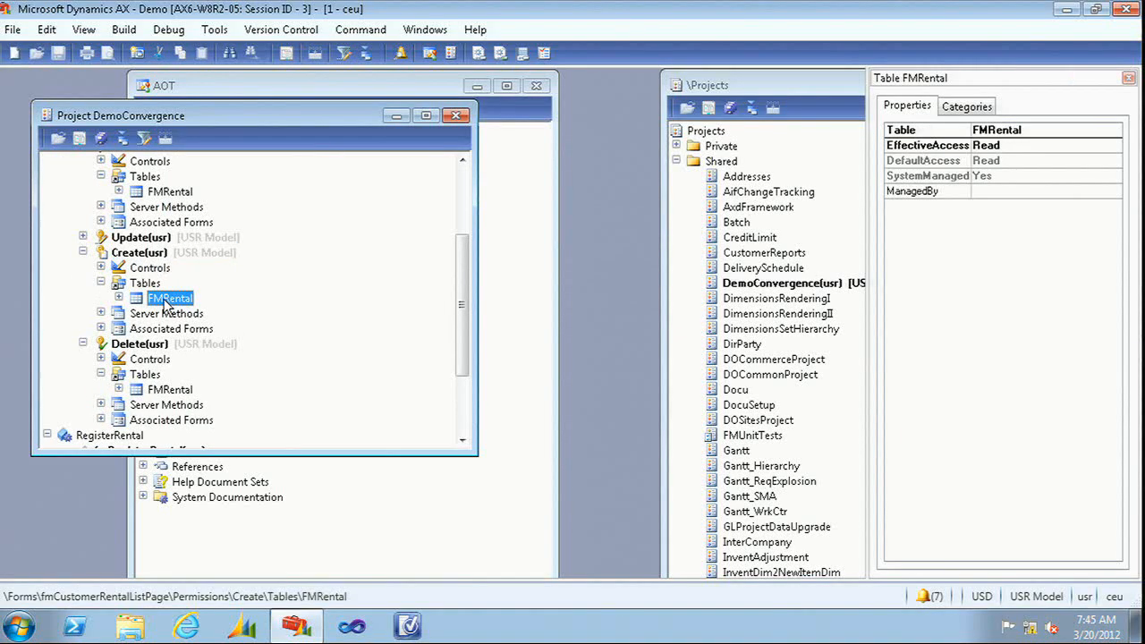
{"action": "left_click", "coordinate": [1020, 146]}
{"action": "left_click", "coordinate": [1114, 146]}
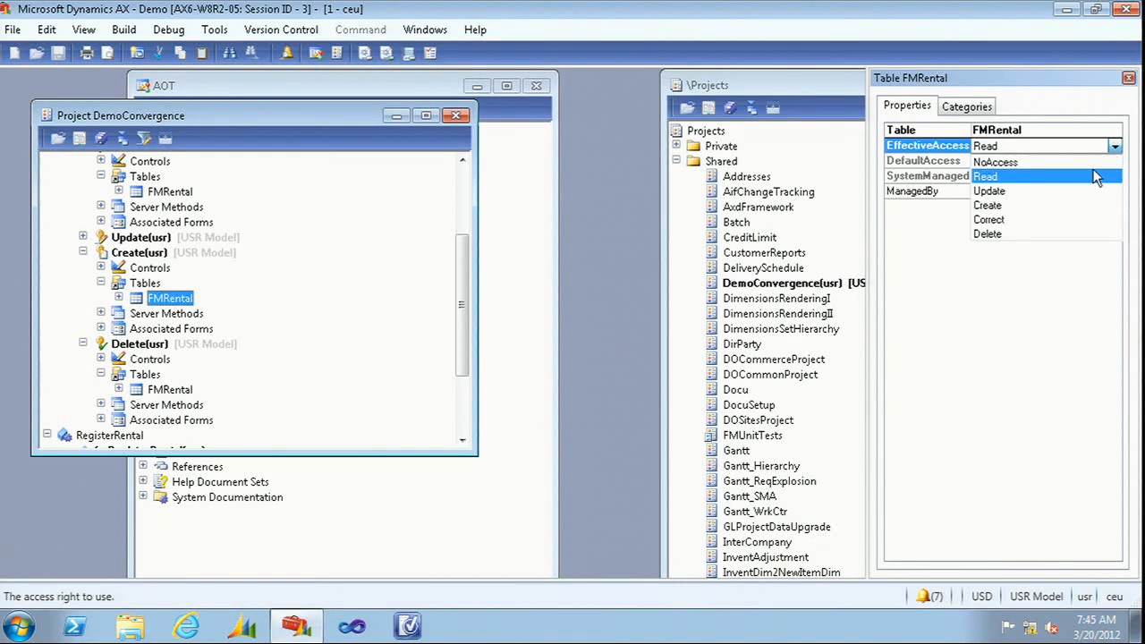
{"action": "left_click", "coordinate": [1077, 205]}
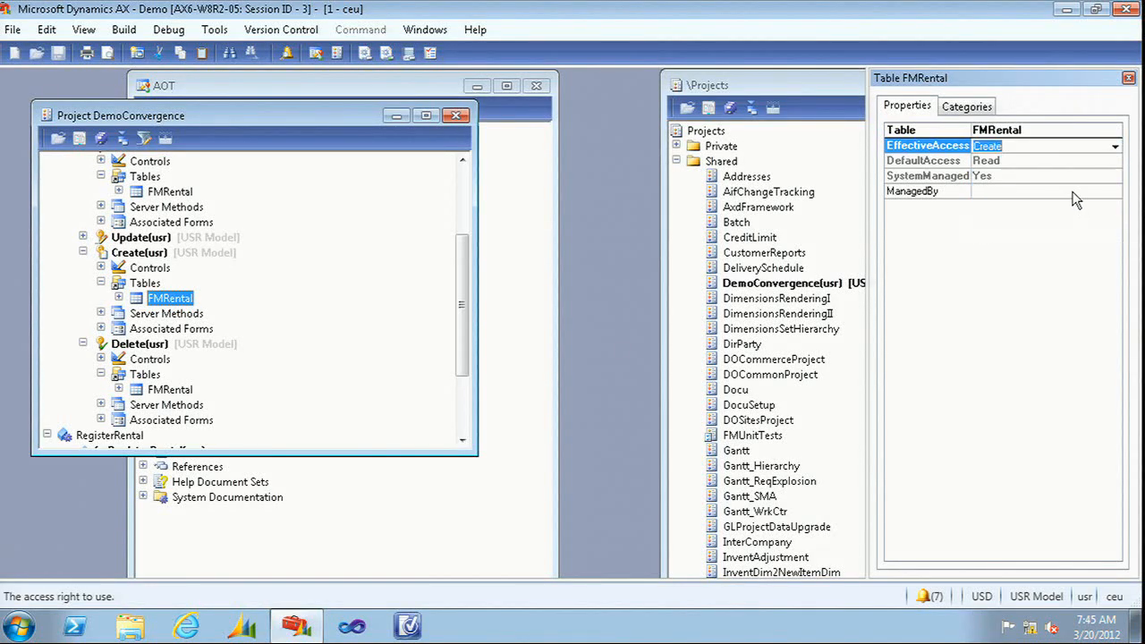
{"action": "double_click", "coordinate": [1066, 176]}
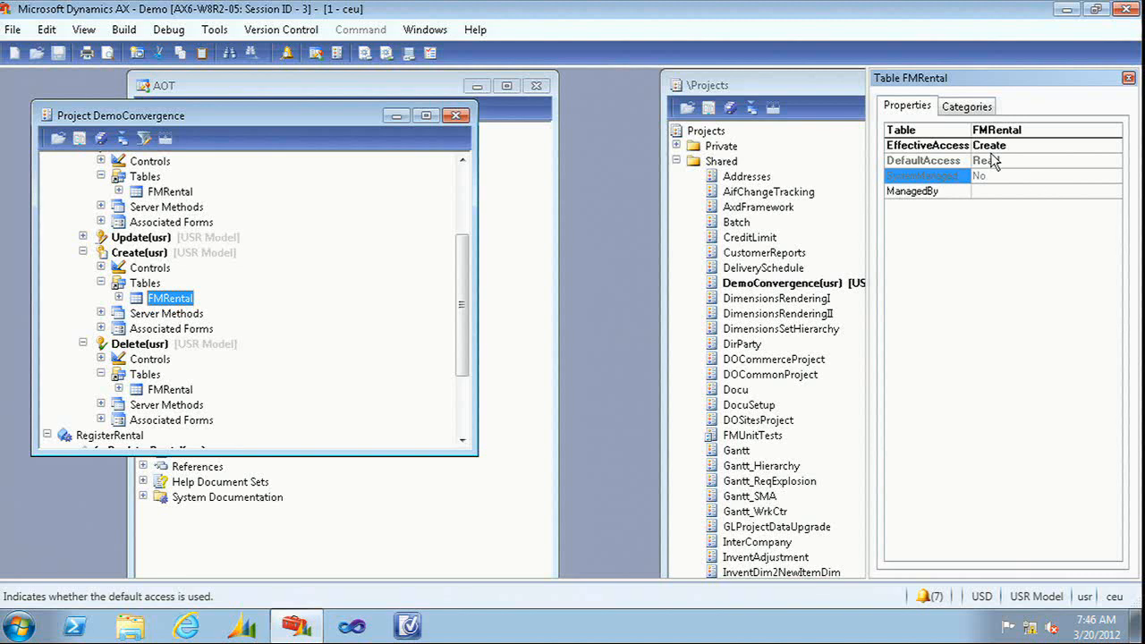
Compile the fmCustomerRentalListPage form with its updated table permissions and close the compiler output
{"action": "left_click_drag", "start_coordinate": [466, 284], "coordinate": [468, 179]}
{"action": "left_click", "coordinate": [192, 187]}
{"action": "left_click", "coordinate": [183, 177]}
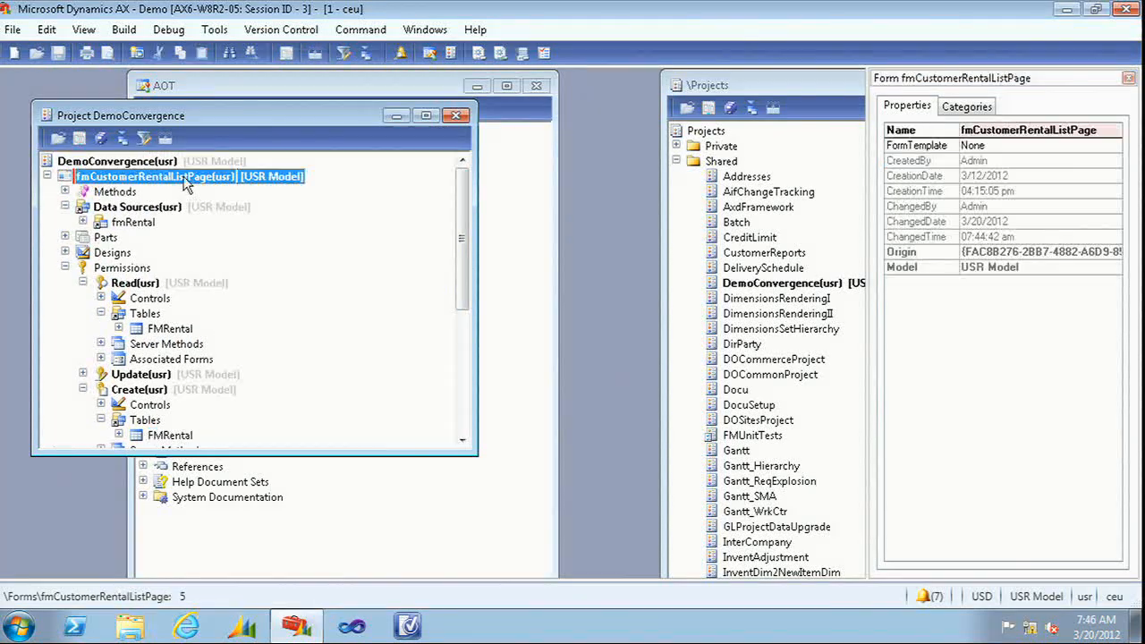
{"action": "left_click", "coordinate": [101, 141]}
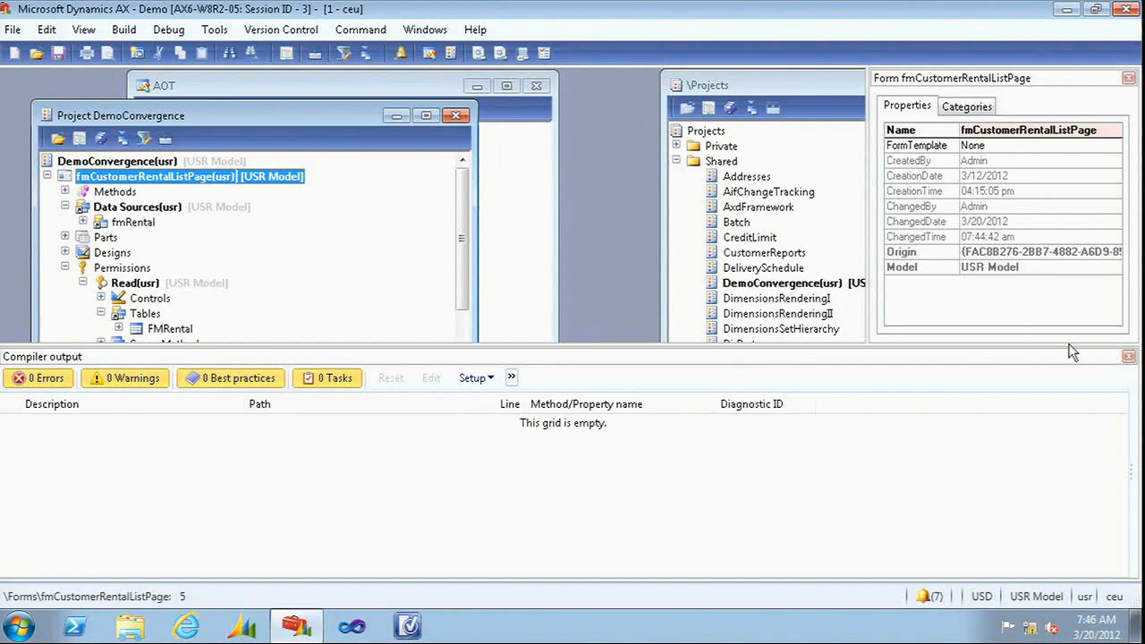
{"action": "left_click", "coordinate": [1129, 356]}
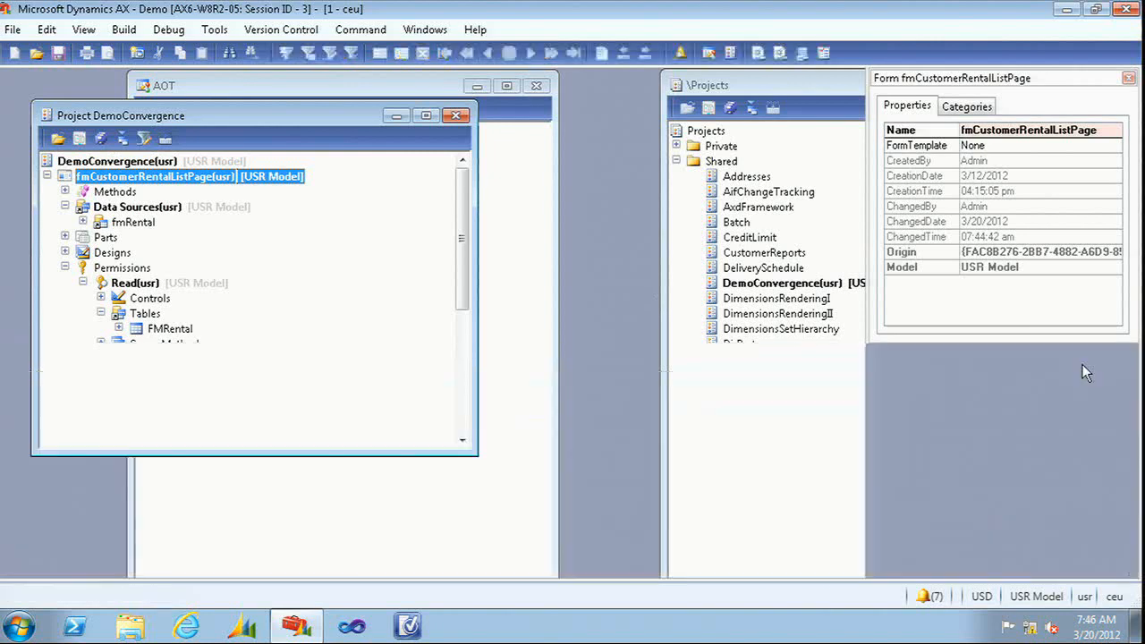
Add a Grid control to the form's Design node and move it below the ActionPane
{"action": "left_click", "coordinate": [68, 254]}
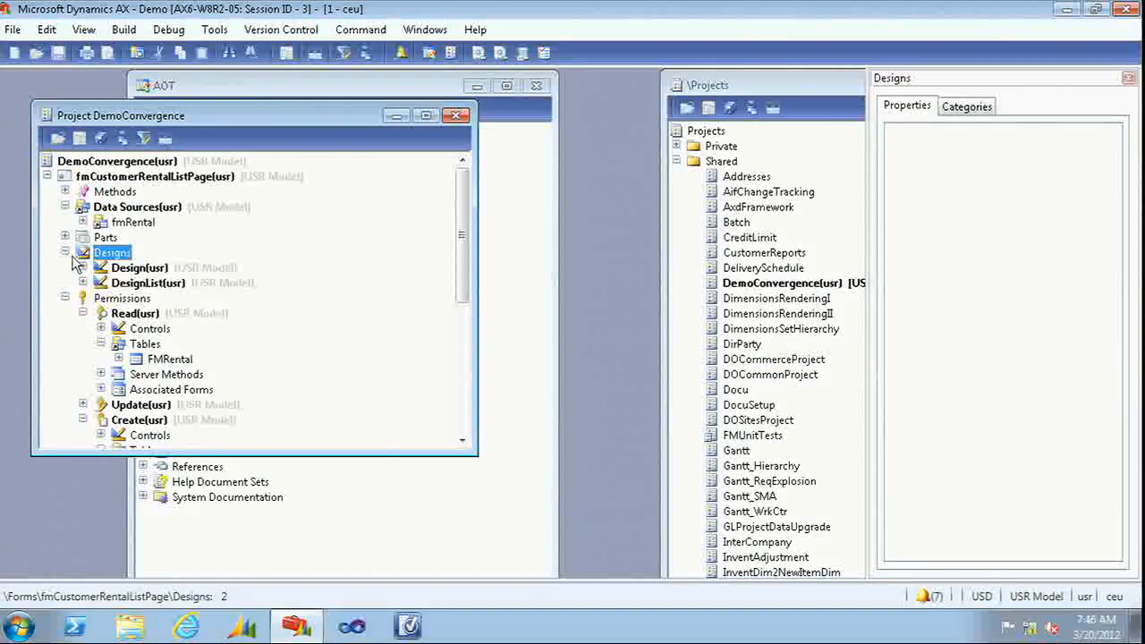
{"action": "left_click", "coordinate": [98, 268]}
{"action": "right_click", "coordinate": [139, 274]}
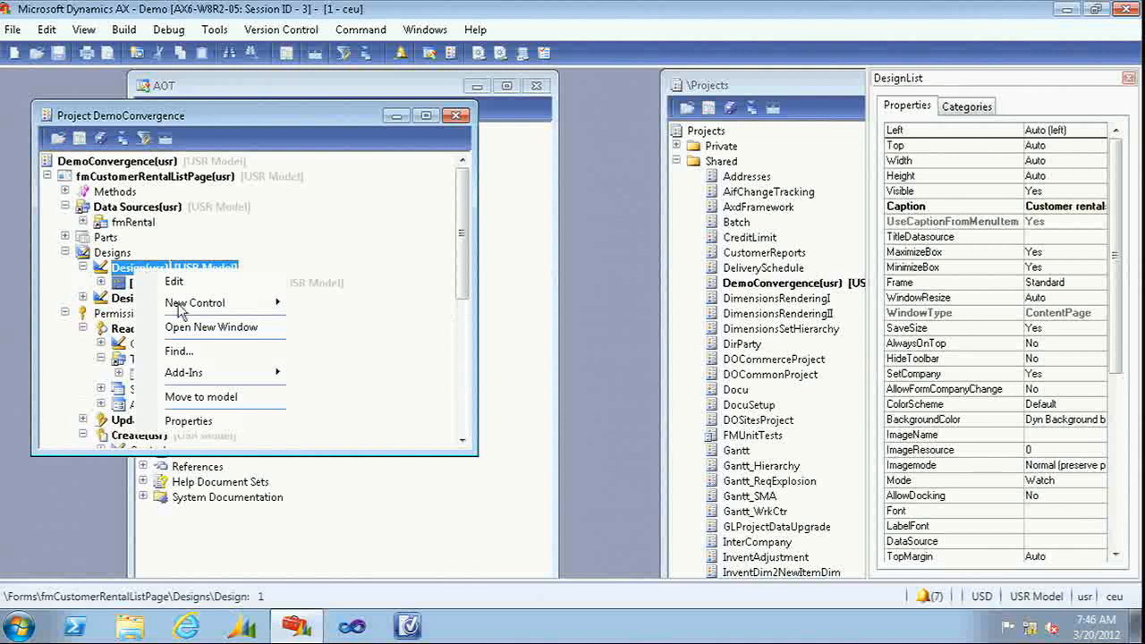
{"action": "mouse_move", "coordinate": [189, 310]}
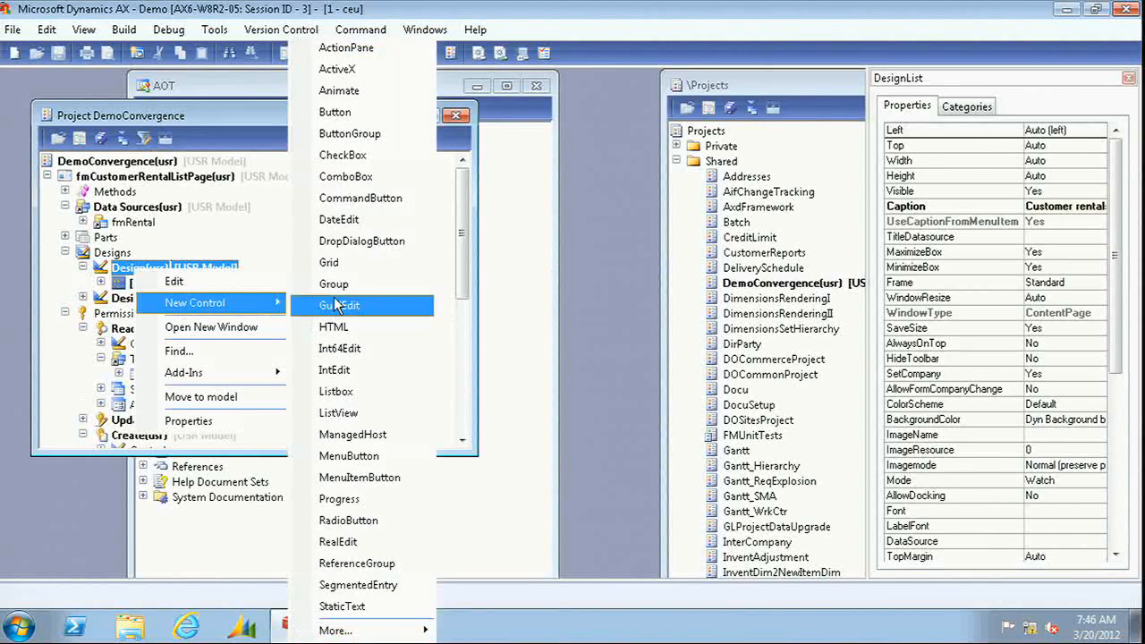
{"action": "left_click", "coordinate": [349, 265]}
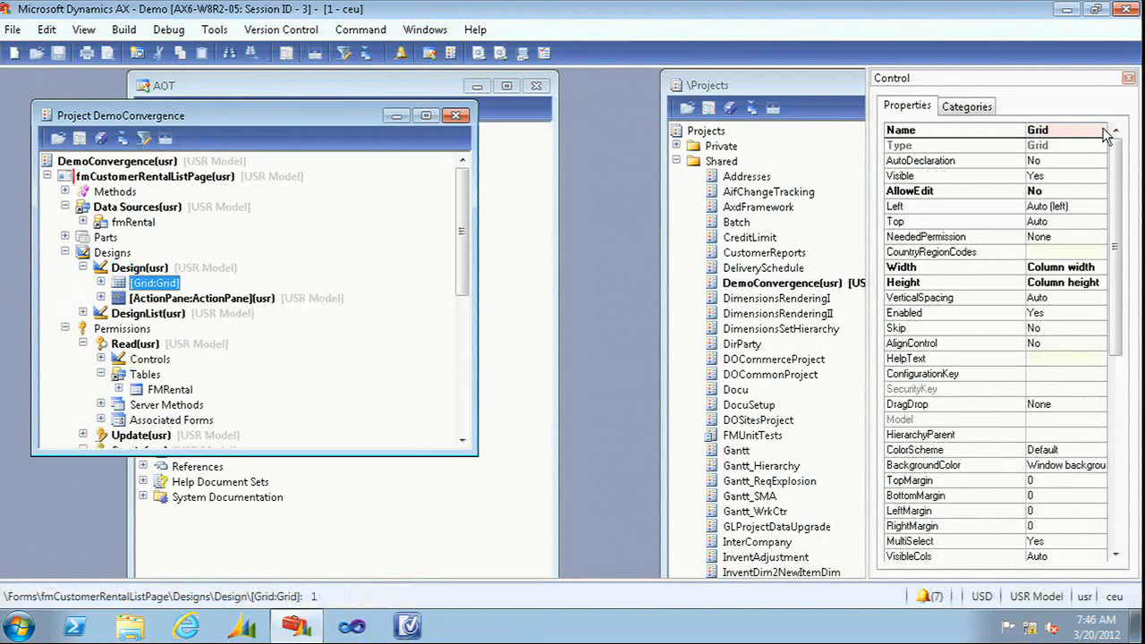
{"action": "left_click", "coordinate": [1129, 77]}
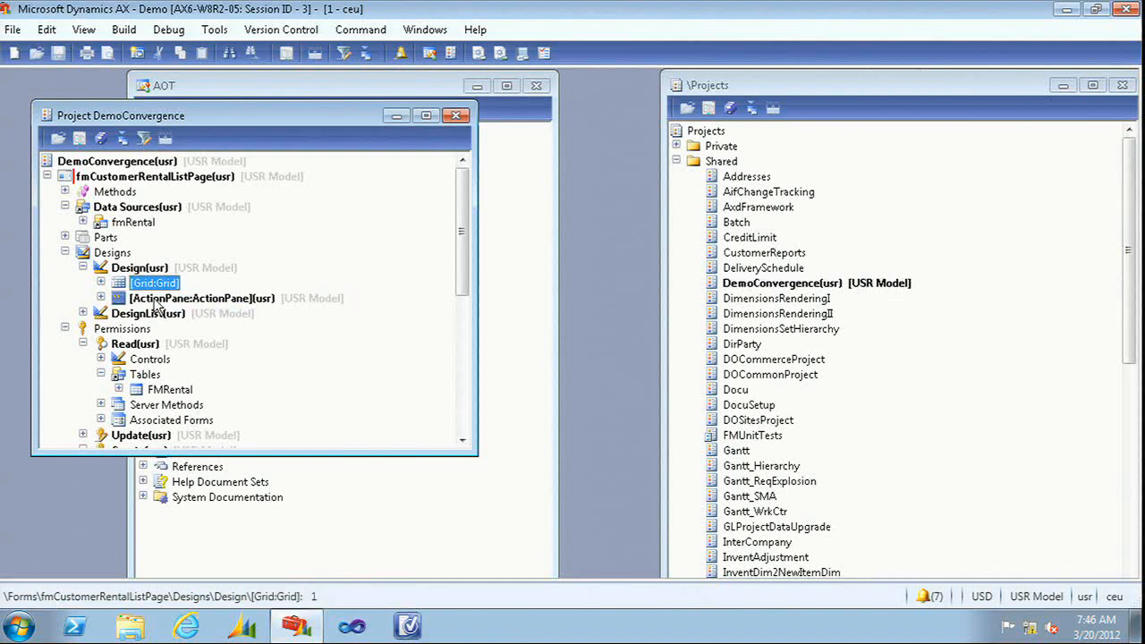
{"action": "key", "text": "alt+Down"}
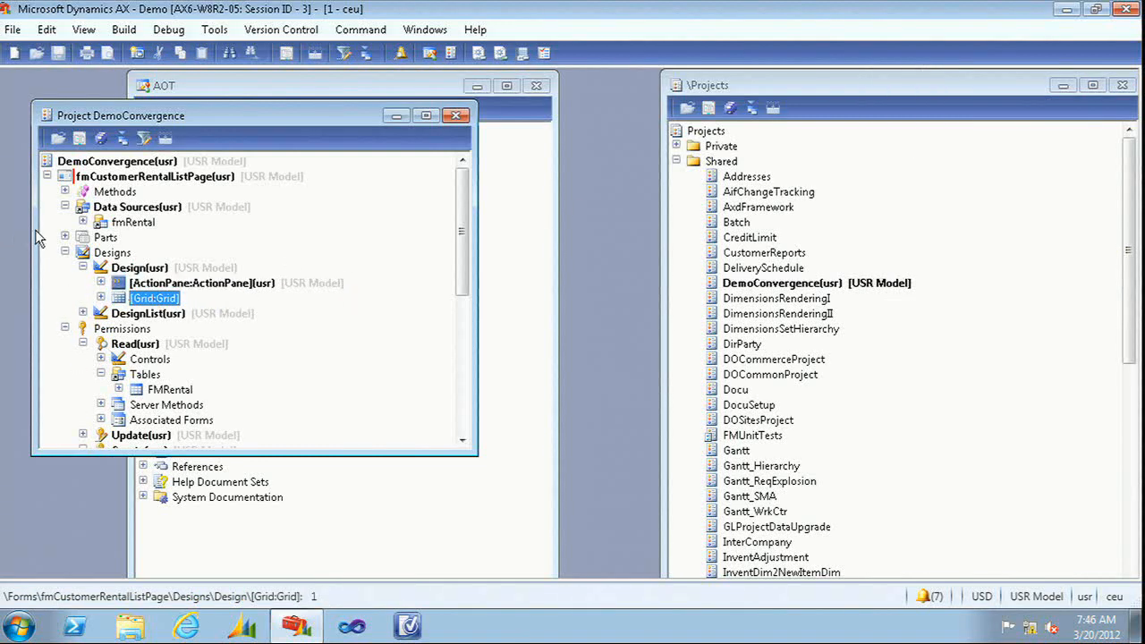
Add the Customer field from the fmRental data source to the form's new grid
{"action": "left_click", "coordinate": [82, 222]}
{"action": "left_click", "coordinate": [100, 252]}
{"action": "scroll", "coordinate": [176, 309], "scroll_direction": "down", "scroll_amount": 4}
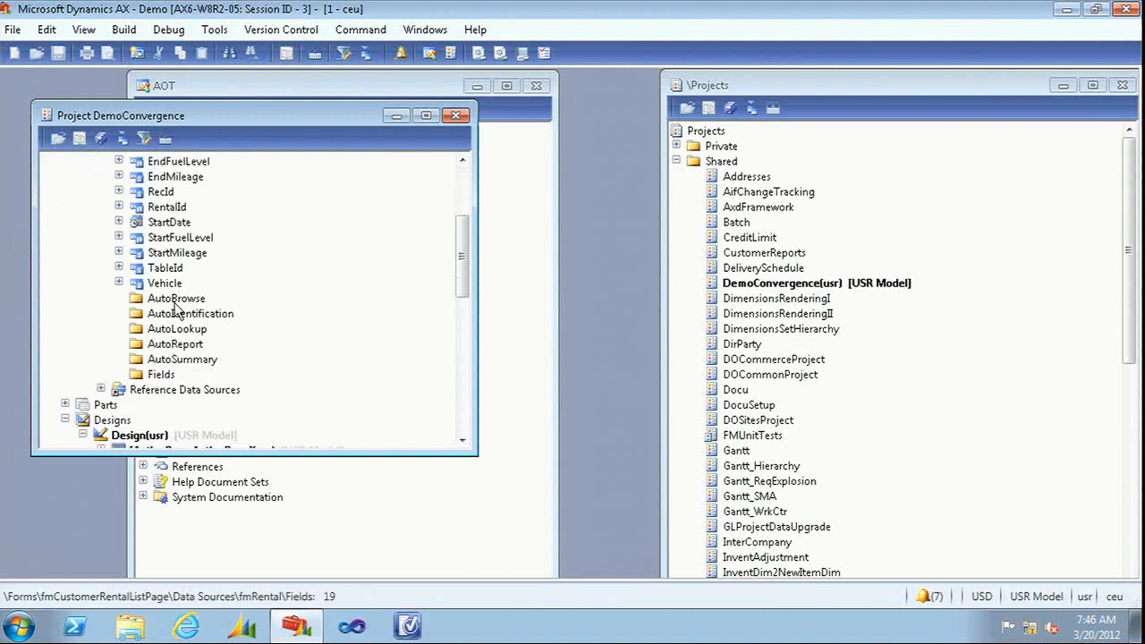
{"action": "scroll", "coordinate": [177, 309], "scroll_direction": "down", "scroll_amount": 2}
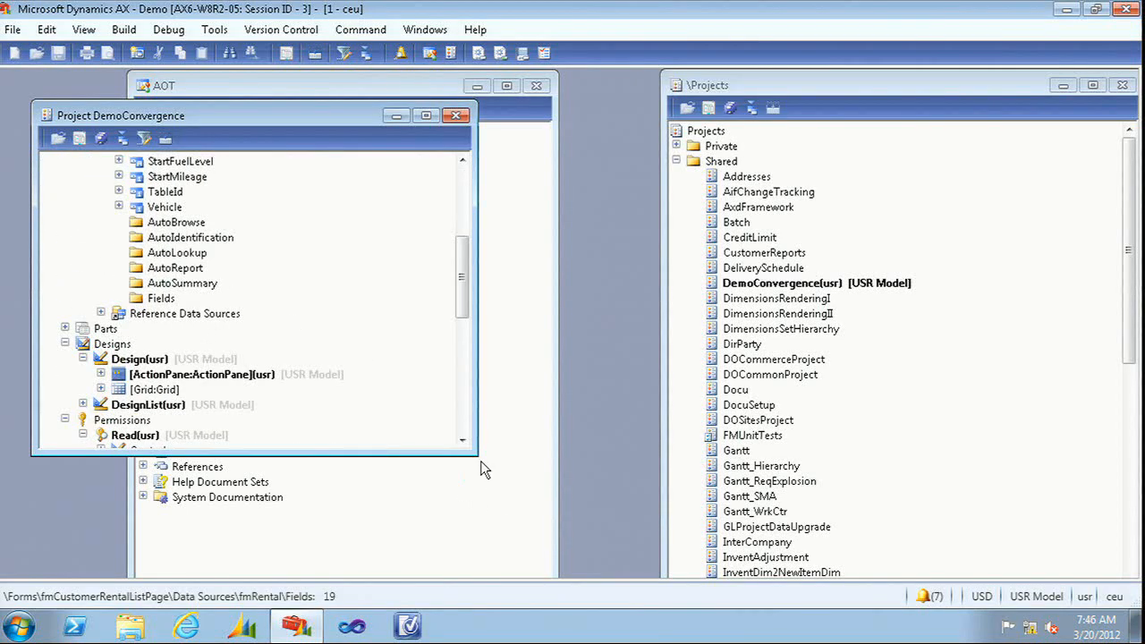
{"action": "left_click_drag", "start_coordinate": [475, 457], "coordinate": [507, 514]}
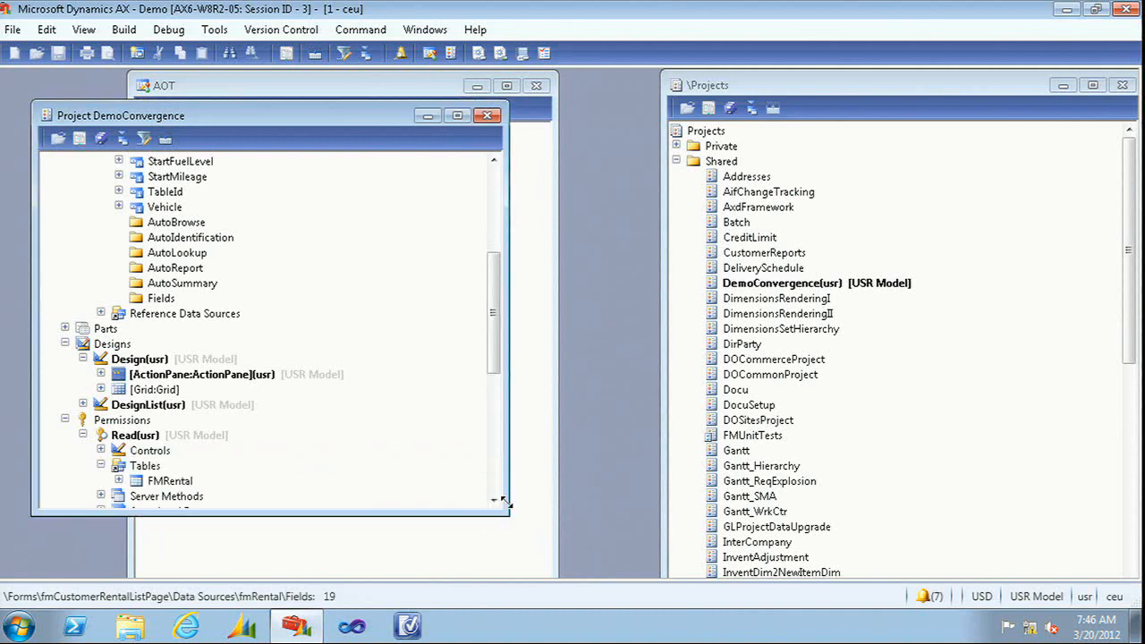
{"action": "scroll", "coordinate": [322, 354], "scroll_direction": "up", "scroll_amount": 4}
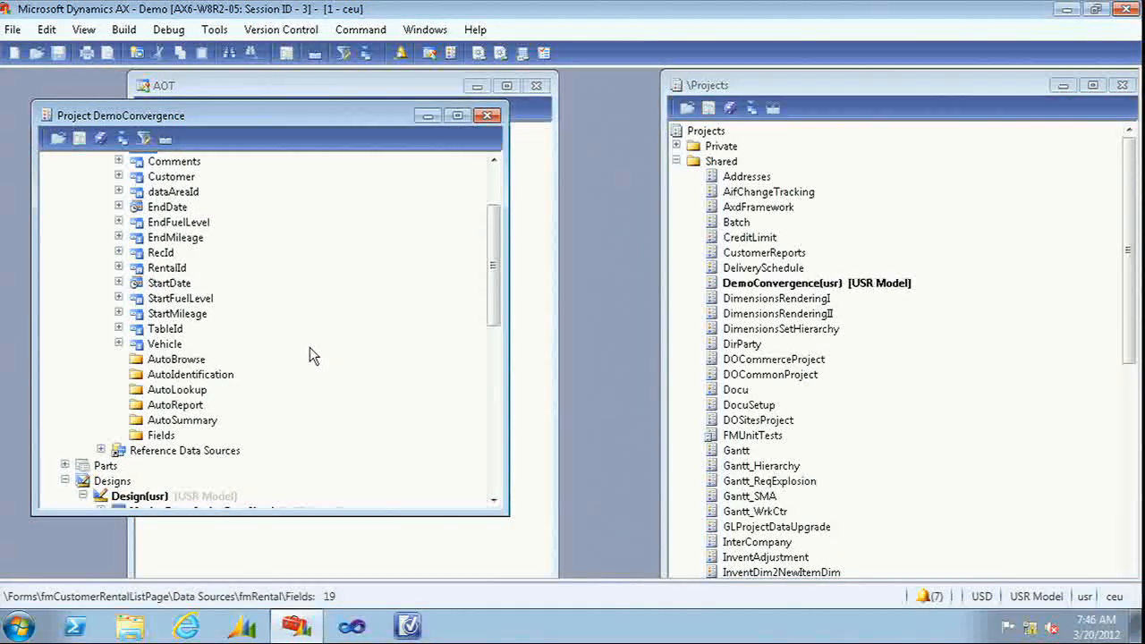
{"action": "scroll", "coordinate": [357, 227], "scroll_direction": "down", "scroll_amount": 1}
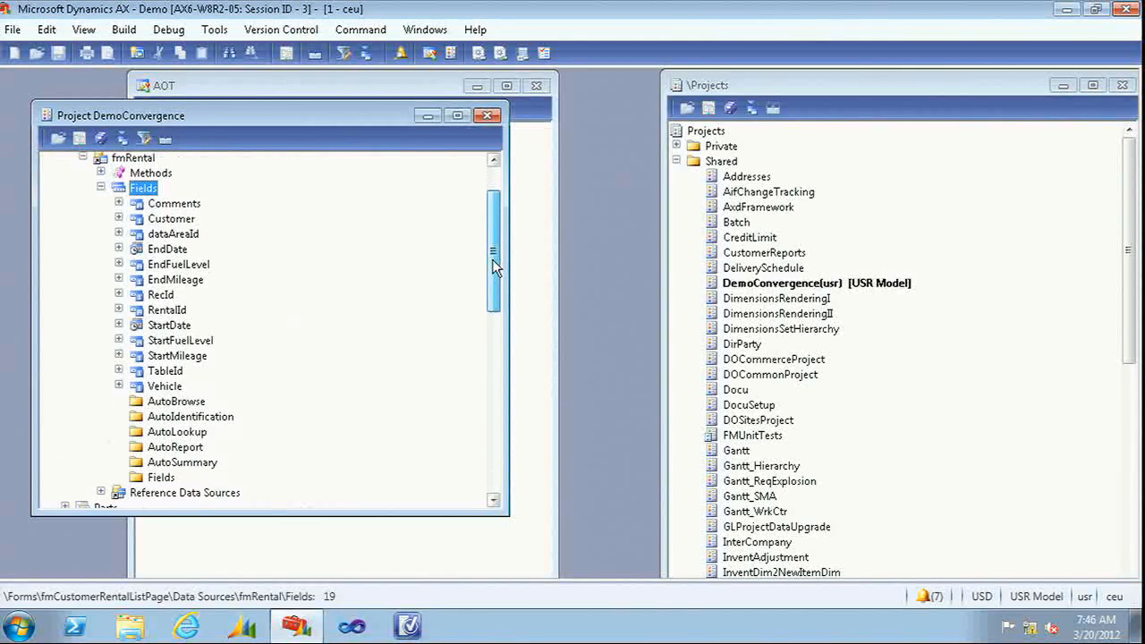
{"action": "left_click", "coordinate": [185, 195]}
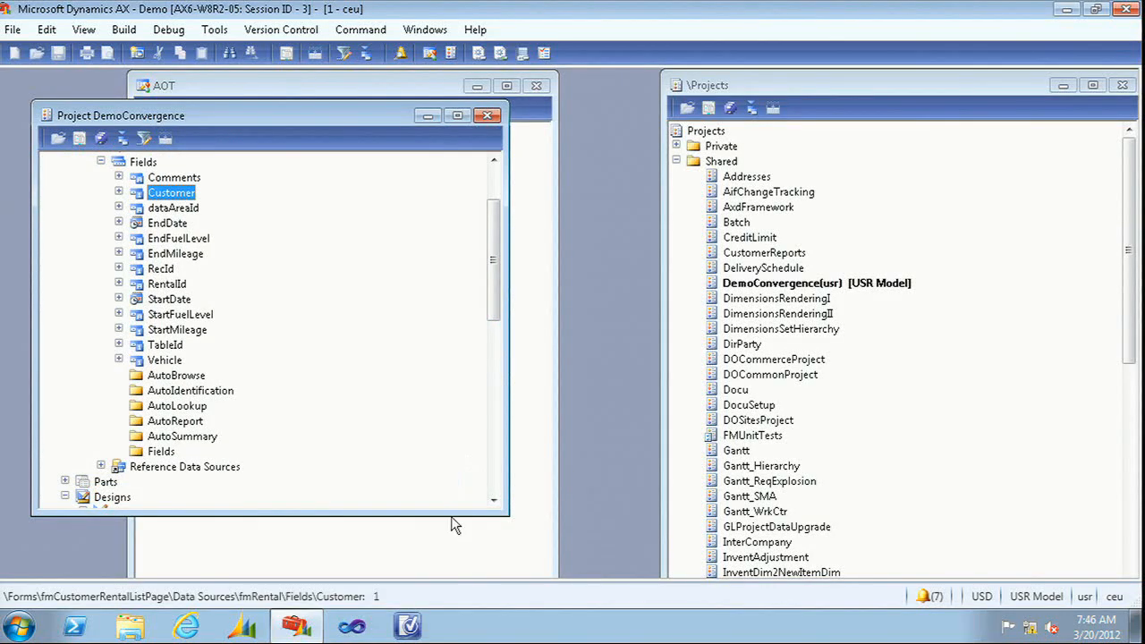
{"action": "left_click_drag", "start_coordinate": [450, 516], "coordinate": [458, 556]}
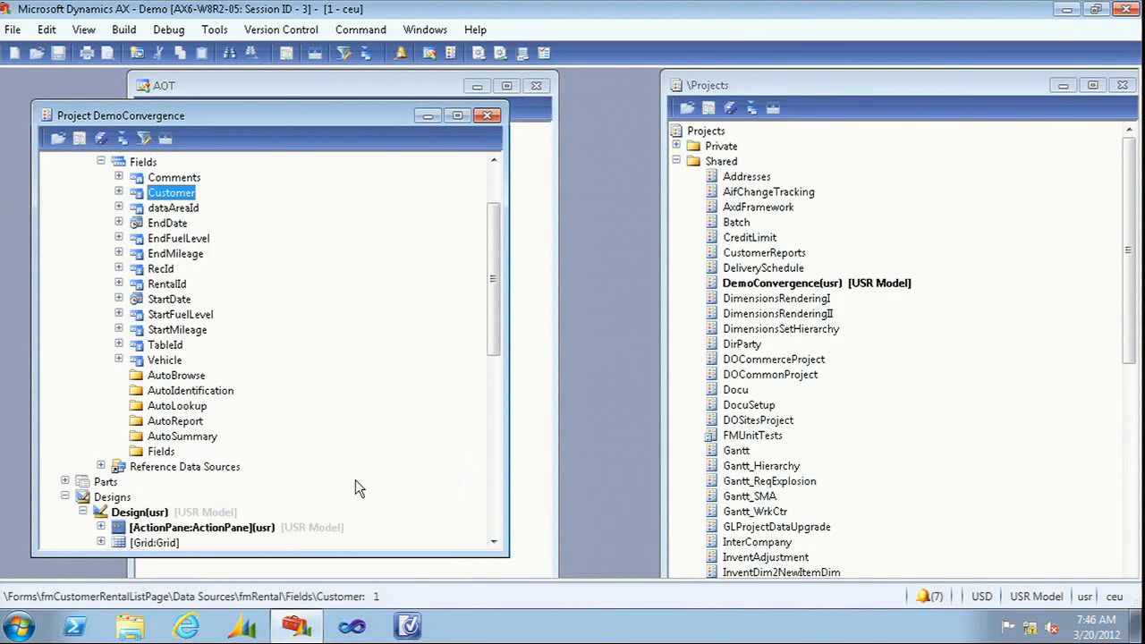
{"action": "left_click_drag", "start_coordinate": [143, 513], "coordinate": [163, 542]}
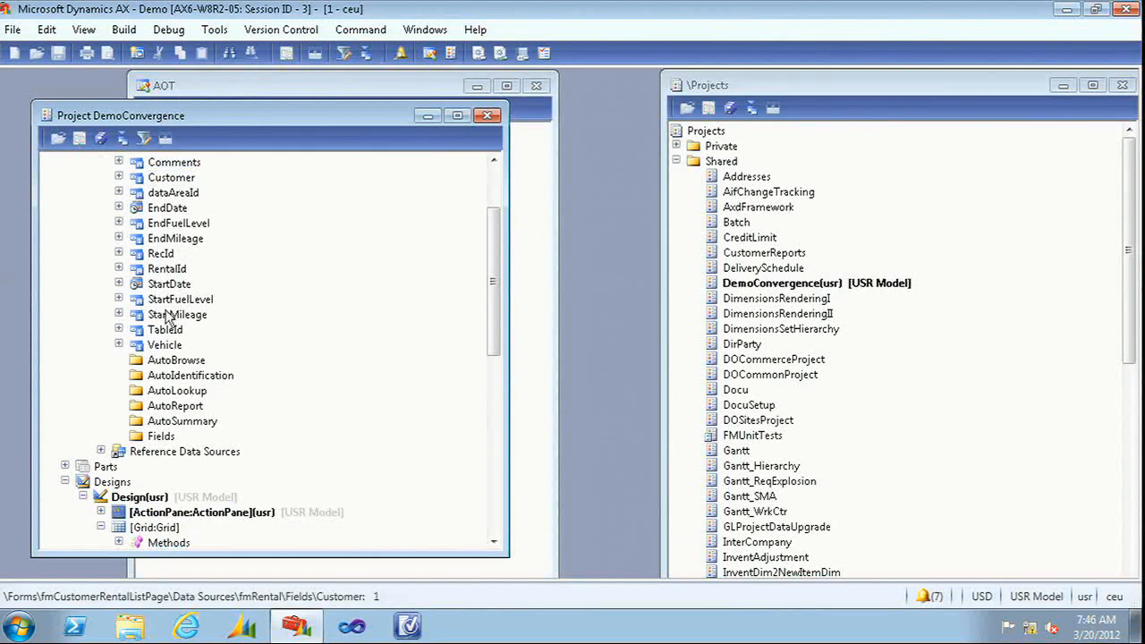
Add the Vehicle, StartMileage and RentalId fields from the fmRental data source to the grid
{"action": "left_click_drag", "start_coordinate": [164, 345], "coordinate": [171, 530]}
{"action": "left_click_drag", "start_coordinate": [177, 314], "coordinate": [166, 529]}
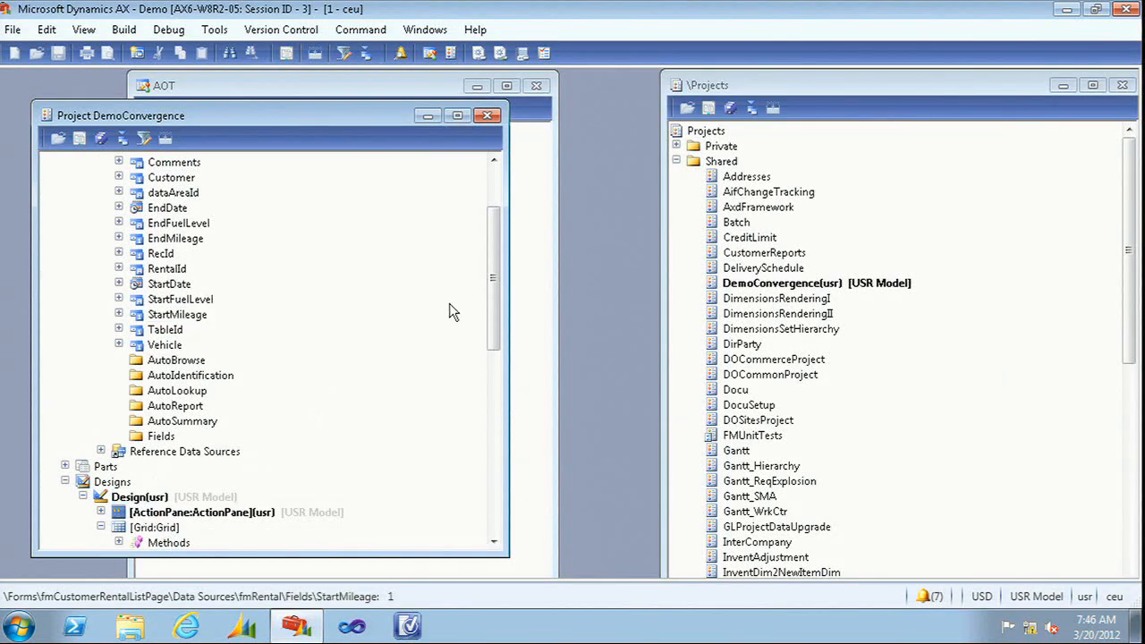
{"action": "left_click_drag", "start_coordinate": [190, 272], "coordinate": [191, 532]}
Compile the fmCustomerRentalListPage form with its grid fields, collapse its node and close the compiler output
{"action": "left_click_drag", "start_coordinate": [492, 314], "coordinate": [420, 231]}
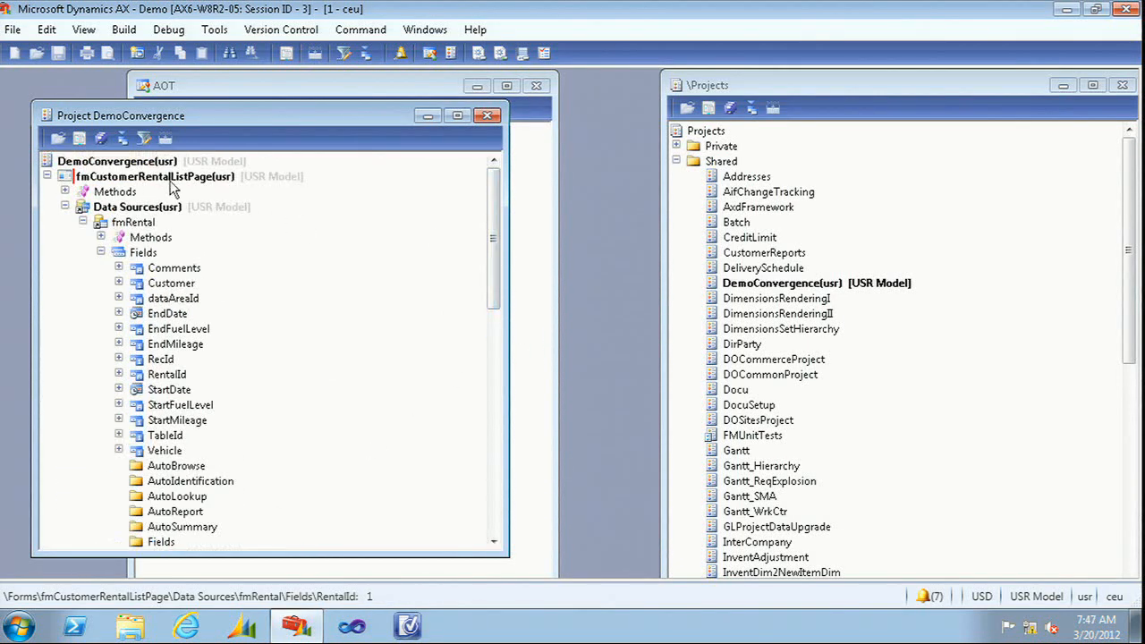
{"action": "left_click", "coordinate": [170, 178]}
{"action": "left_click", "coordinate": [100, 138]}
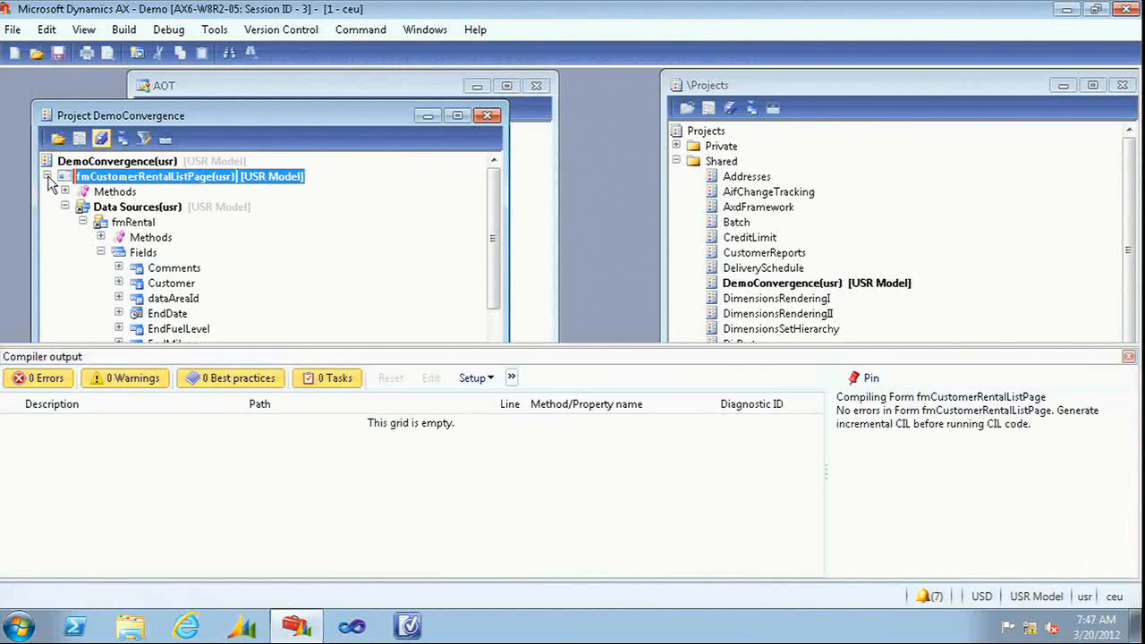
{"action": "left_click", "coordinate": [47, 177]}
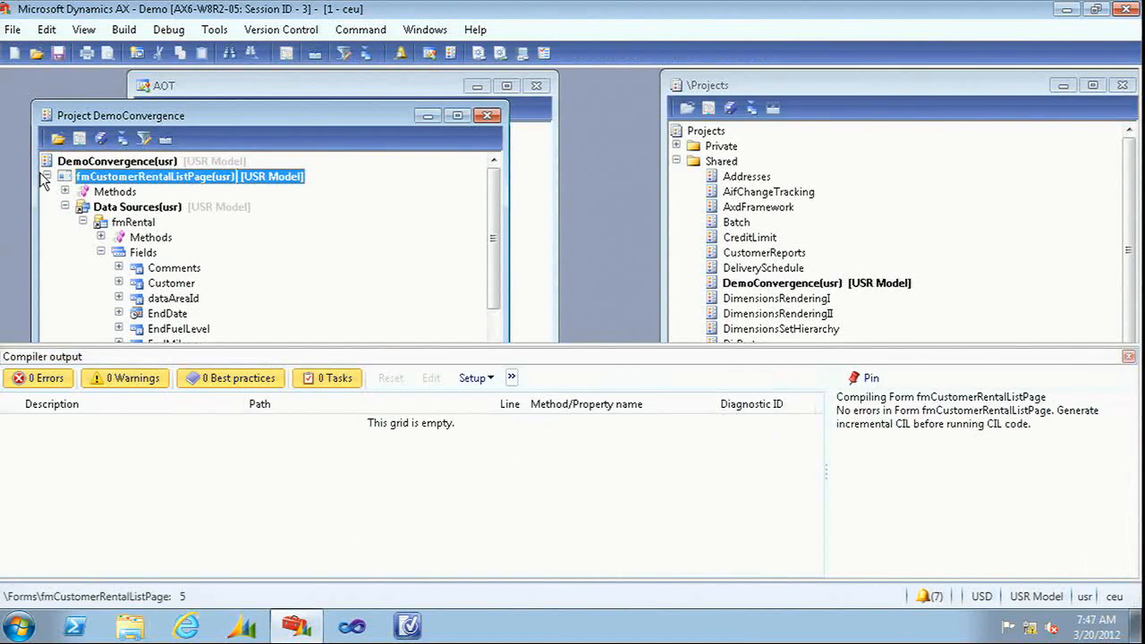
{"action": "left_click", "coordinate": [1127, 357]}
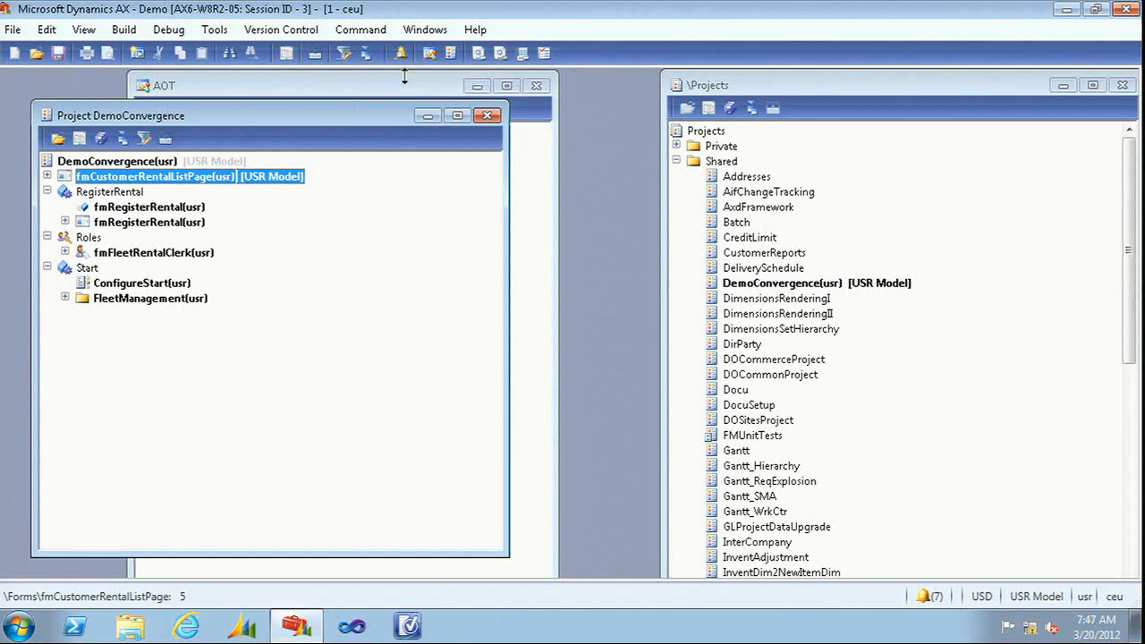
Create a display menu item in the AOT from the fmCustomerRentalListPage form, compile it and close the compiler output
{"action": "left_click", "coordinate": [501, 99]}
{"action": "left_click_drag", "start_coordinate": [233, 79], "coordinate": [501, 100]}
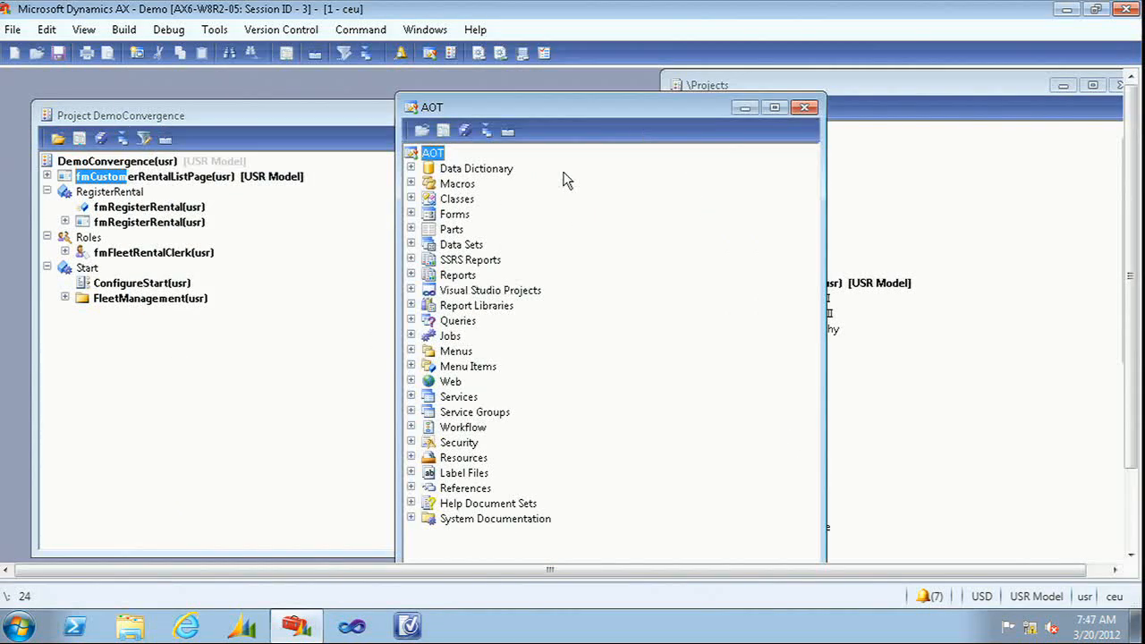
{"action": "left_click", "coordinate": [411, 366]}
{"action": "left_click", "coordinate": [429, 381]}
{"action": "left_click_drag", "start_coordinate": [593, 112], "coordinate": [721, 100]}
{"action": "left_click_drag", "start_coordinate": [188, 184], "coordinate": [608, 376]}
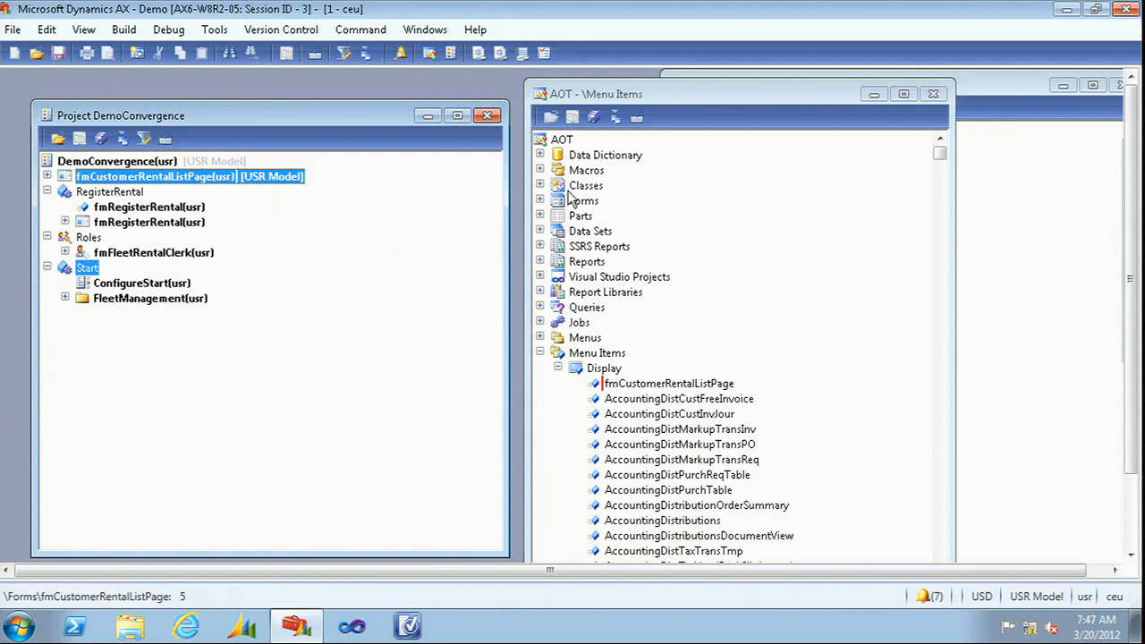
{"action": "left_click", "coordinate": [593, 117]}
{"action": "left_click", "coordinate": [1129, 356]}
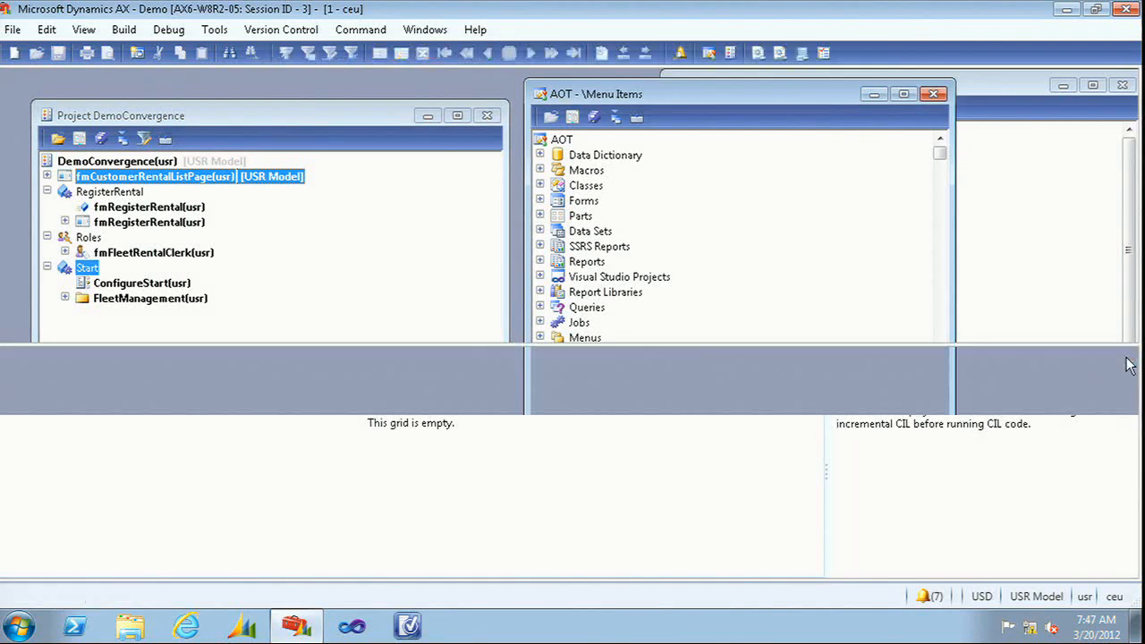
Set the fmCustomerRentalListPage menu item's Label to "Demo customer rentals", compile it and close the compiler output
{"action": "right_click", "coordinate": [809, 383]}
{"action": "left_click", "coordinate": [873, 374]}
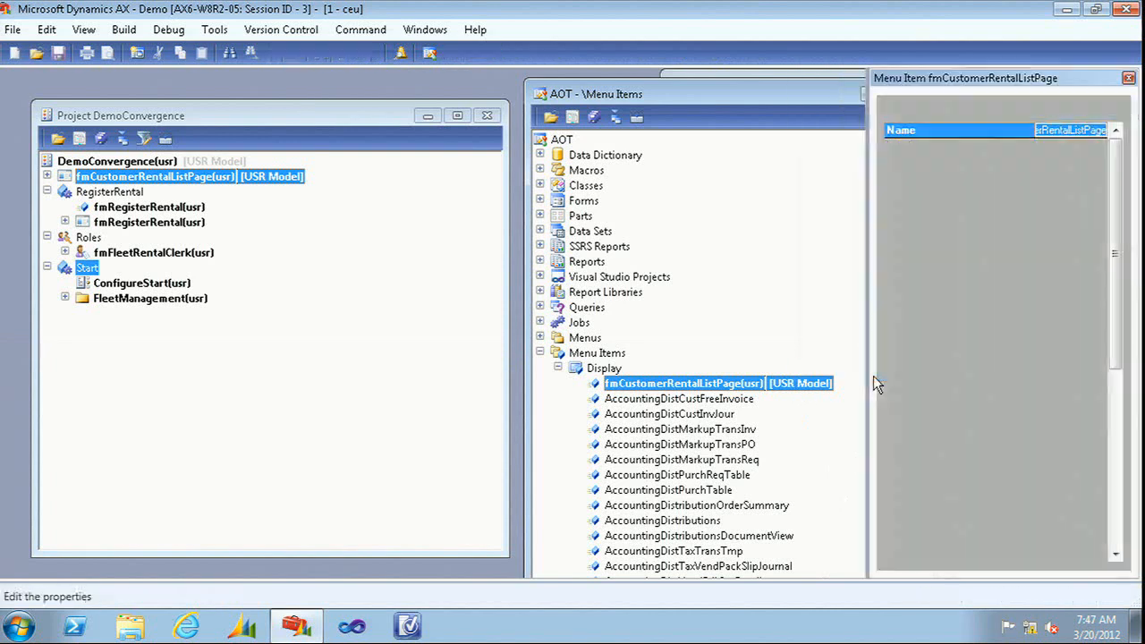
{"action": "left_click_drag", "start_coordinate": [867, 176], "coordinate": [677, 175]}
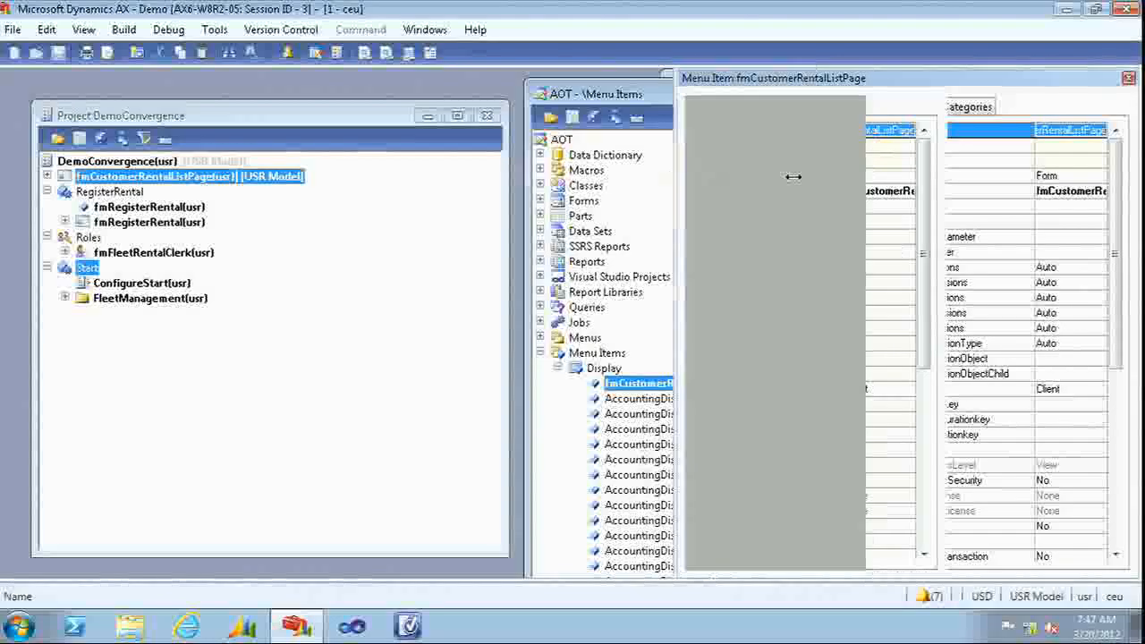
{"action": "left_click", "coordinate": [903, 144]}
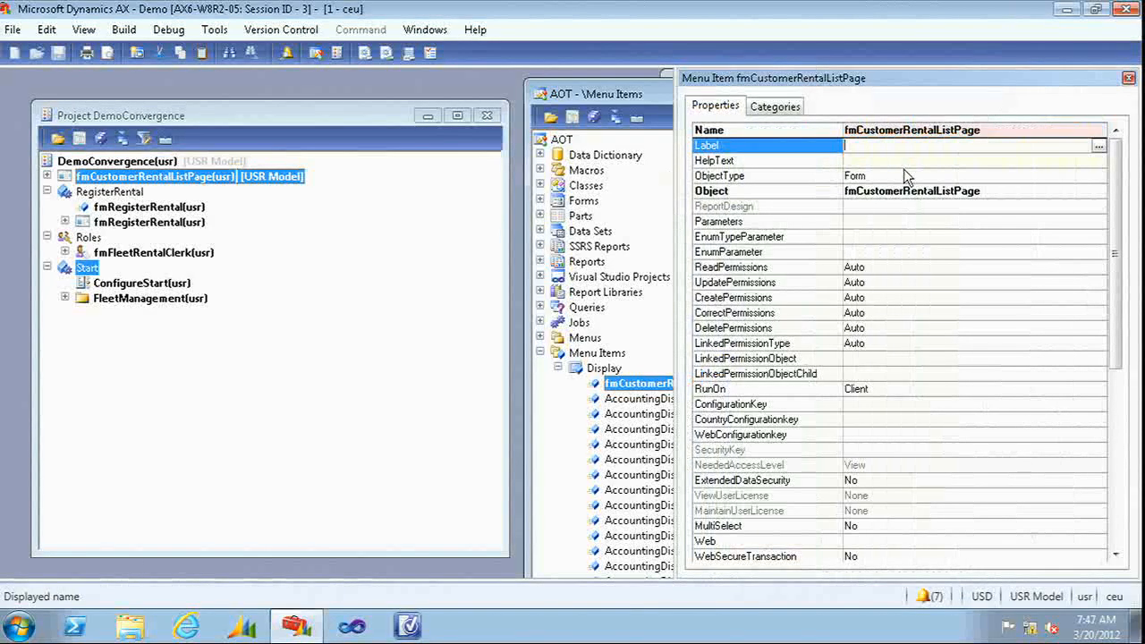
{"action": "type", "text": "Demo customer rental"}
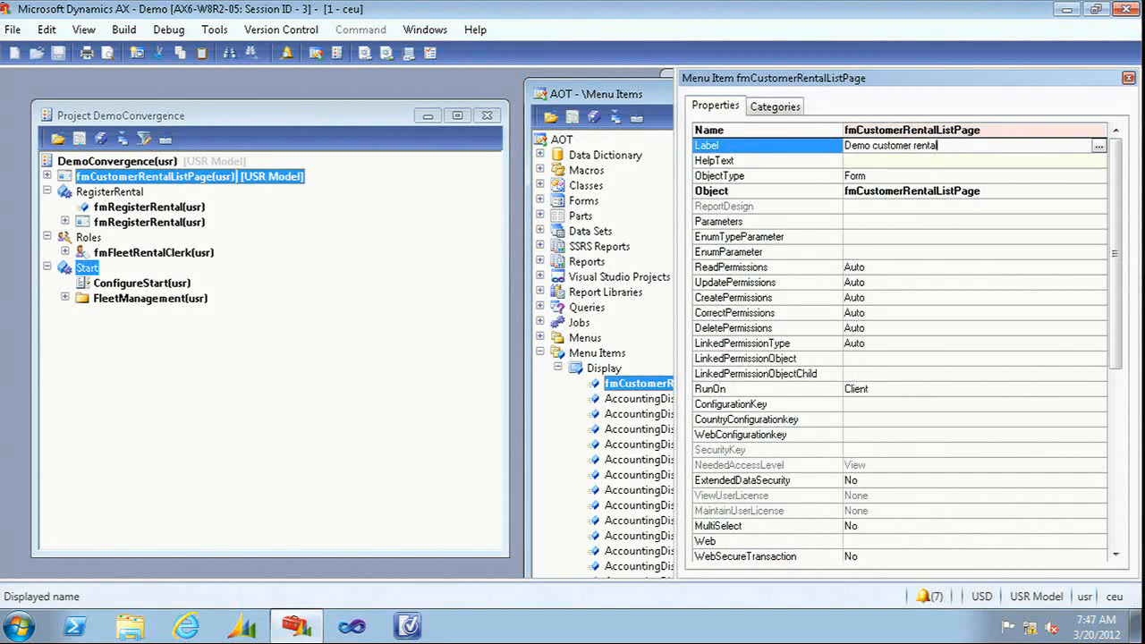
{"action": "type", "text": "s"}
{"action": "key", "text": "Return"}
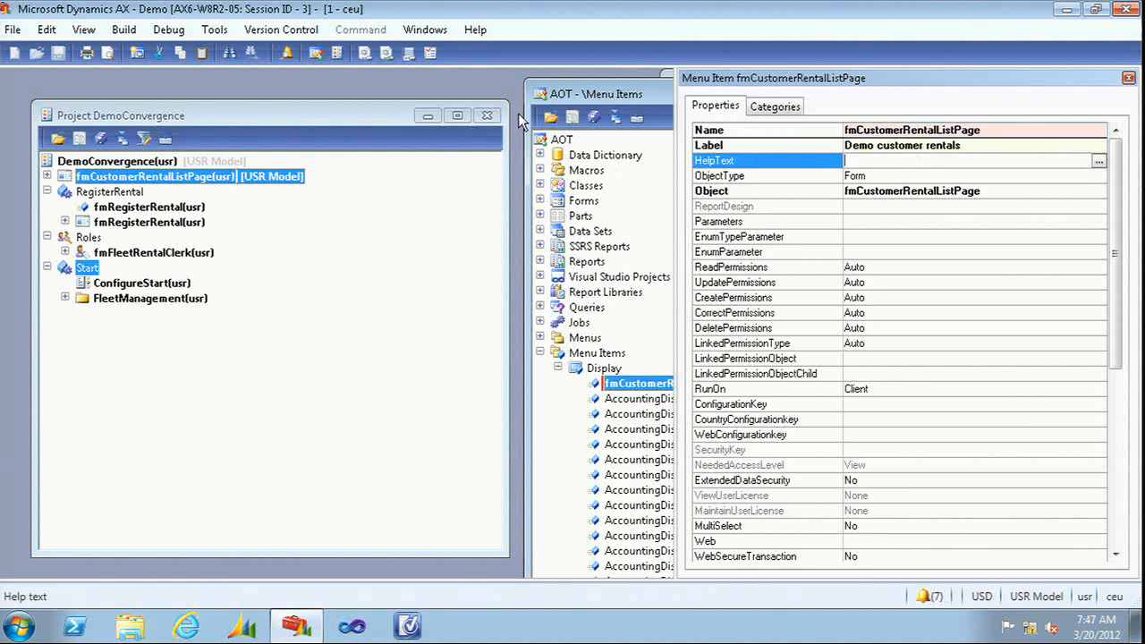
{"action": "left_click", "coordinate": [593, 118]}
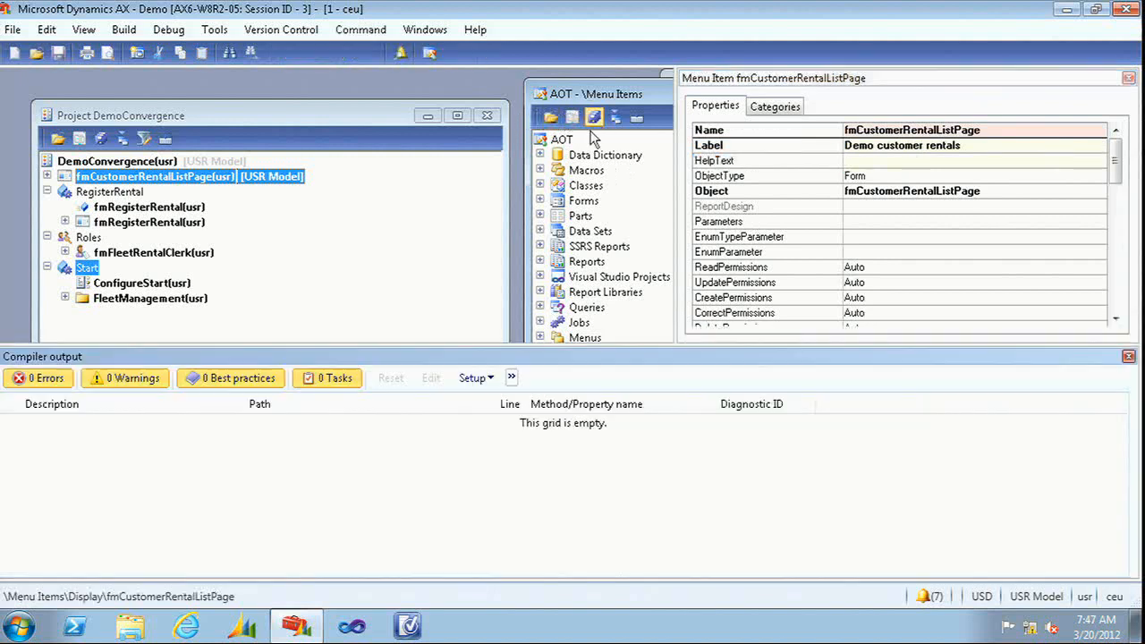
{"action": "left_click", "coordinate": [1127, 356]}
Add the fmCustomerRentalListPage menu item to the DemoConvergence project and to the Common submenu of the FleetManagement menu
{"action": "left_click_drag", "start_coordinate": [631, 383], "coordinate": [135, 172]}
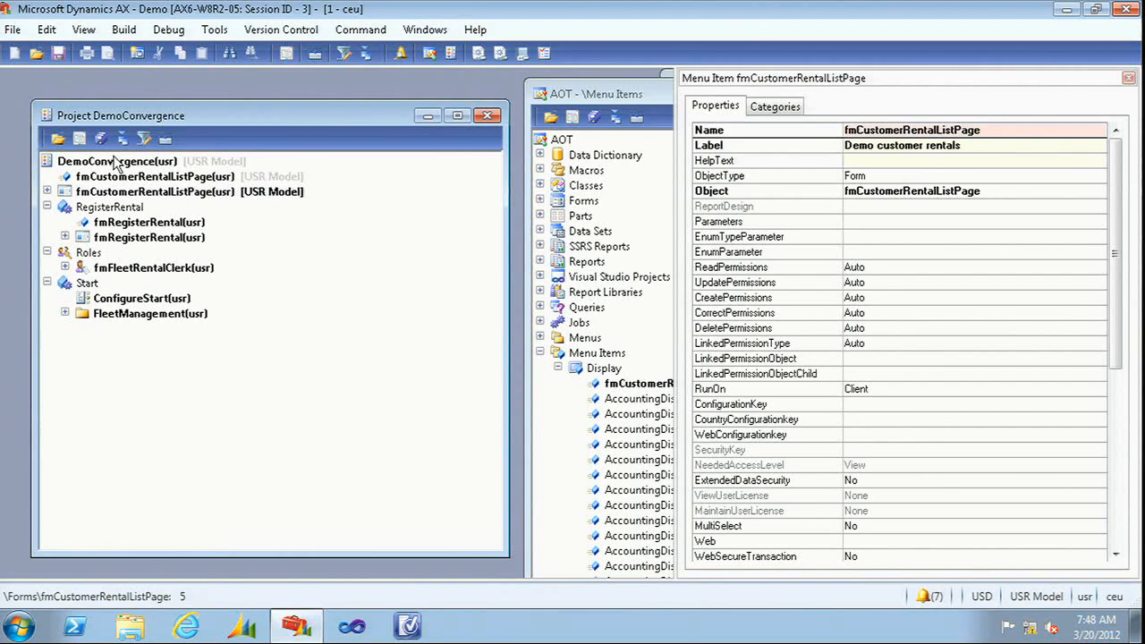
{"action": "left_click", "coordinate": [63, 314]}
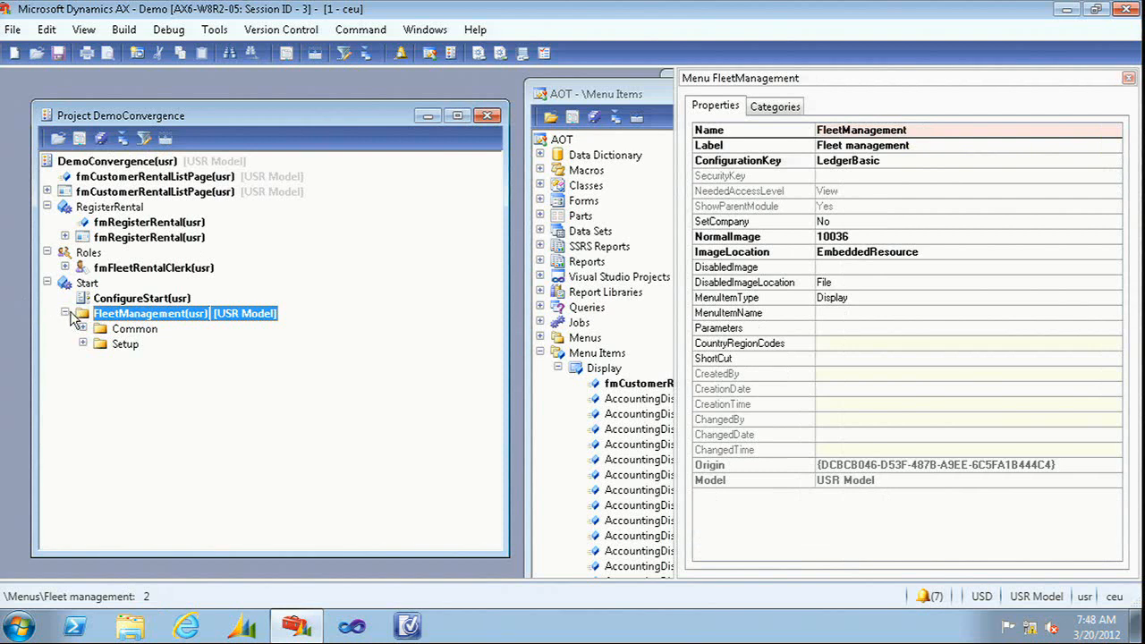
{"action": "left_click", "coordinate": [82, 328]}
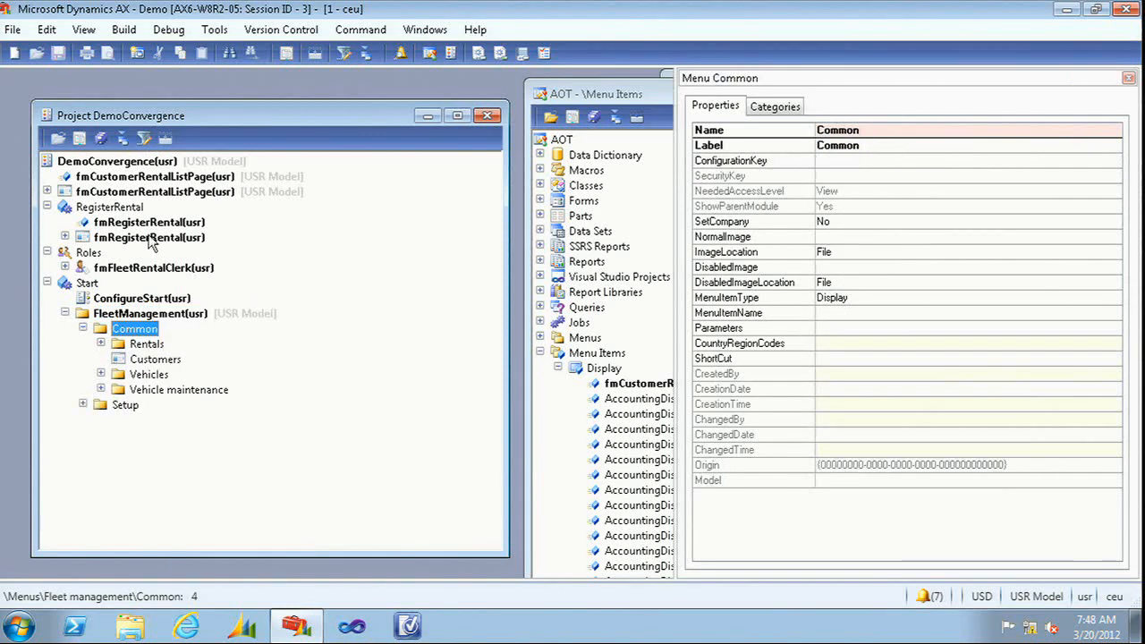
{"action": "left_click_drag", "start_coordinate": [137, 175], "coordinate": [143, 338]}
{"action": "left_click", "coordinate": [162, 379]}
{"action": "left_click", "coordinate": [219, 407]}
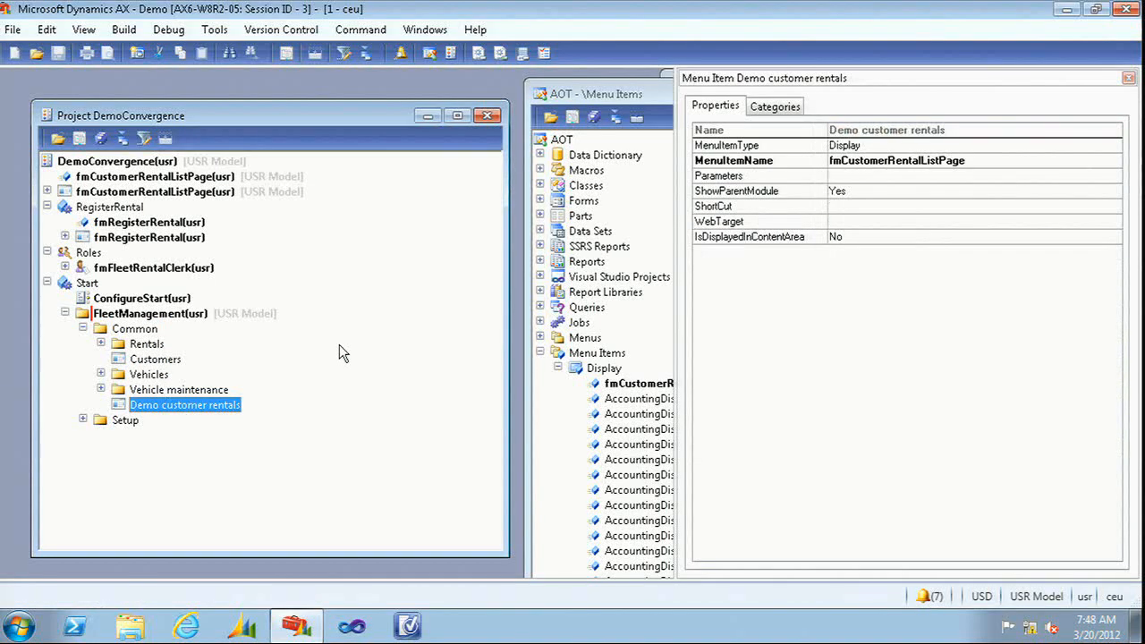
Move Demo customer rentals to the top of the Common submenu, compile the FleetManagement menu and close the compiler output
{"action": "key", "text": "alt+Up"}
{"action": "key", "text": "alt+Up"}
{"action": "key", "text": "alt+Up"}
{"action": "key", "text": "alt+Up"}
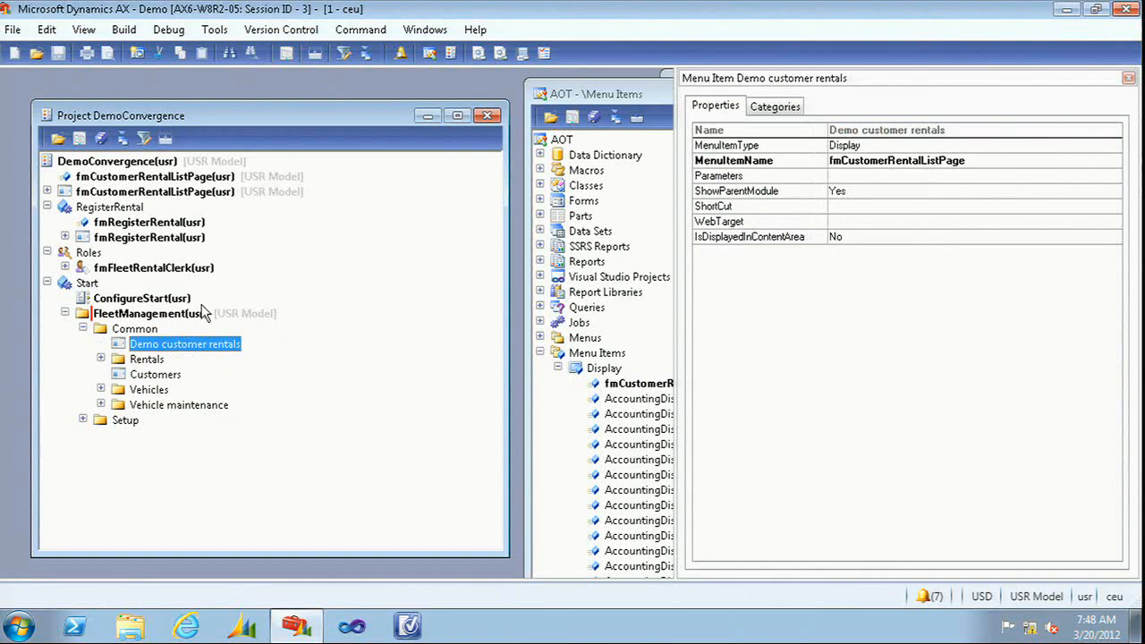
{"action": "left_click", "coordinate": [186, 313]}
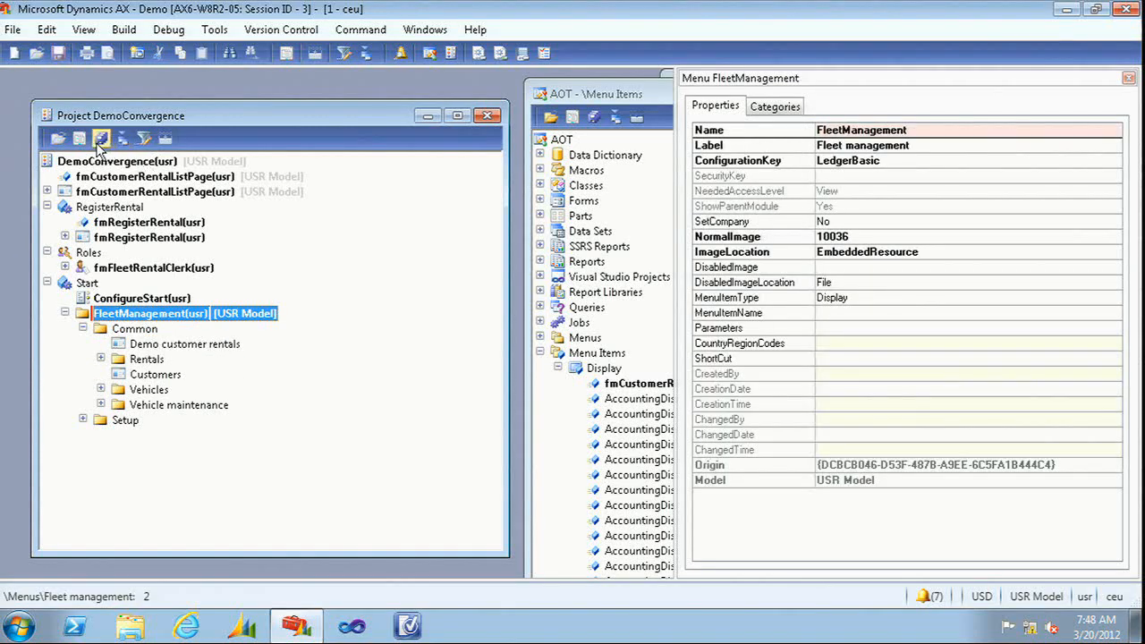
{"action": "left_click", "coordinate": [100, 140]}
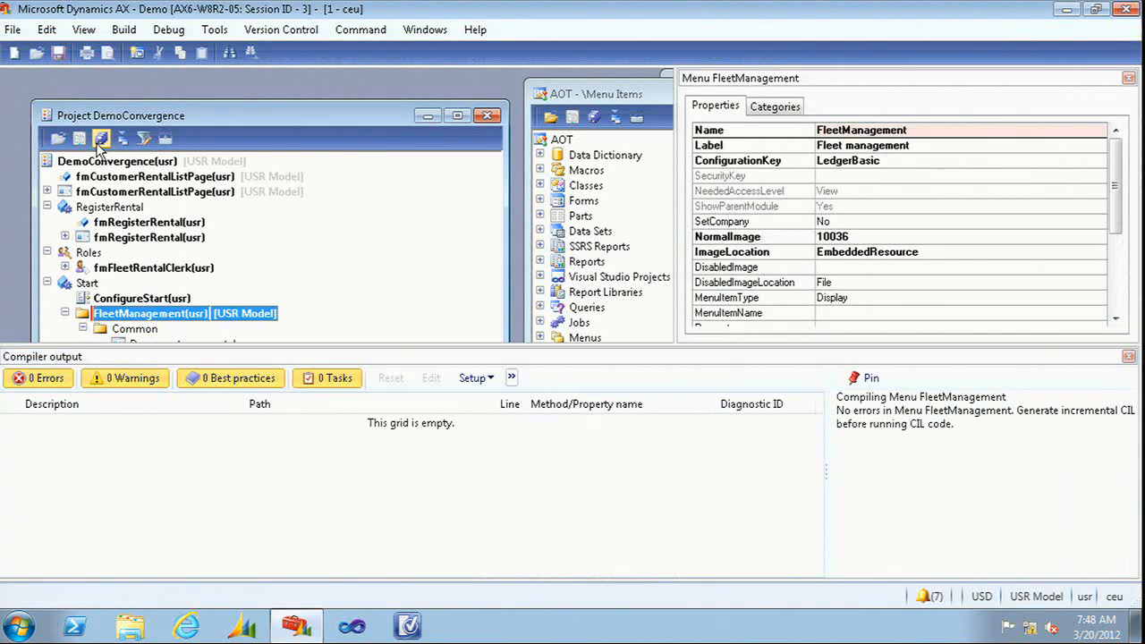
{"action": "left_click", "coordinate": [1128, 356]}
Run the fmCustomerRentalListPage form to check its customer rentals grid, and close it
{"action": "left_click", "coordinate": [143, 191]}
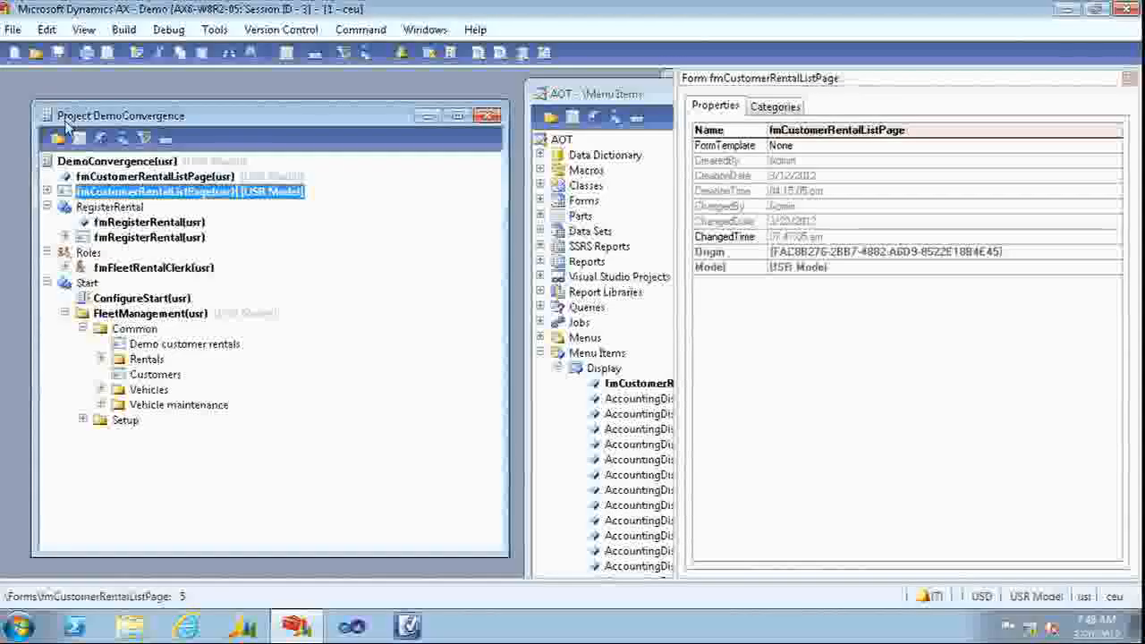
{"action": "left_click", "coordinate": [57, 139]}
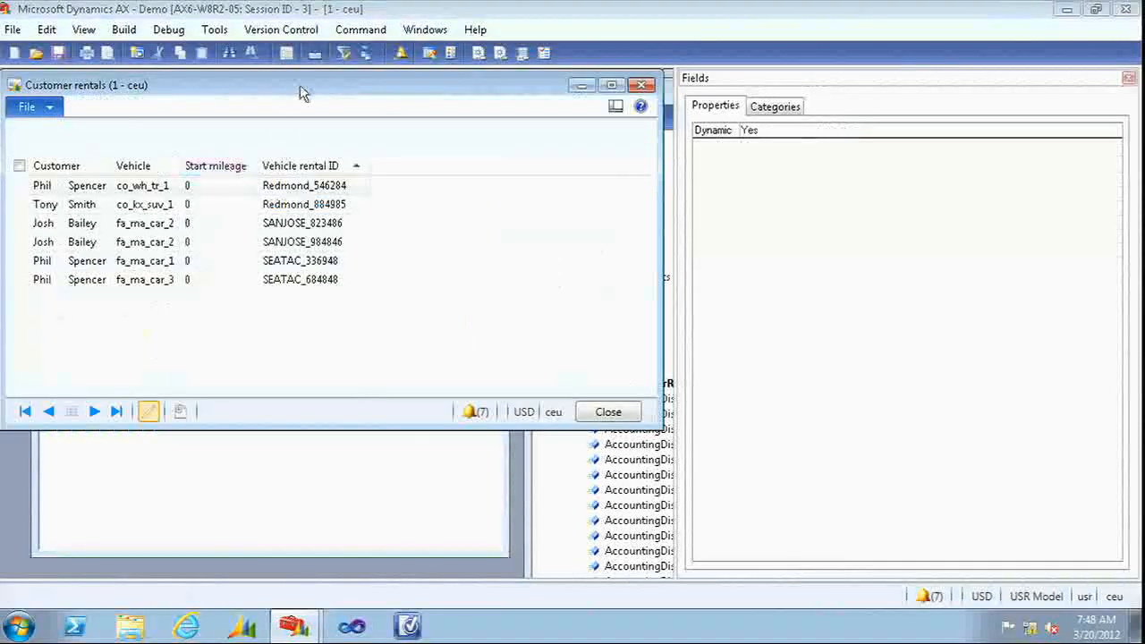
{"action": "mouse_move", "coordinate": [391, 304]}
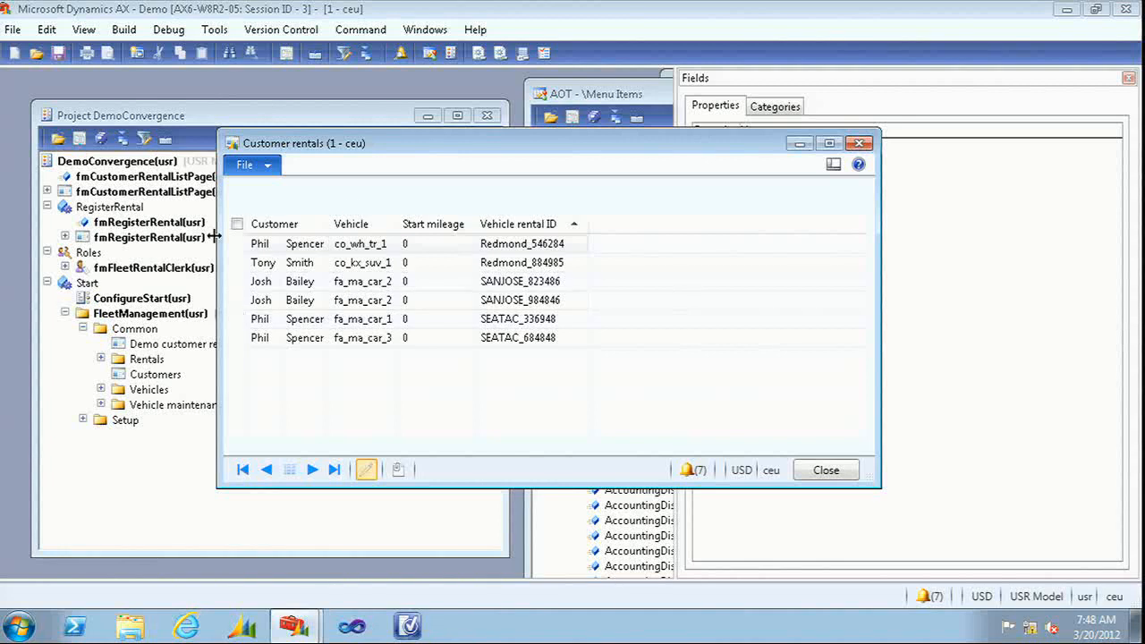
{"action": "left_click", "coordinate": [859, 144]}
Add the fmRegisterRental menu item as a button to the ButtonGroup in the action pane of the fmCustomerRentalListPage form's design
{"action": "left_click", "coordinate": [153, 225]}
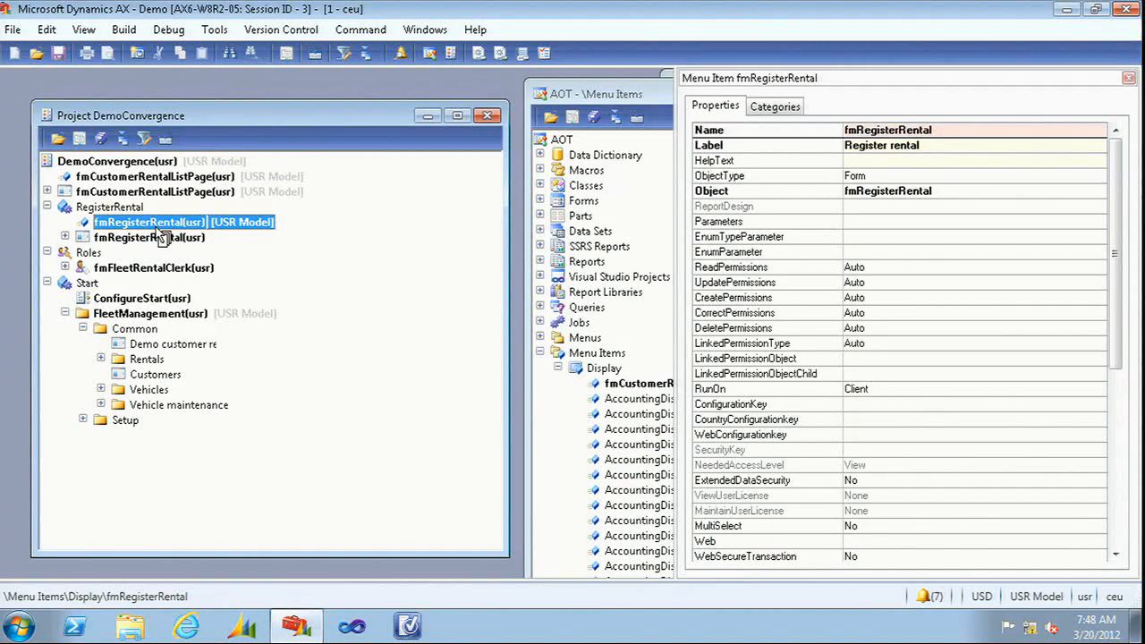
{"action": "left_click", "coordinate": [156, 240]}
{"action": "left_click", "coordinate": [166, 224]}
{"action": "left_click", "coordinate": [46, 191]}
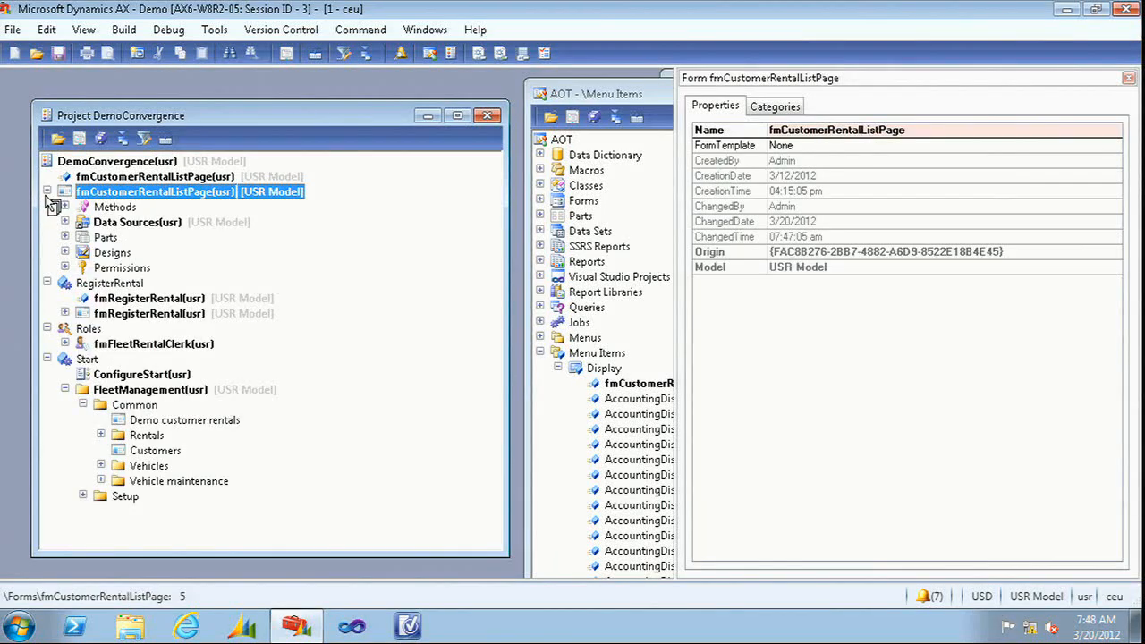
{"action": "left_click", "coordinate": [65, 253]}
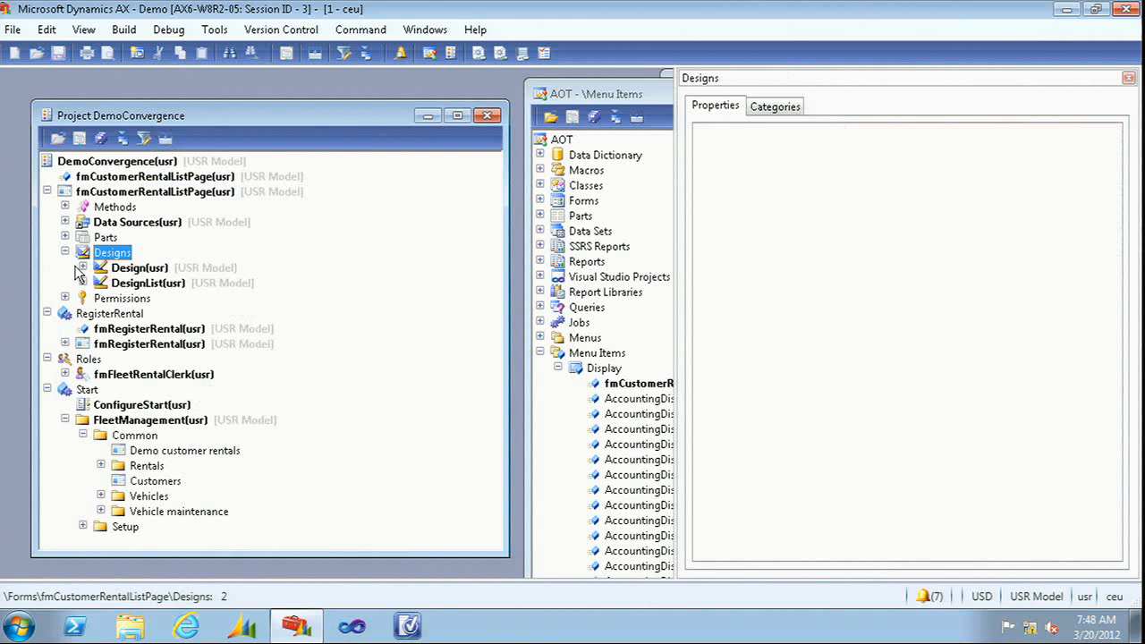
{"action": "left_click", "coordinate": [82, 269]}
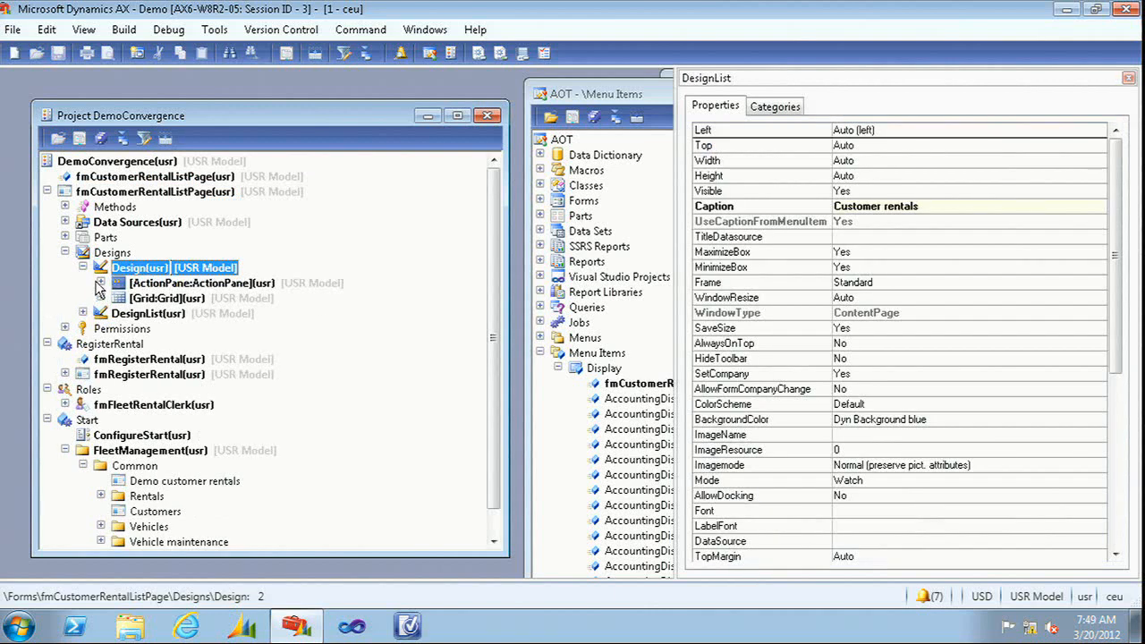
{"action": "left_click", "coordinate": [100, 283]}
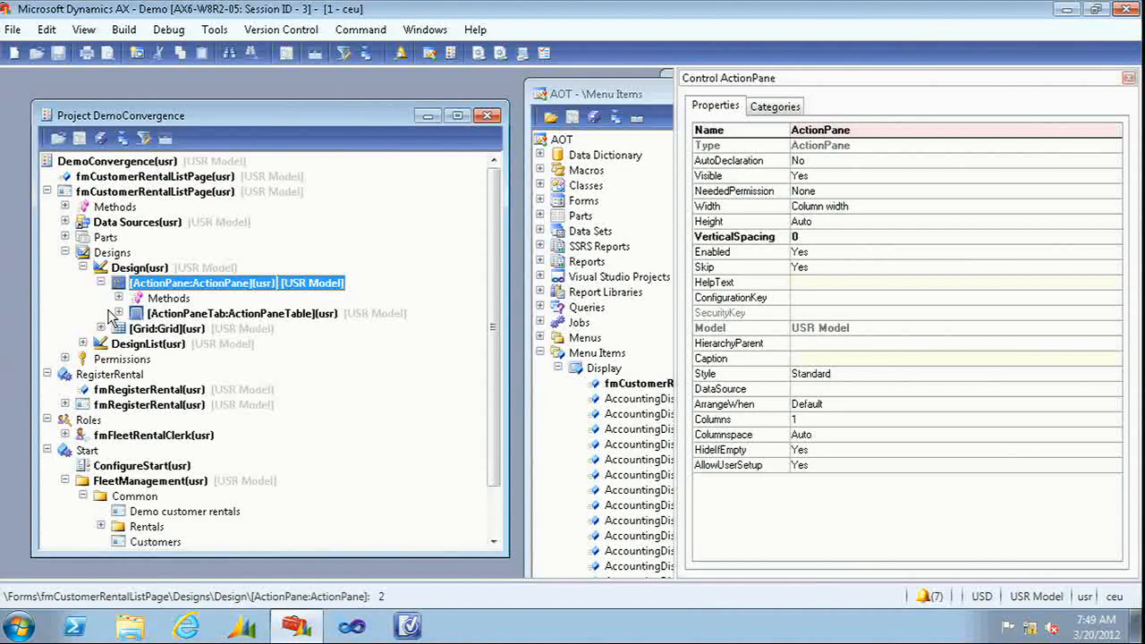
{"action": "left_click", "coordinate": [118, 313]}
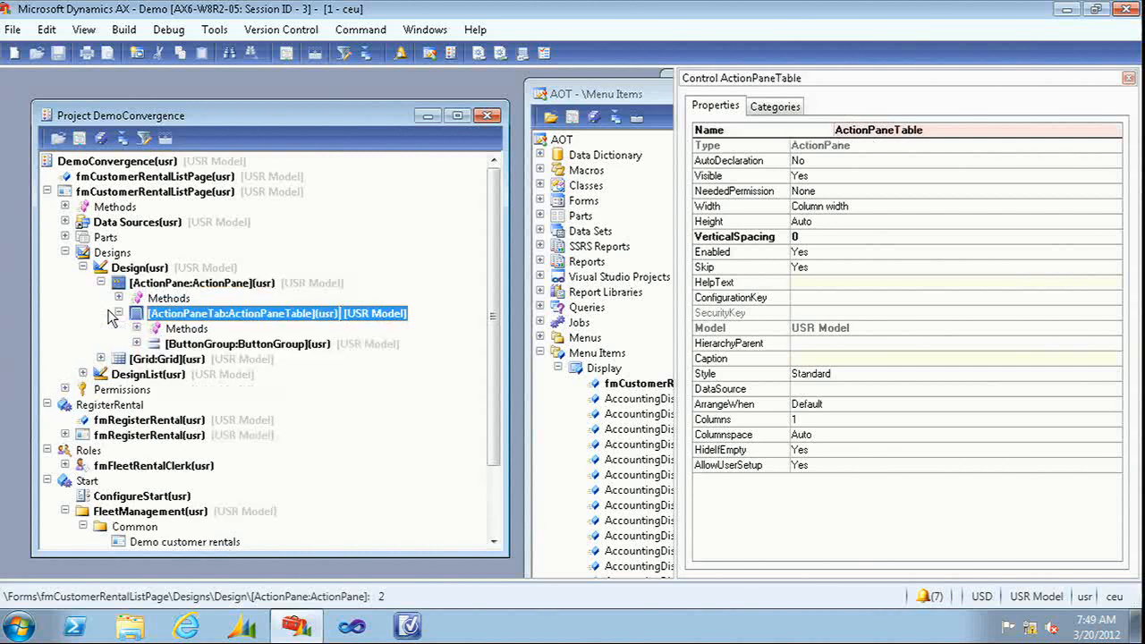
{"action": "left_click", "coordinate": [167, 344]}
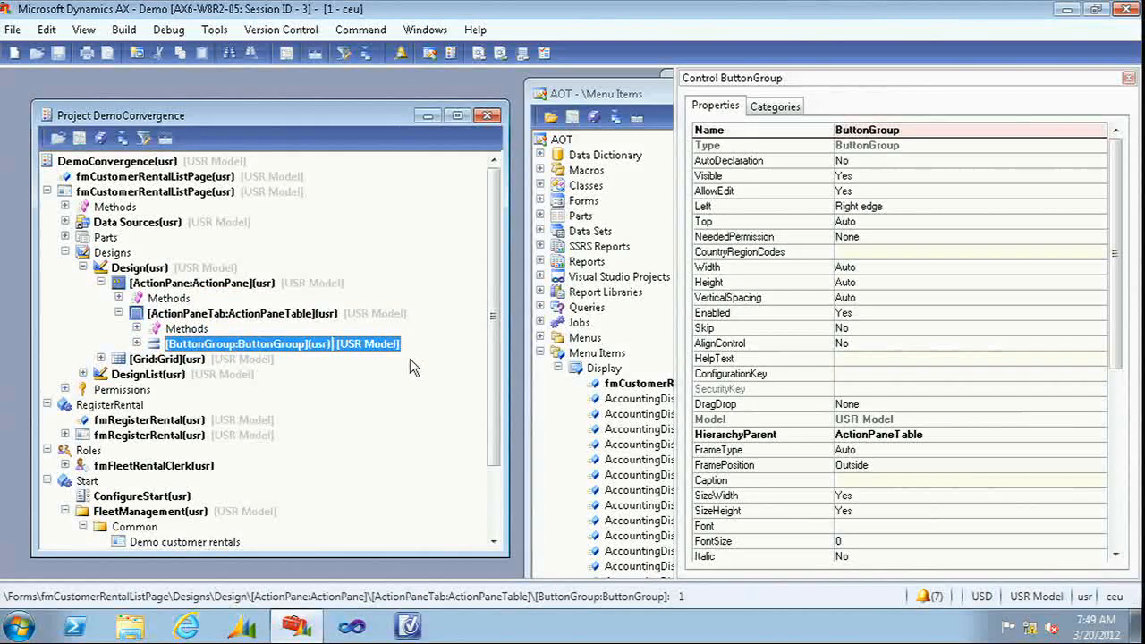
{"action": "left_click_drag", "start_coordinate": [497, 320], "coordinate": [493, 395]}
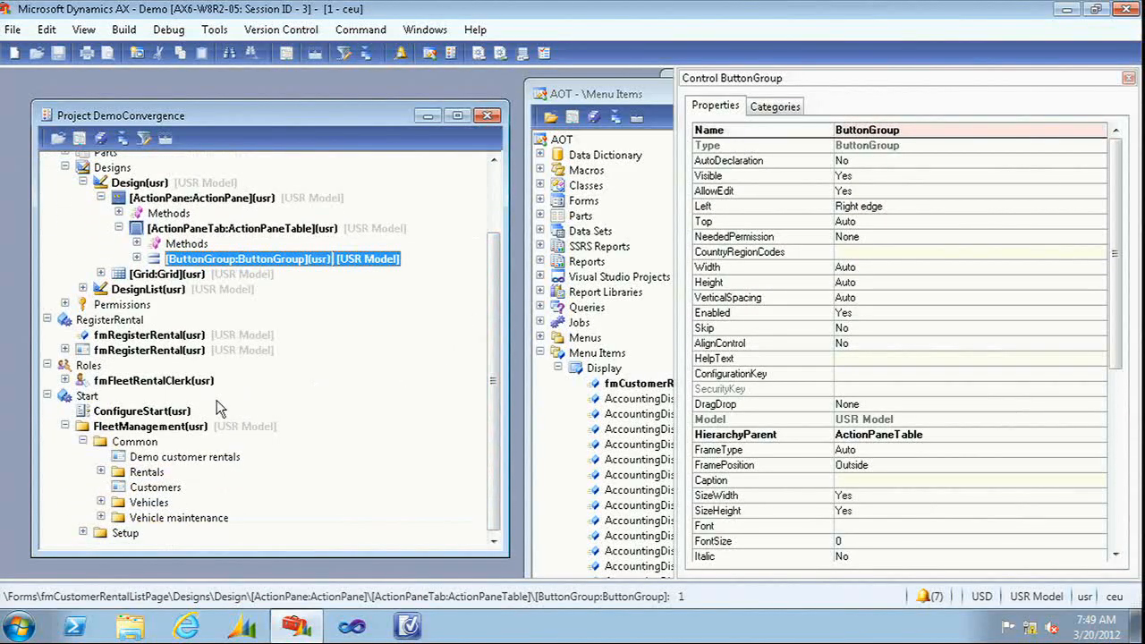
{"action": "left_click", "coordinate": [158, 337]}
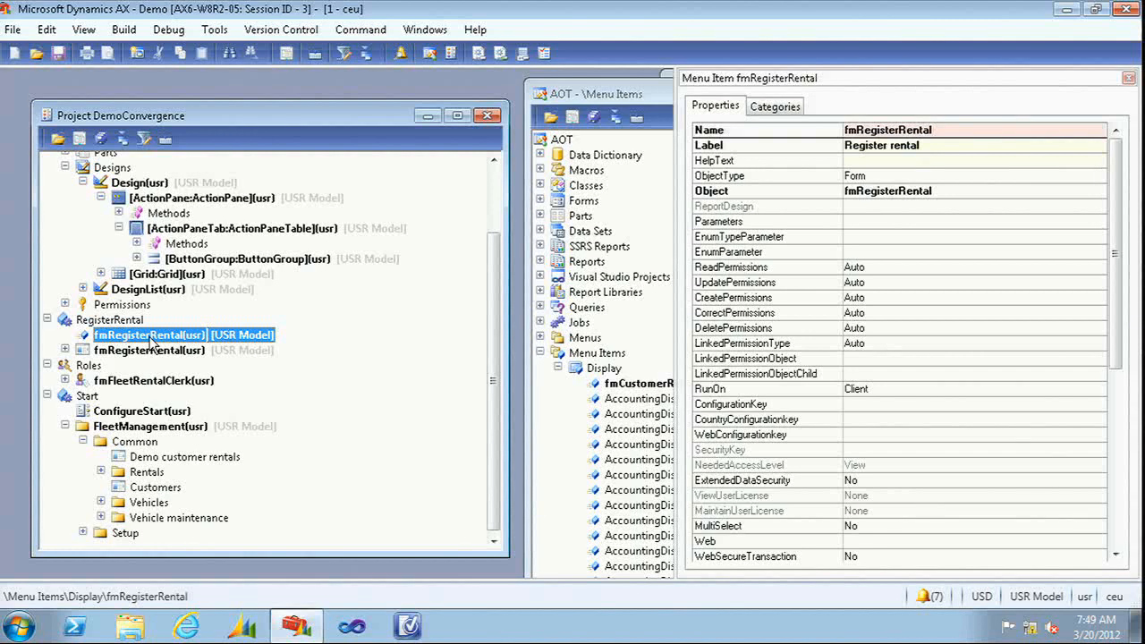
{"action": "left_click_drag", "start_coordinate": [152, 343], "coordinate": [219, 268]}
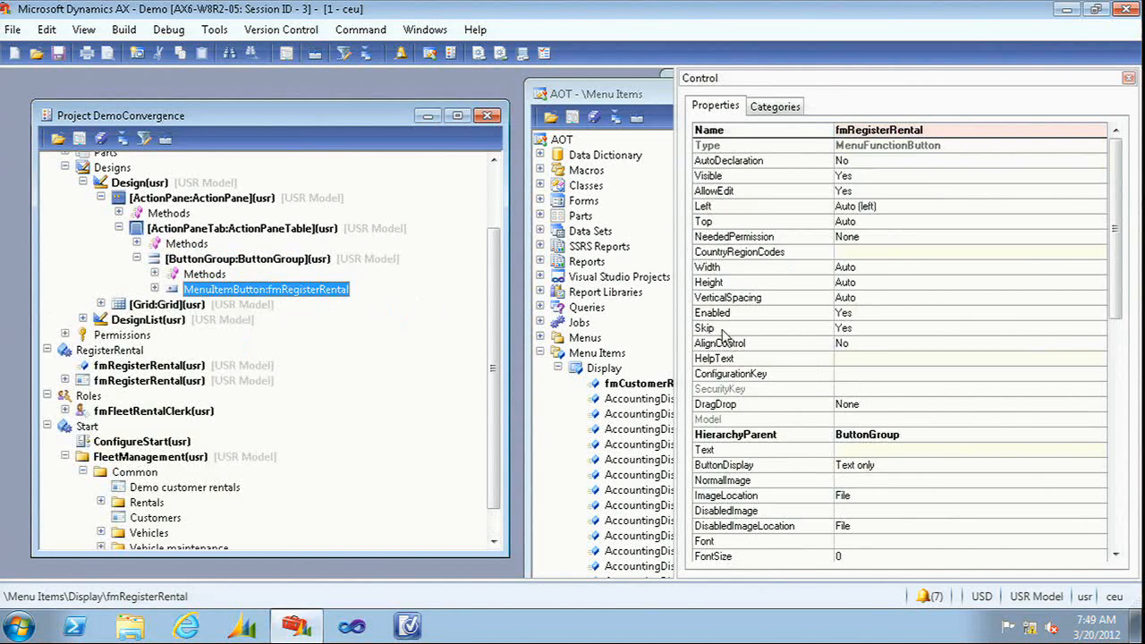
Set the fmRegisterRental button's ButtonDisplay to Text & Image left, NormalImage to 1017 and ImageLocation to EmbeddedResource
{"action": "left_click_drag", "start_coordinate": [1118, 225], "coordinate": [1109, 309]}
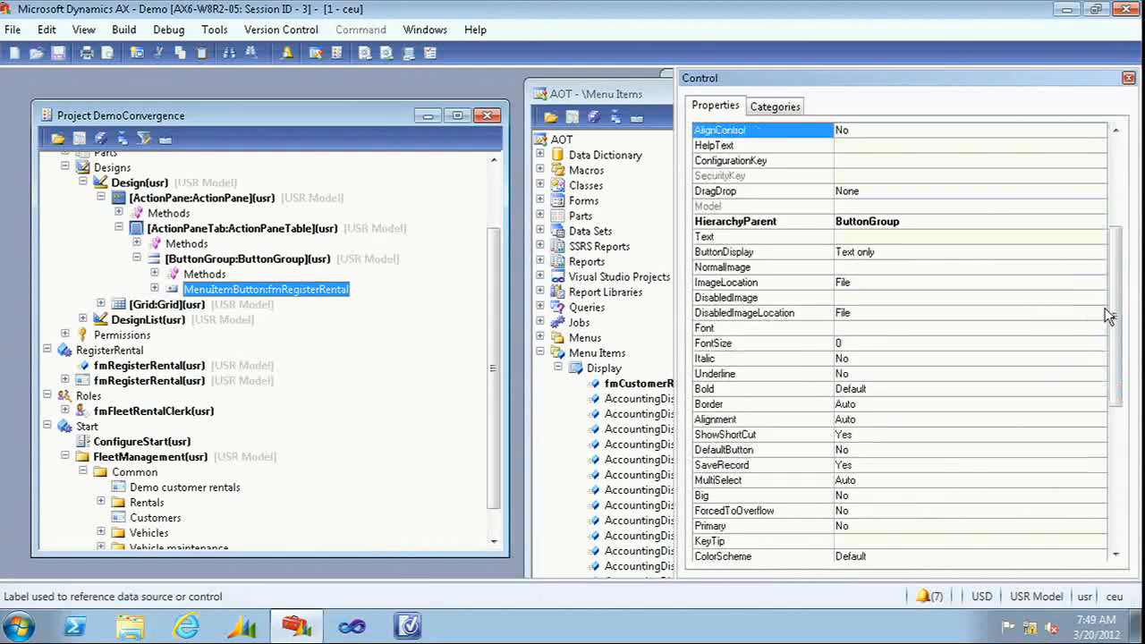
{"action": "left_click", "coordinate": [1011, 285]}
{"action": "left_click", "coordinate": [1053, 268]}
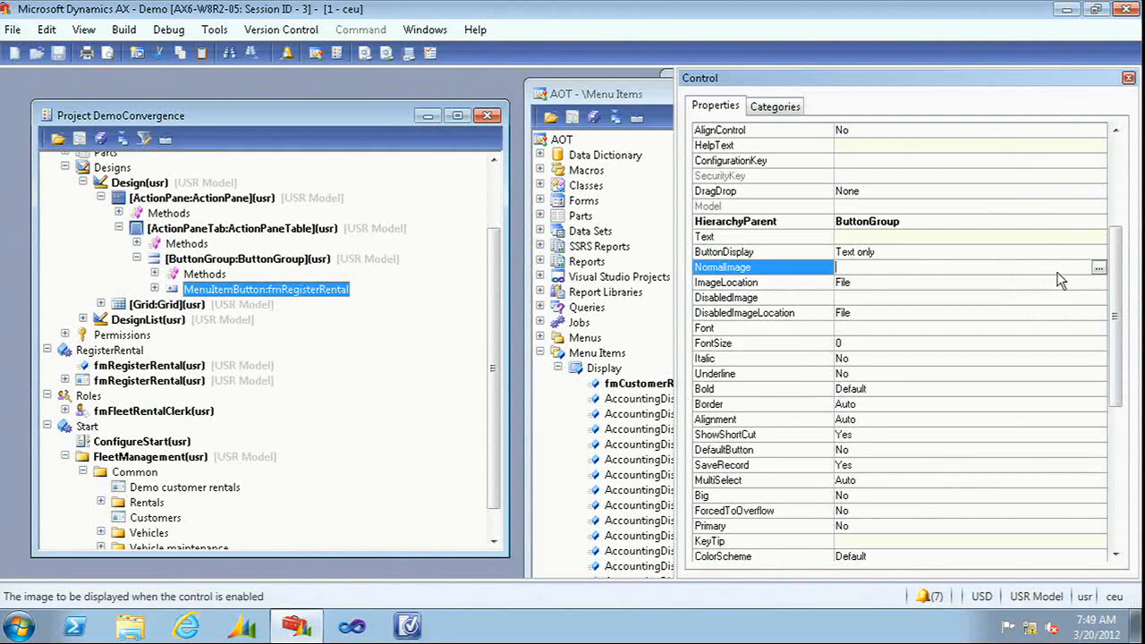
{"action": "left_click", "coordinate": [1064, 252]}
{"action": "left_click", "coordinate": [1099, 253]}
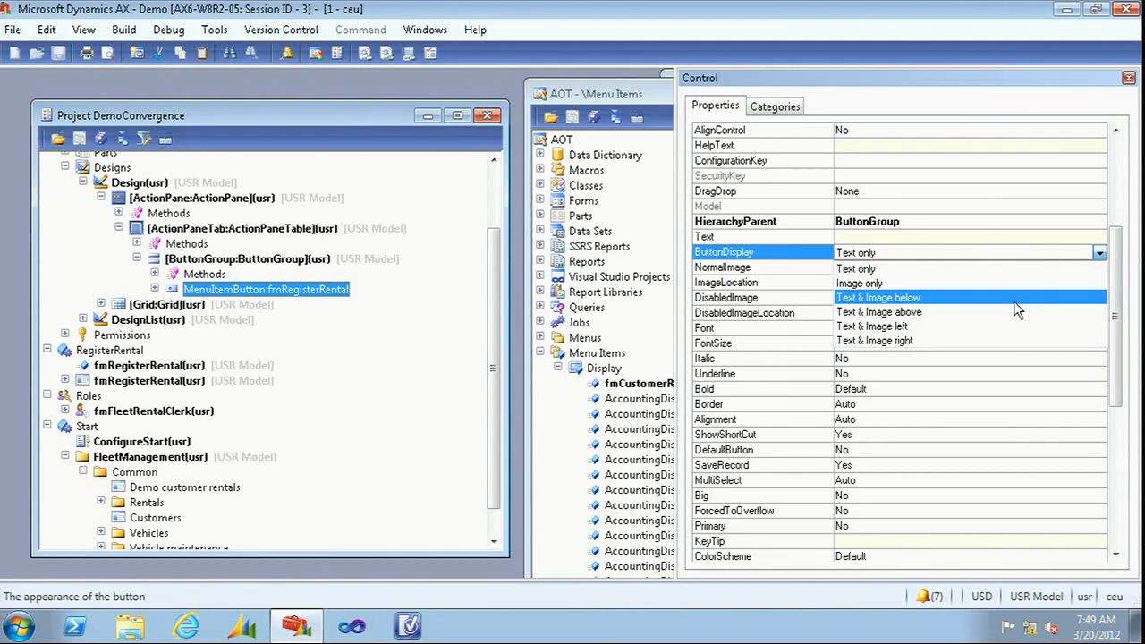
{"action": "left_click", "coordinate": [984, 327]}
{"action": "left_click", "coordinate": [984, 267]}
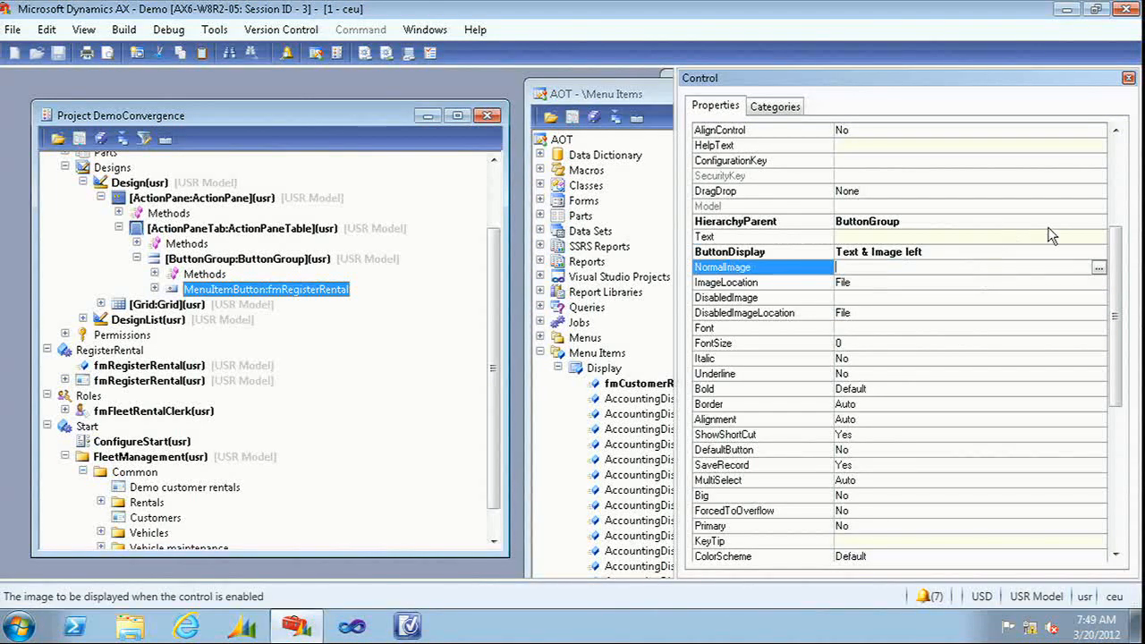
{"action": "type", "text": "1017"}
{"action": "key", "text": "Return"}
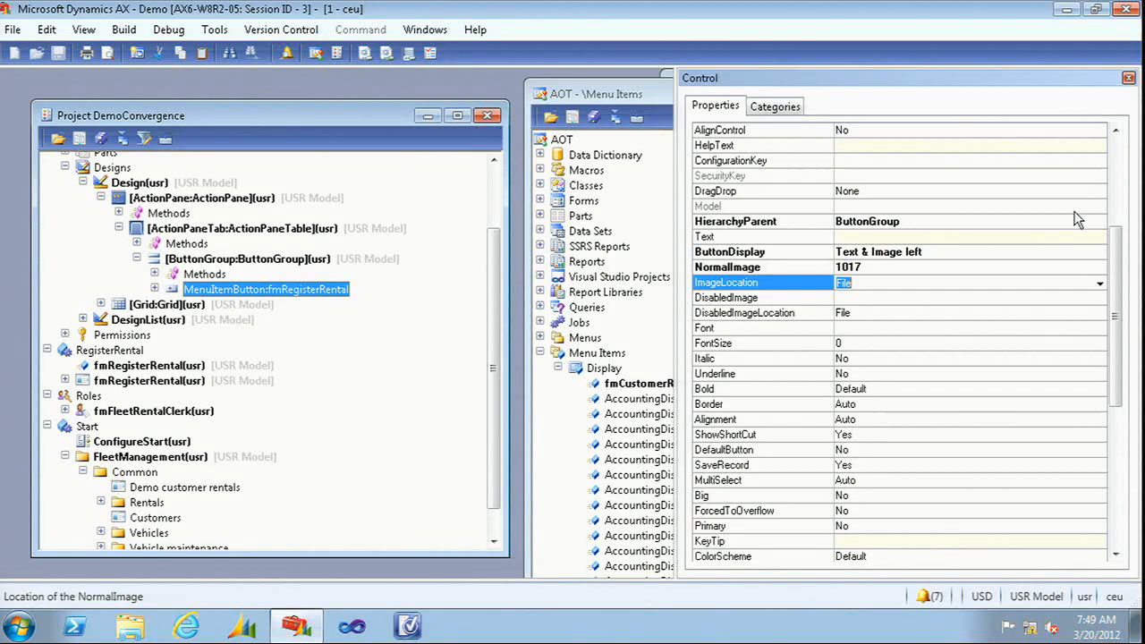
{"action": "left_click", "coordinate": [1102, 286]}
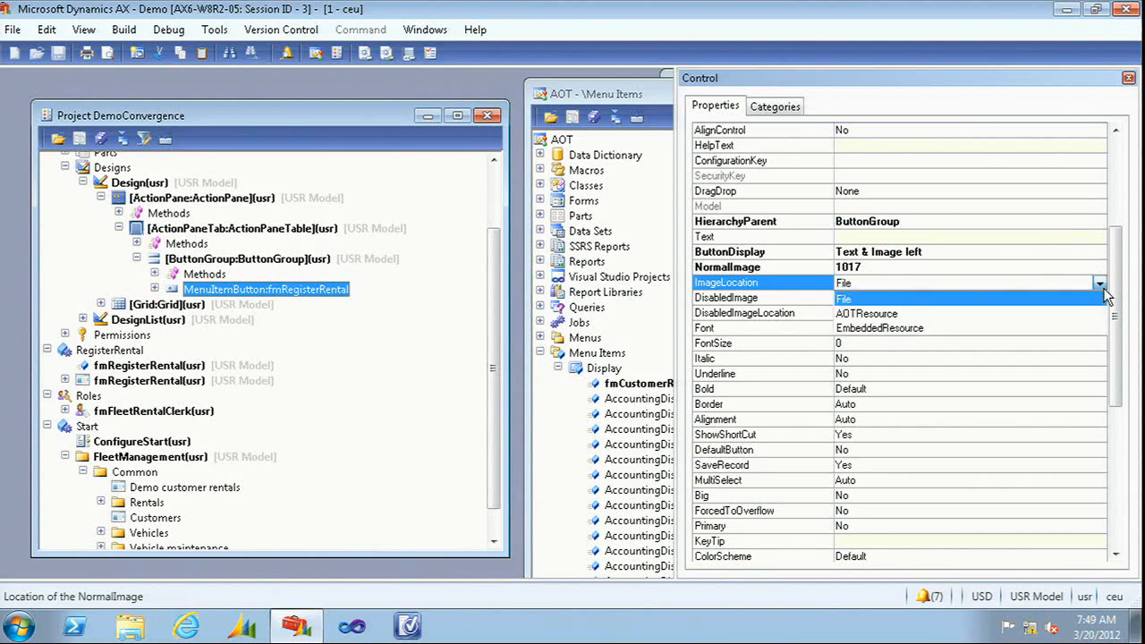
{"action": "left_click", "coordinate": [1037, 328]}
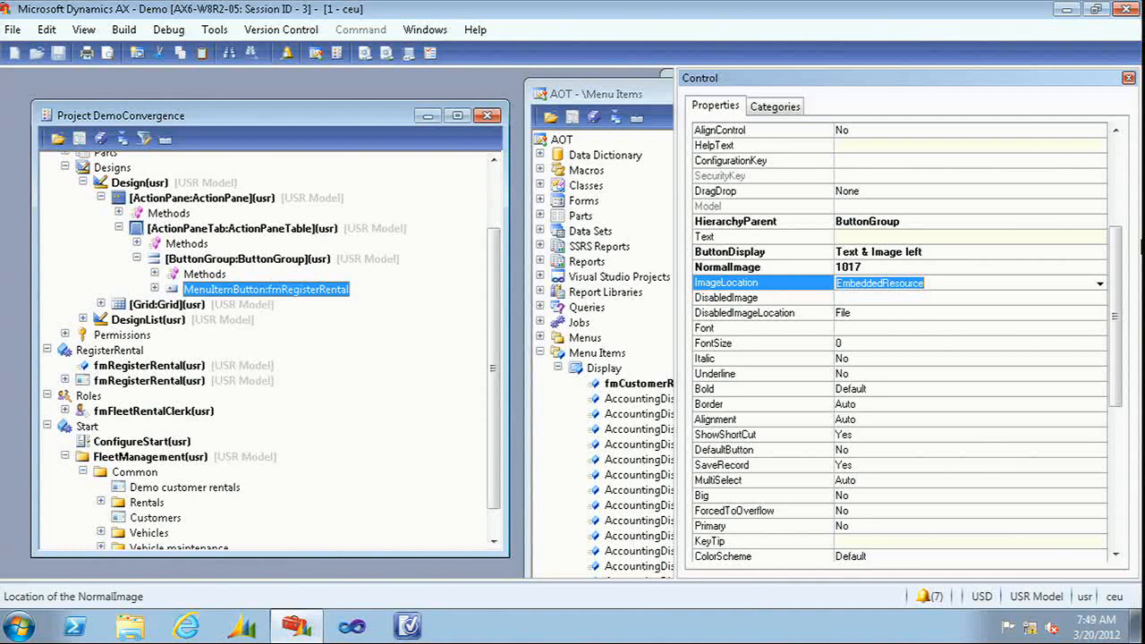
Set the fmRegisterRental button's OpenMode to New and CopyCallerQuery to No
{"action": "left_click_drag", "start_coordinate": [1116, 264], "coordinate": [1116, 385]}
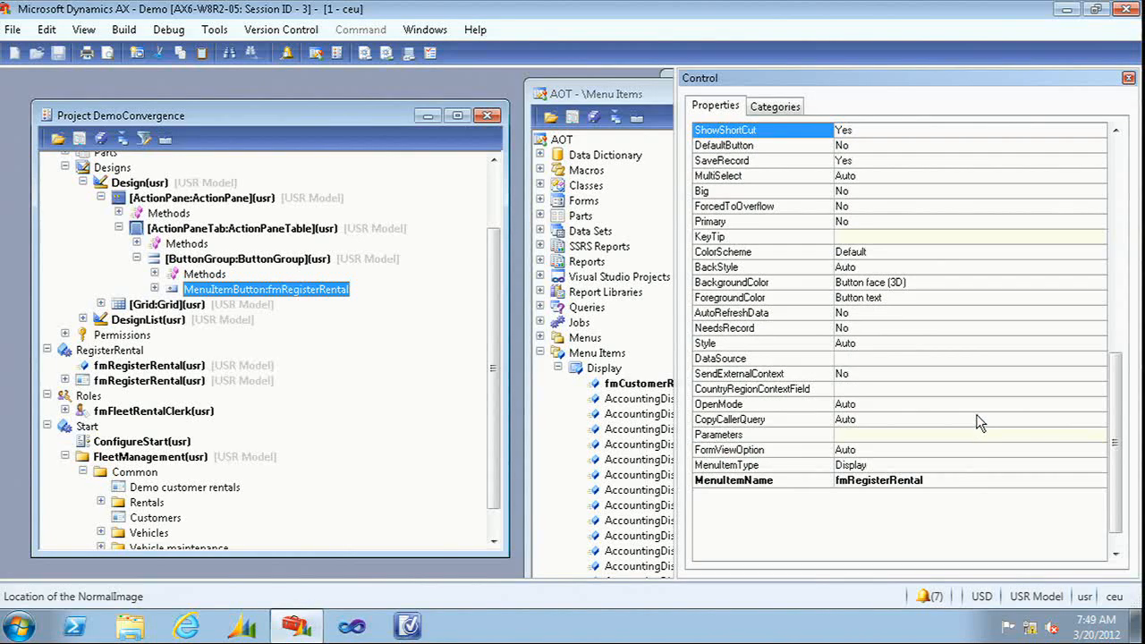
{"action": "left_click", "coordinate": [979, 418]}
{"action": "left_click", "coordinate": [978, 407]}
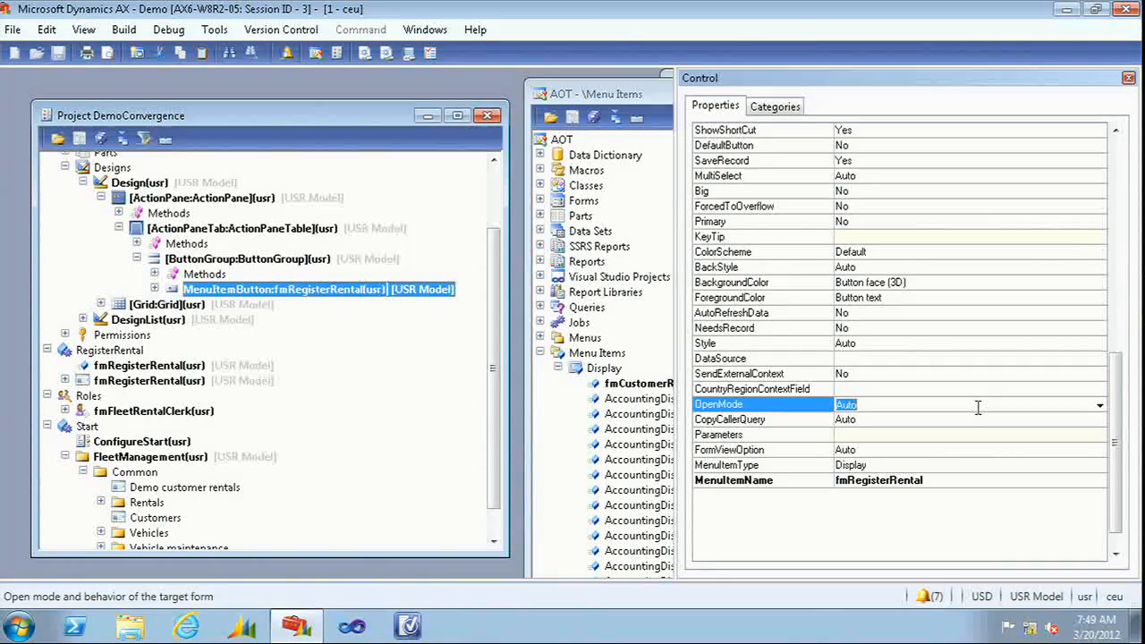
{"action": "left_click", "coordinate": [1099, 405]}
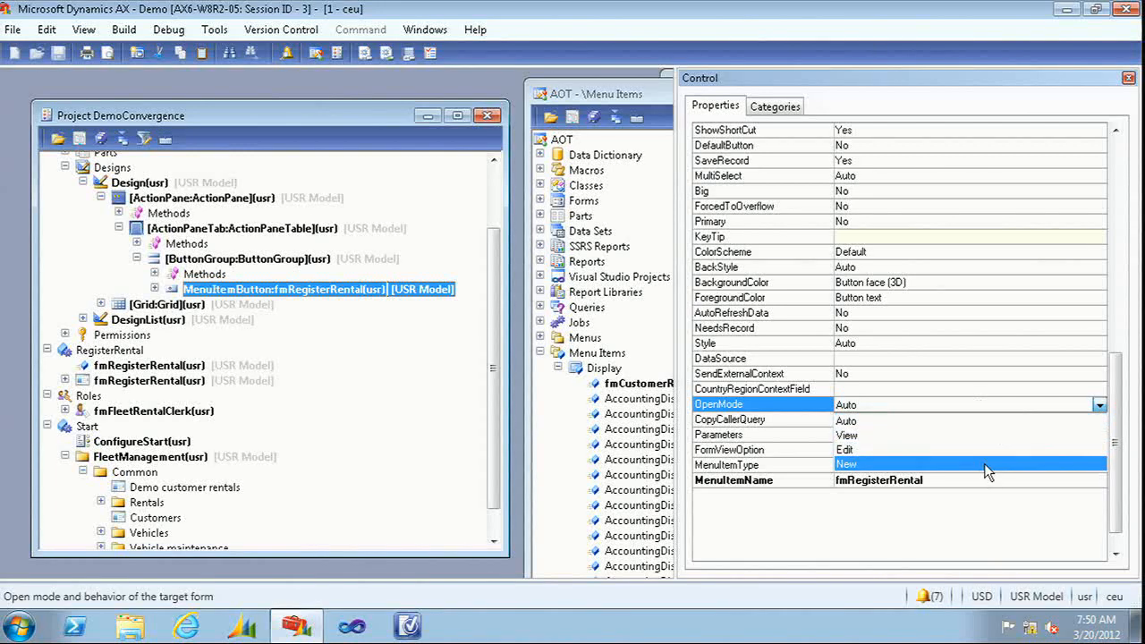
{"action": "left_click", "coordinate": [983, 463]}
{"action": "left_click", "coordinate": [995, 419]}
{"action": "left_click", "coordinate": [1100, 424]}
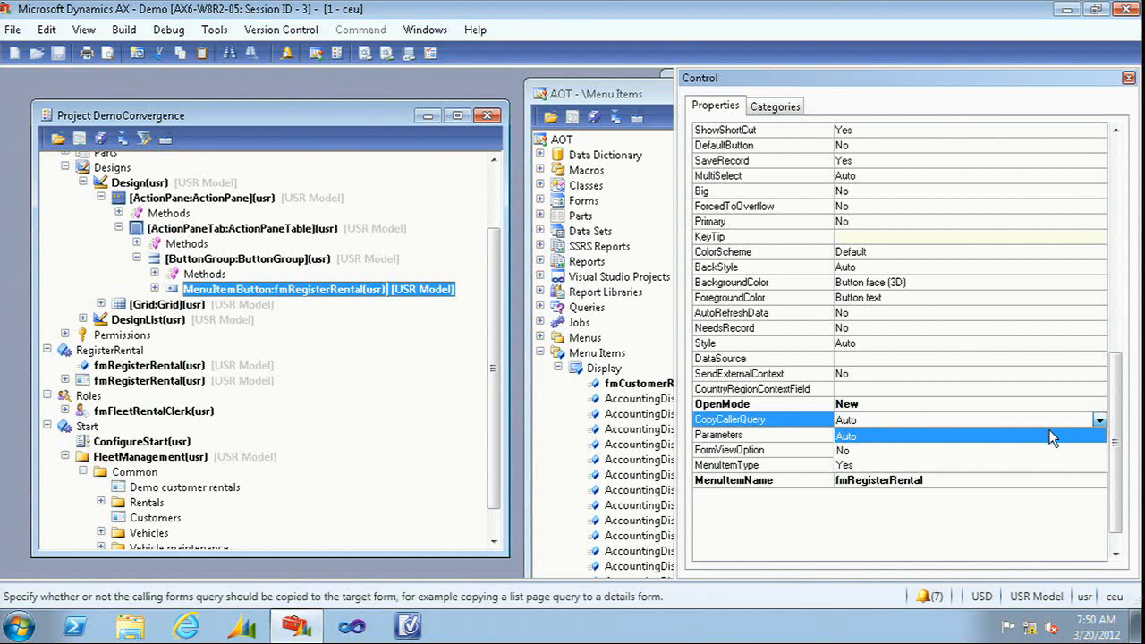
{"action": "left_click", "coordinate": [1030, 452]}
{"action": "key", "text": "Return"}
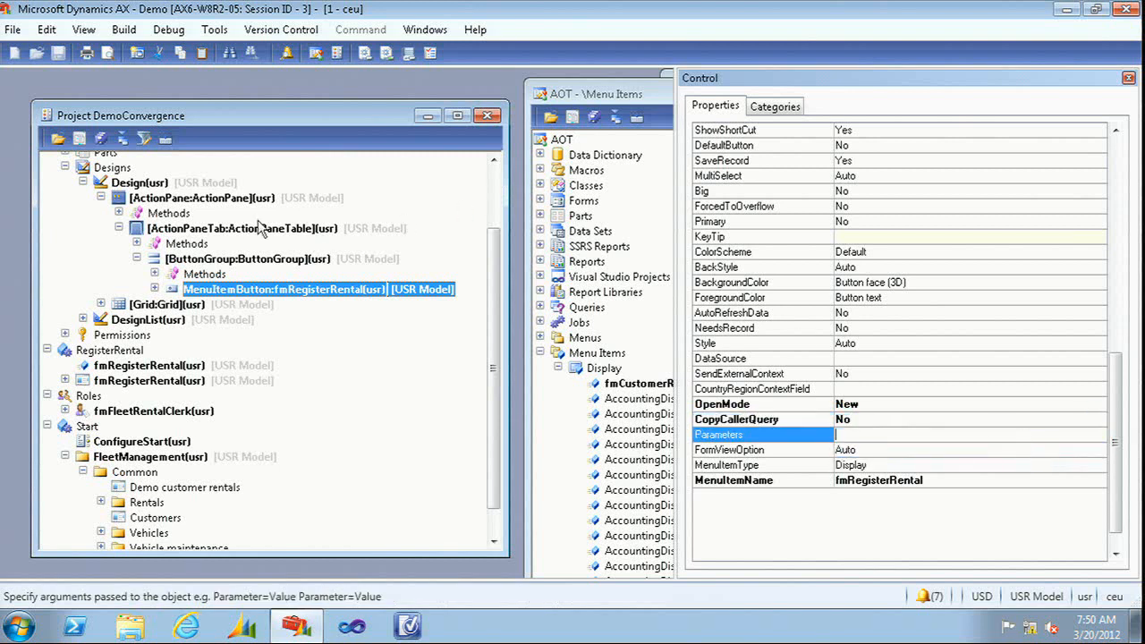
Compile the fmCustomerRentalListPage form with its new Register rental button
{"action": "scroll", "coordinate": [257, 222], "scroll_direction": "up", "scroll_amount": 3}
{"action": "scroll", "coordinate": [499, 275], "scroll_direction": "up", "scroll_amount": 2}
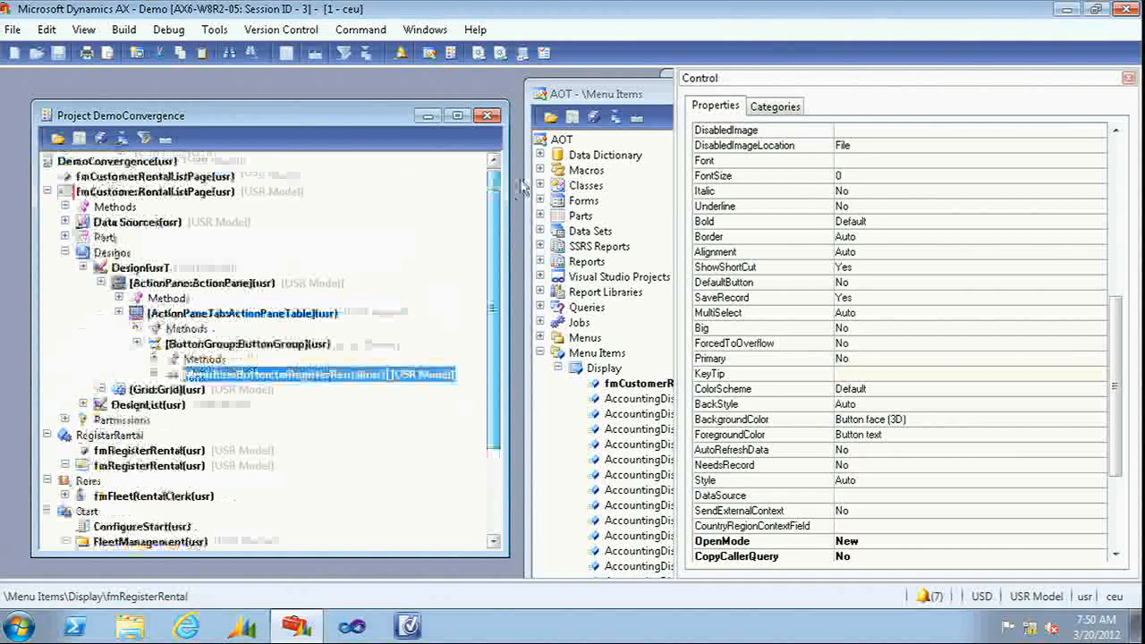
{"action": "left_click", "coordinate": [157, 191]}
{"action": "left_click", "coordinate": [101, 138]}
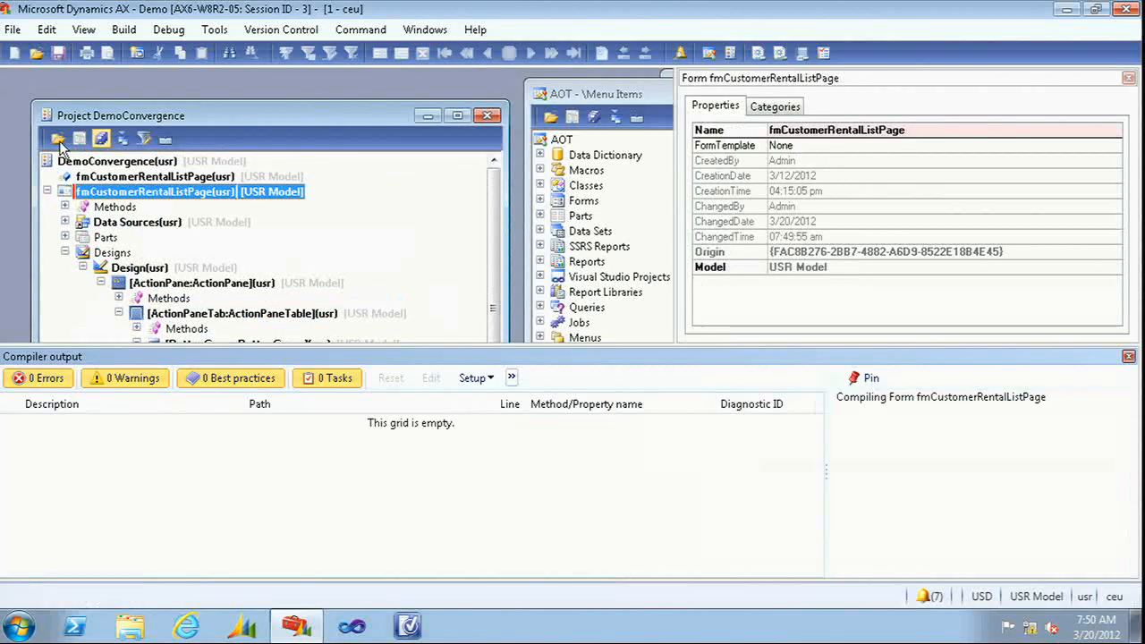
Run the fmCustomerRentalListPage form, test its Register rental button, and close both forms and the compiler output
{"action": "left_click", "coordinate": [54, 141]}
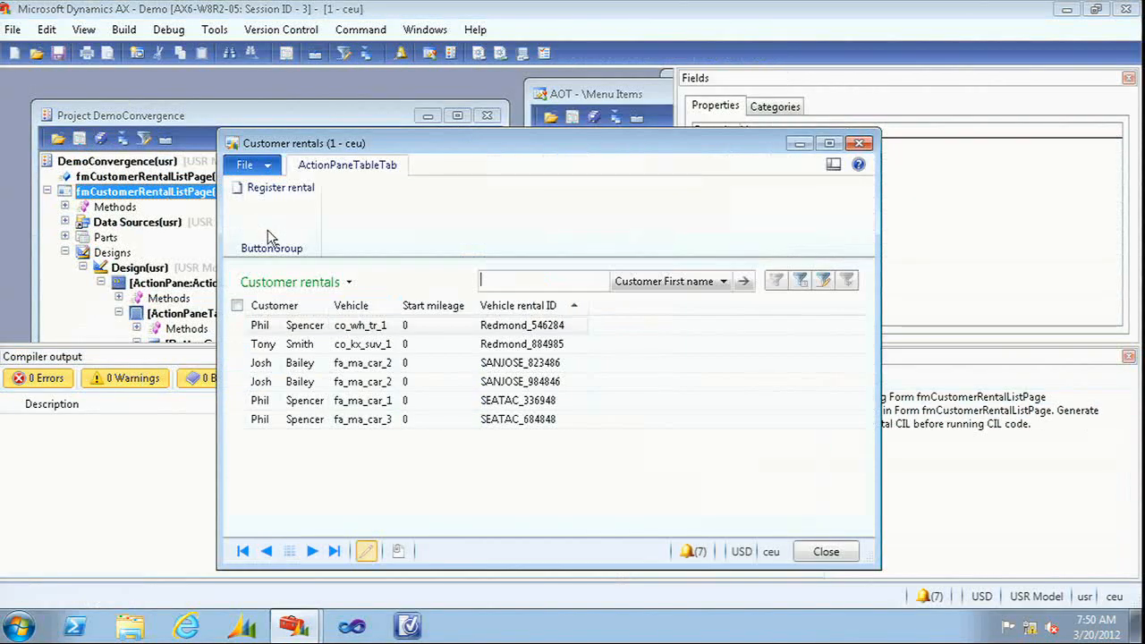
{"action": "left_click", "coordinate": [279, 191]}
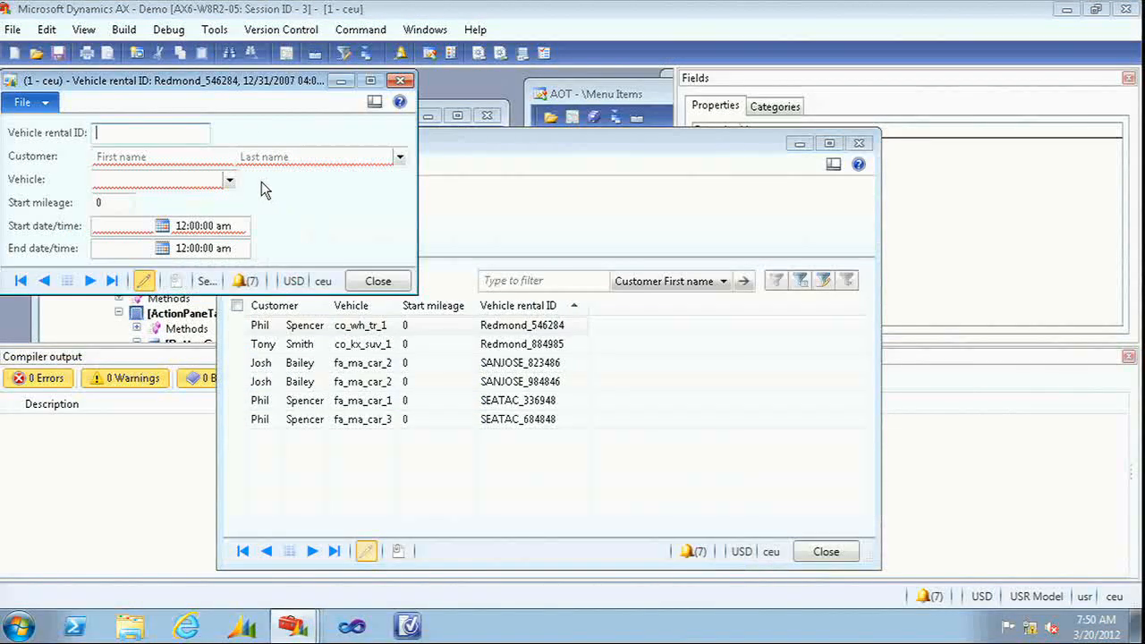
{"action": "left_click_drag", "start_coordinate": [224, 79], "coordinate": [539, 203]}
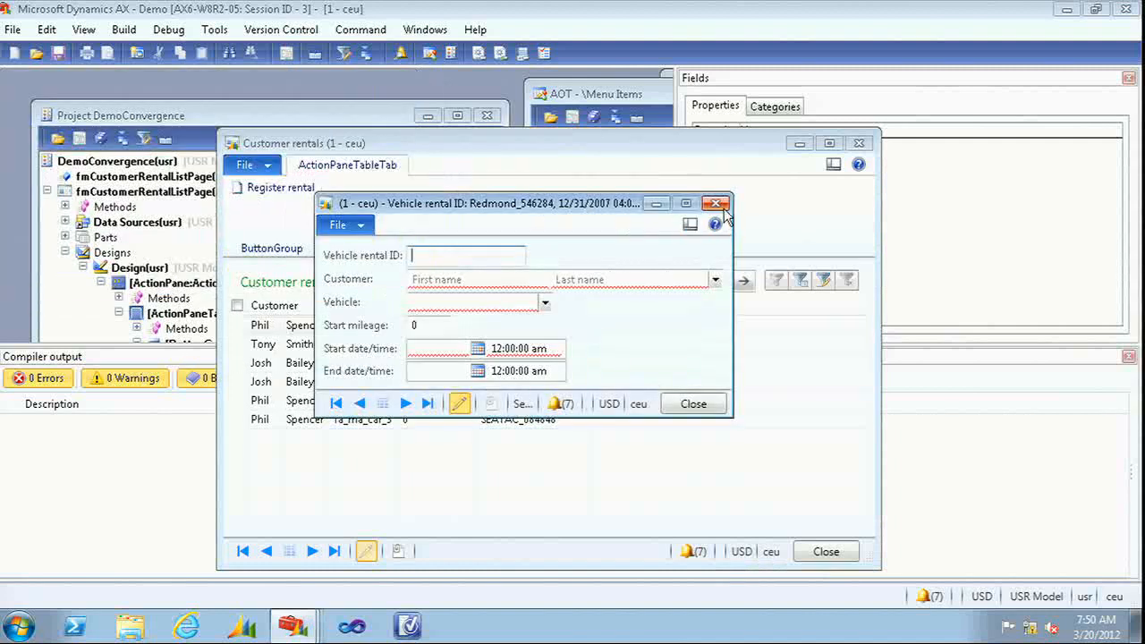
{"action": "left_click", "coordinate": [715, 203]}
{"action": "left_click", "coordinate": [859, 143]}
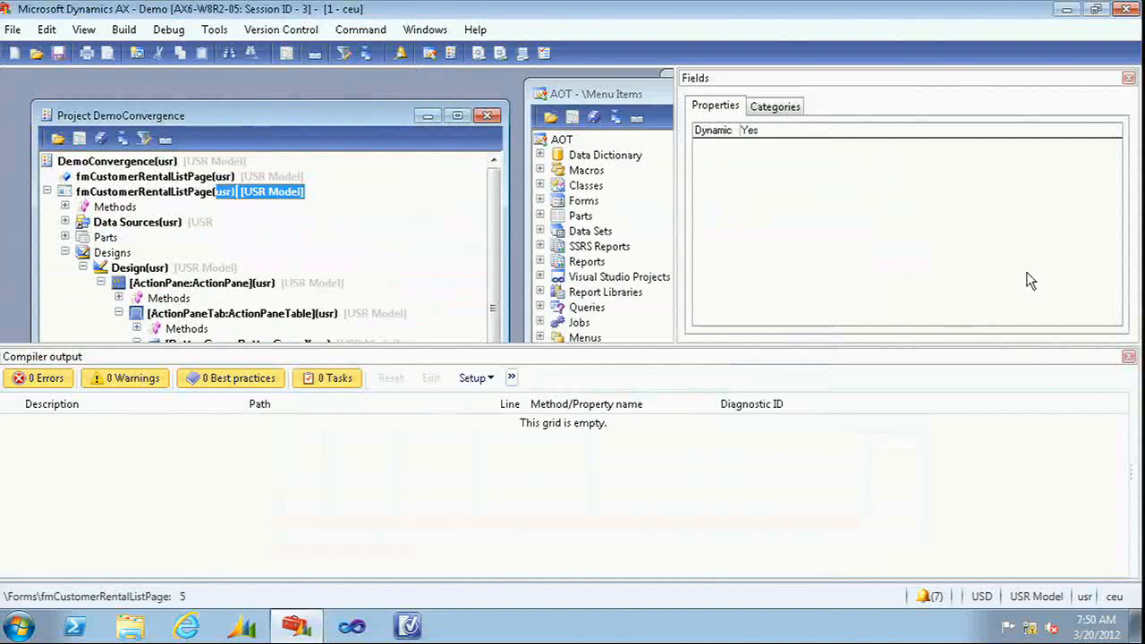
{"action": "left_click", "coordinate": [1128, 356]}
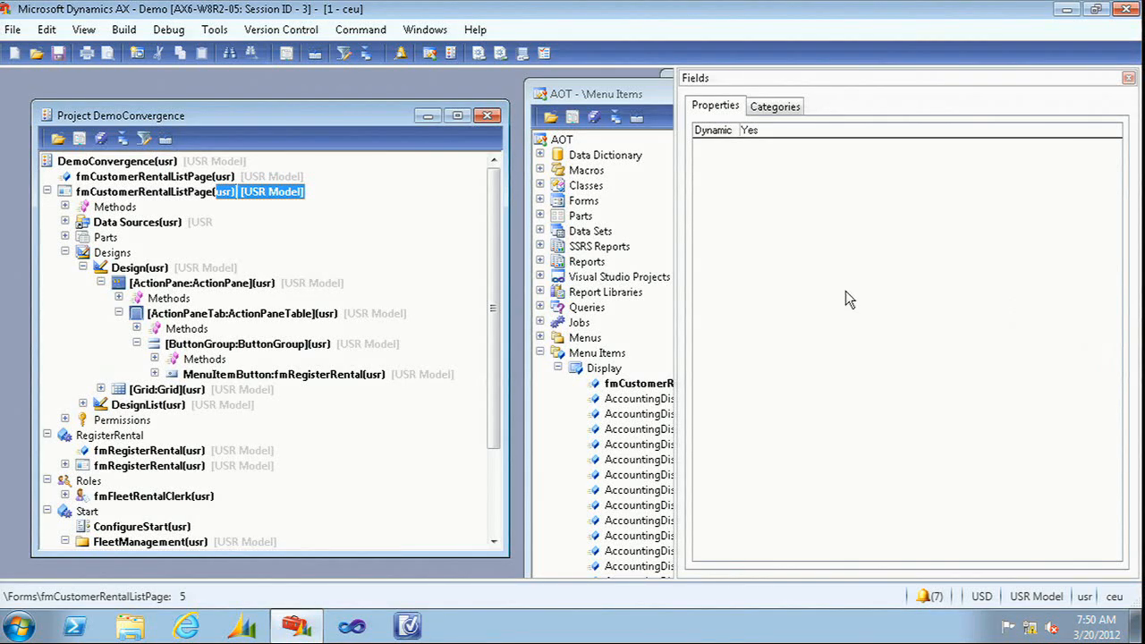
Create a new security privilege in the DemoConvergence project and name it fmCustomerRentalPrivilege
{"action": "left_click", "coordinate": [105, 164]}
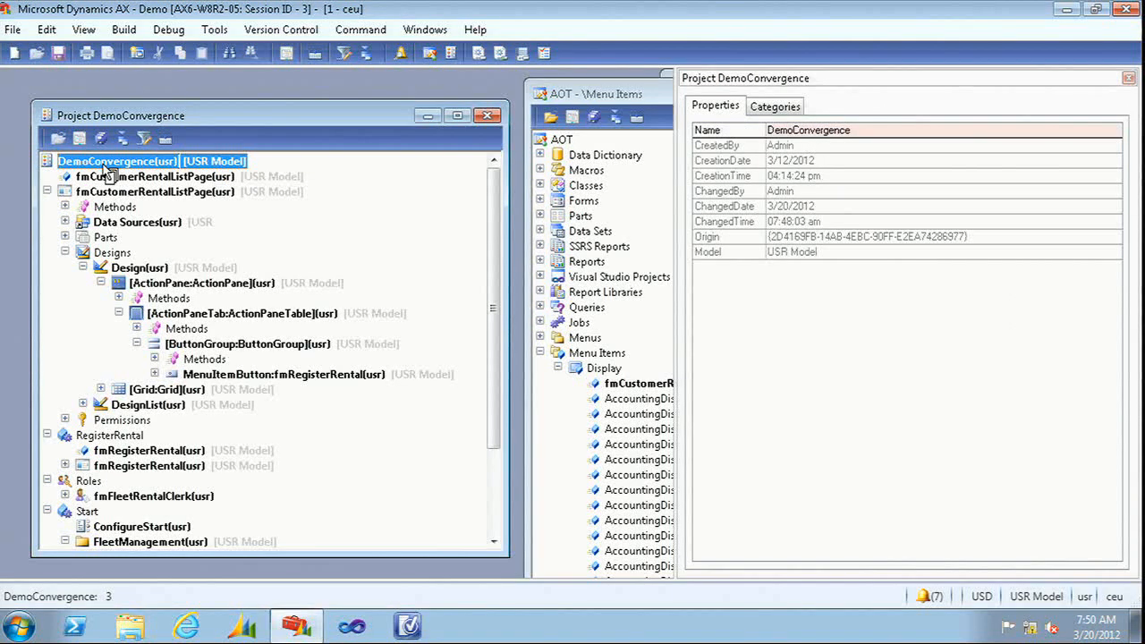
{"action": "right_click", "coordinate": [104, 166]}
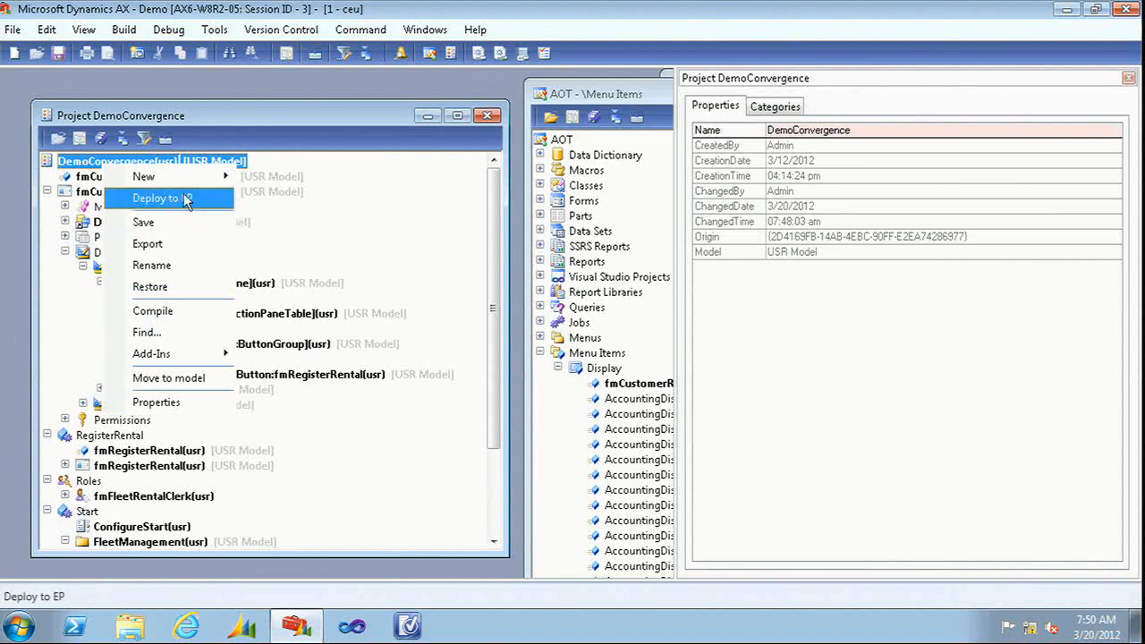
{"action": "mouse_move", "coordinate": [179, 176]}
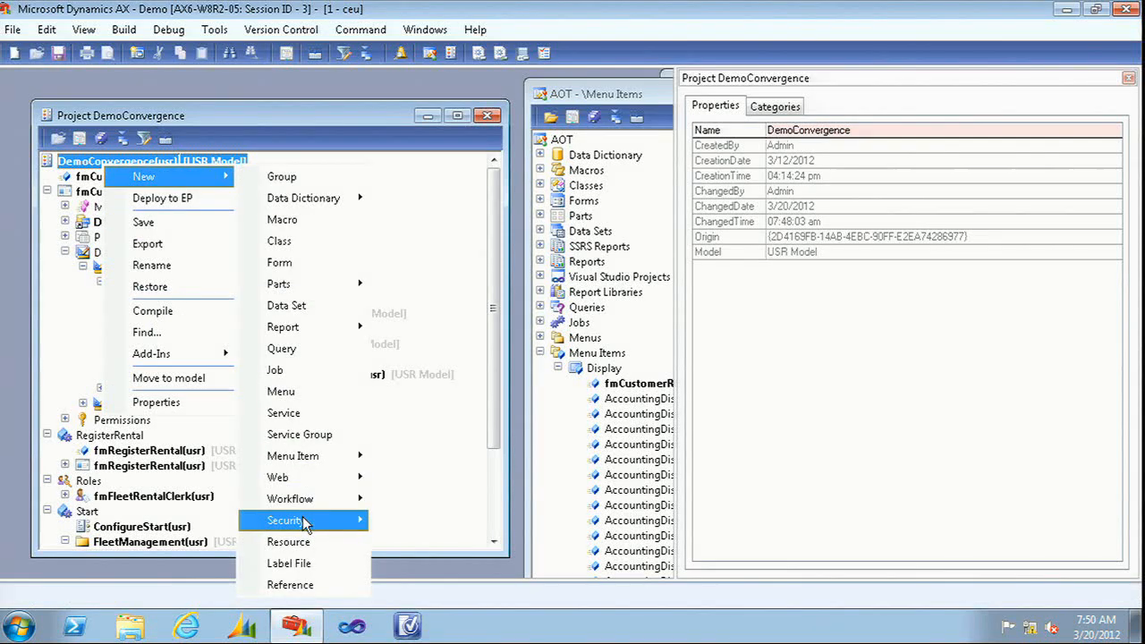
{"action": "mouse_move", "coordinate": [288, 521]}
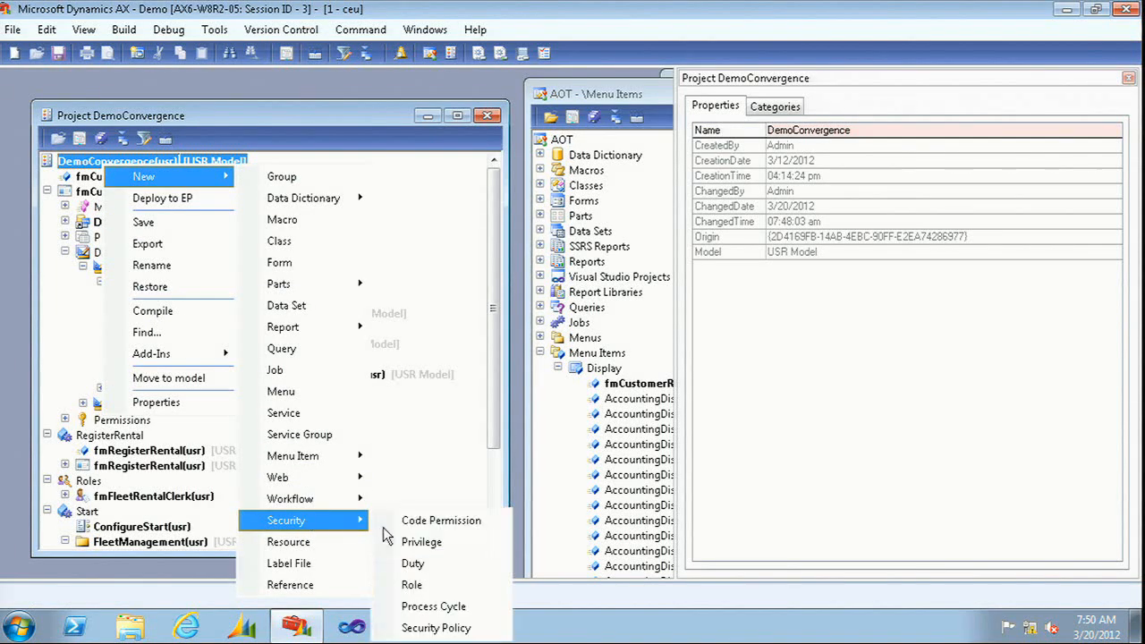
{"action": "left_click", "coordinate": [447, 544]}
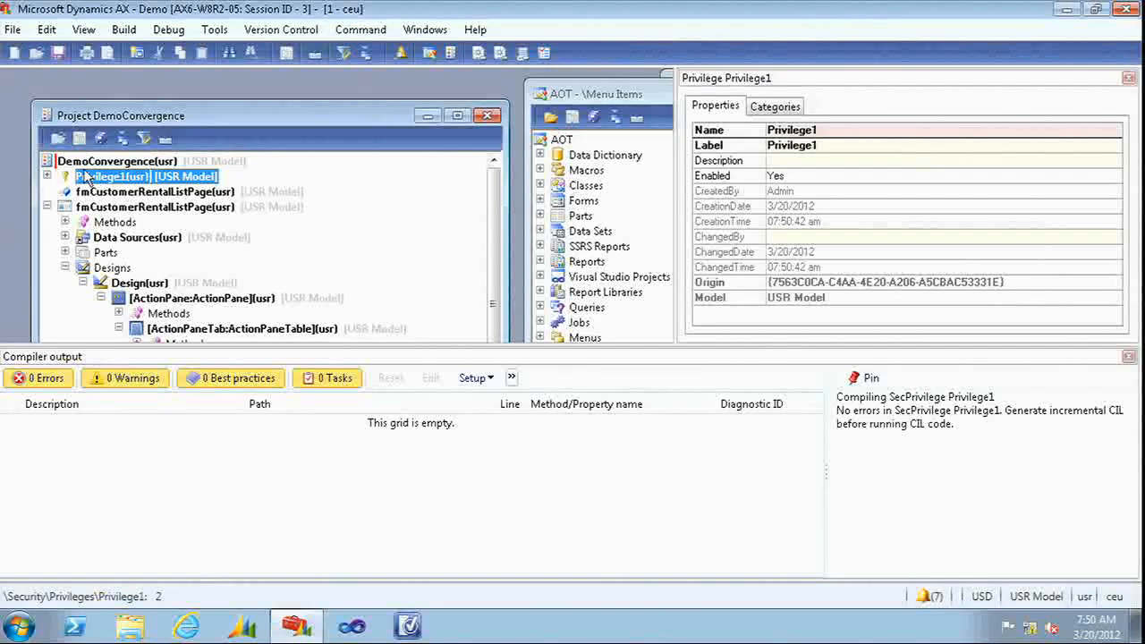
{"action": "left_click", "coordinate": [85, 179]}
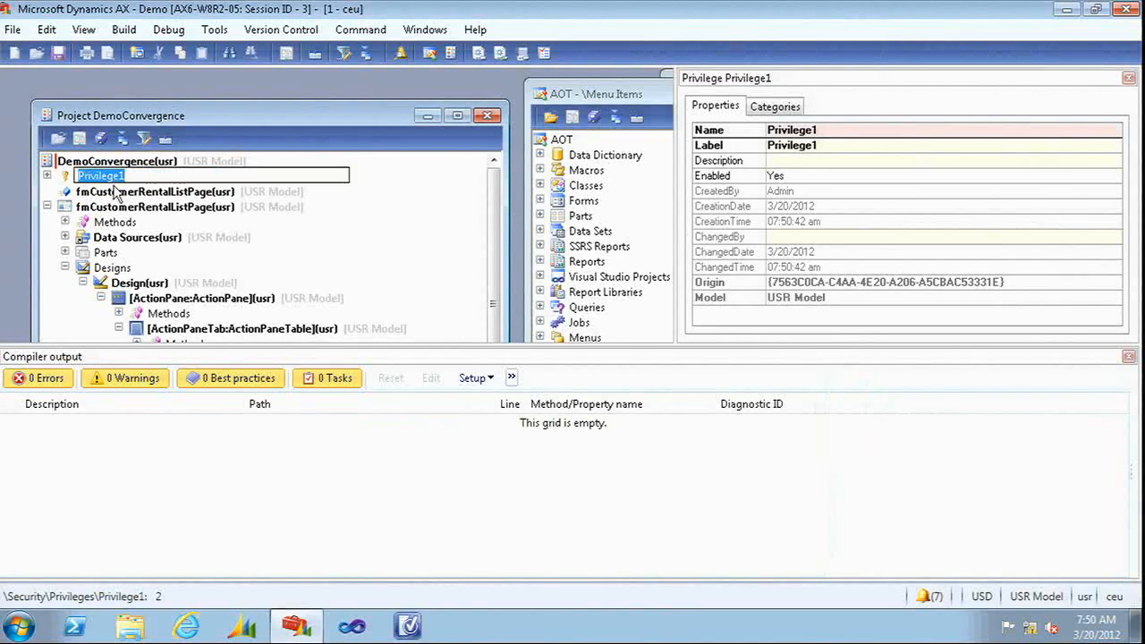
{"action": "type", "text": "fm"}
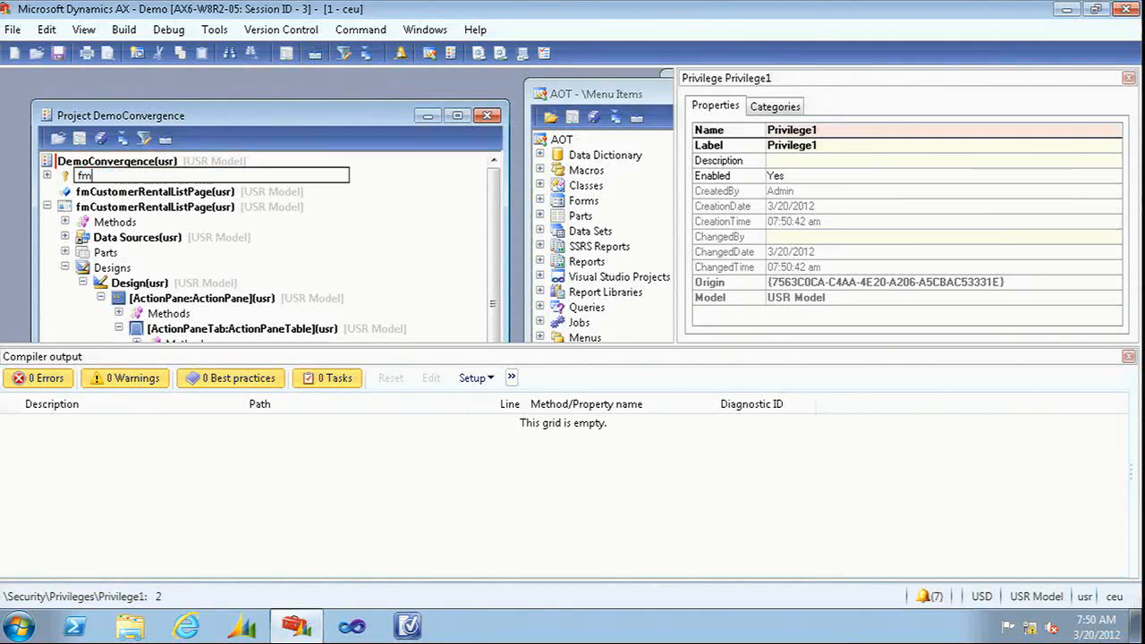
{"action": "type", "text": "CustomerRentalPrivilege"}
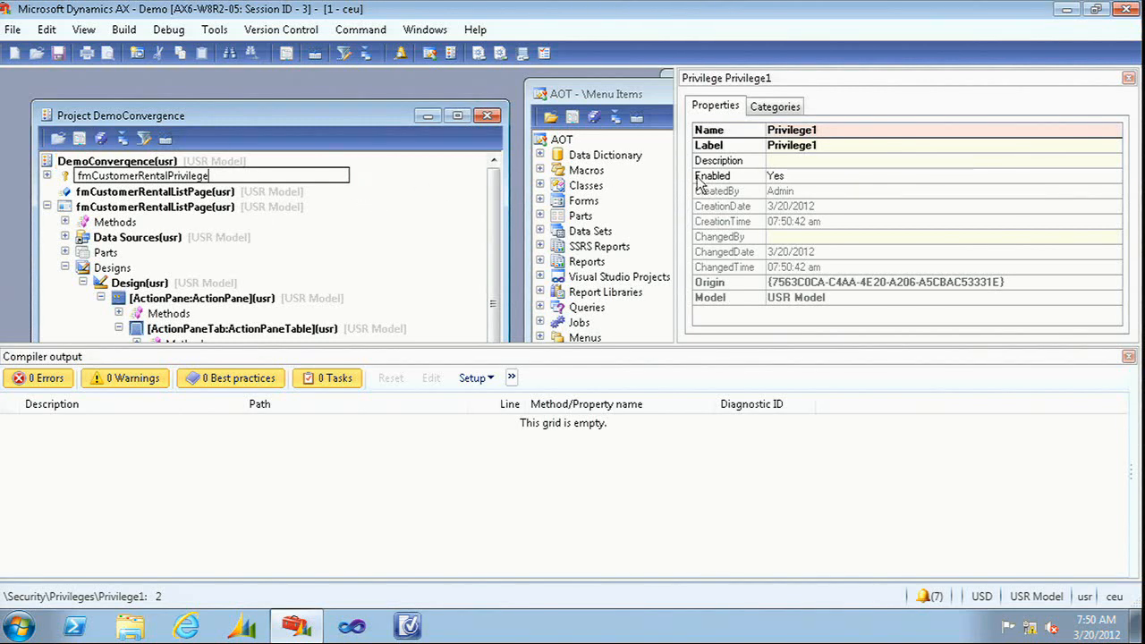
{"action": "key", "text": "Return"}
Set the fmCustomerRentalPrivilege label to "Demo customer retnal privilege" and save the privilege
{"action": "left_click", "coordinate": [147, 192]}
{"action": "left_click", "coordinate": [157, 176]}
{"action": "left_click", "coordinate": [848, 146]}
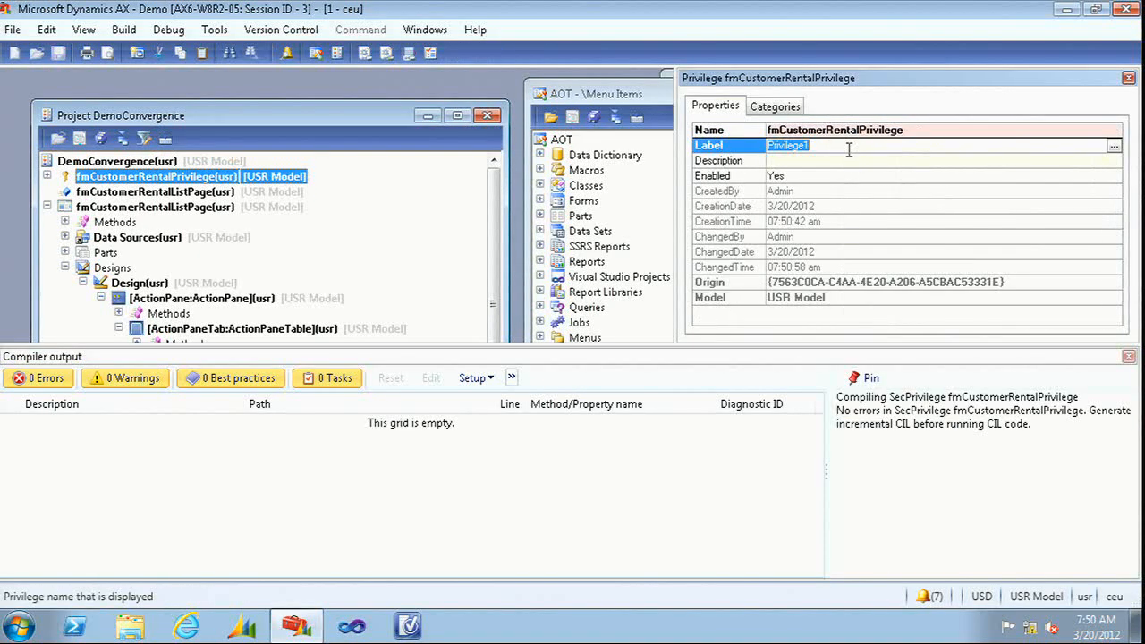
{"action": "type", "text": "Demo cu"}
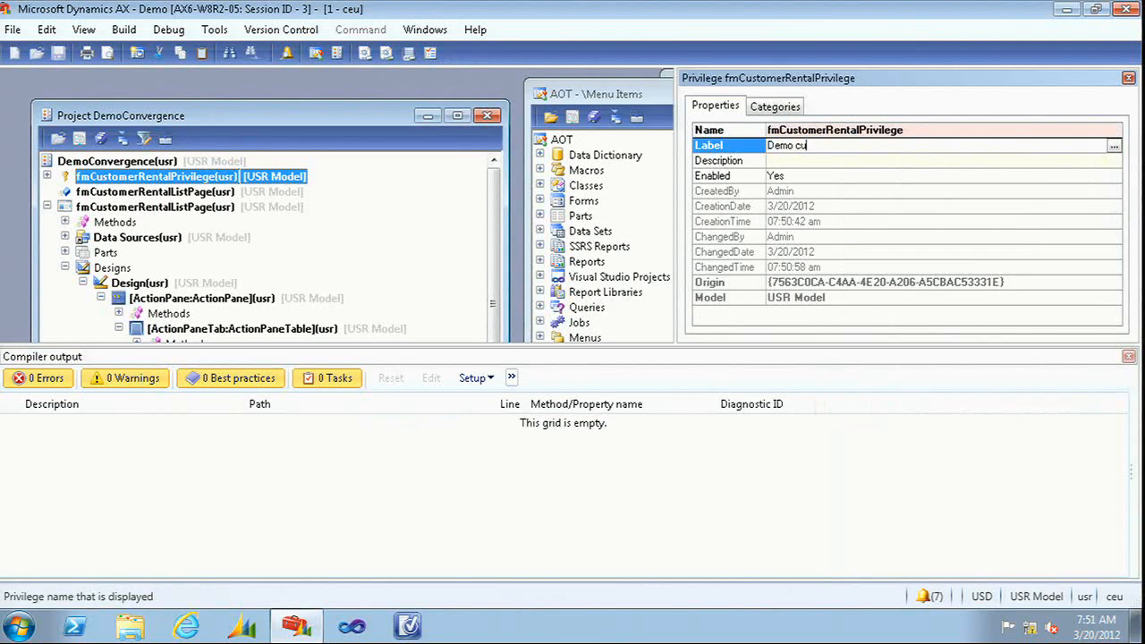
{"action": "type", "text": "stomer retnal privilege"}
{"action": "key", "text": "Return"}
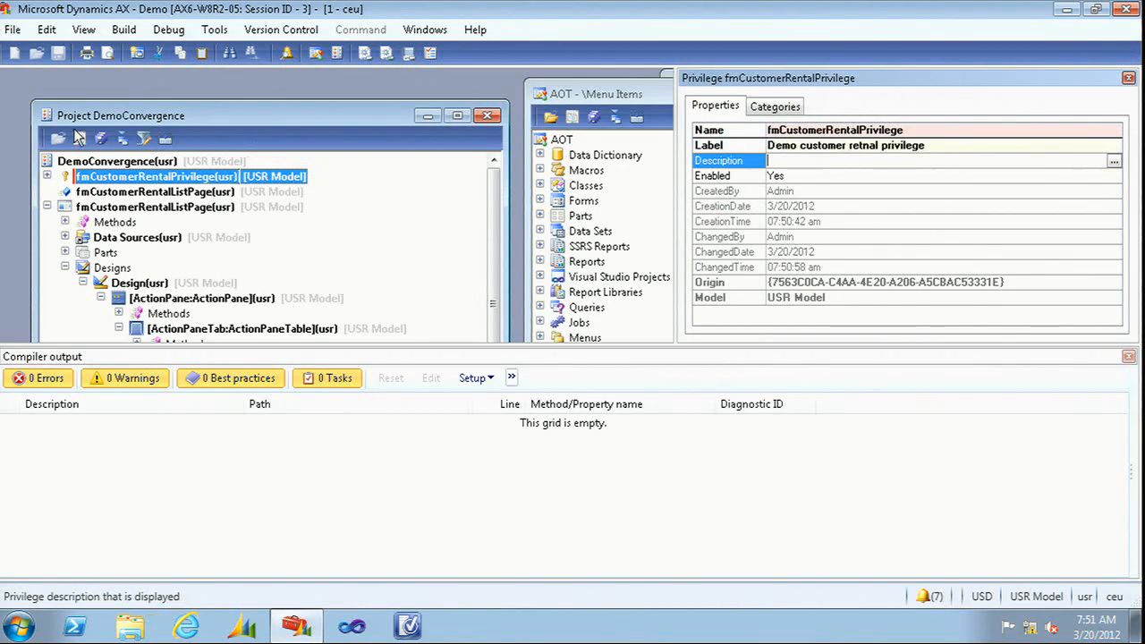
{"action": "left_click", "coordinate": [77, 177]}
{"action": "key", "text": "ctrl+s"}
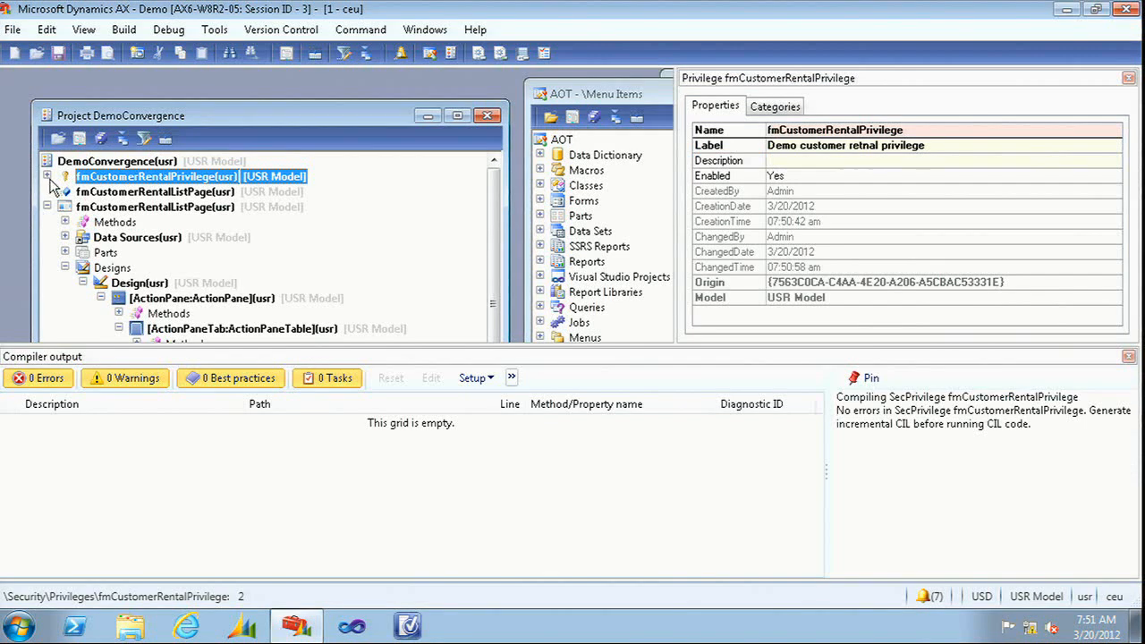
Add the fmCustomerRentalListPage menu item to the privilege's entry points with AccessLevel Delete, and compile the privilege
{"action": "left_click", "coordinate": [47, 176]}
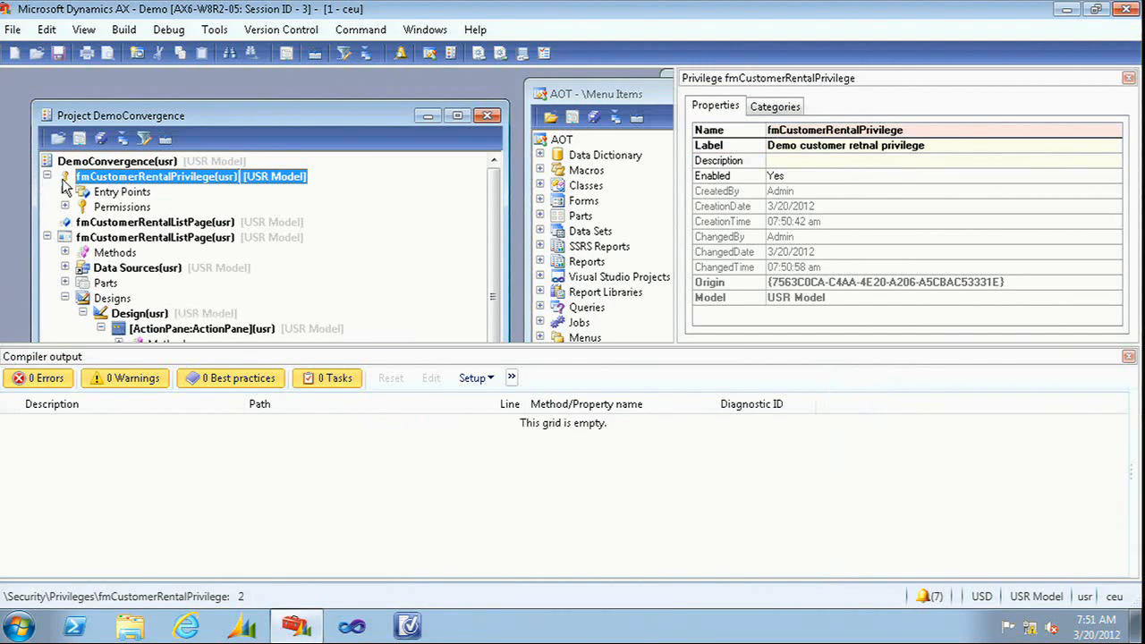
{"action": "left_click", "coordinate": [1128, 356]}
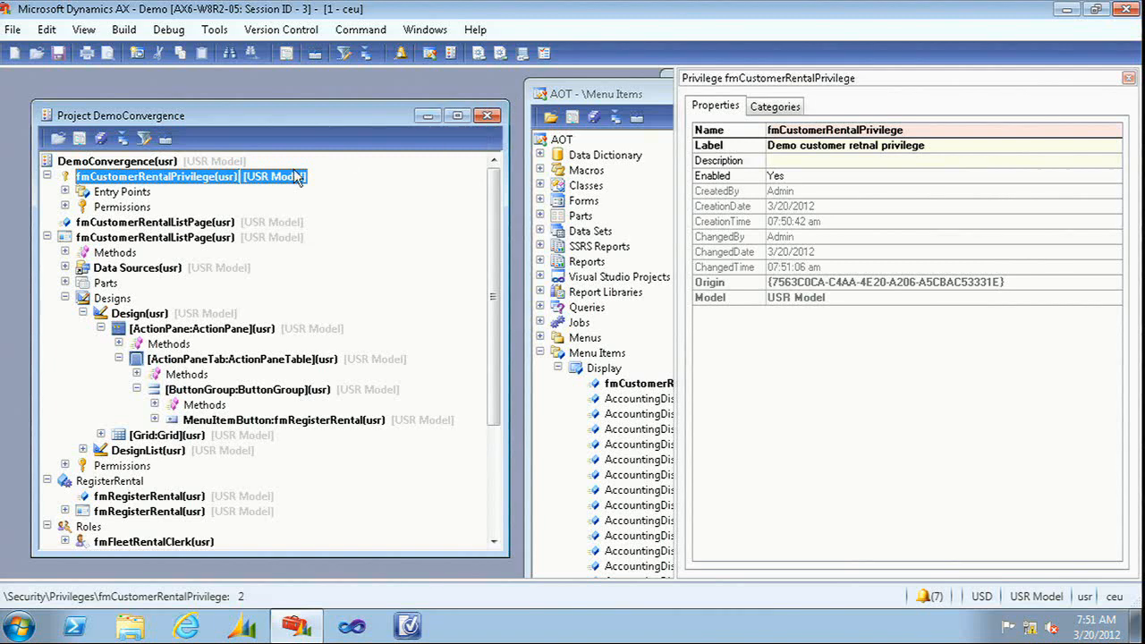
{"action": "left_click", "coordinate": [219, 220]}
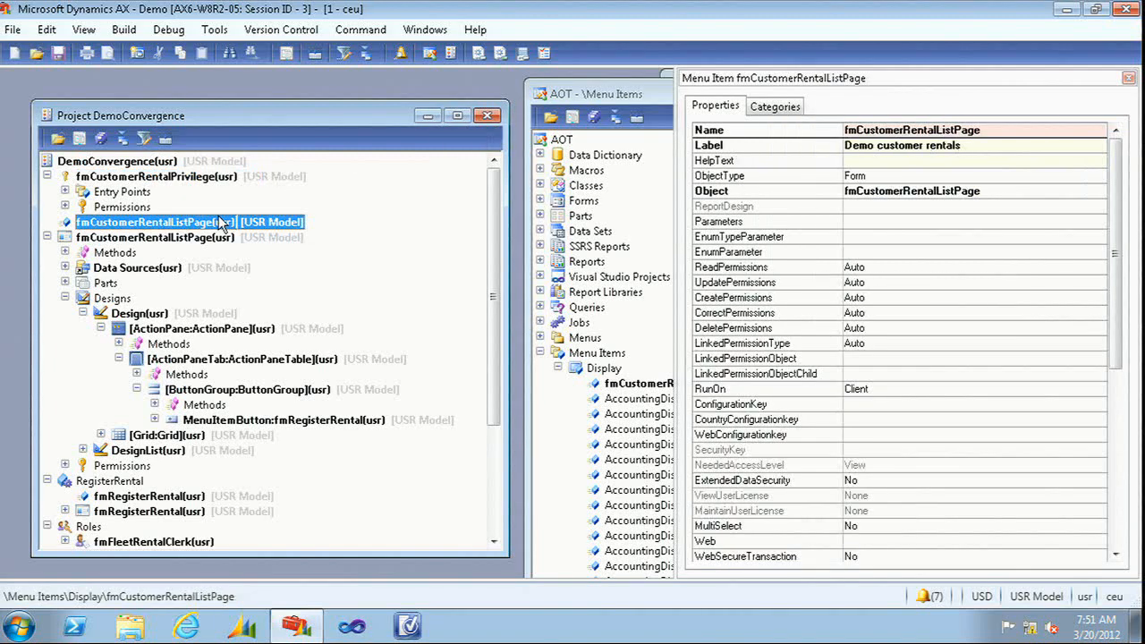
{"action": "left_click_drag", "start_coordinate": [214, 223], "coordinate": [159, 197]}
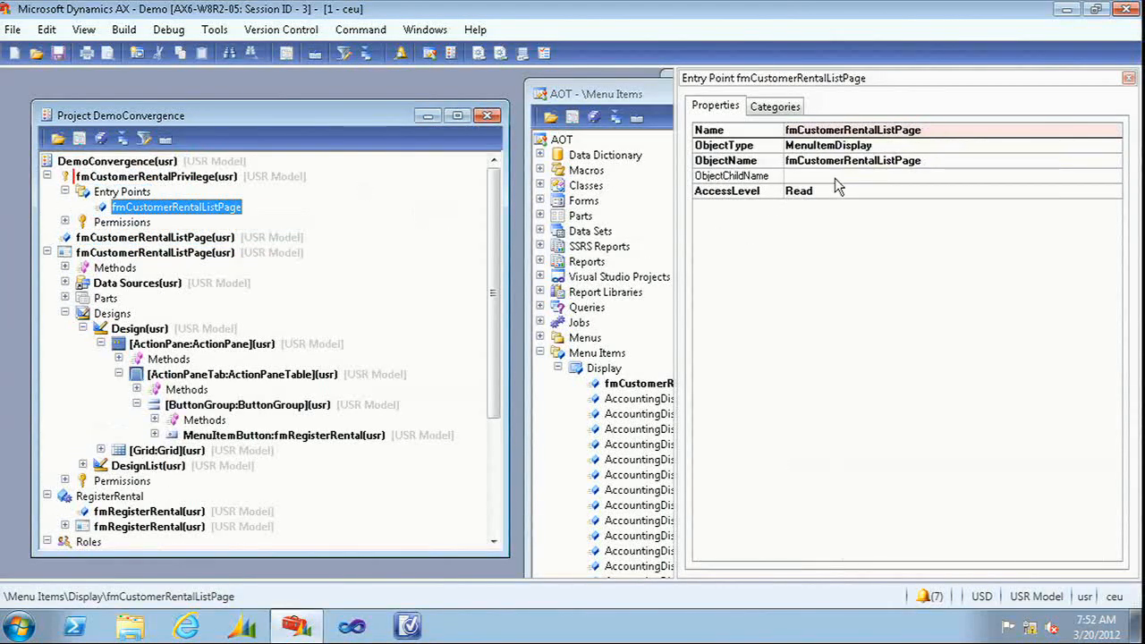
{"action": "left_click", "coordinate": [925, 189]}
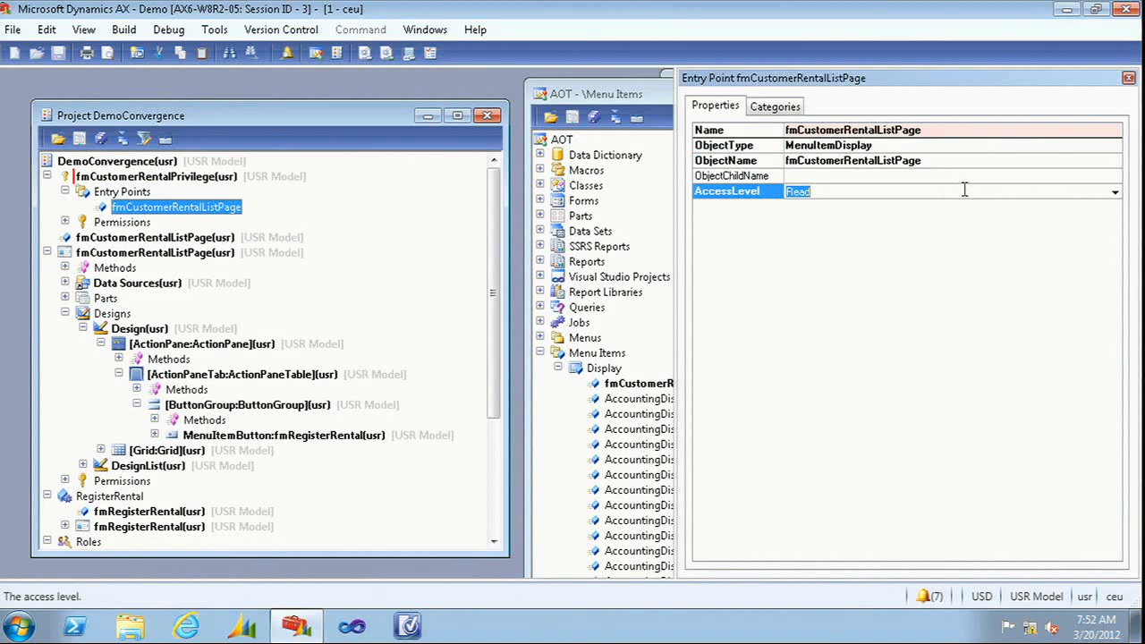
{"action": "left_click", "coordinate": [1115, 194]}
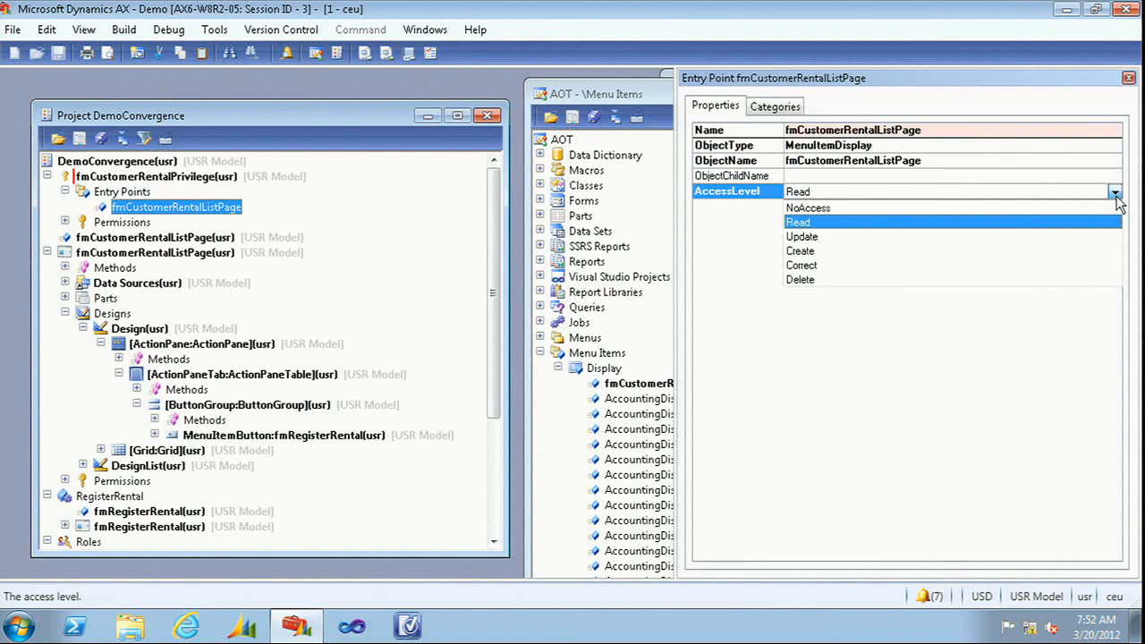
{"action": "left_click", "coordinate": [1019, 280]}
{"action": "left_click", "coordinate": [145, 141]}
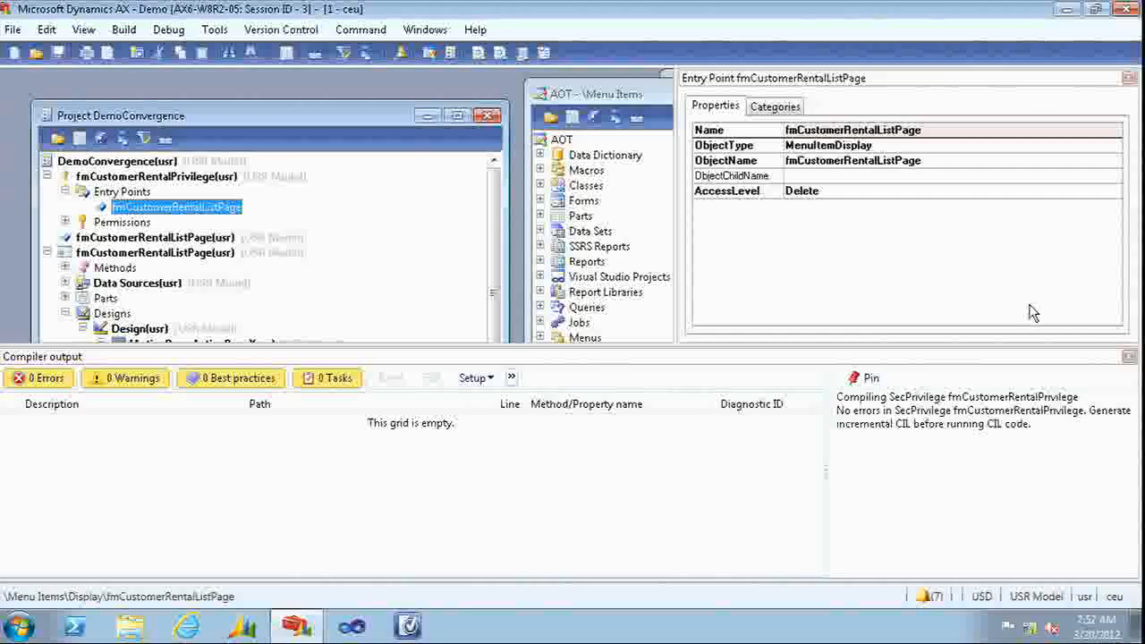
{"action": "left_click", "coordinate": [1128, 356]}
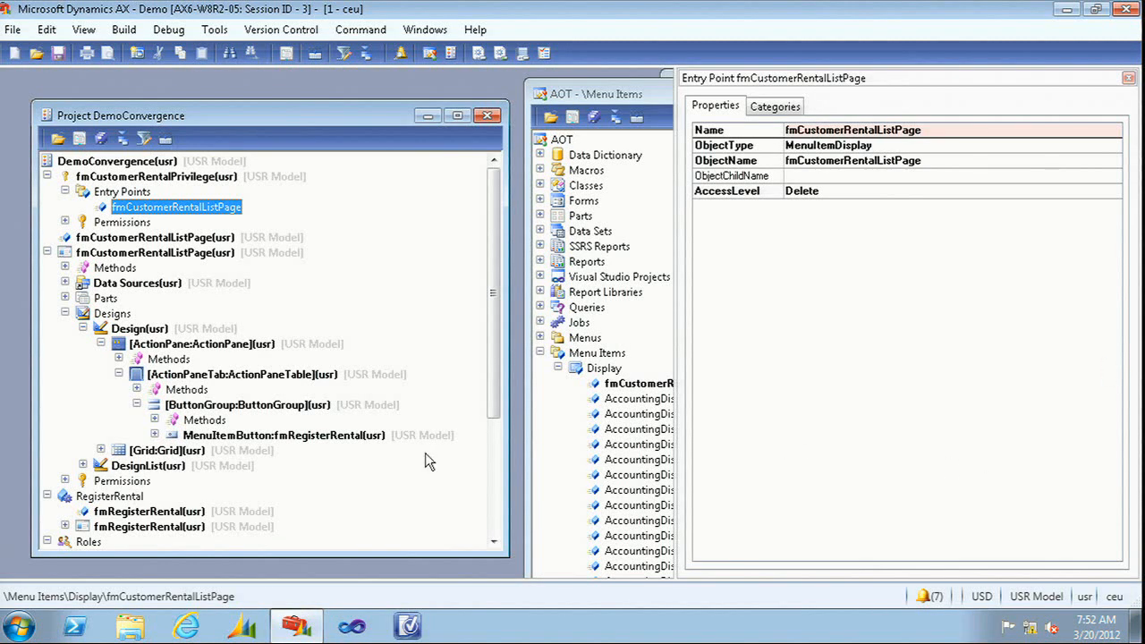
Add the fmRegisterRental menu item to the privilege's entry points with AccessLevel Correct, and compile the privilege
{"action": "left_click_drag", "start_coordinate": [139, 514], "coordinate": [129, 195]}
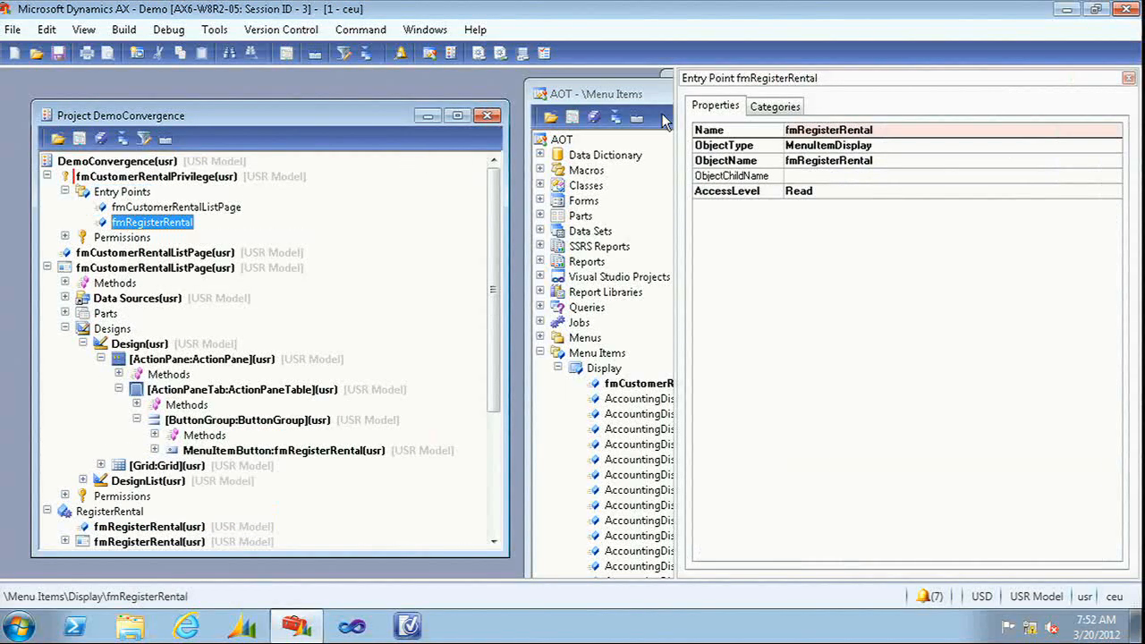
{"action": "left_click", "coordinate": [876, 190]}
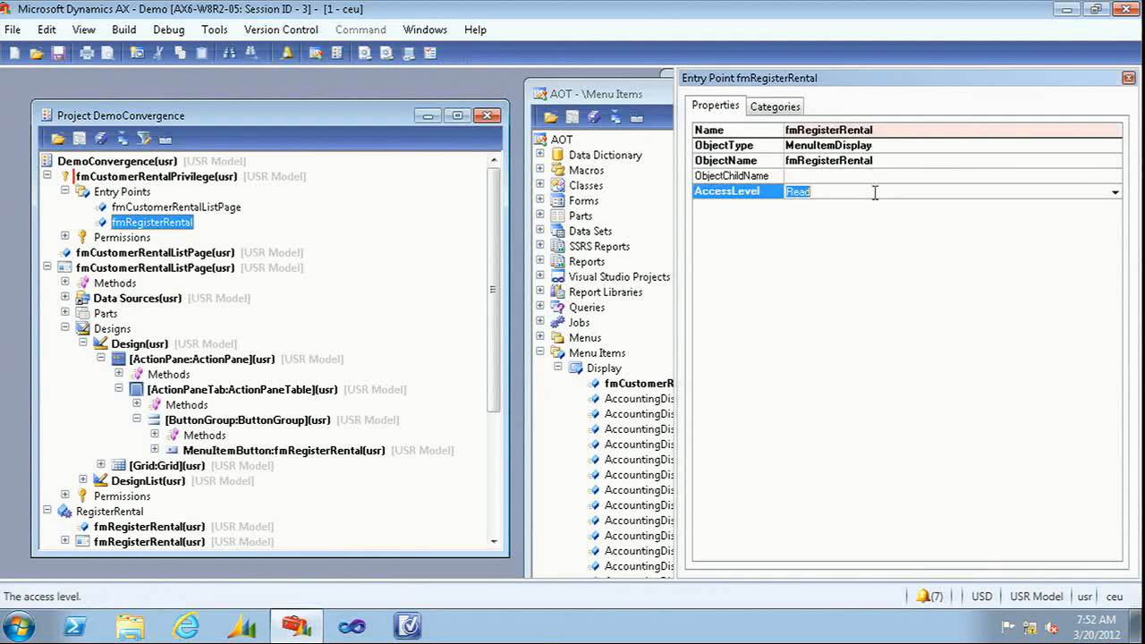
{"action": "left_click", "coordinate": [1113, 191]}
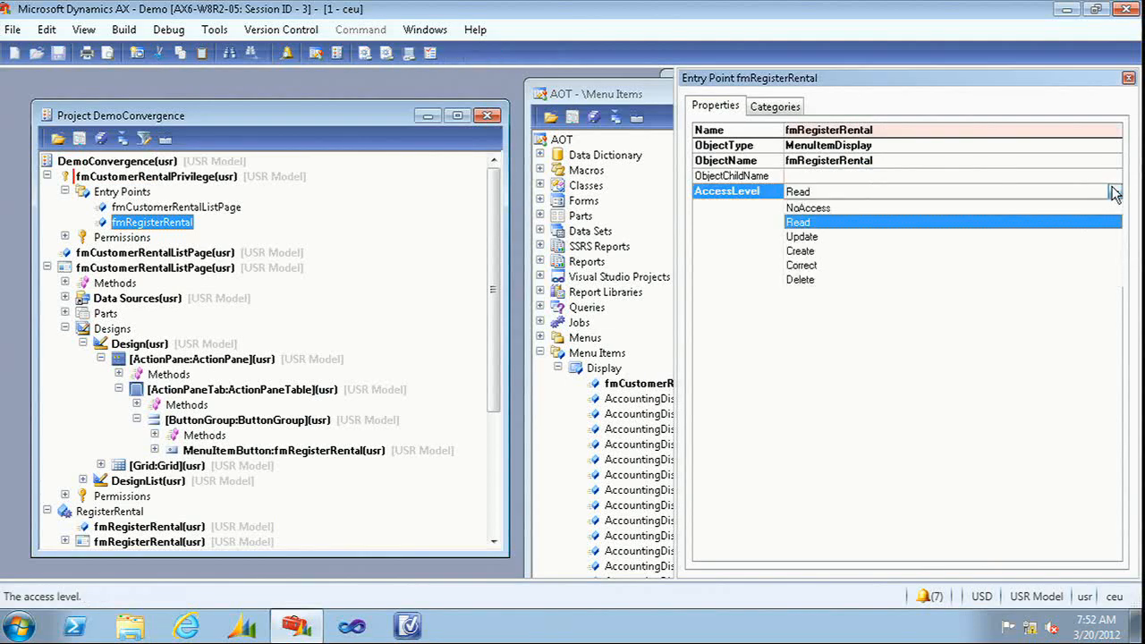
{"action": "left_click", "coordinate": [1005, 265]}
{"action": "left_click", "coordinate": [101, 139]}
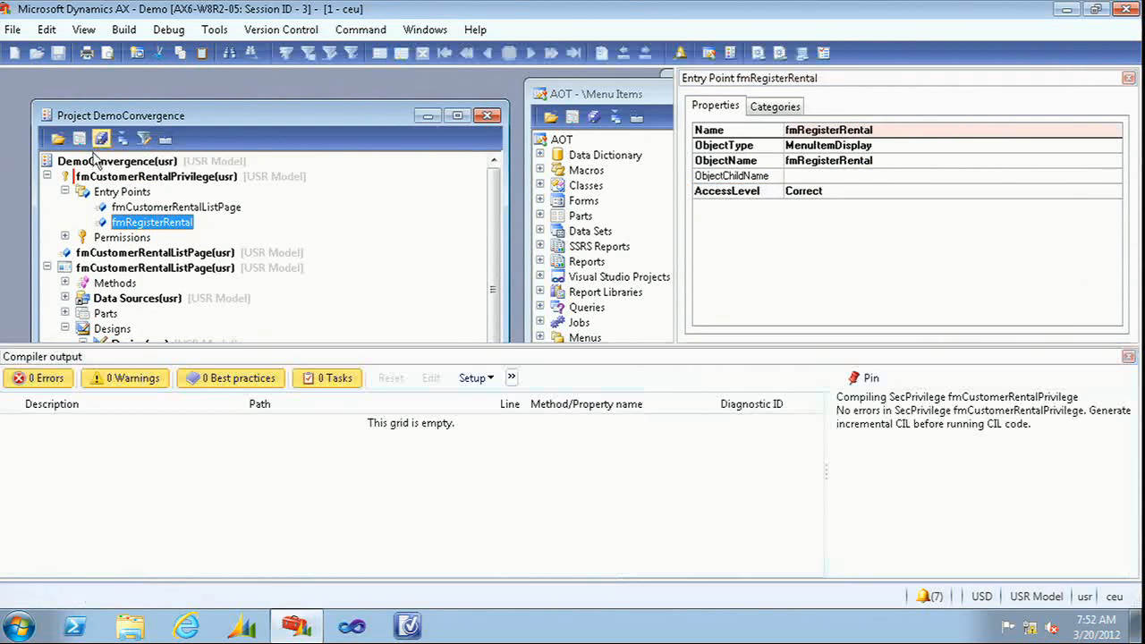
{"action": "left_click", "coordinate": [47, 176]}
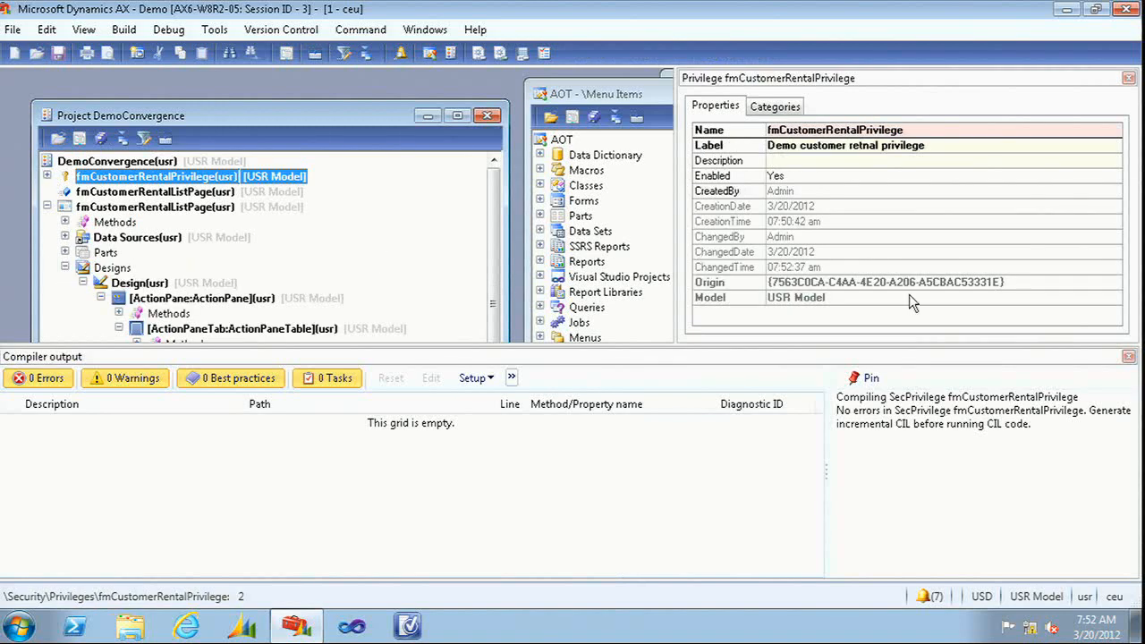
{"action": "left_click", "coordinate": [48, 177]}
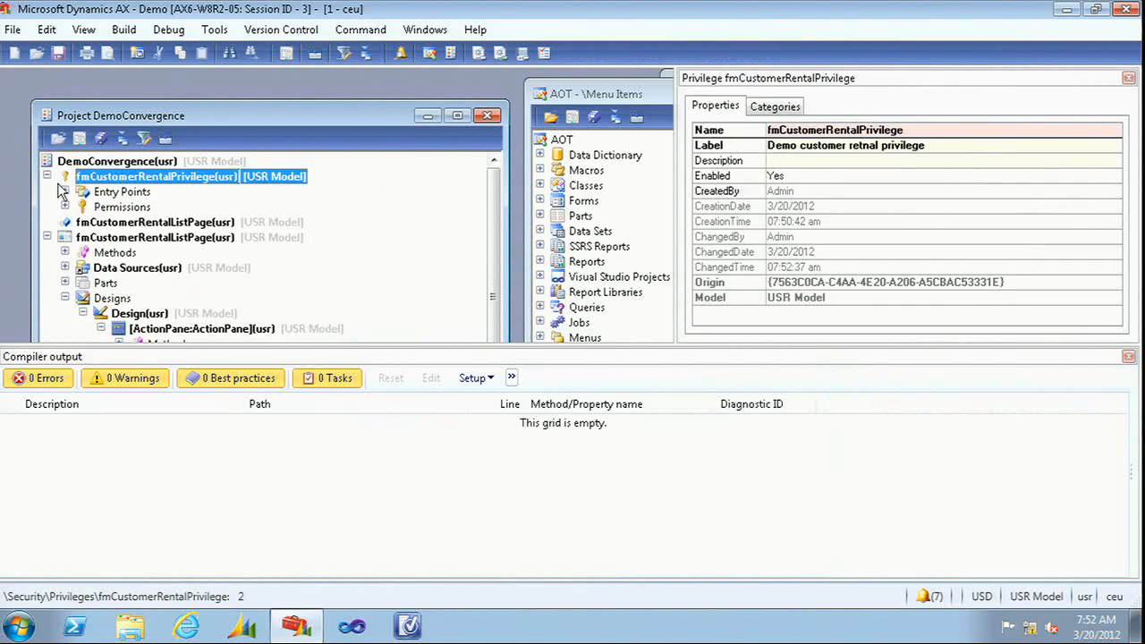
{"action": "left_click", "coordinate": [64, 191]}
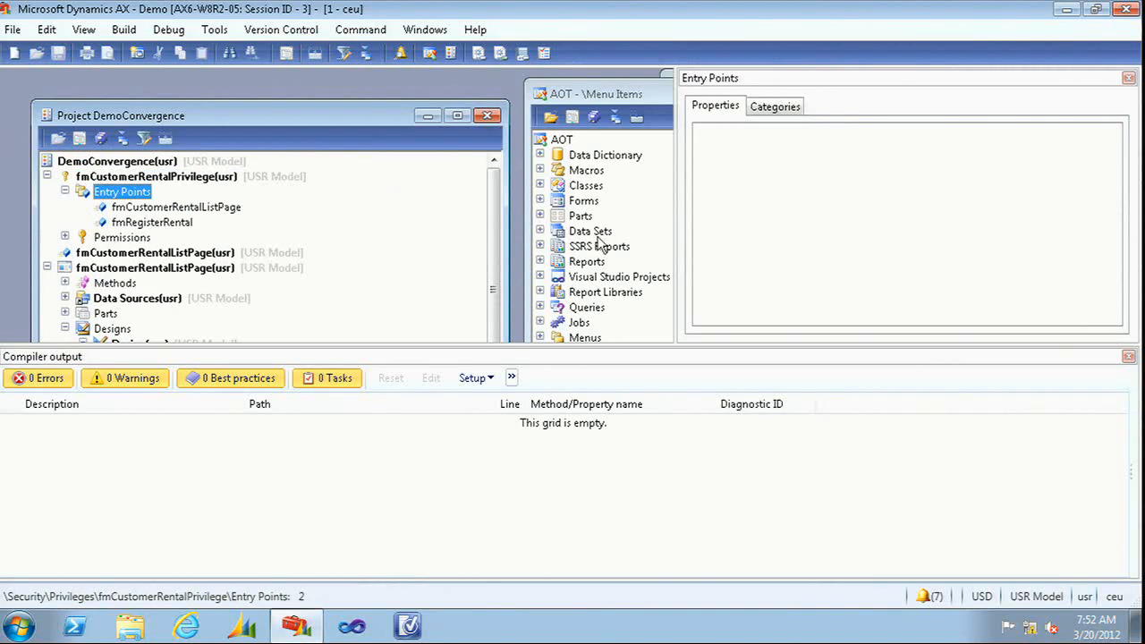
{"action": "left_click", "coordinate": [1129, 357]}
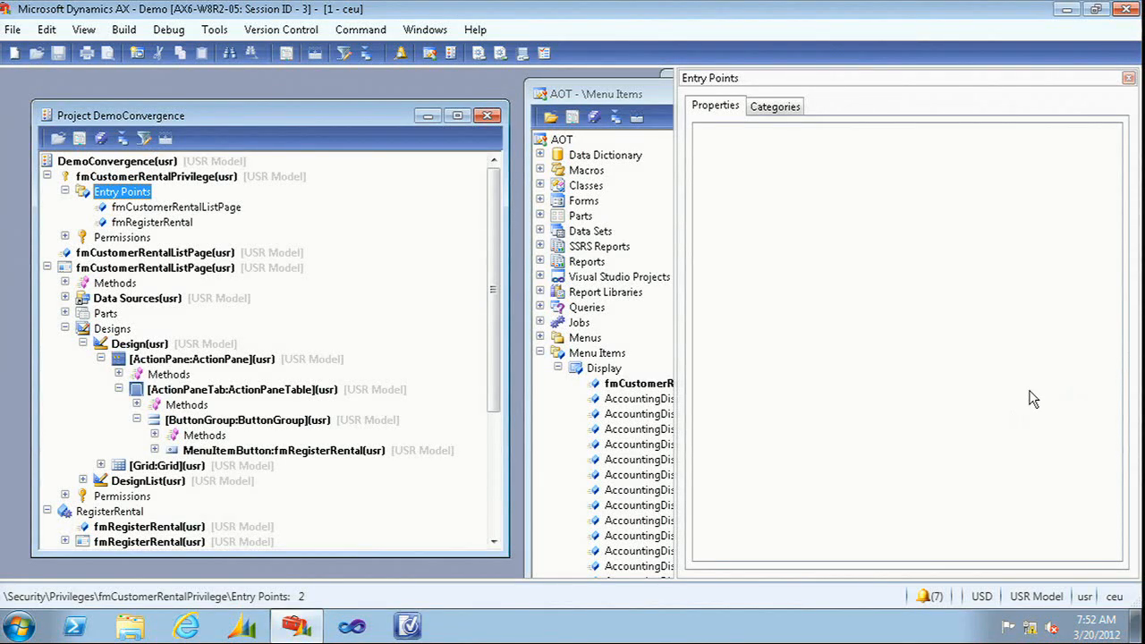
Assign fmCustomerRentalPrivilege to the privileges of the fmFleetRentalClerk role and compile the role
{"action": "scroll", "coordinate": [495, 268], "scroll_direction": "down", "scroll_amount": 4}
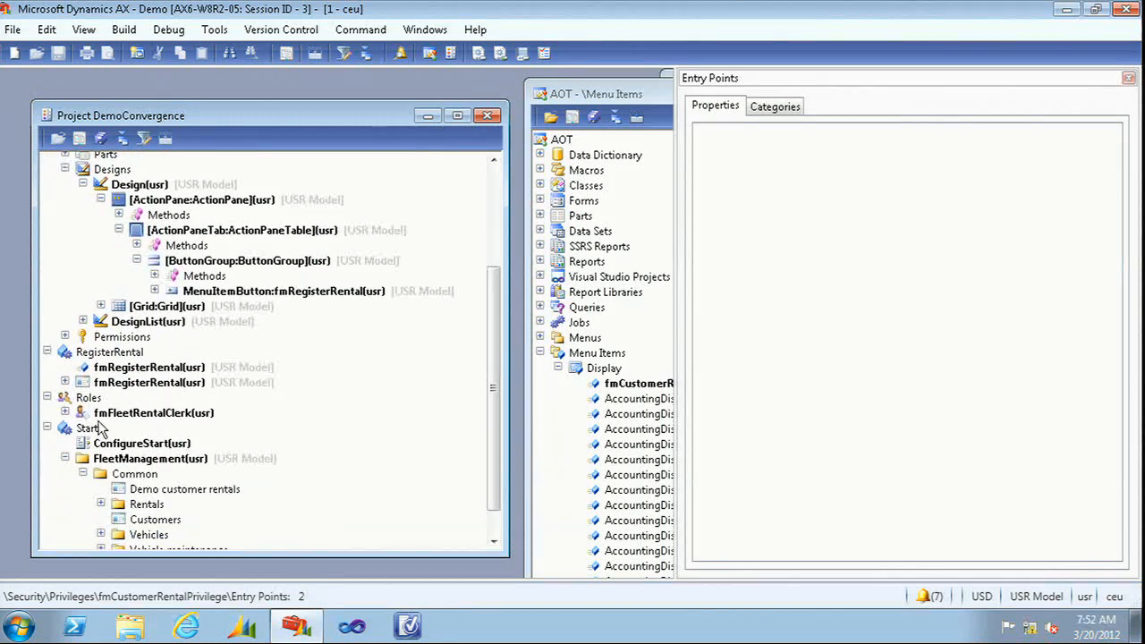
{"action": "left_click", "coordinate": [90, 414]}
{"action": "left_click", "coordinate": [65, 413]}
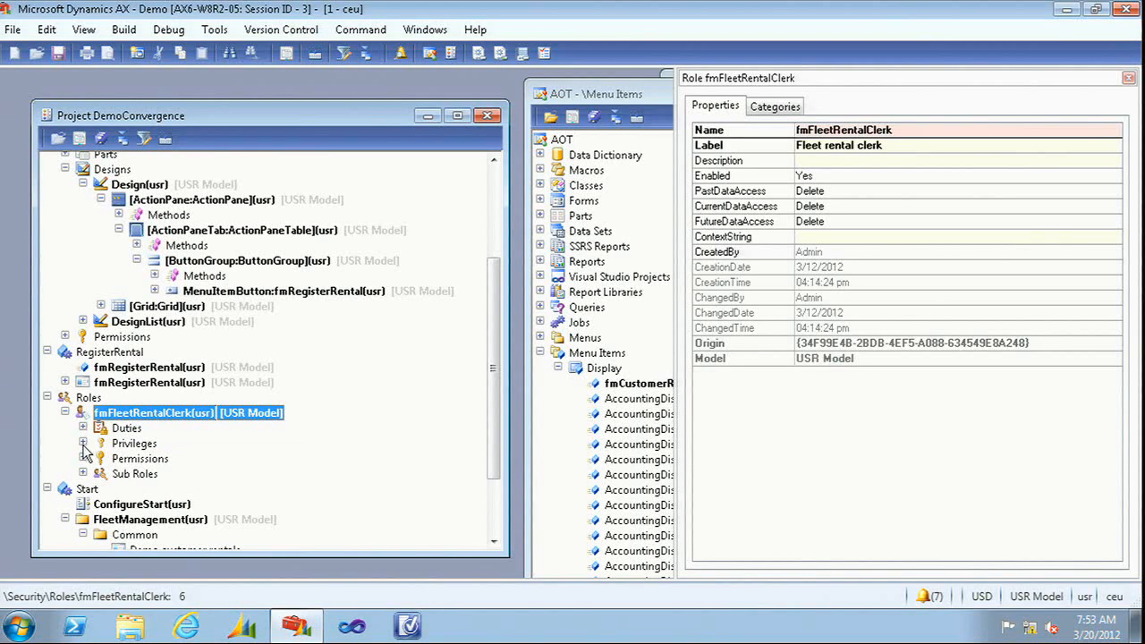
{"action": "left_click", "coordinate": [153, 444]}
{"action": "left_click_drag", "start_coordinate": [486, 394], "coordinate": [491, 328]}
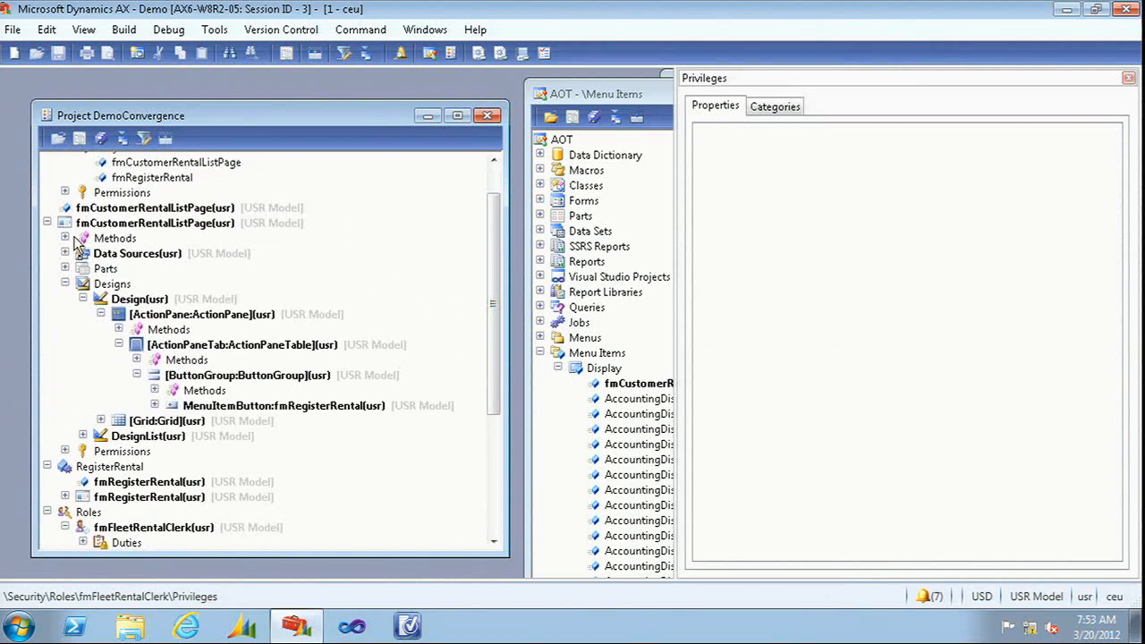
{"action": "left_click", "coordinate": [47, 222]}
{"action": "left_click_drag", "start_coordinate": [490, 261], "coordinate": [490, 234]}
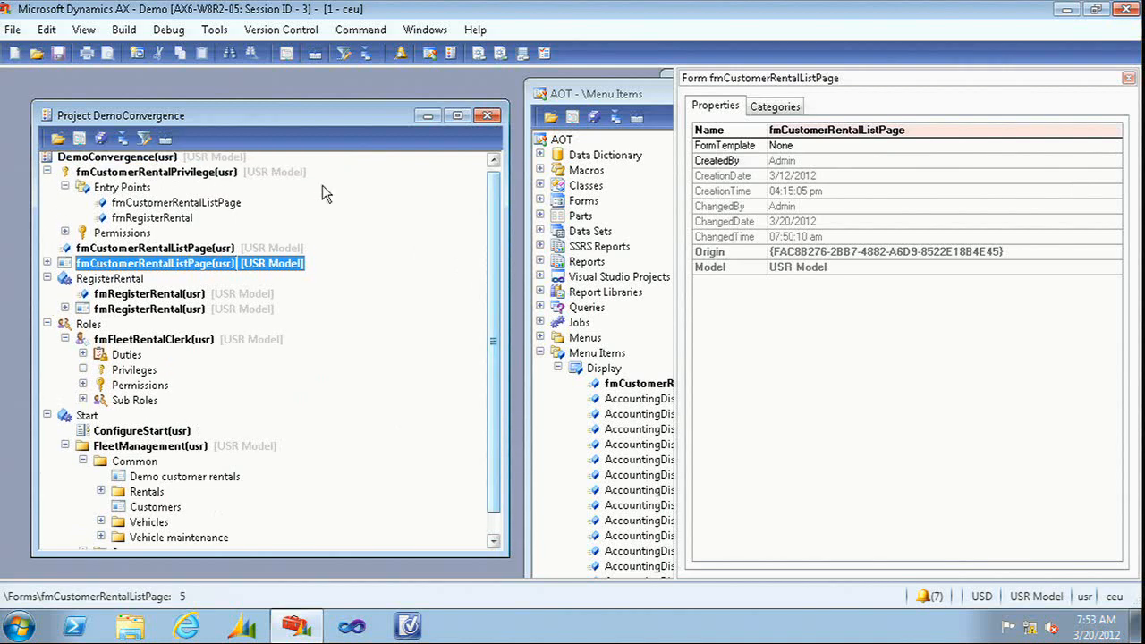
{"action": "left_click", "coordinate": [170, 173]}
{"action": "left_click_drag", "start_coordinate": [173, 202], "coordinate": [157, 380]}
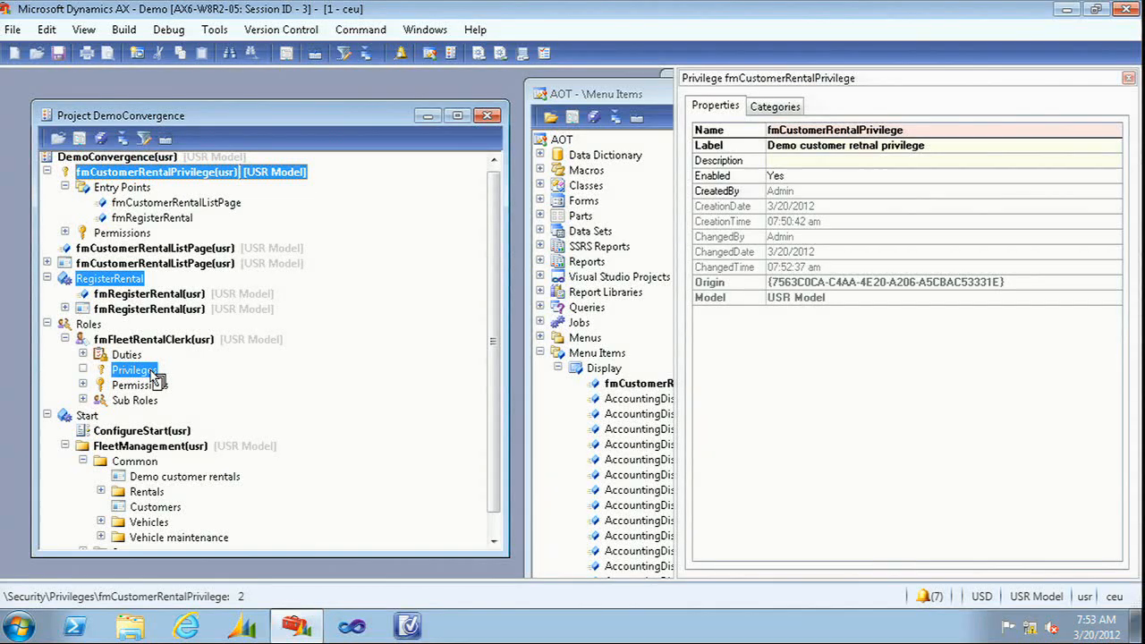
{"action": "left_click_drag", "start_coordinate": [154, 374], "coordinate": [154, 375]}
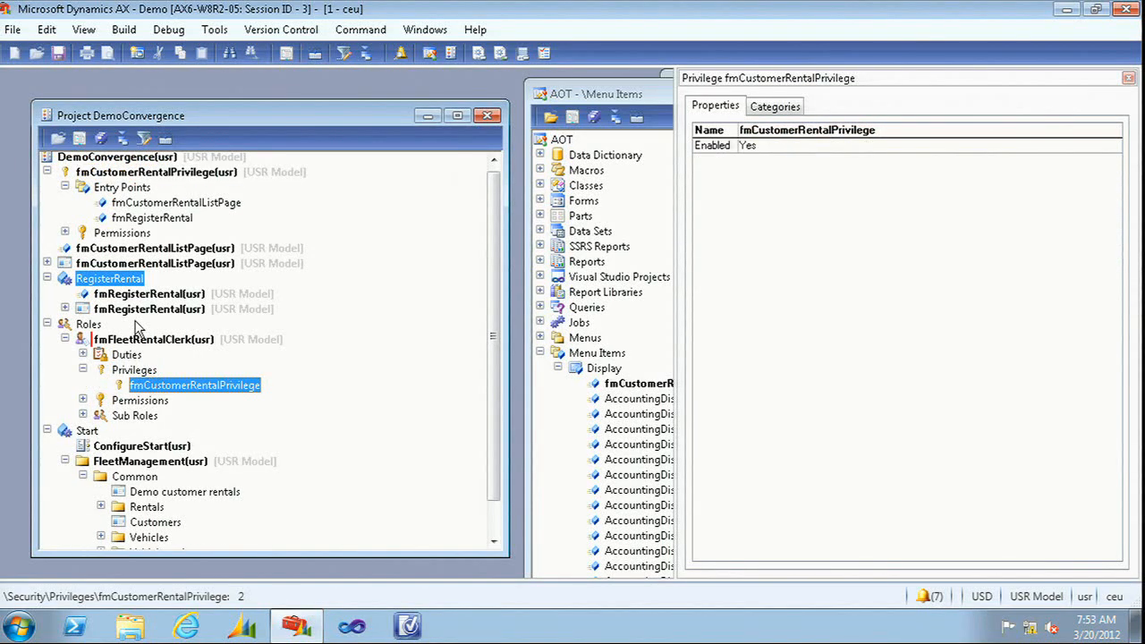
{"action": "left_click", "coordinate": [139, 341]}
{"action": "left_click", "coordinate": [100, 139]}
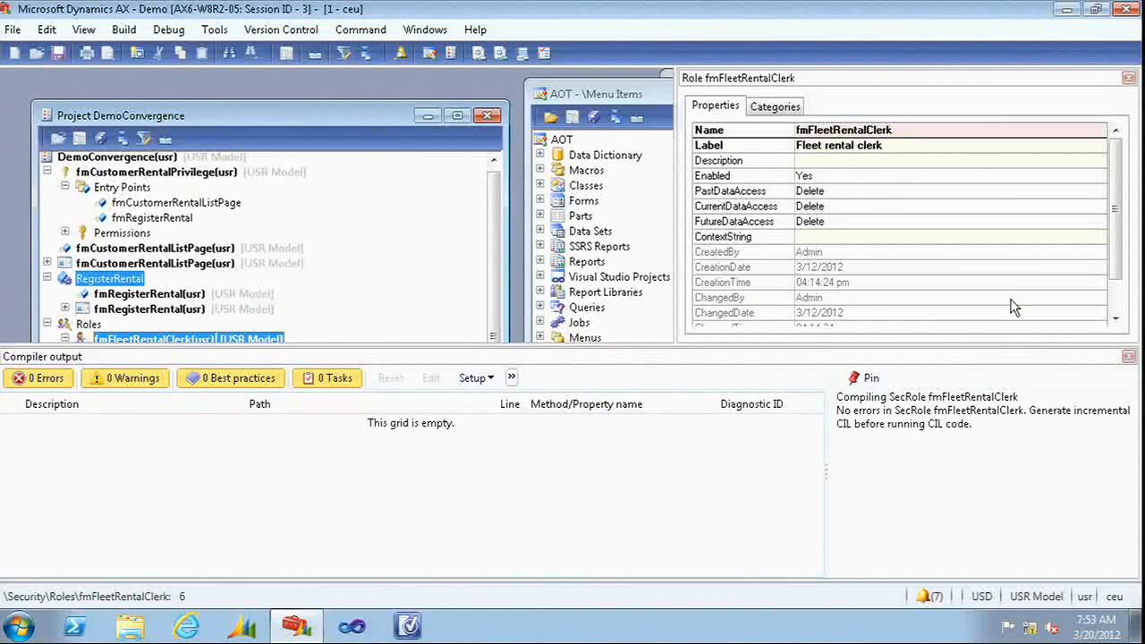
Start the rental clerk user's Dynamics AX client, check access to the Demo customer rentals list and Register rental form, and close the client
{"action": "left_click", "coordinate": [1127, 356]}
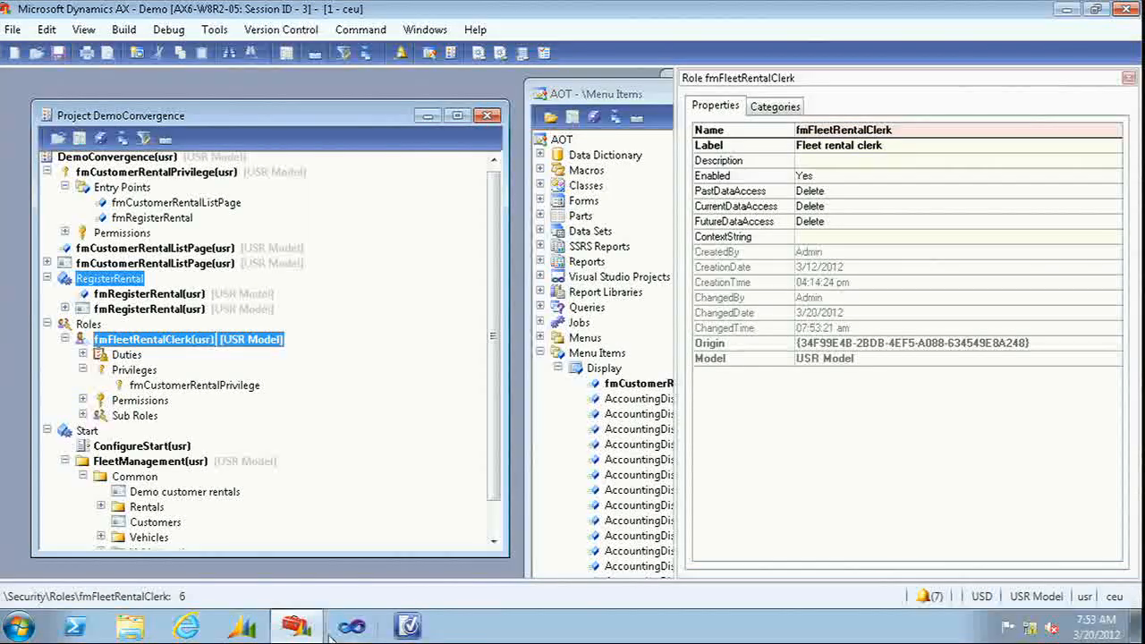
{"action": "left_click", "coordinate": [297, 626]}
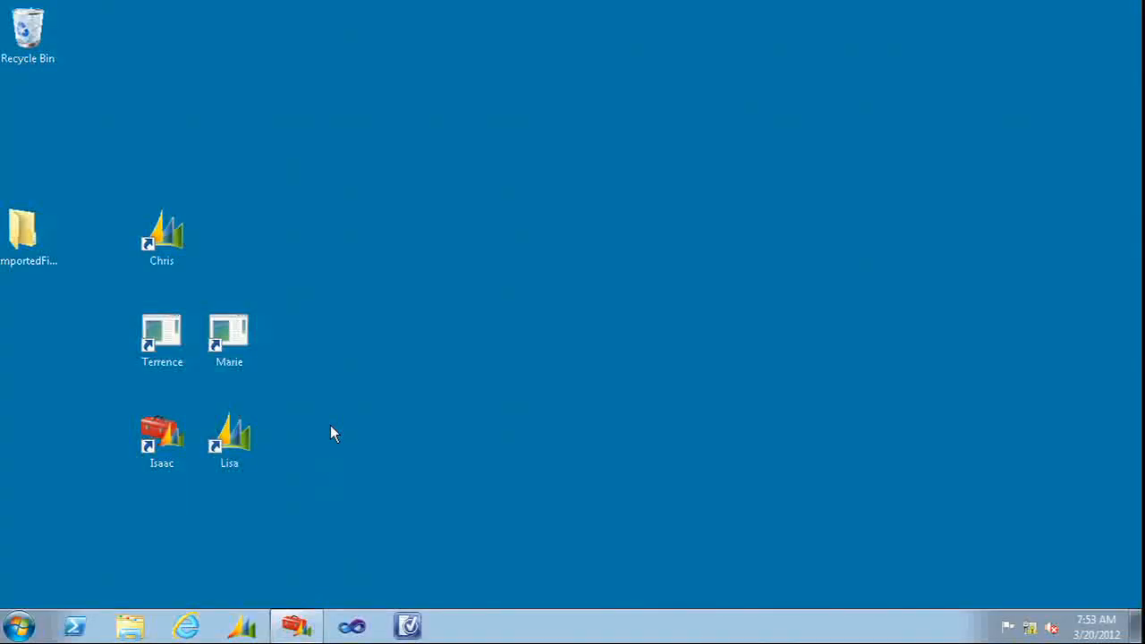
{"action": "double_click", "coordinate": [251, 448]}
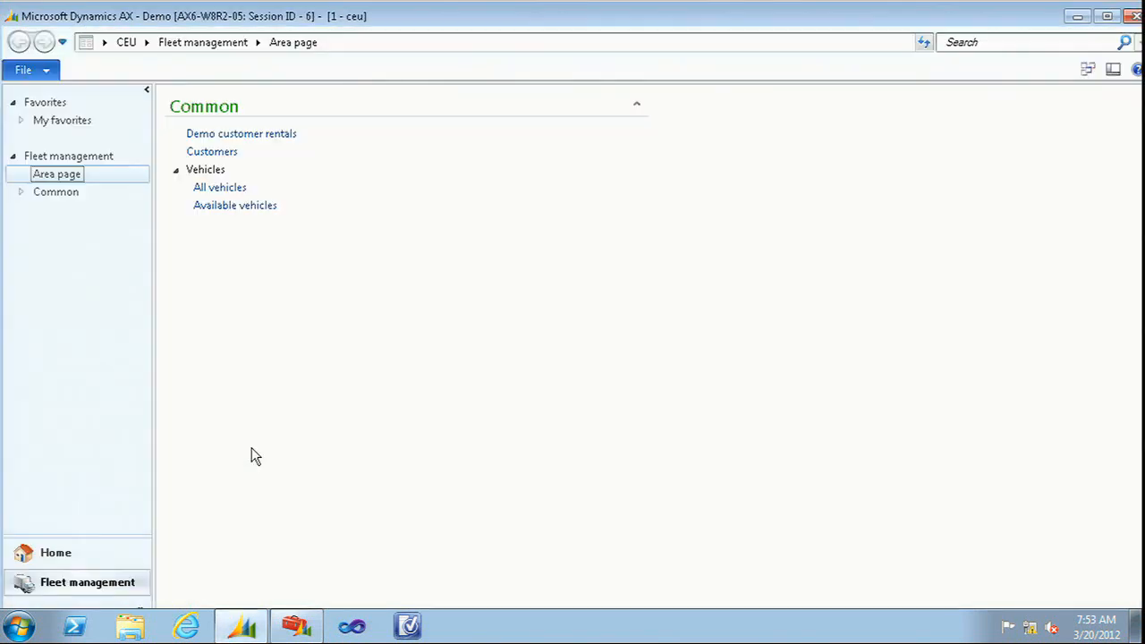
{"action": "left_click", "coordinate": [231, 136]}
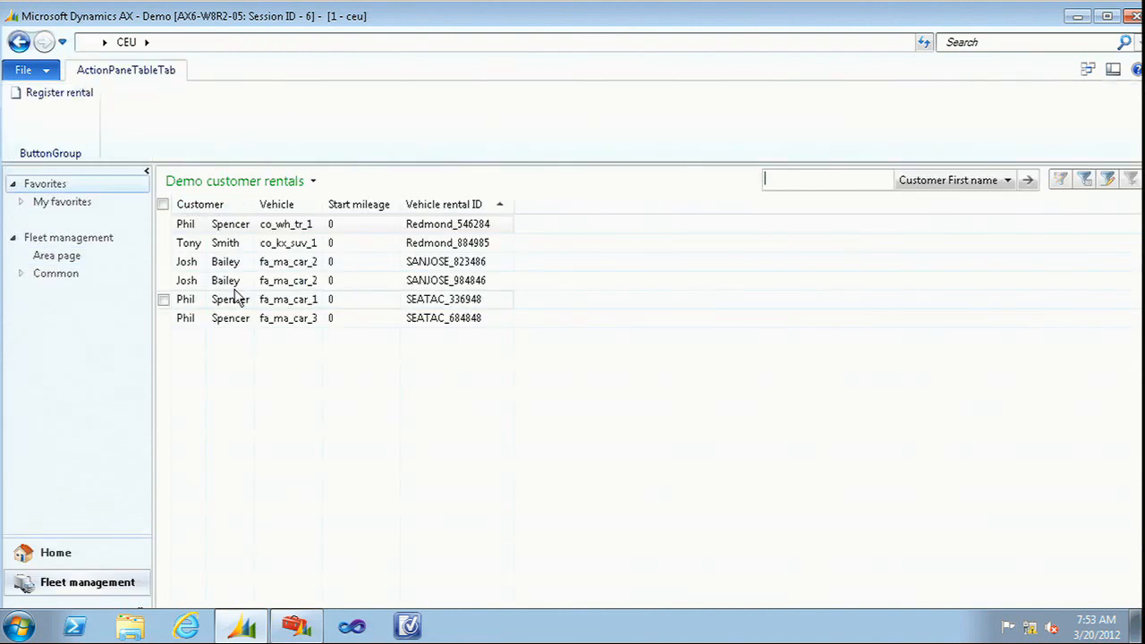
{"action": "left_click", "coordinate": [72, 108]}
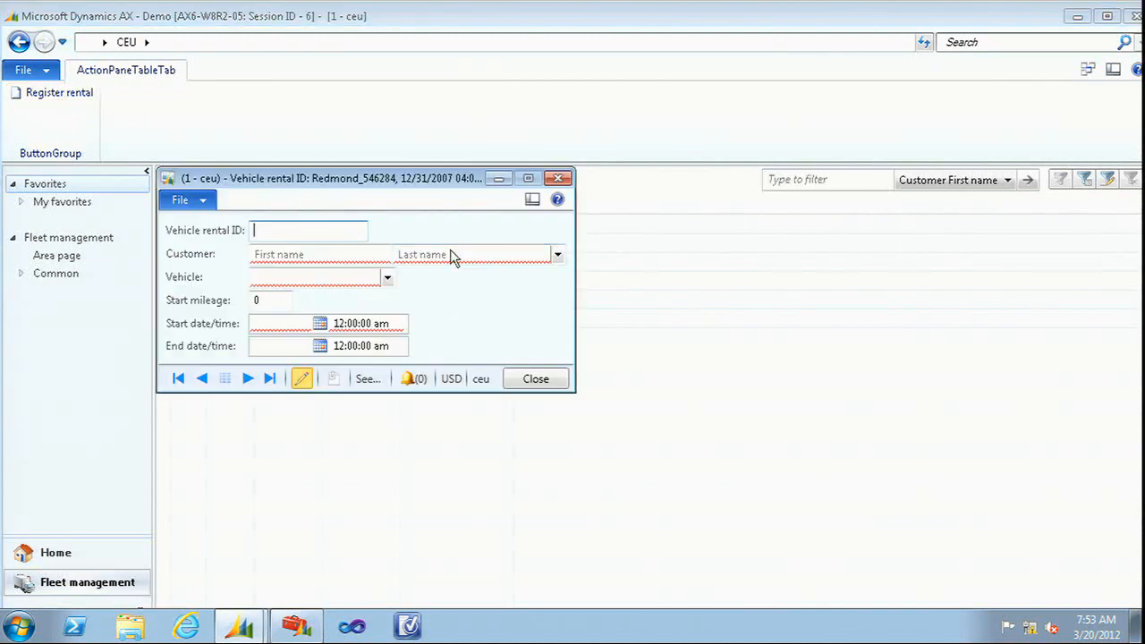
{"action": "left_click", "coordinate": [554, 177]}
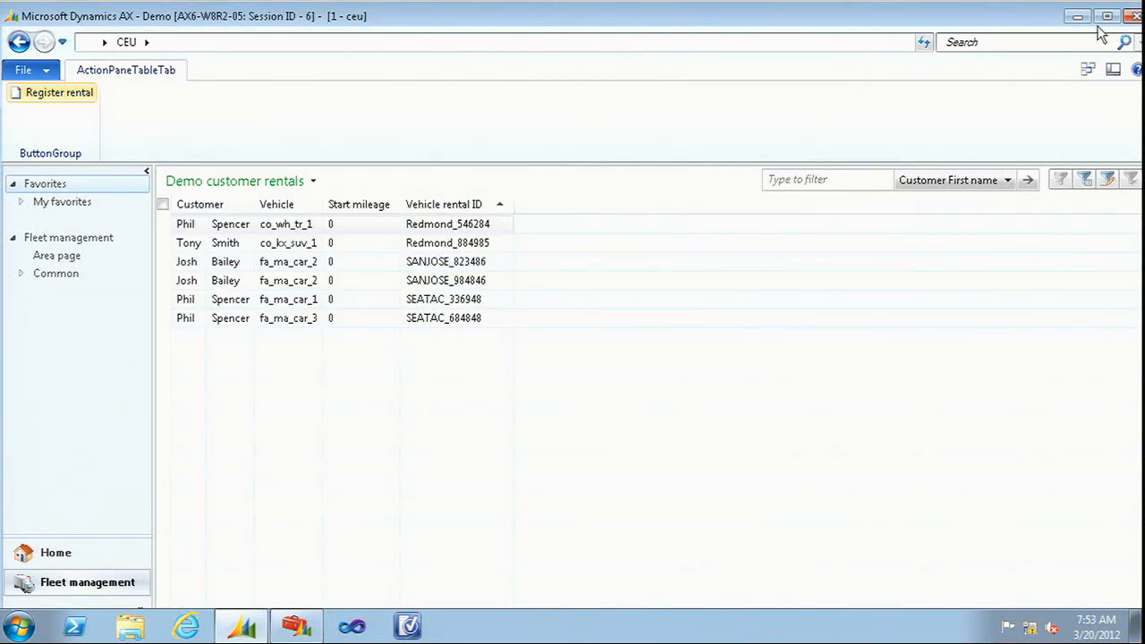
{"action": "left_click", "coordinate": [1132, 20]}
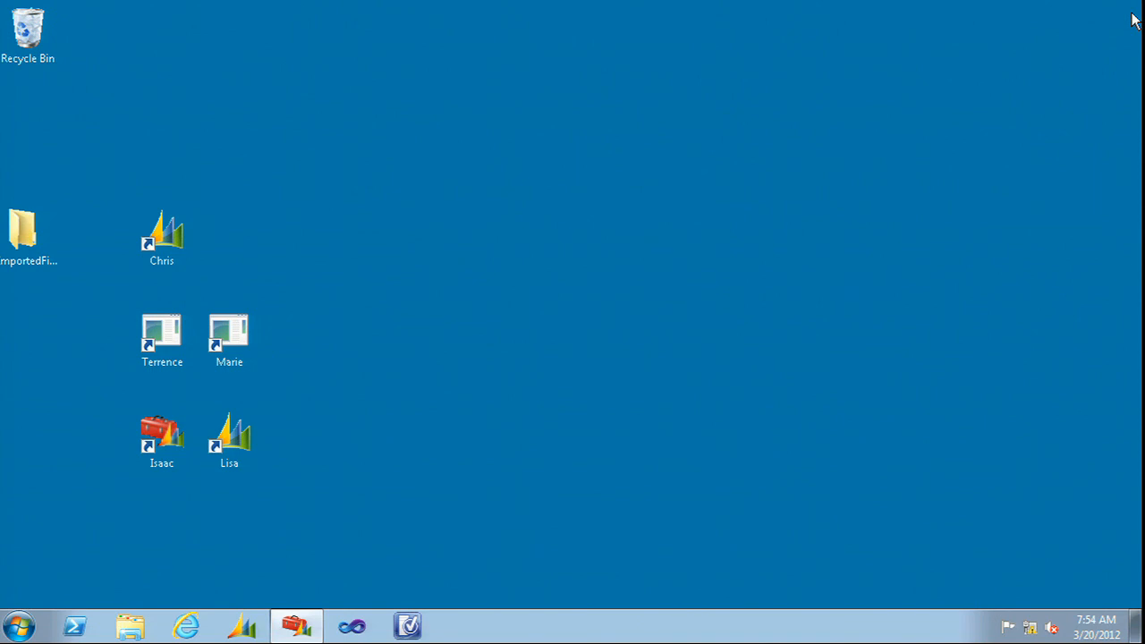
{"action": "mouse_move", "coordinate": [1140, 2]}
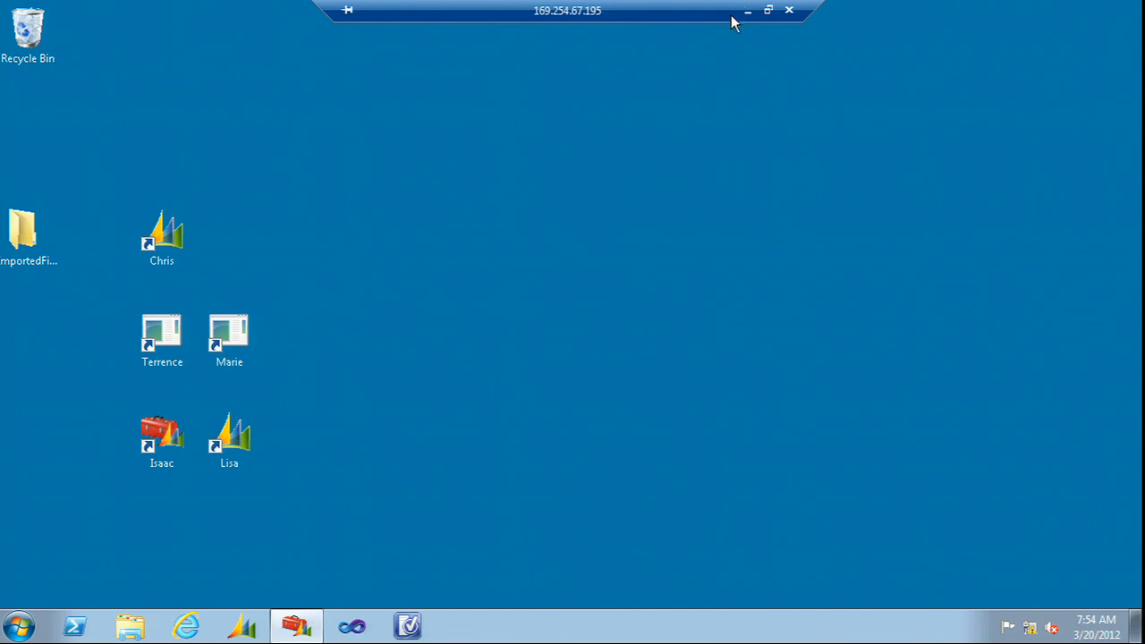
{"action": "left_click", "coordinate": [744, 17]}
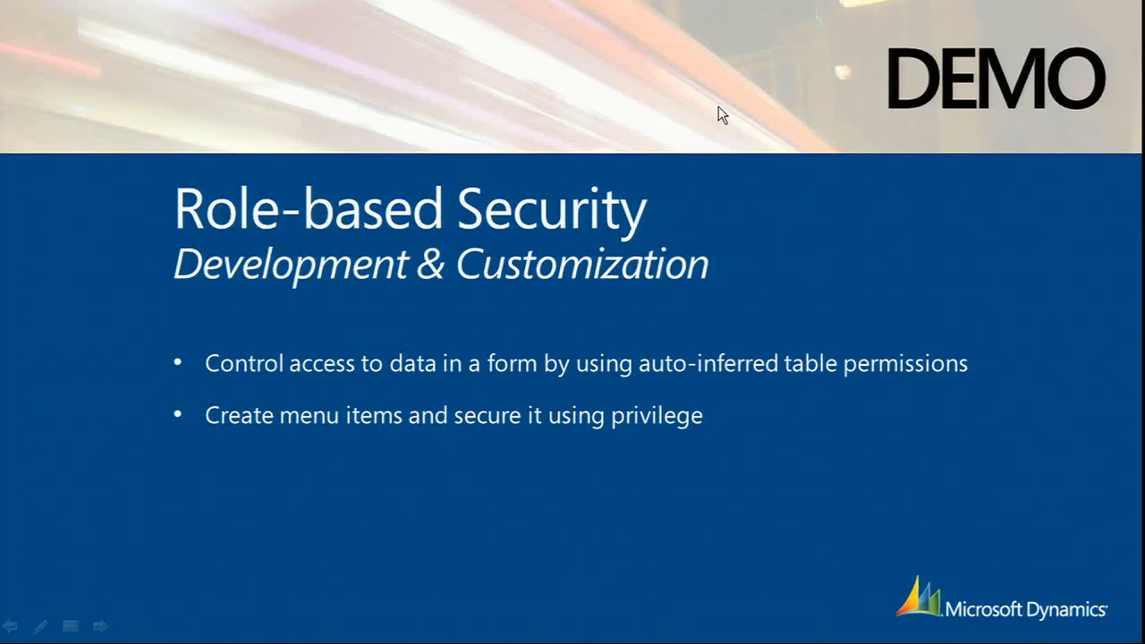
{"action": "left_click", "coordinate": [715, 122]}
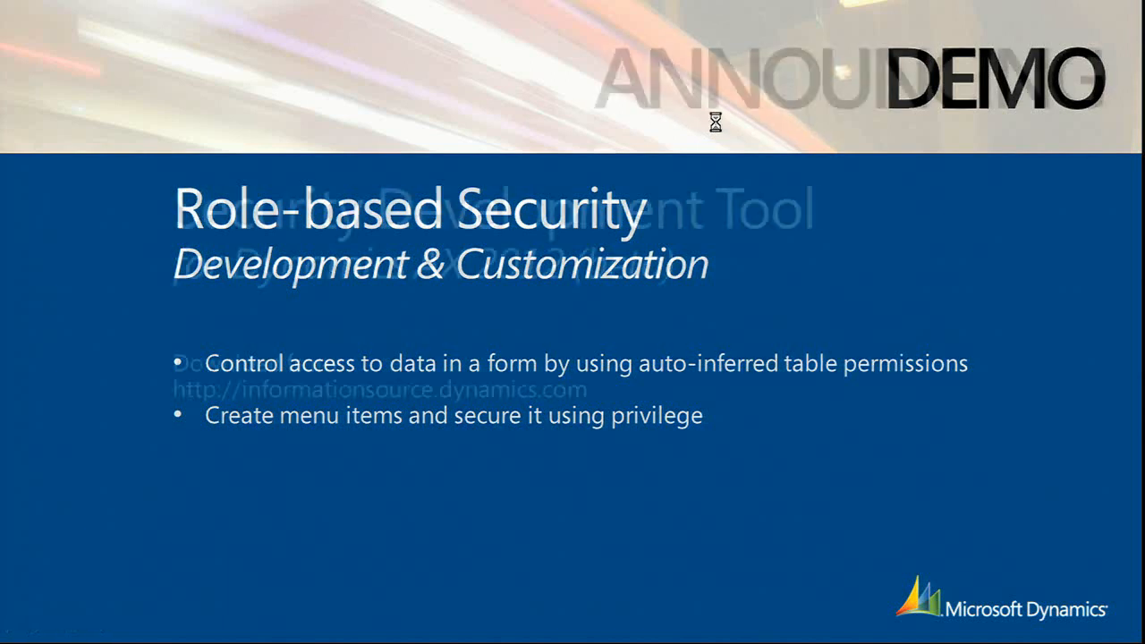
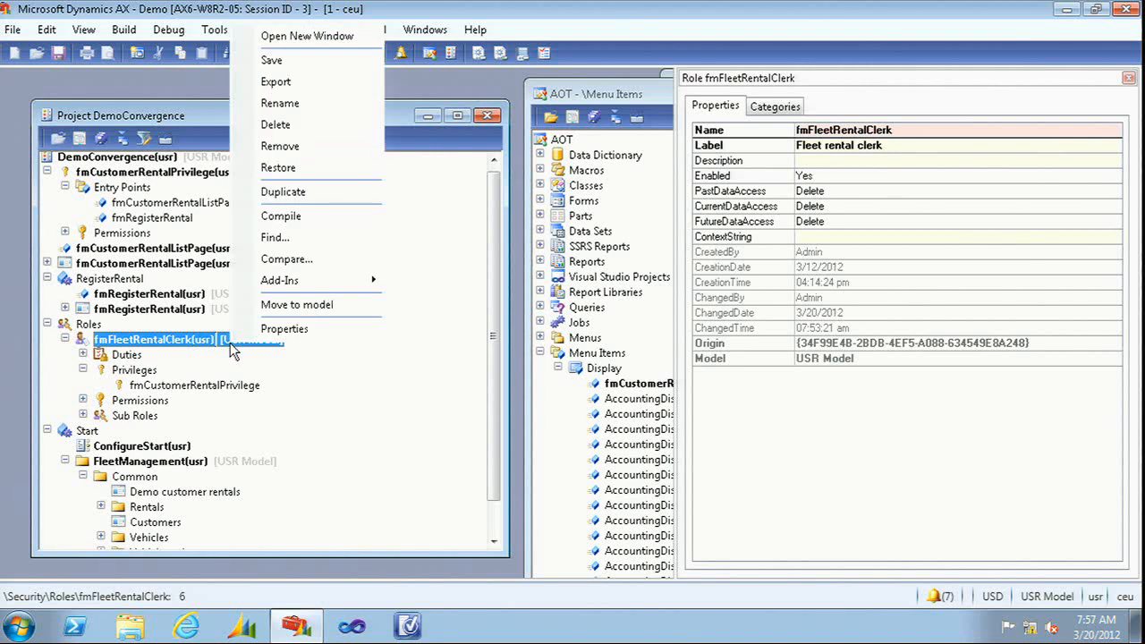
Open the Security development tool for the fmFleetRentalClerk role
{"action": "mouse_move", "coordinate": [309, 288]}
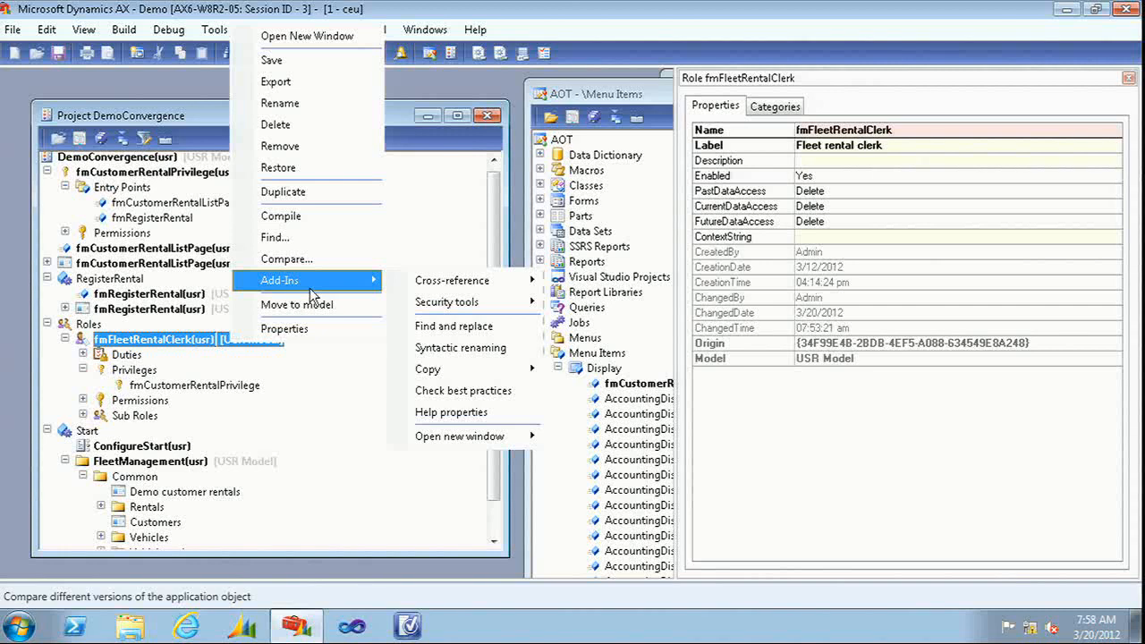
{"action": "mouse_move", "coordinate": [468, 301]}
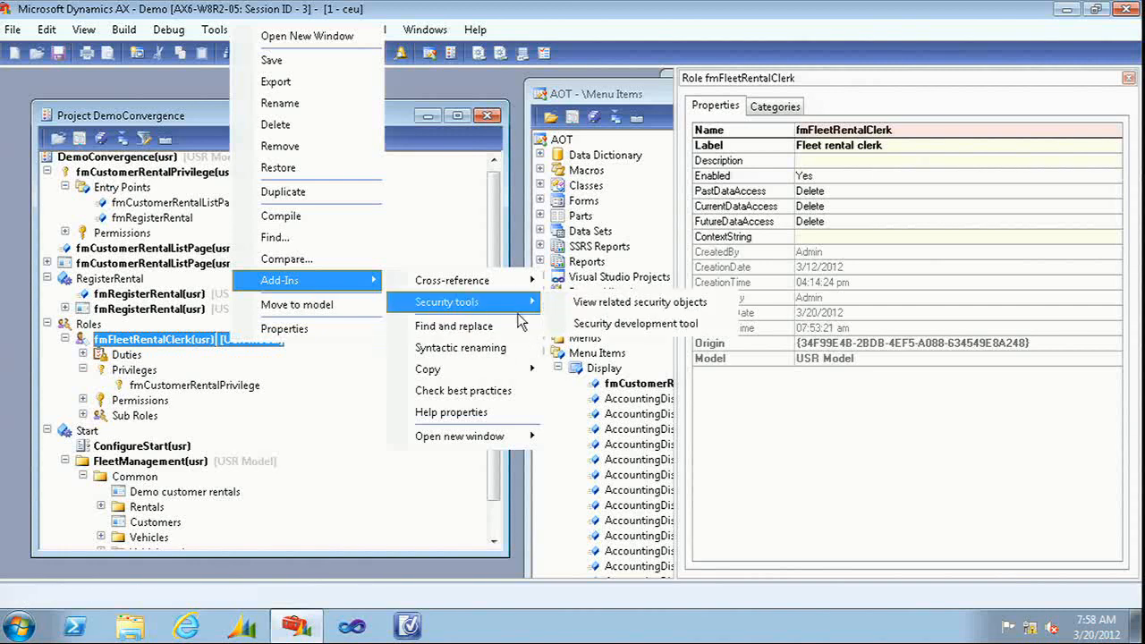
{"action": "left_click", "coordinate": [570, 328]}
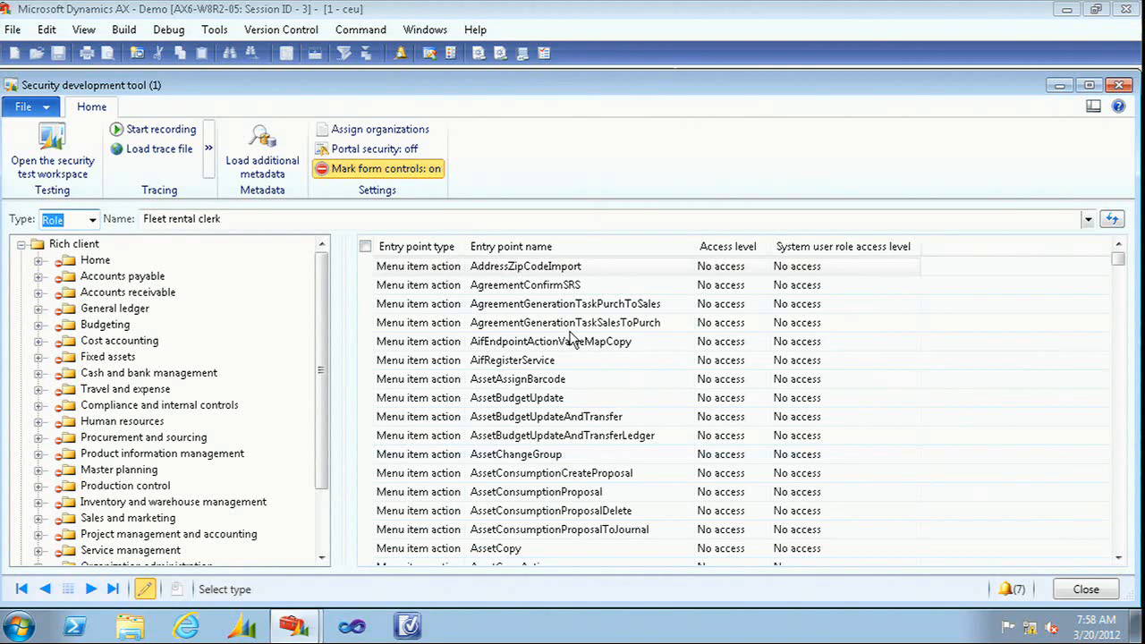
{"action": "left_click", "coordinate": [852, 215]}
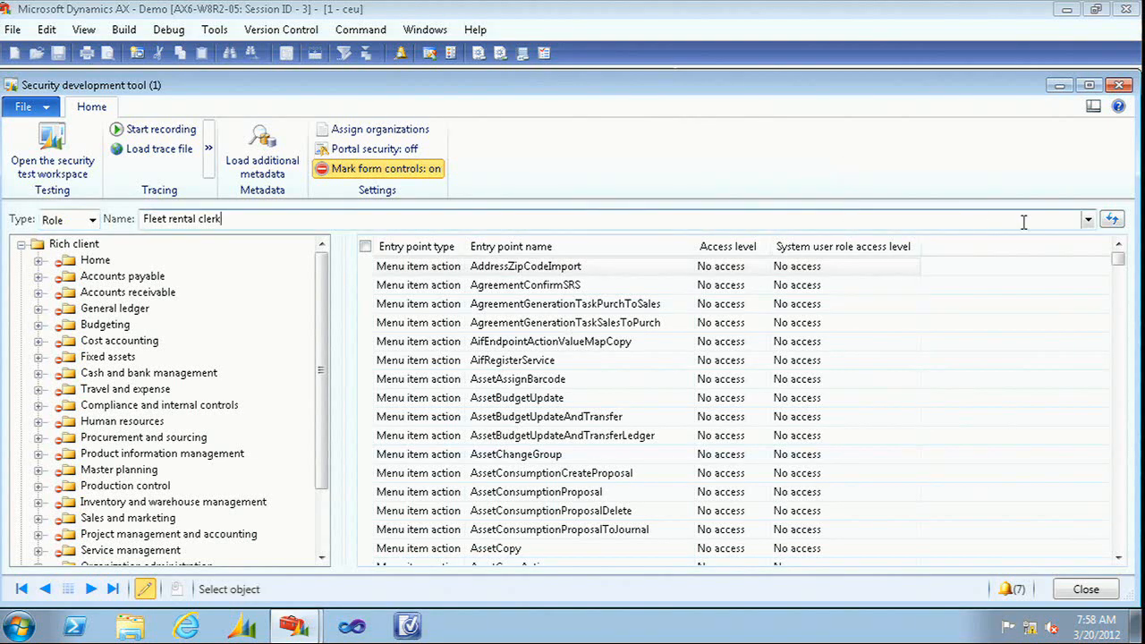
{"action": "left_click", "coordinate": [1088, 224]}
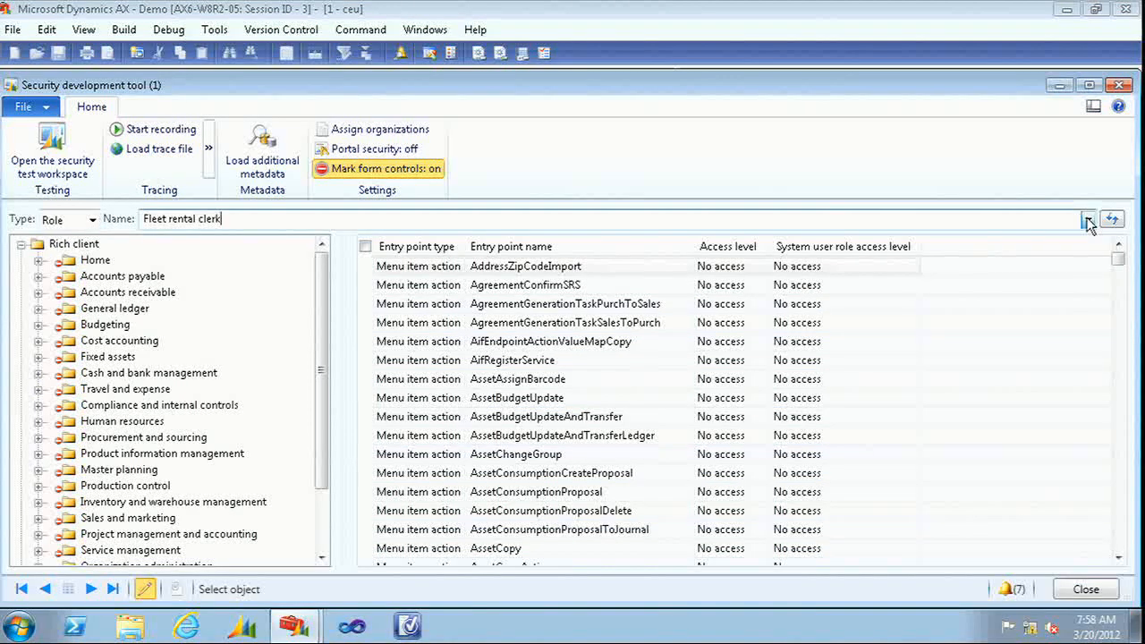
{"action": "left_click", "coordinate": [738, 220]}
Look through the role's Rich client access tree and expand the Service operations node
{"action": "mouse_move", "coordinate": [326, 279]}
{"action": "left_mouse_down"}
{"action": "mouse_move", "coordinate": [331, 360]}
{"action": "mouse_move", "coordinate": [325, 281]}
{"action": "left_mouse_up"}
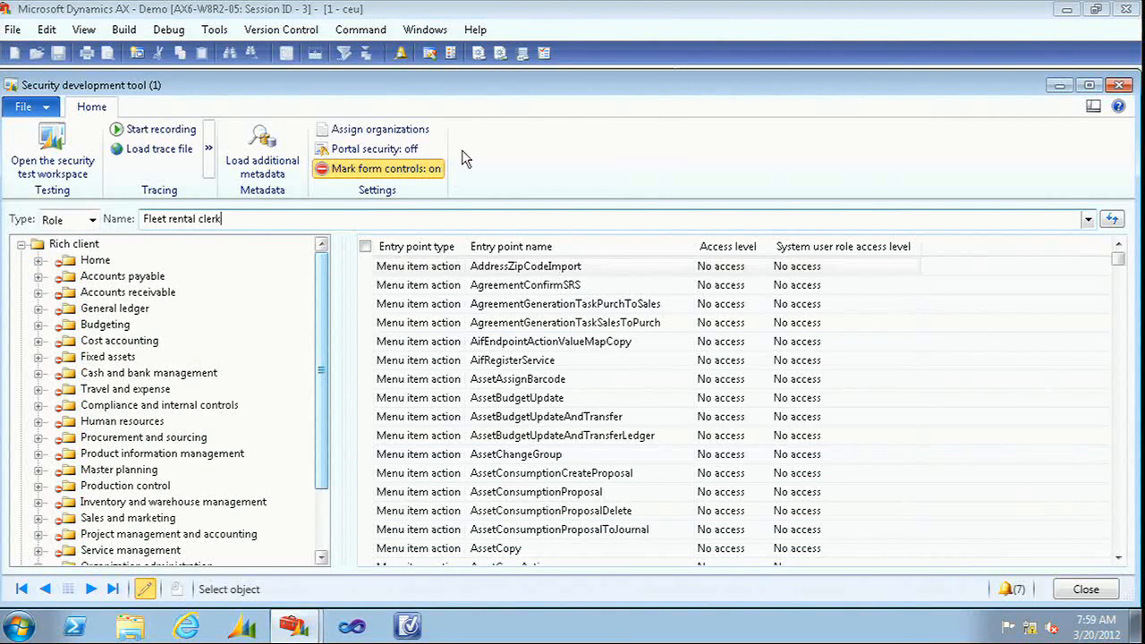
{"action": "left_click_drag", "start_coordinate": [325, 266], "coordinate": [317, 428]}
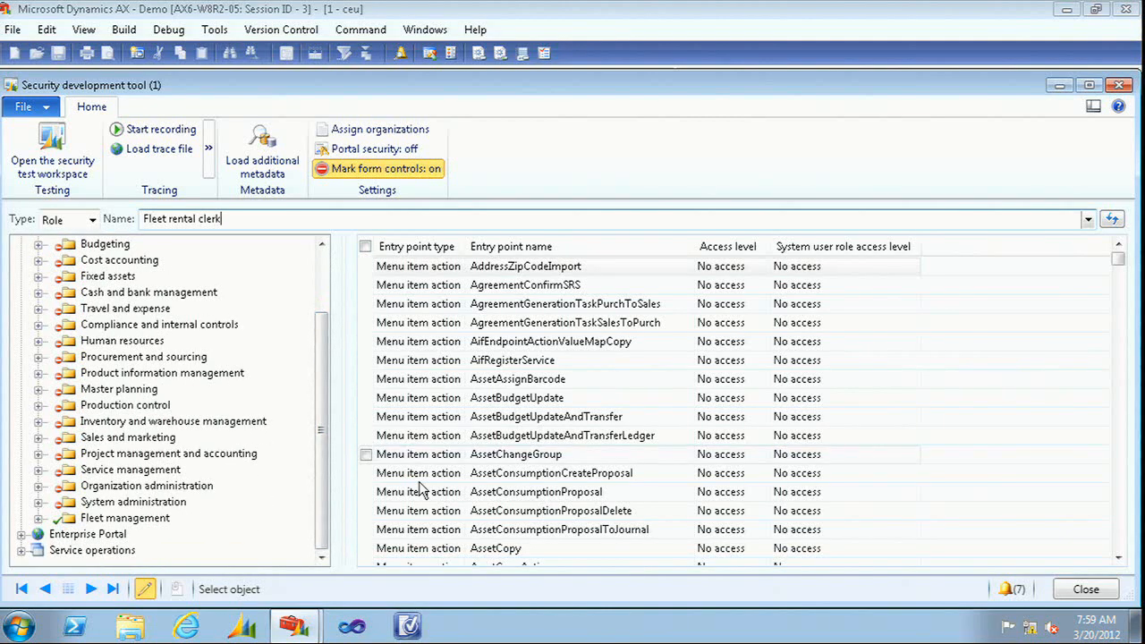
{"action": "left_click", "coordinate": [21, 549]}
{"action": "scroll", "coordinate": [132, 377], "scroll_direction": "up", "scroll_amount": 8}
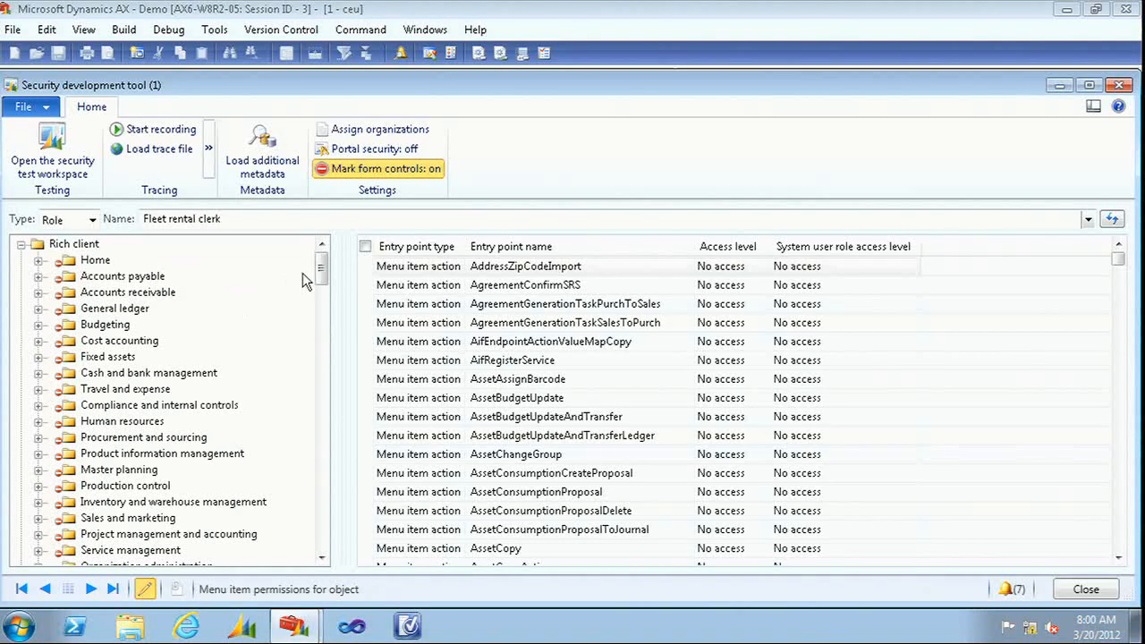
Expand the Common folder of Fleet management and inspect the access level of the Demo customer rentals entry point, fmCustomerRentalListPage
{"action": "left_click_drag", "start_coordinate": [319, 267], "coordinate": [300, 297]}
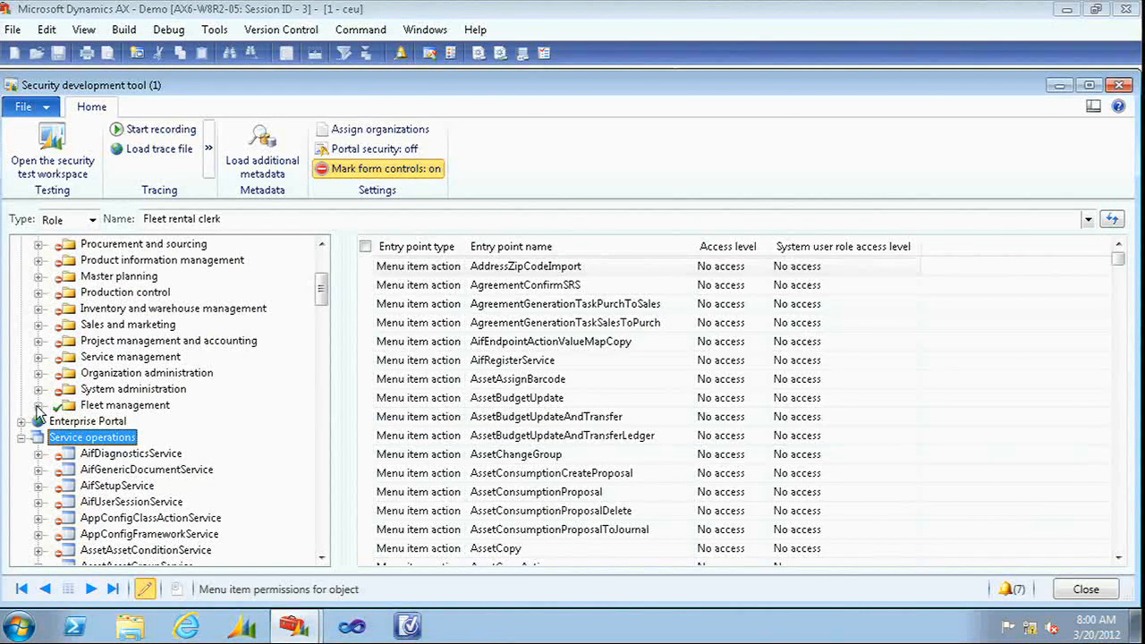
{"action": "left_click", "coordinate": [38, 406]}
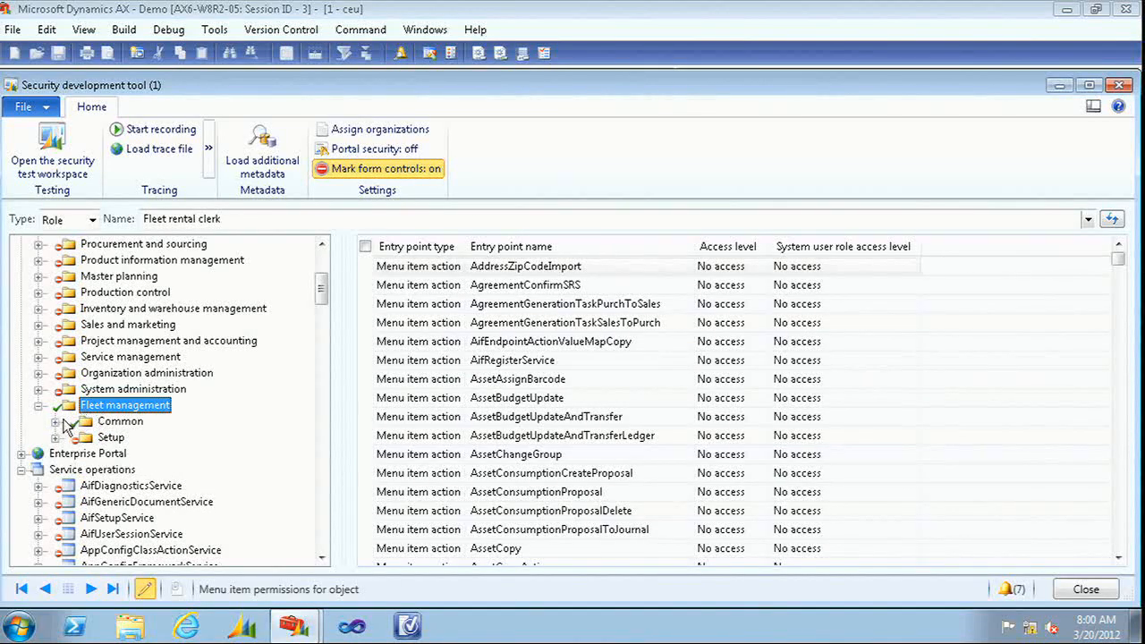
{"action": "left_click", "coordinate": [55, 421]}
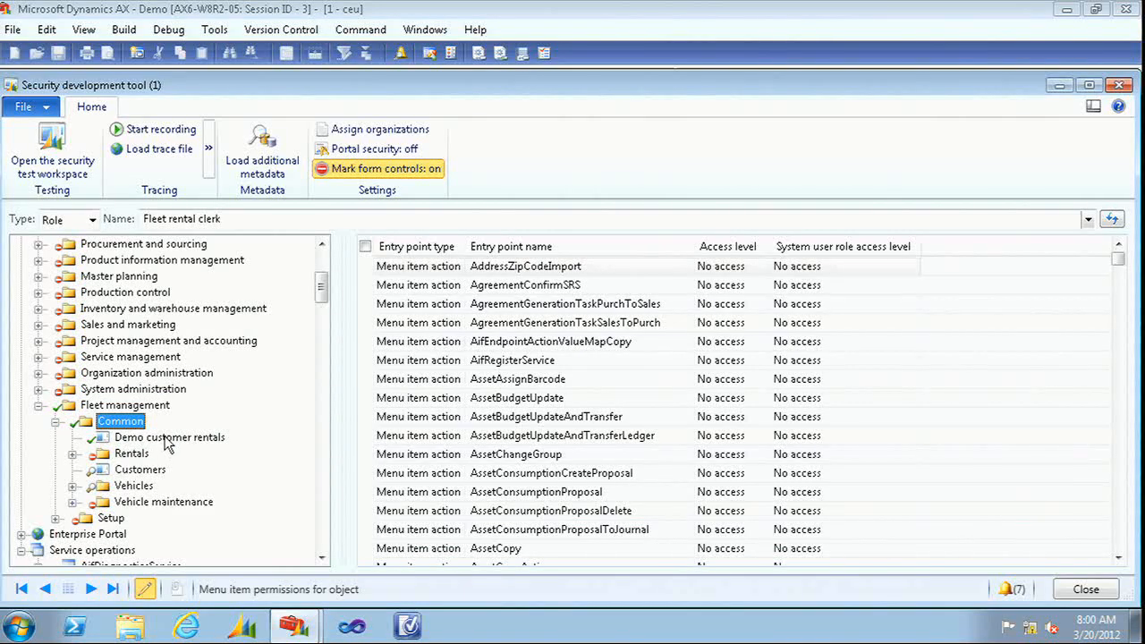
{"action": "left_click", "coordinate": [167, 438]}
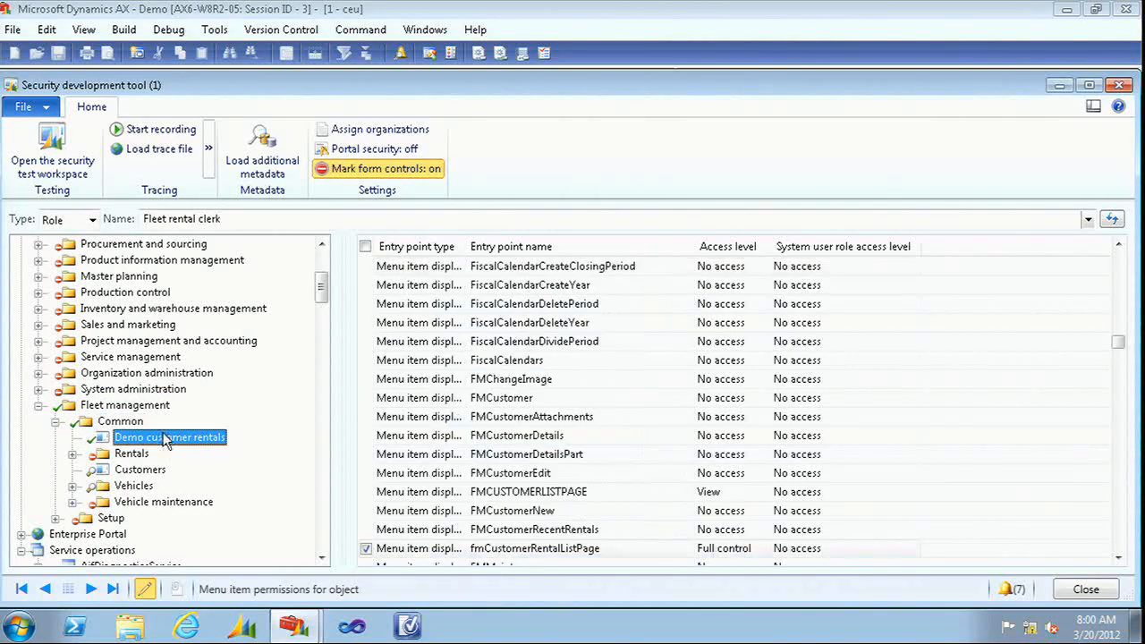
{"action": "left_click", "coordinate": [545, 548]}
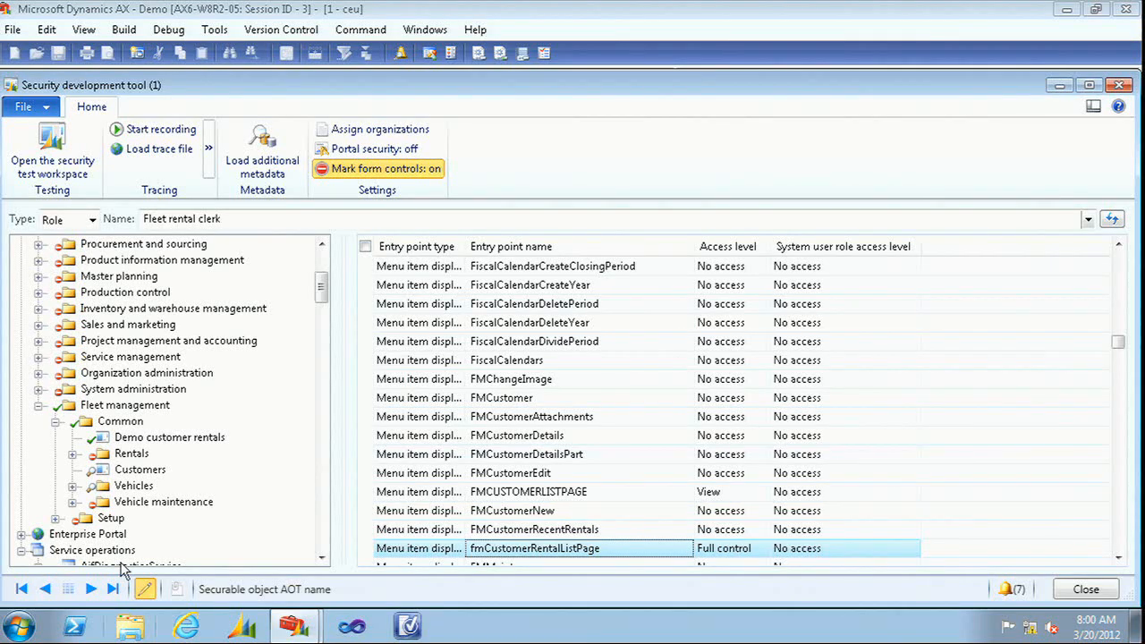
Discover the submenu items of Demo customer rentals and compare its entry point permissions with those of Register rental
{"action": "left_click", "coordinate": [227, 443]}
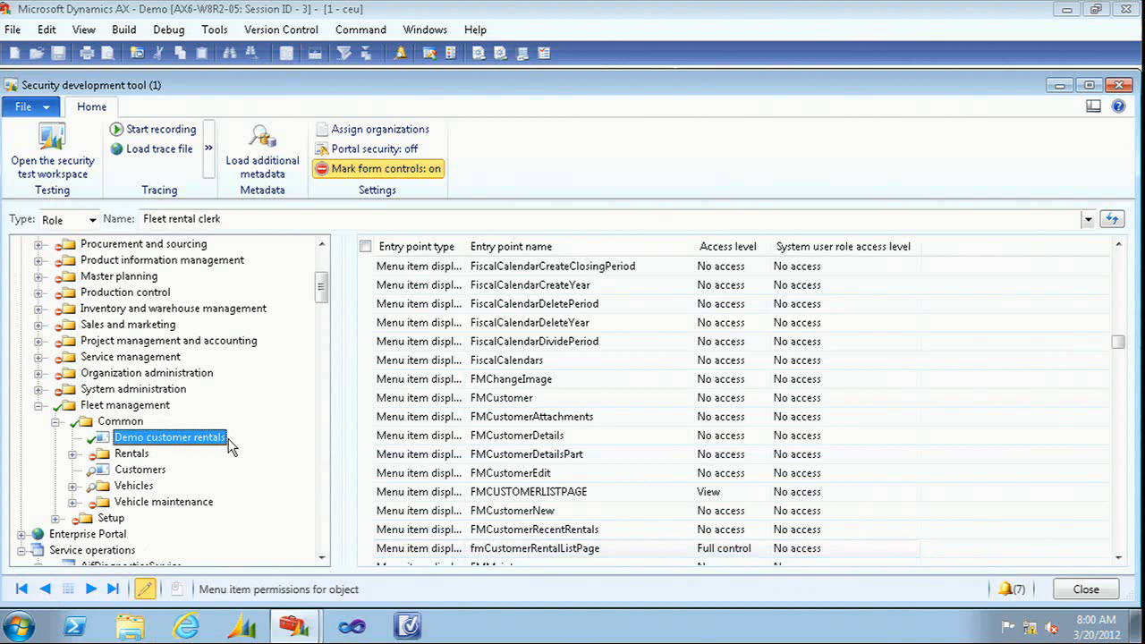
{"action": "right_click", "coordinate": [230, 447]}
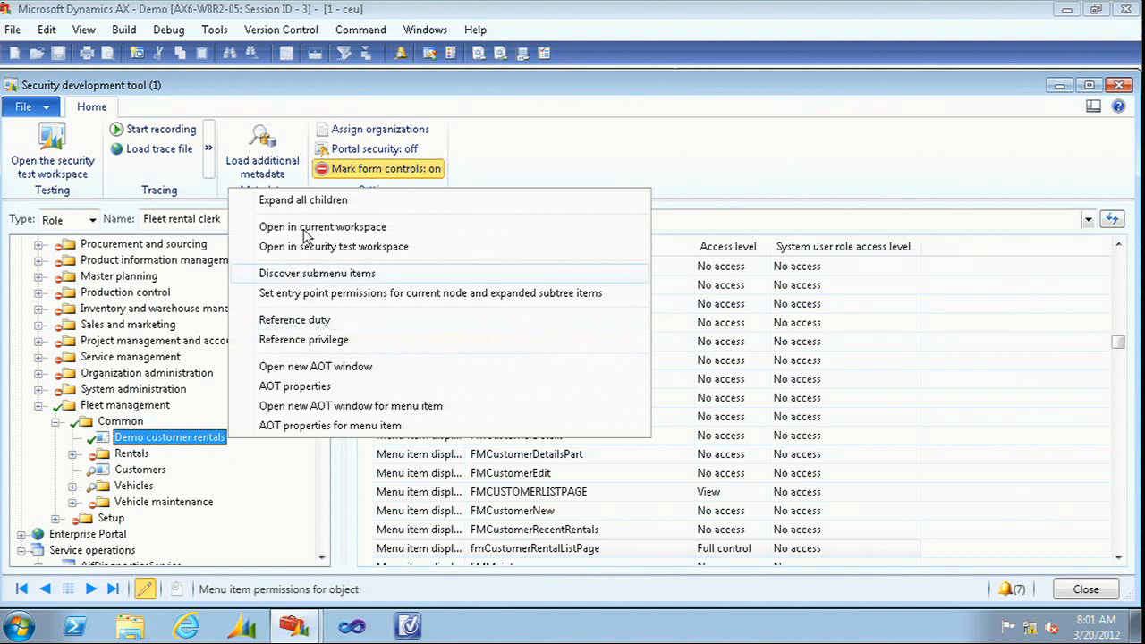
{"action": "left_click", "coordinate": [359, 275]}
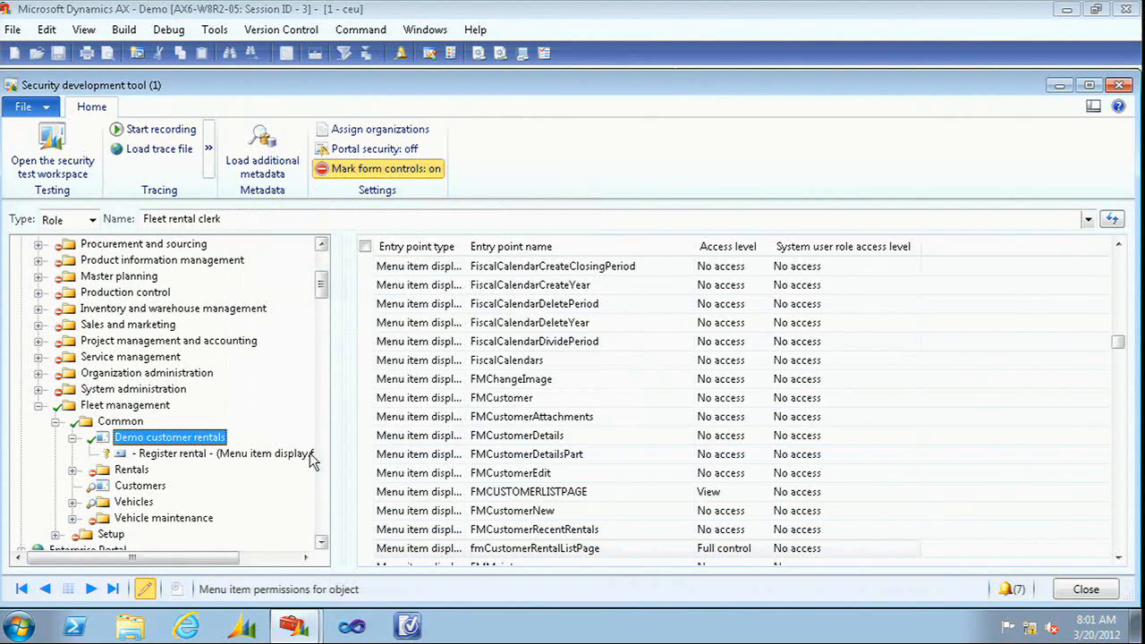
{"action": "left_click", "coordinate": [295, 455]}
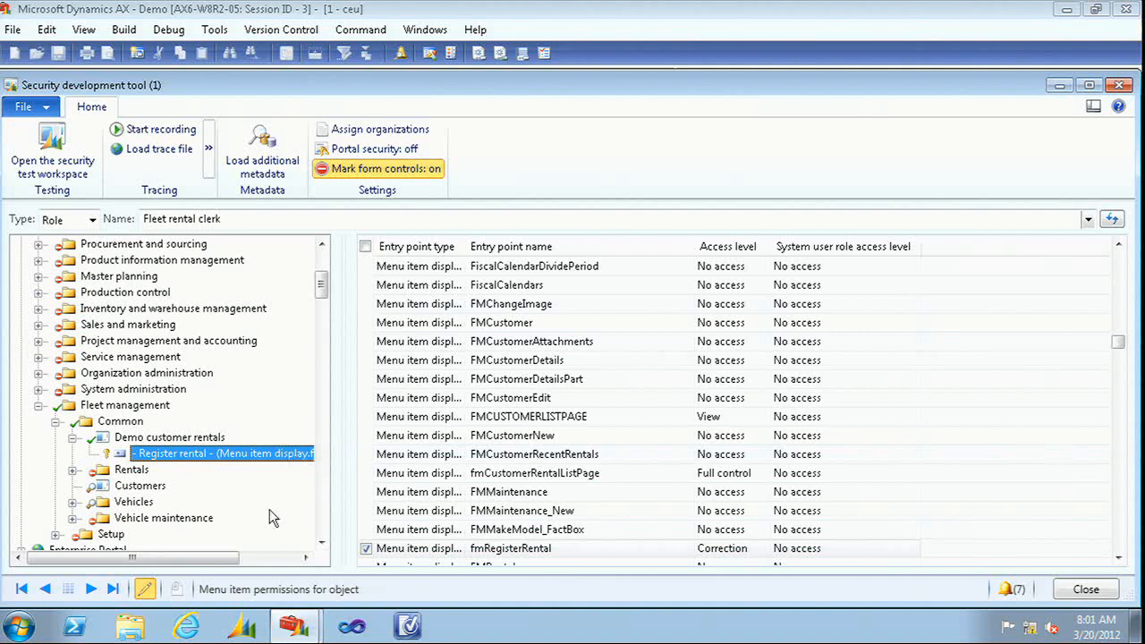
{"action": "left_click", "coordinate": [212, 438]}
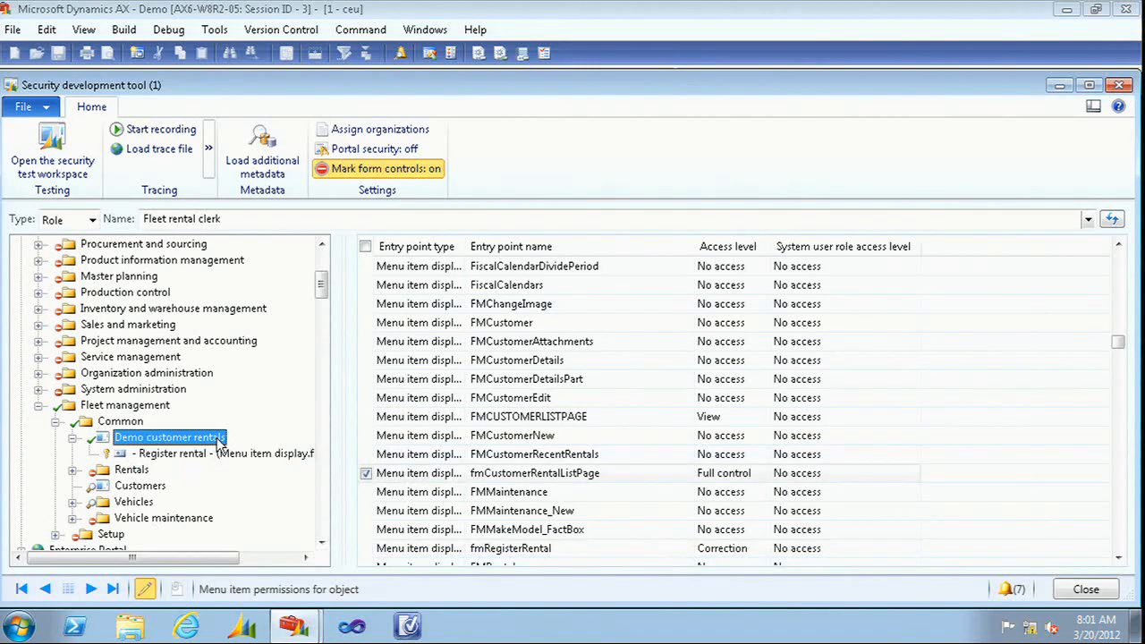
{"action": "left_click", "coordinate": [221, 453]}
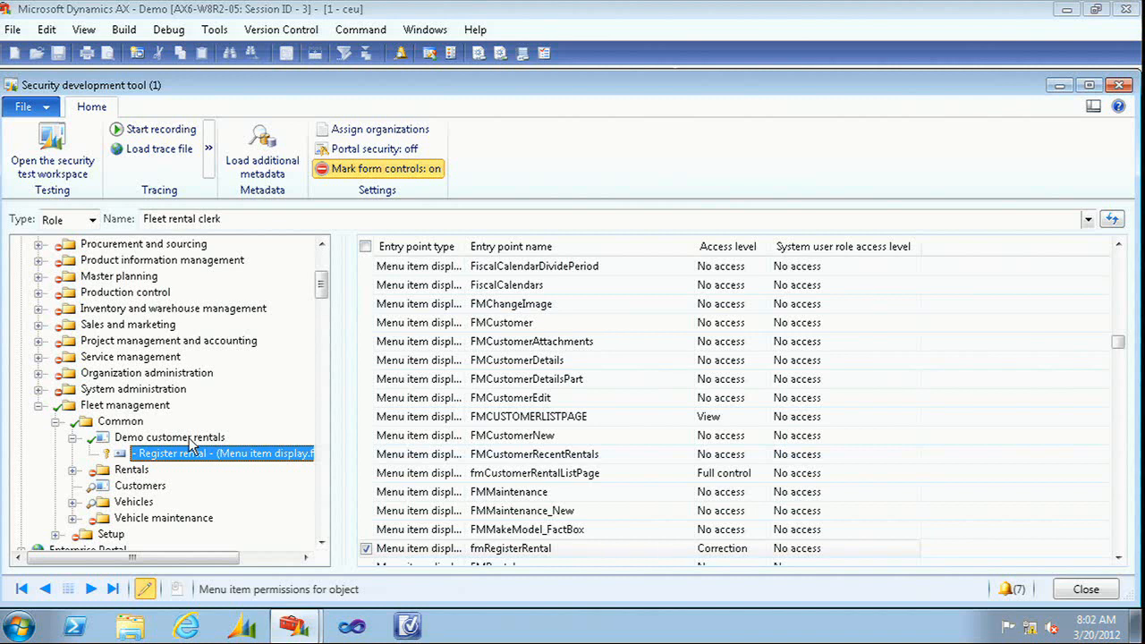
Start a trace recording, open Demo customer rentals in the current workspace, and launch its Register rental form
{"action": "left_click", "coordinate": [165, 130]}
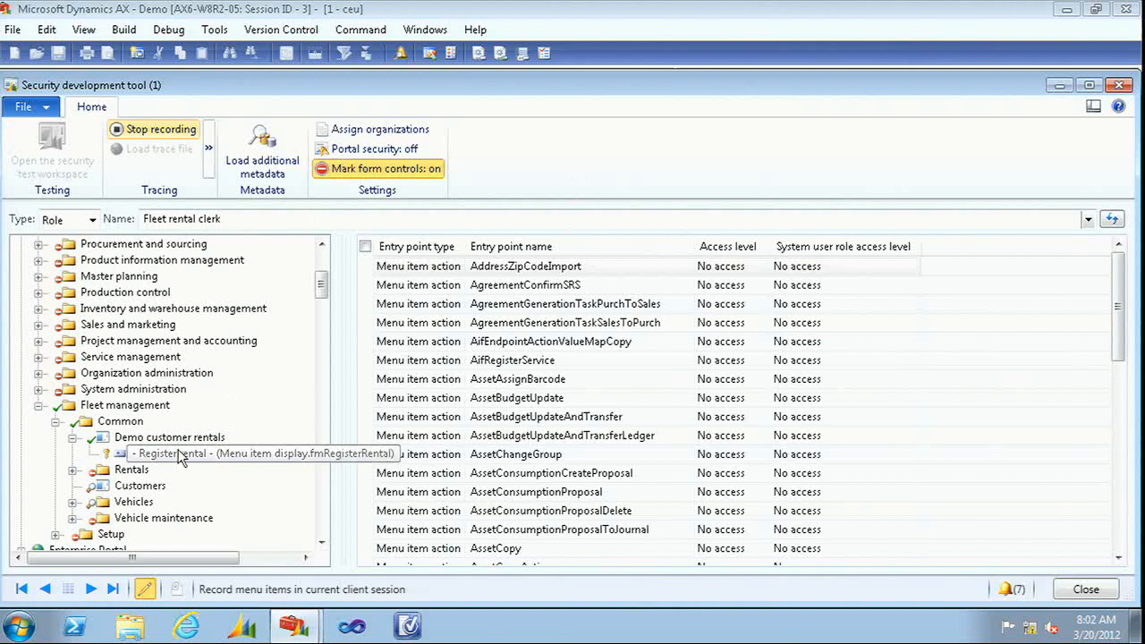
{"action": "left_click", "coordinate": [190, 438]}
{"action": "right_click", "coordinate": [197, 438]}
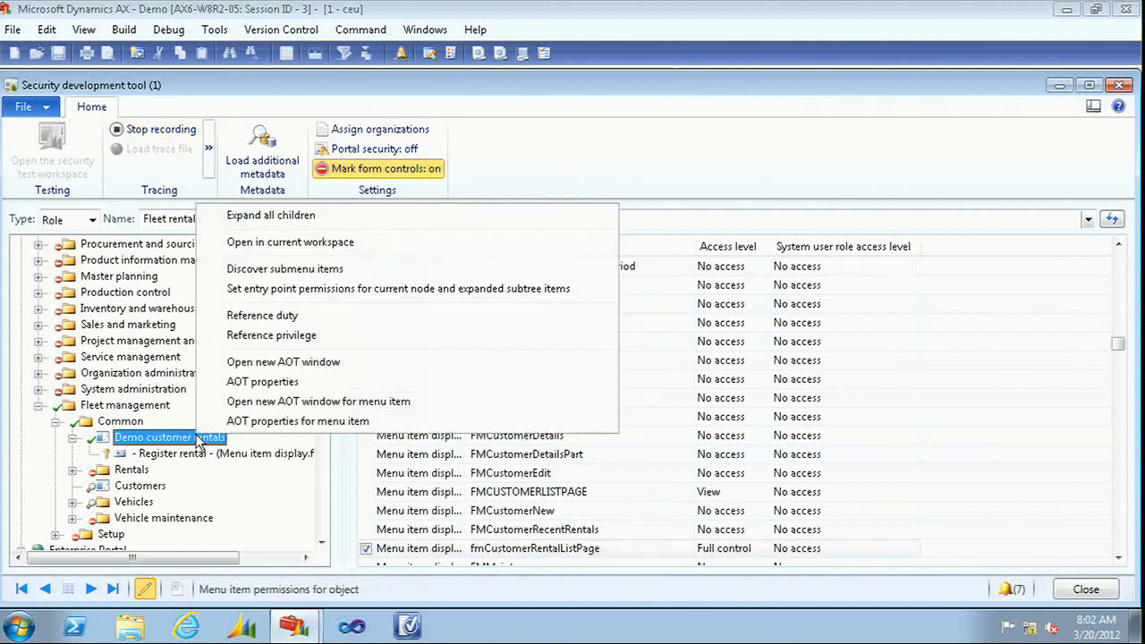
{"action": "left_click", "coordinate": [340, 243]}
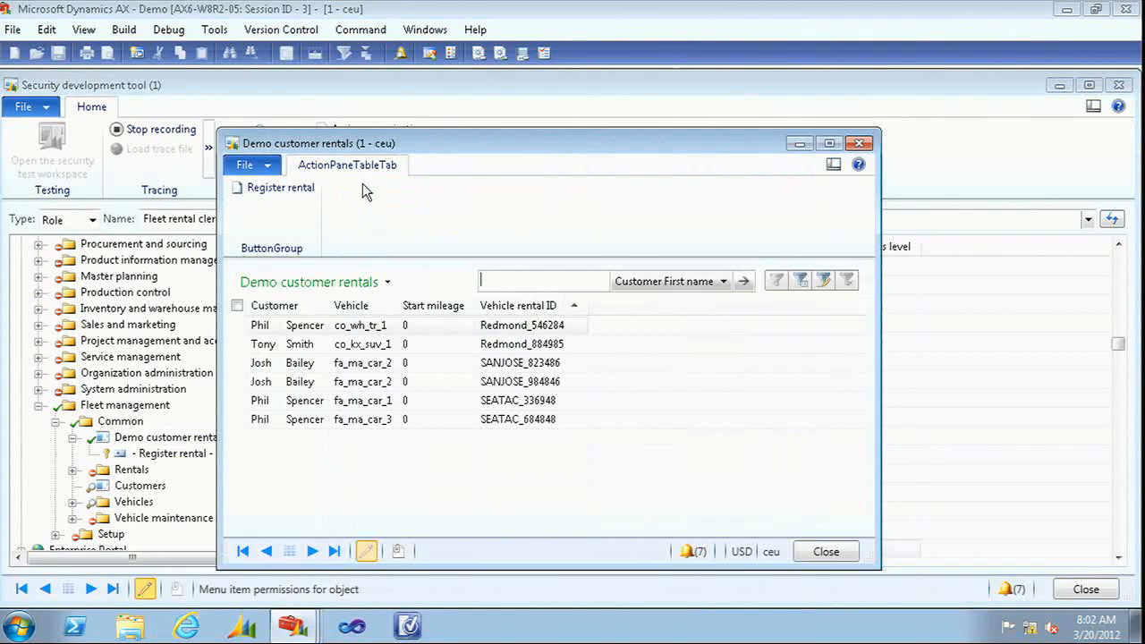
{"action": "left_click", "coordinate": [295, 196]}
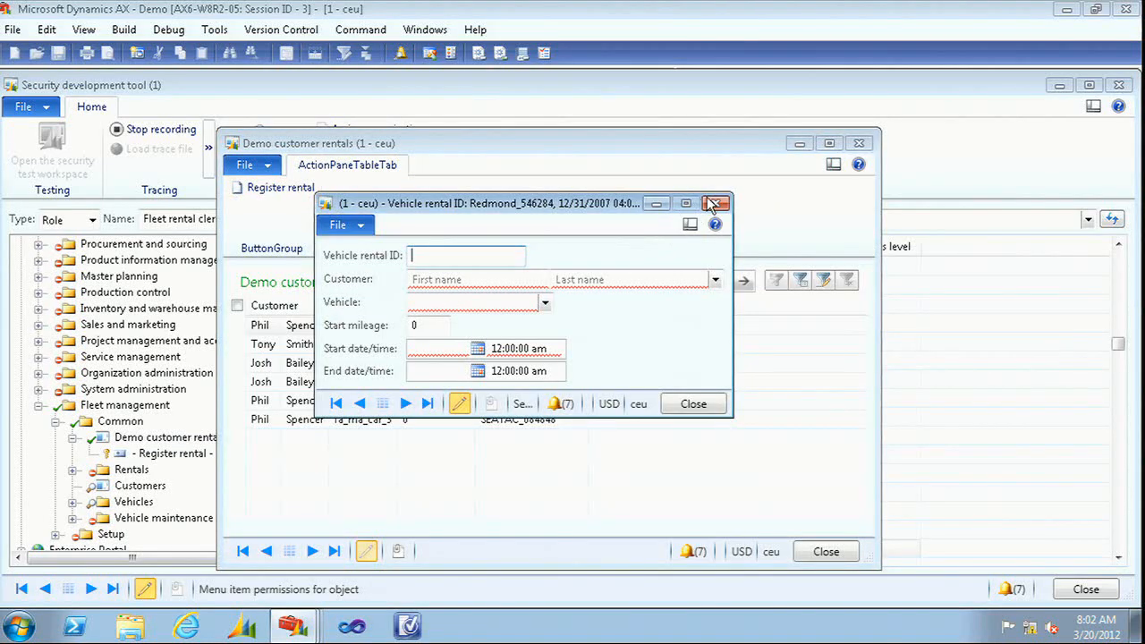
Close both rental forms, stop the trace recording, and check the access levels of the recorded entry points
{"action": "left_click", "coordinate": [715, 204]}
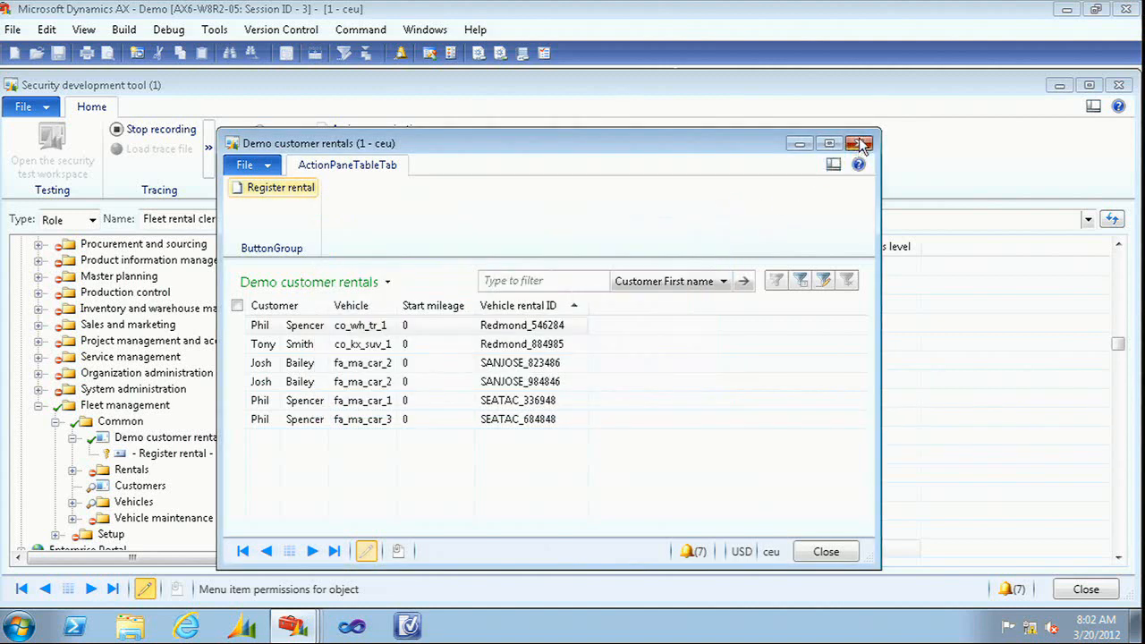
{"action": "left_click", "coordinate": [860, 145]}
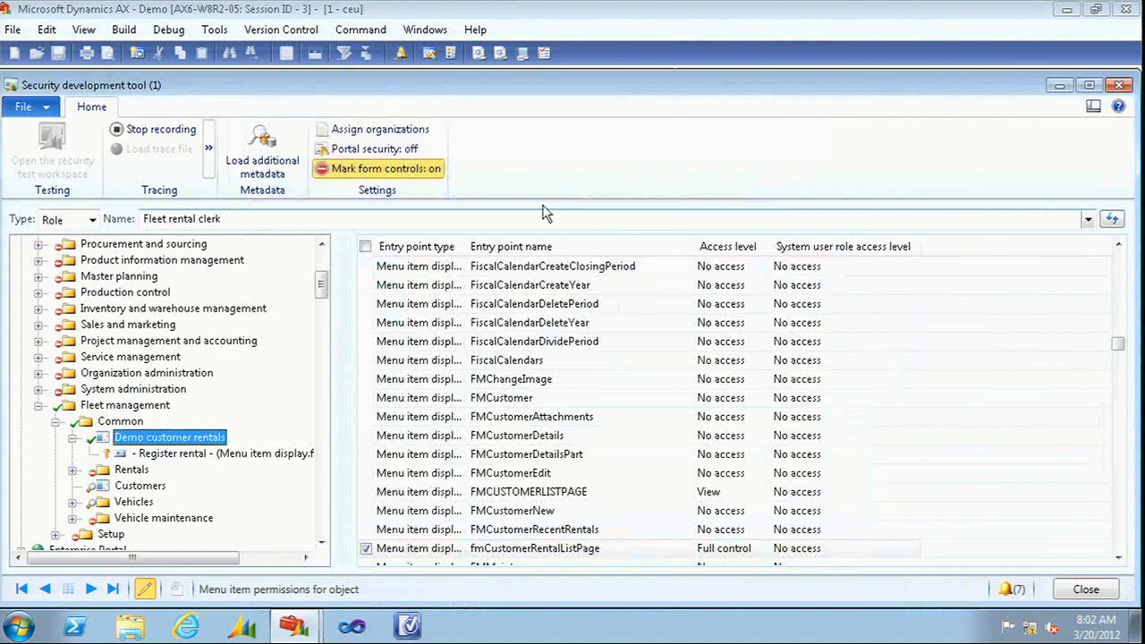
{"action": "left_click", "coordinate": [152, 129]}
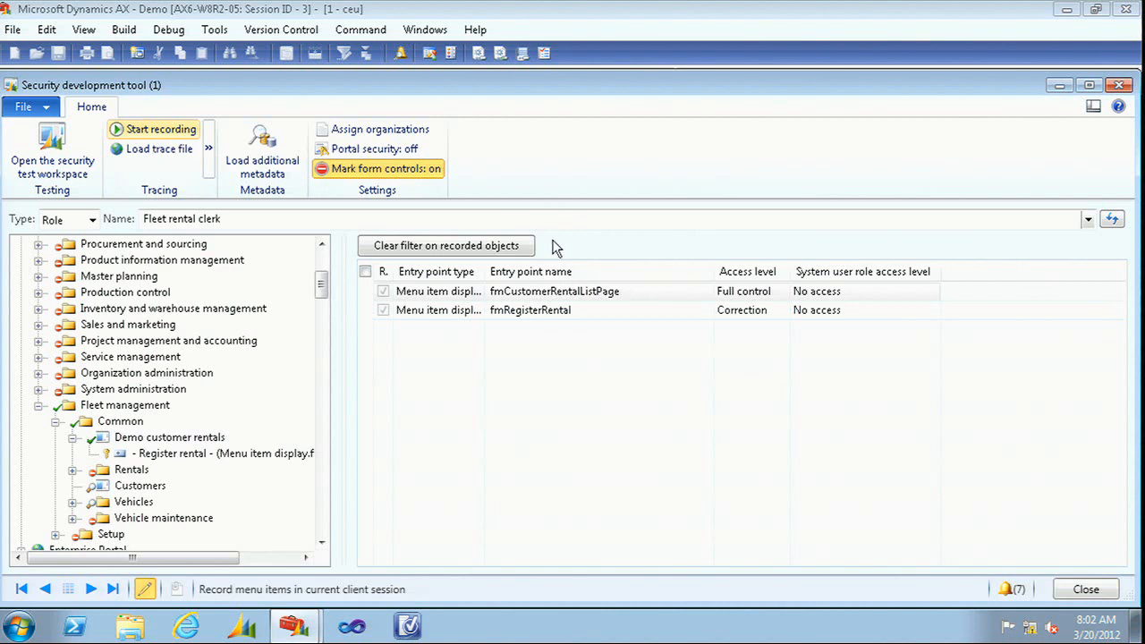
{"action": "left_click", "coordinate": [572, 309]}
{"action": "left_click", "coordinate": [571, 299]}
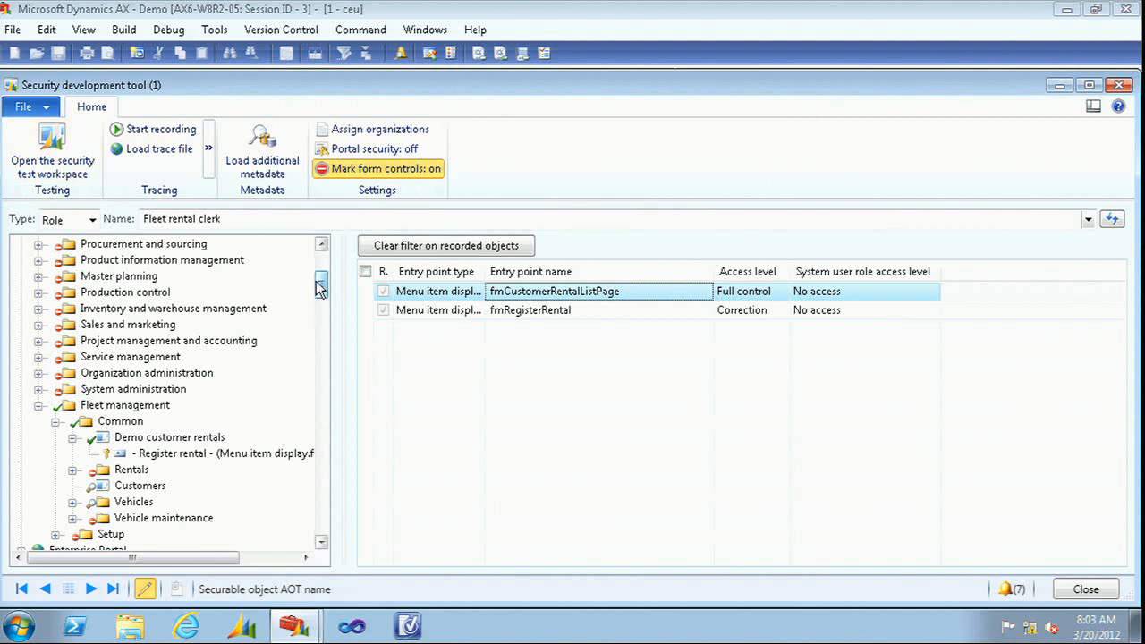
Look up the duties that grant access to All expense reports under Travel and expense, Common, Expense reports
{"action": "left_click_drag", "start_coordinate": [318, 282], "coordinate": [324, 259]}
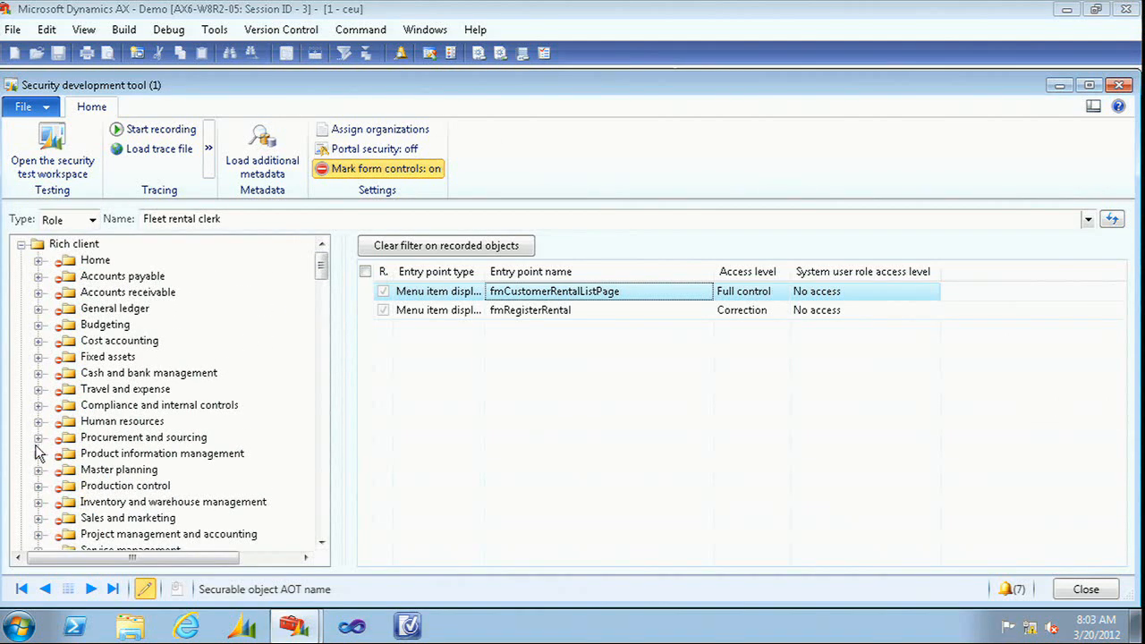
{"action": "left_click", "coordinate": [40, 390]}
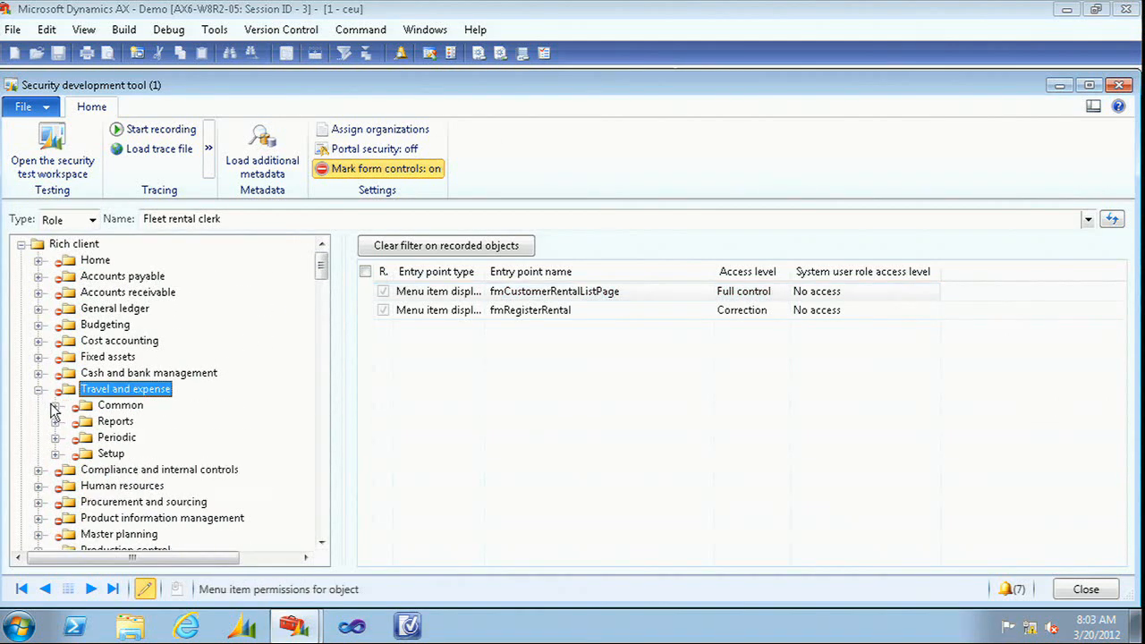
{"action": "left_click", "coordinate": [55, 405]}
{"action": "left_click", "coordinate": [72, 421]}
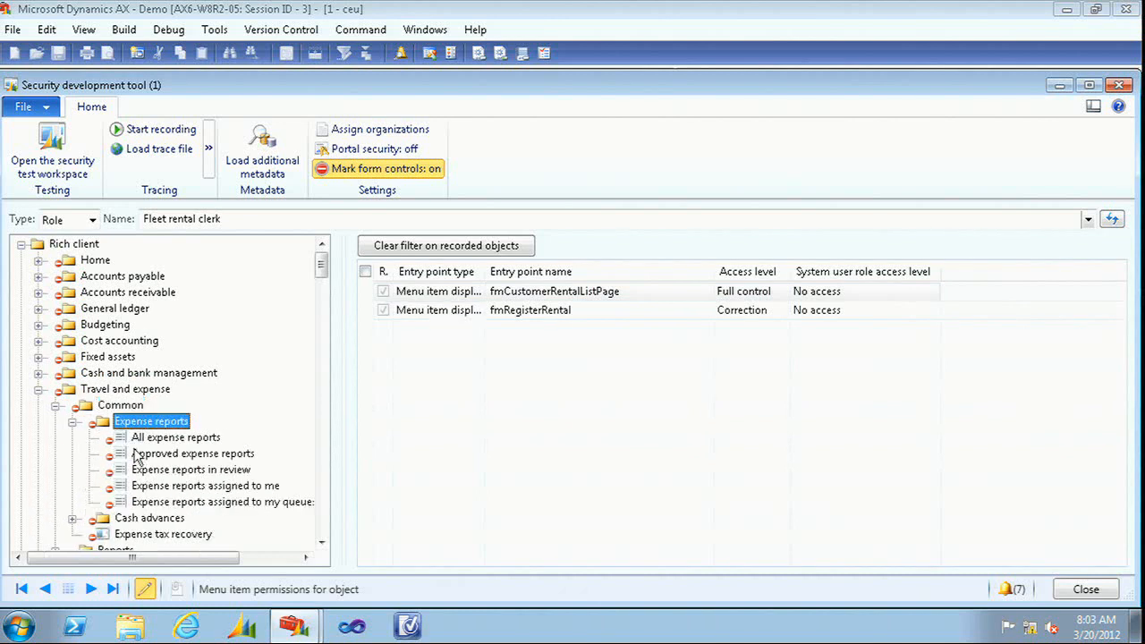
{"action": "left_click", "coordinate": [225, 439]}
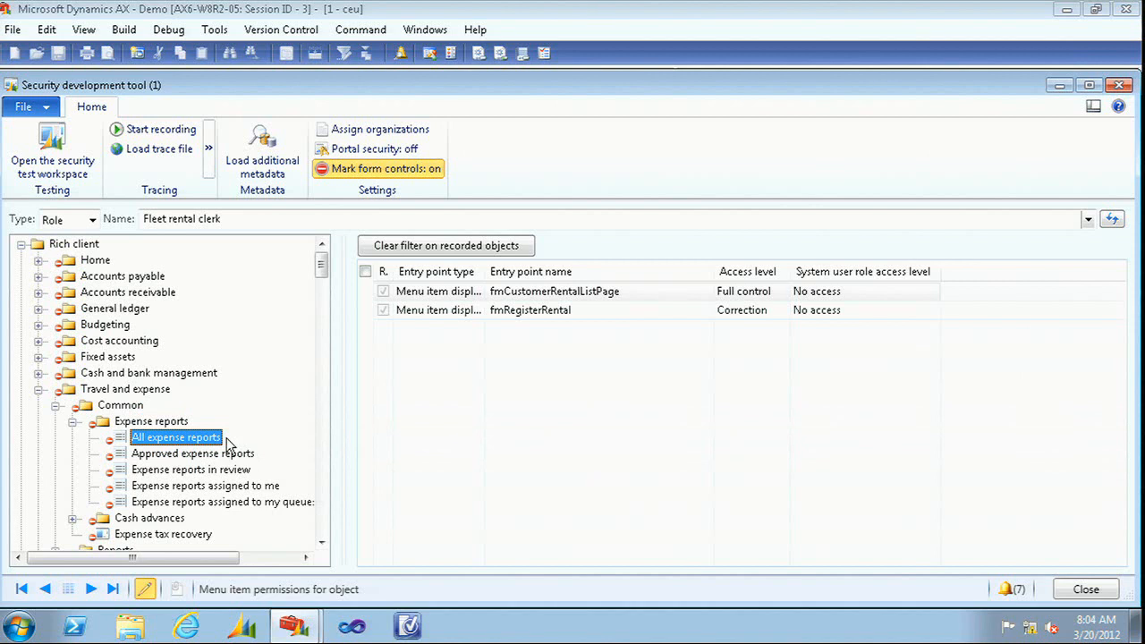
{"action": "right_click", "coordinate": [228, 444]}
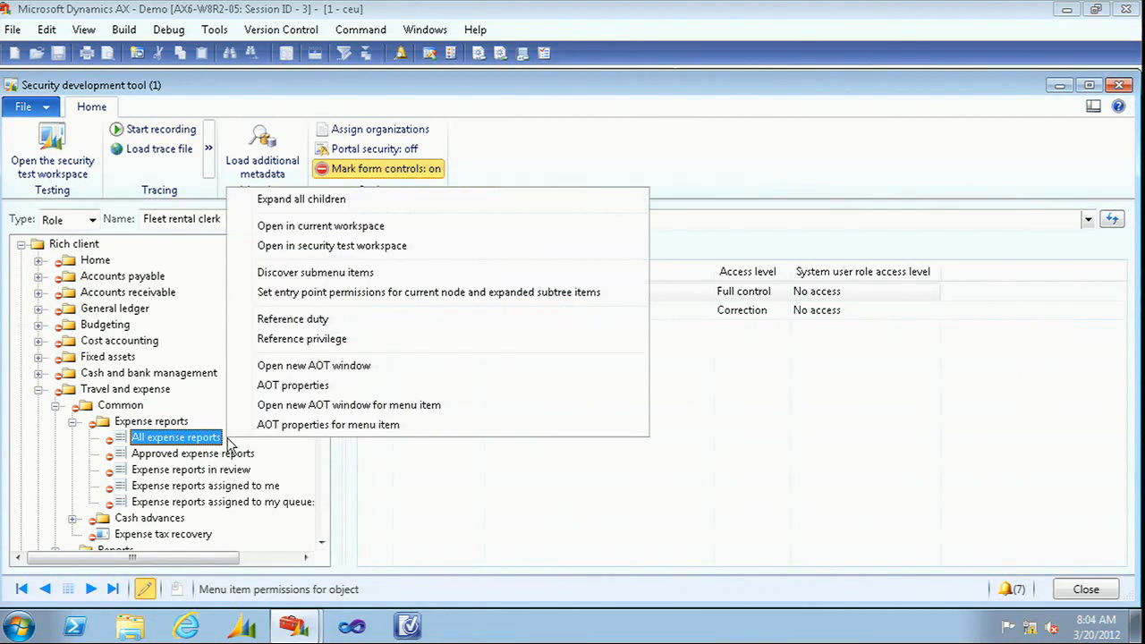
{"action": "left_click", "coordinate": [383, 320]}
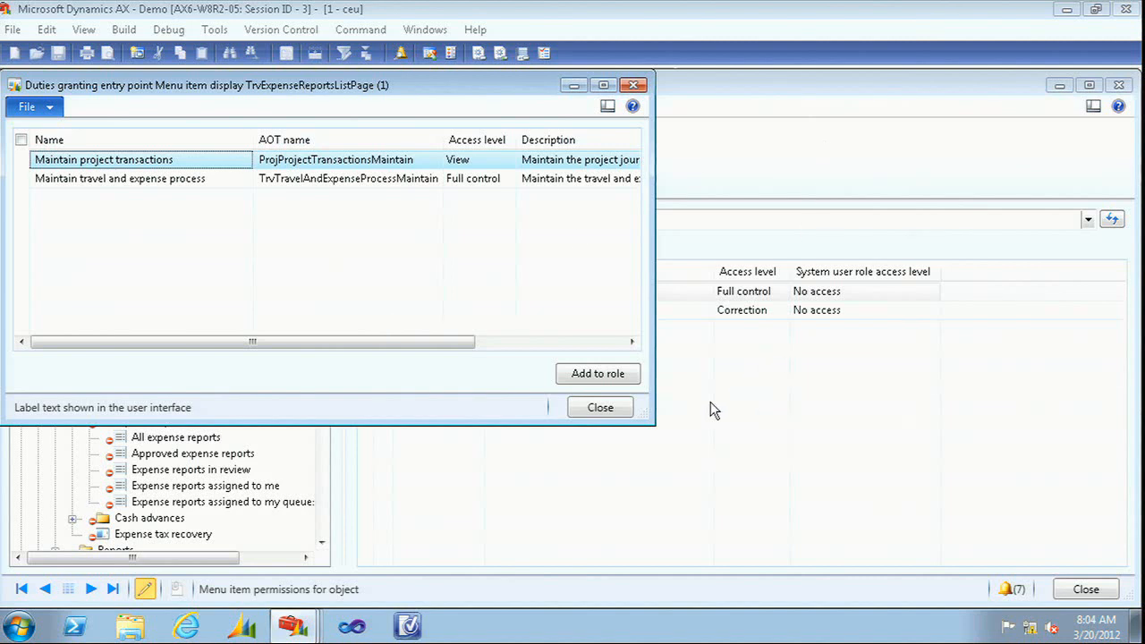
Add the Maintain travel and expense process duty to the Fleet rental clerk role
{"action": "left_click_drag", "start_coordinate": [651, 422], "coordinate": [922, 458]}
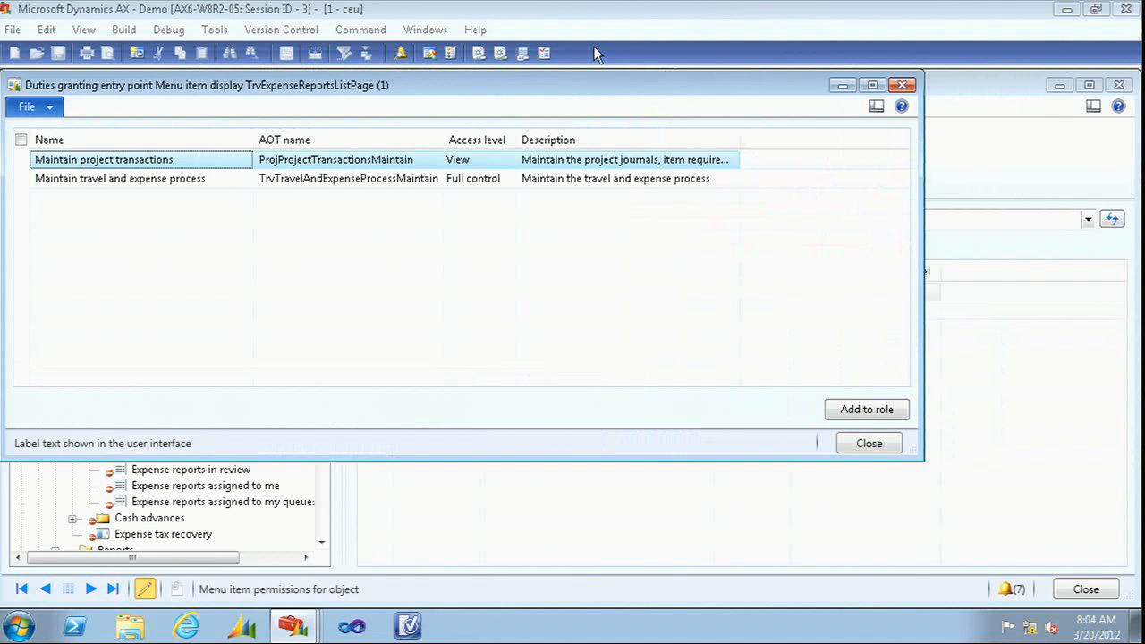
{"action": "left_click", "coordinate": [299, 181]}
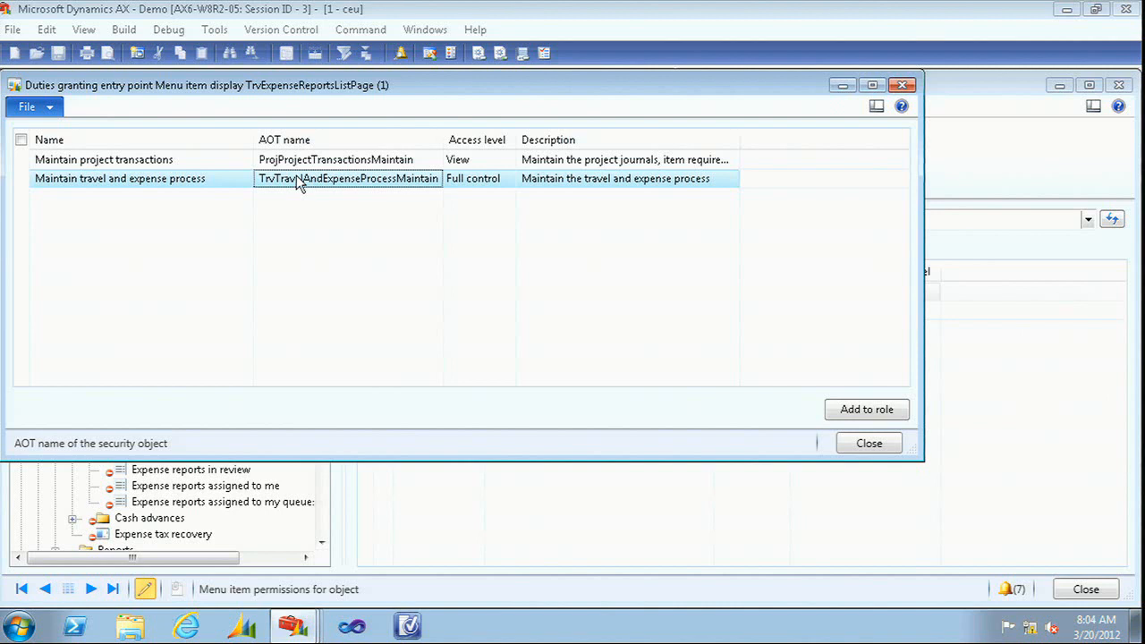
{"action": "left_click", "coordinate": [22, 179]}
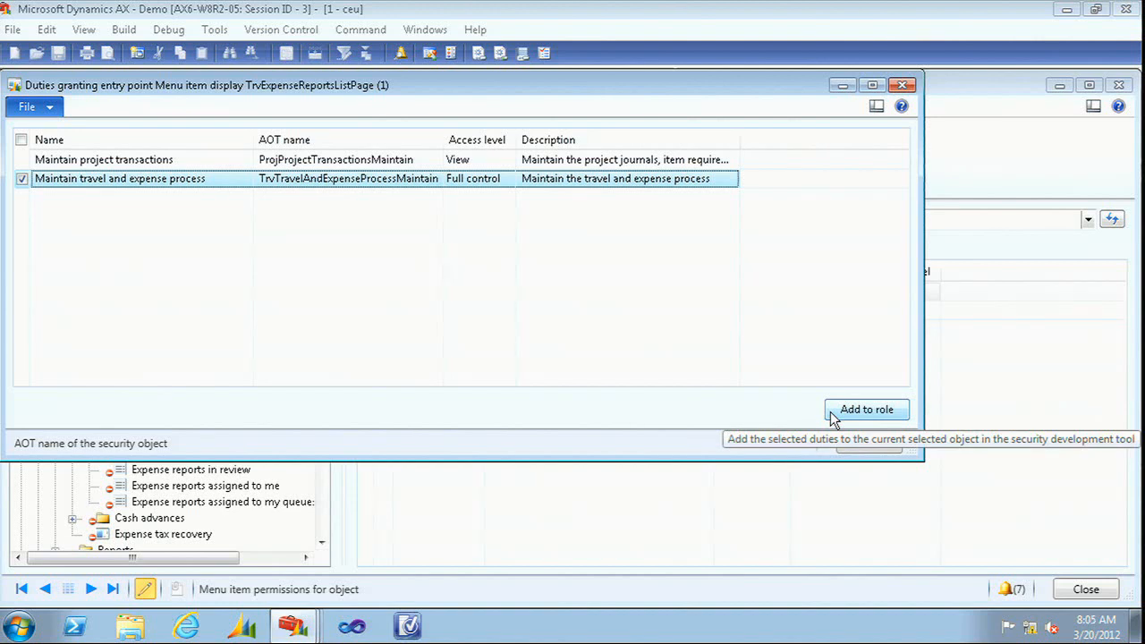
{"action": "left_click", "coordinate": [881, 408]}
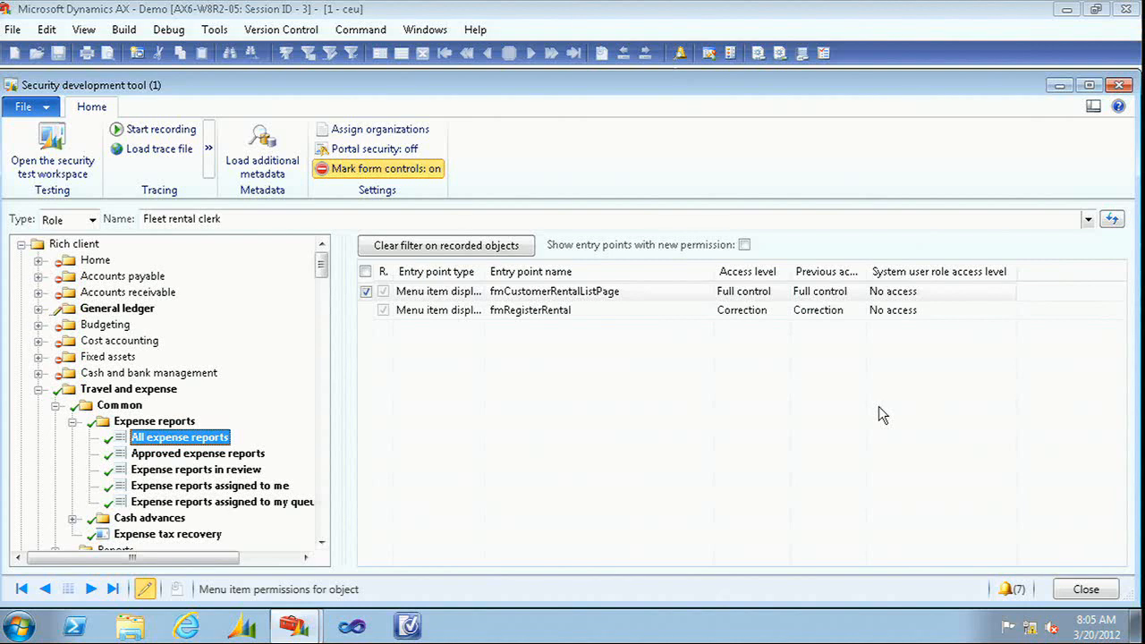
Examine which General ledger inquiries and Travel and expense nodes are affected by the added duty
{"action": "left_click", "coordinate": [43, 311]}
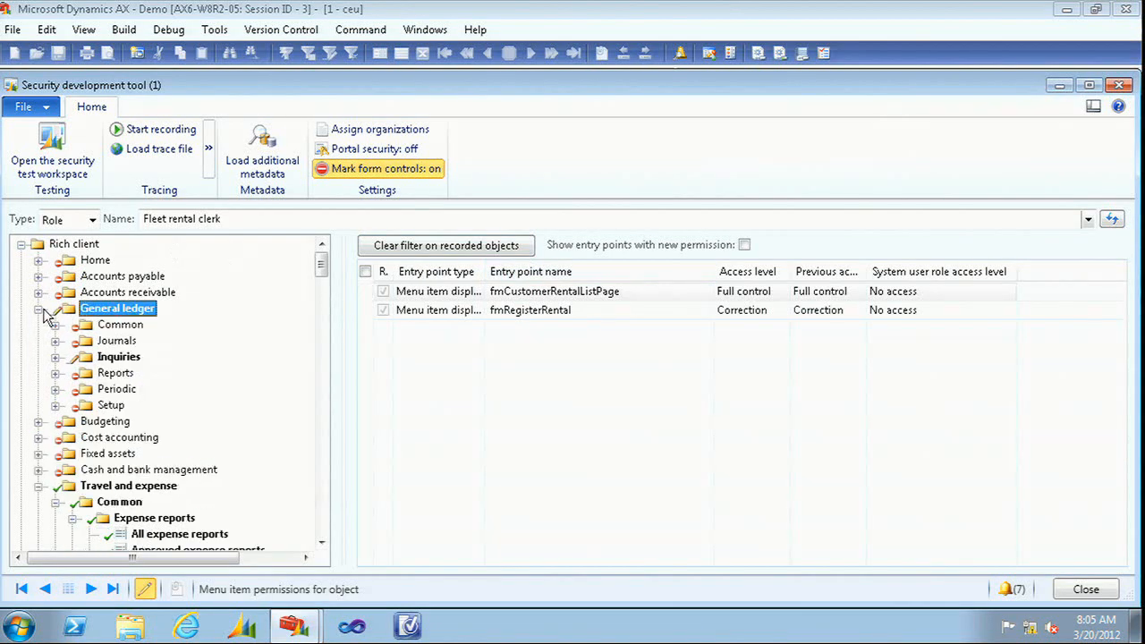
{"action": "left_click", "coordinate": [56, 357]}
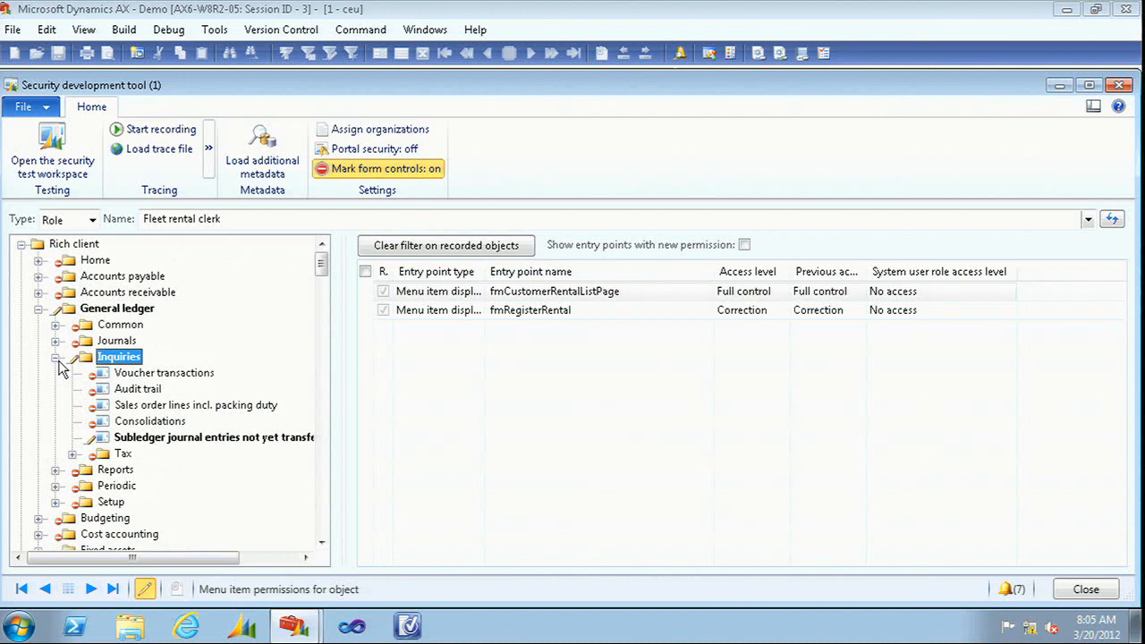
{"action": "left_click", "coordinate": [196, 438]}
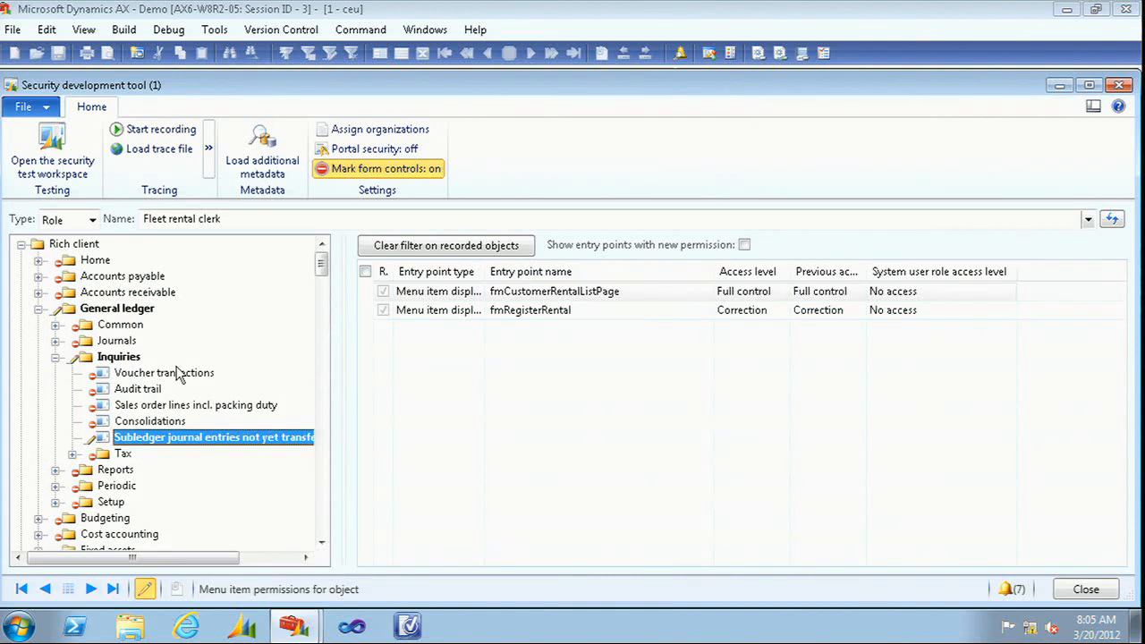
{"action": "left_click", "coordinate": [38, 308]}
{"action": "left_click", "coordinate": [168, 392]}
{"action": "scroll", "coordinate": [175, 397], "scroll_direction": "down", "scroll_amount": 2}
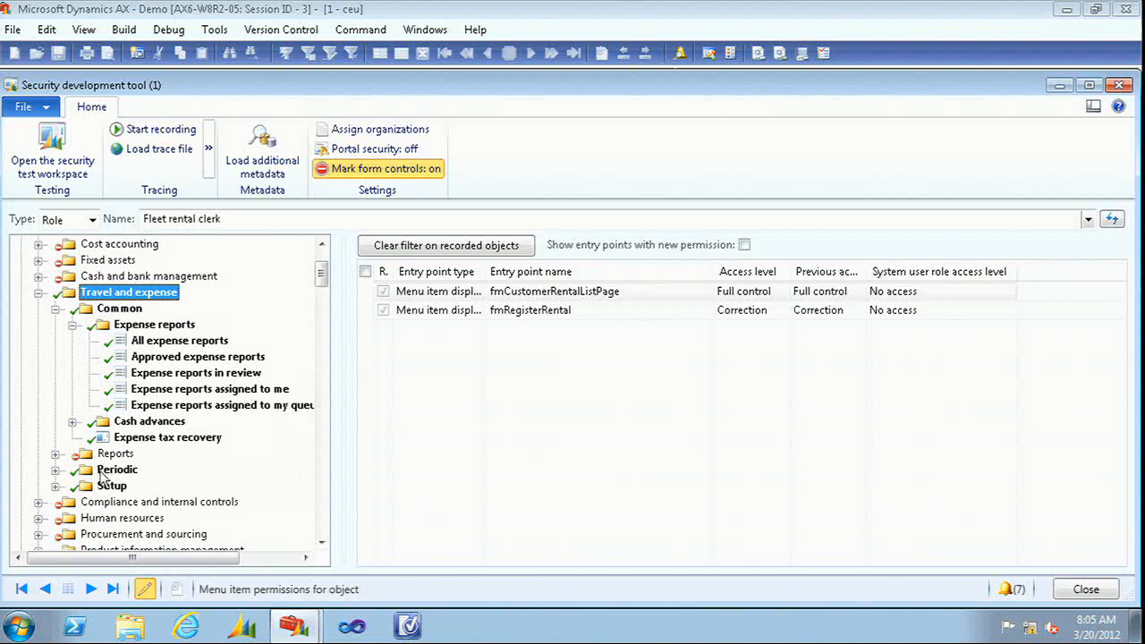
{"action": "left_click", "coordinate": [39, 293]}
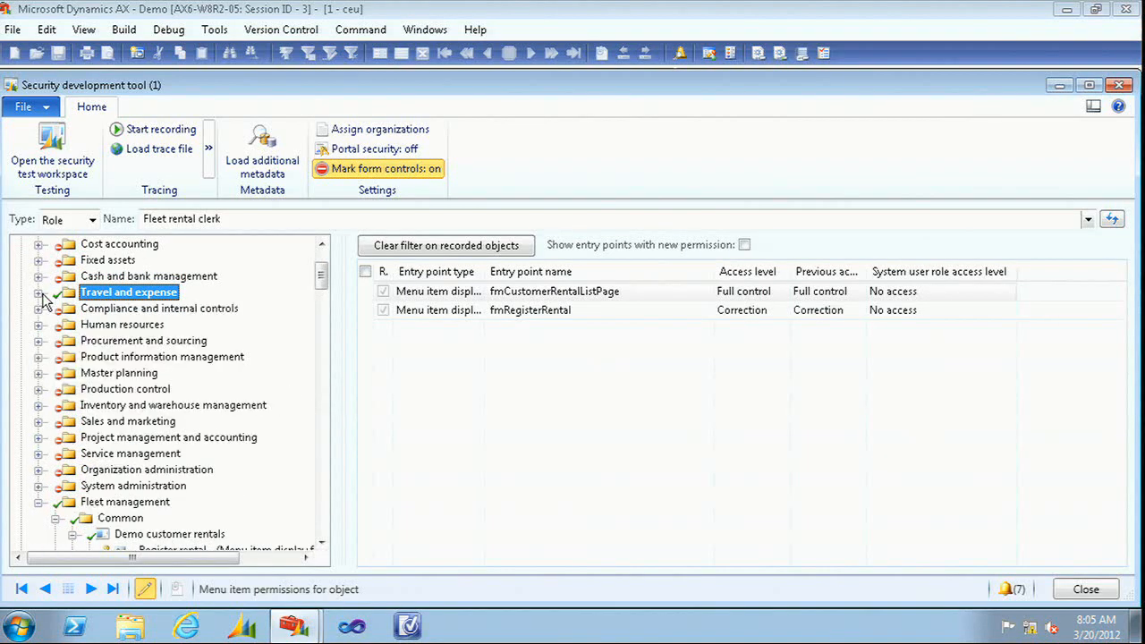
Open the entry point permission settings for Demo customer rentals and its expanded subtree items
{"action": "scroll", "coordinate": [124, 397], "scroll_direction": "down", "scroll_amount": 4}
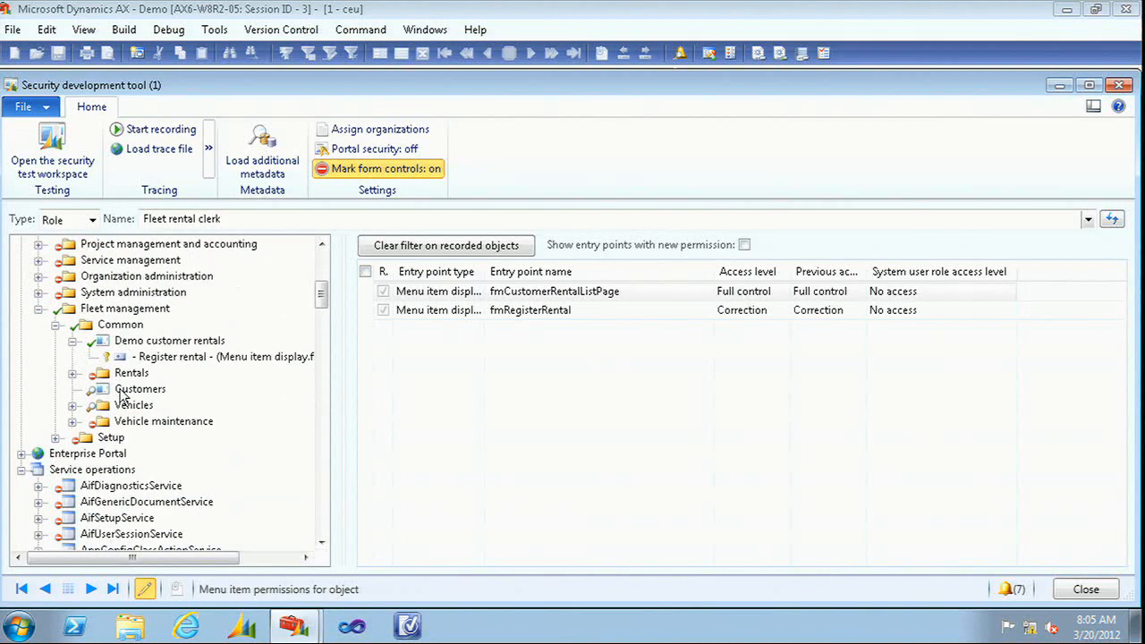
{"action": "scroll", "coordinate": [123, 396], "scroll_direction": "down", "scroll_amount": 1}
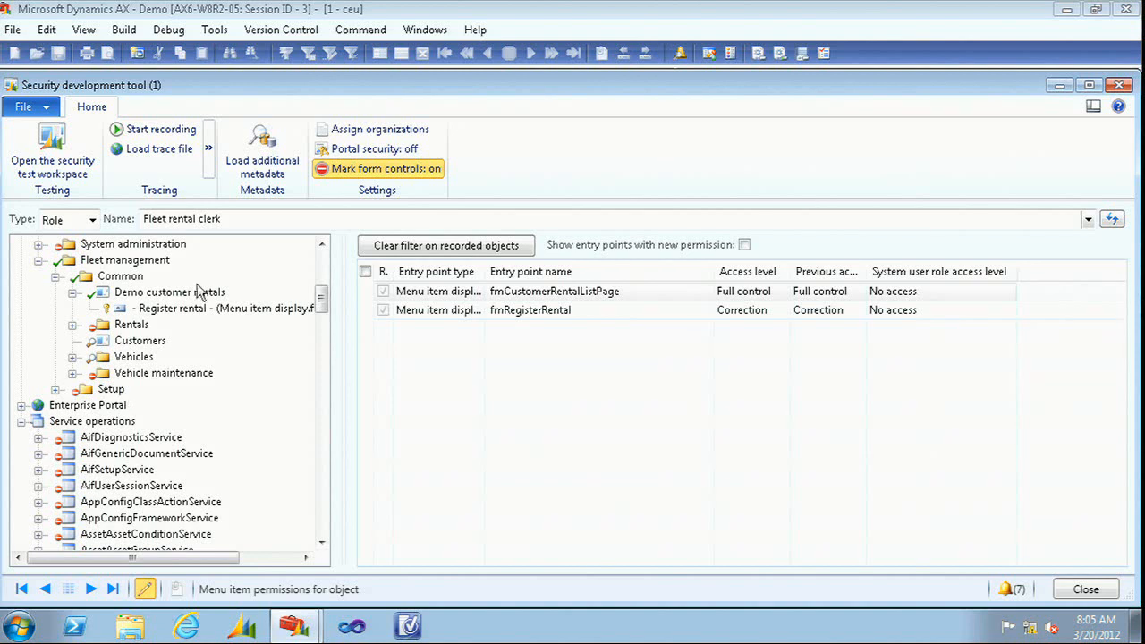
{"action": "left_click", "coordinate": [132, 295]}
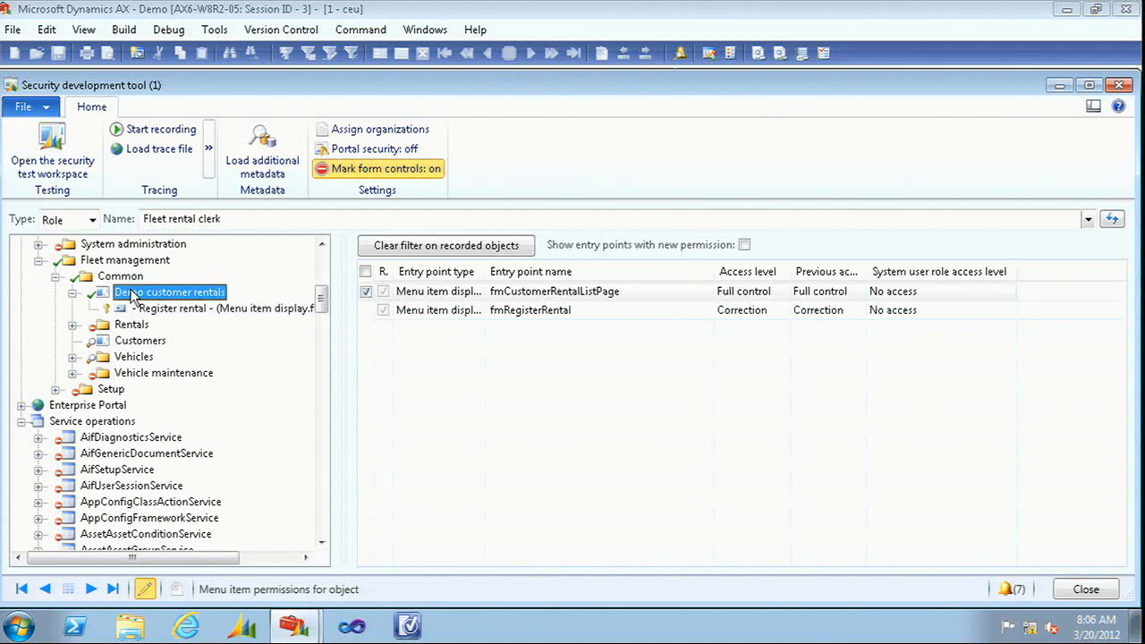
{"action": "right_click", "coordinate": [237, 287]}
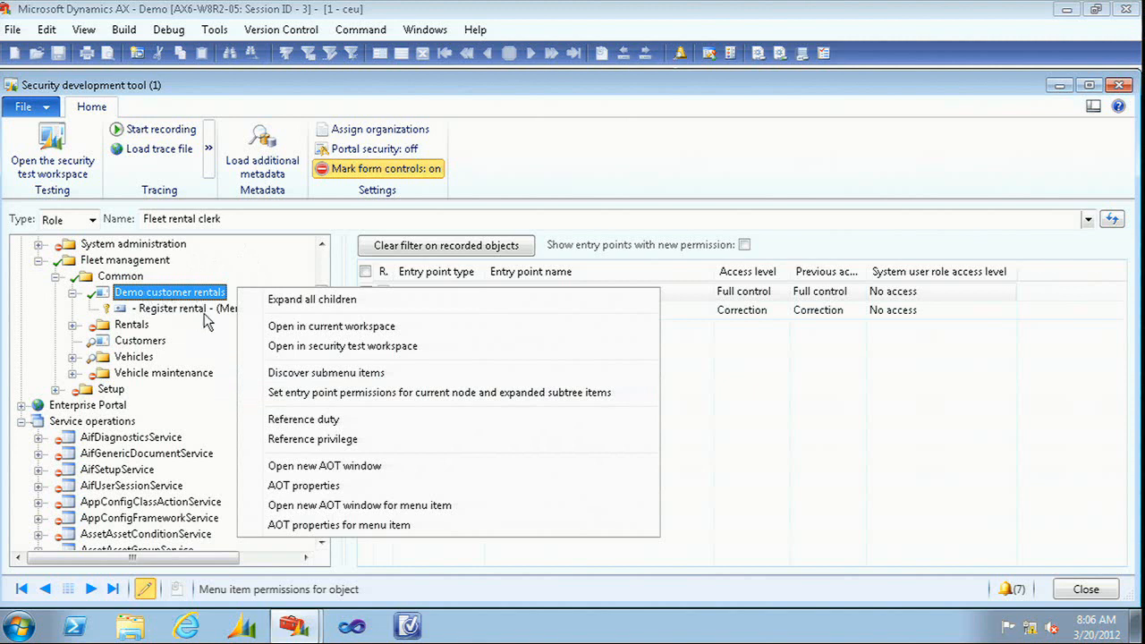
{"action": "left_click", "coordinate": [379, 394]}
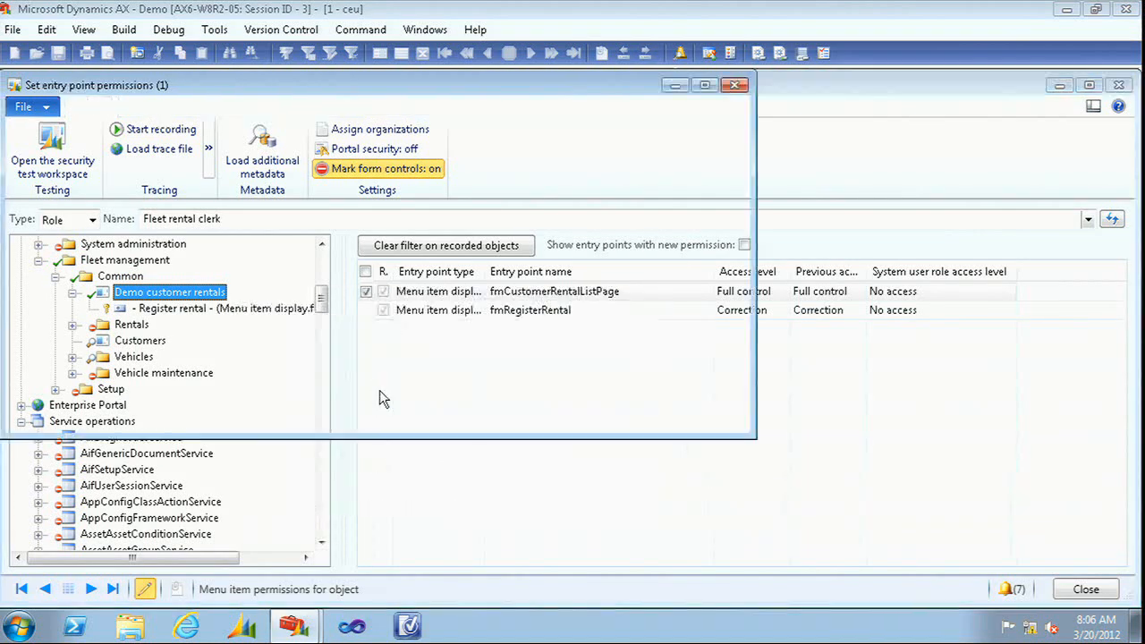
{"action": "left_click_drag", "start_coordinate": [233, 81], "coordinate": [262, 92]}
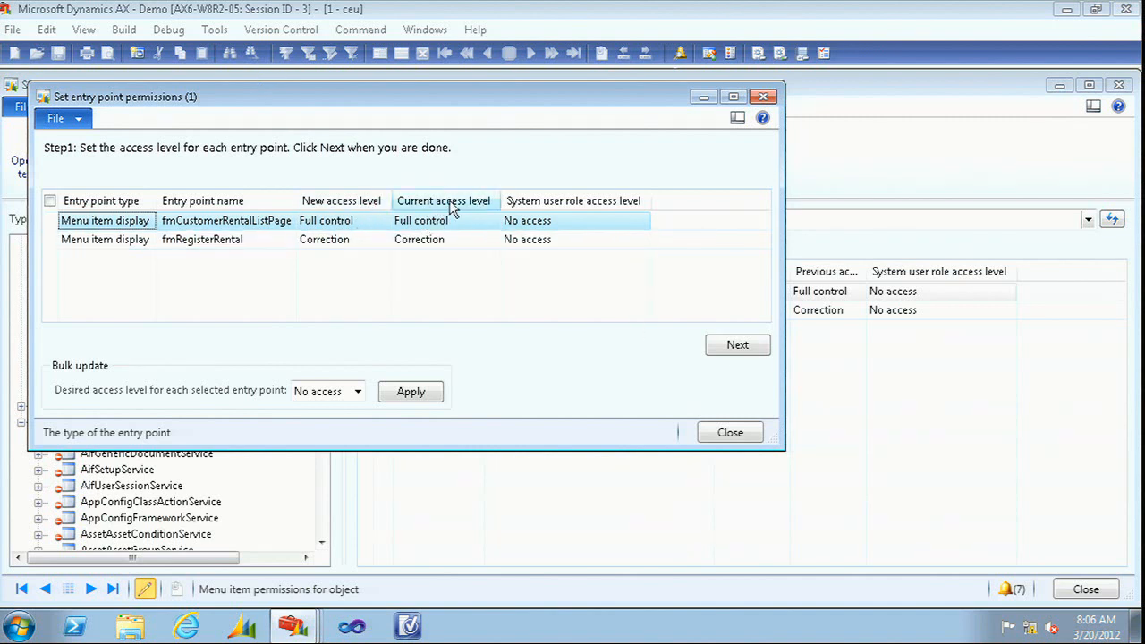
Set the new access level to View for fmCustomerRentalListPage and No access for fmRegisterRental, and continue to Step 2
{"action": "left_click", "coordinate": [372, 221]}
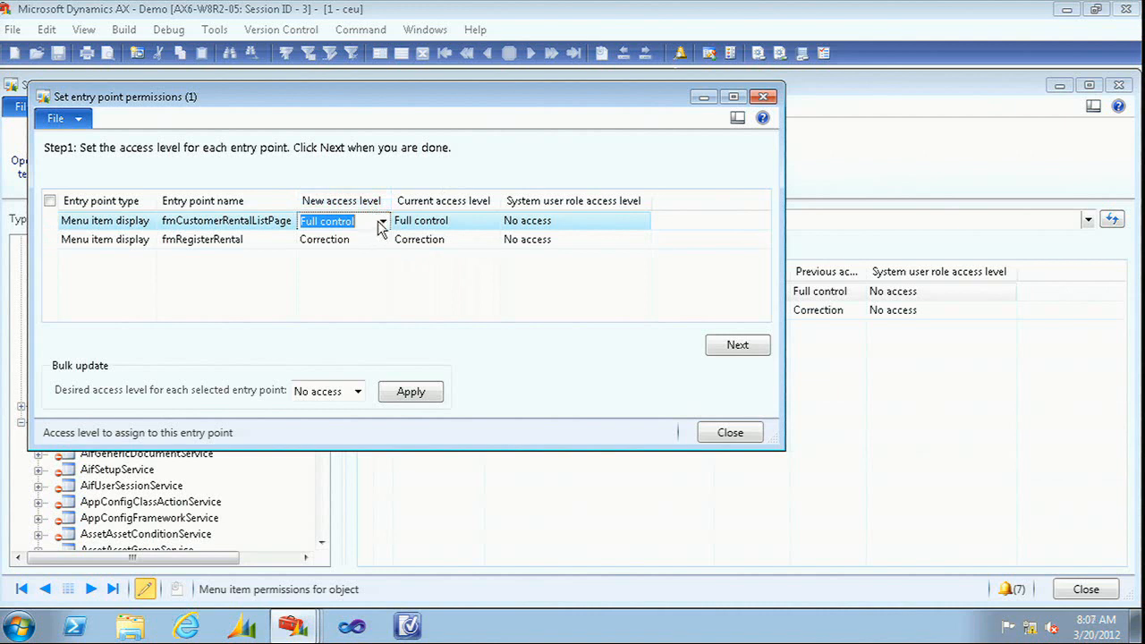
{"action": "left_click", "coordinate": [383, 221]}
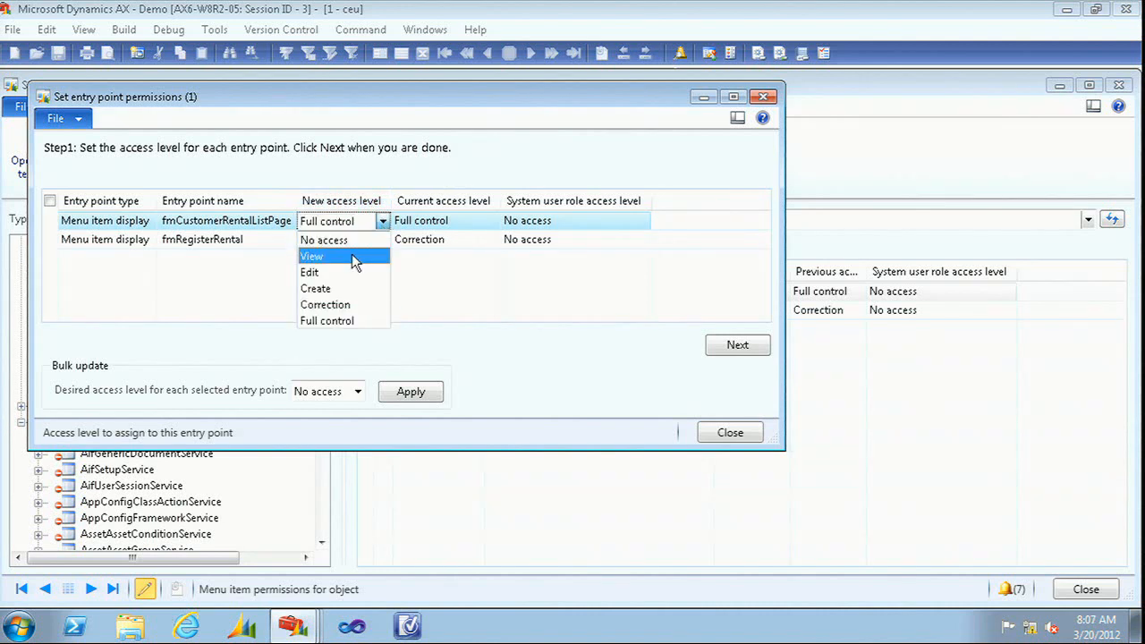
{"action": "left_click", "coordinate": [351, 256]}
{"action": "left_click", "coordinate": [380, 240]}
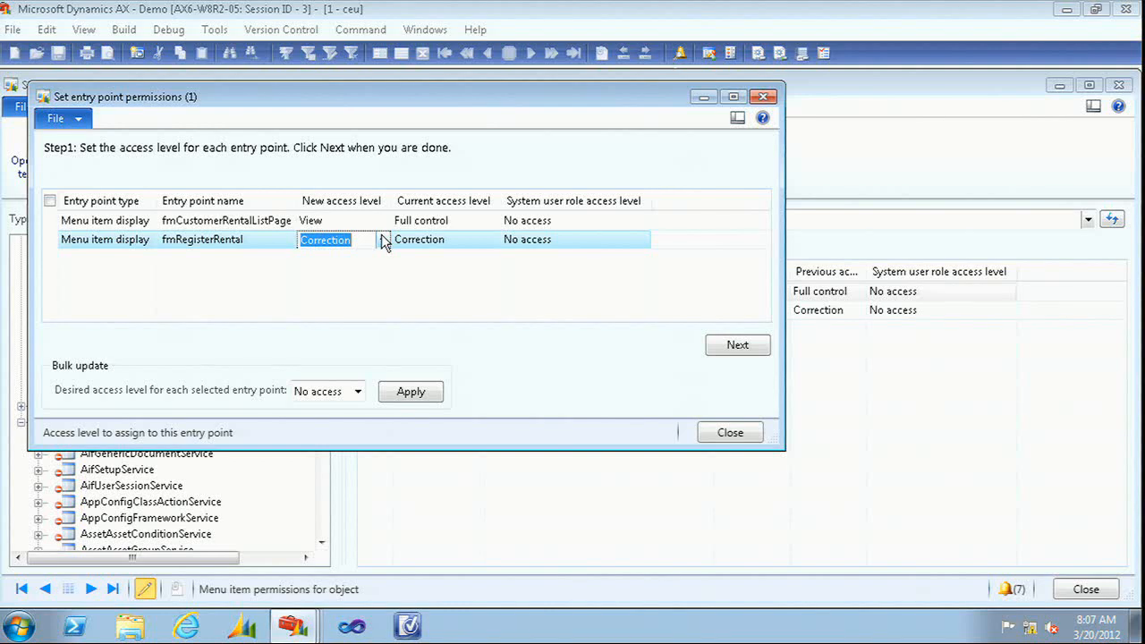
{"action": "left_click", "coordinate": [383, 239]}
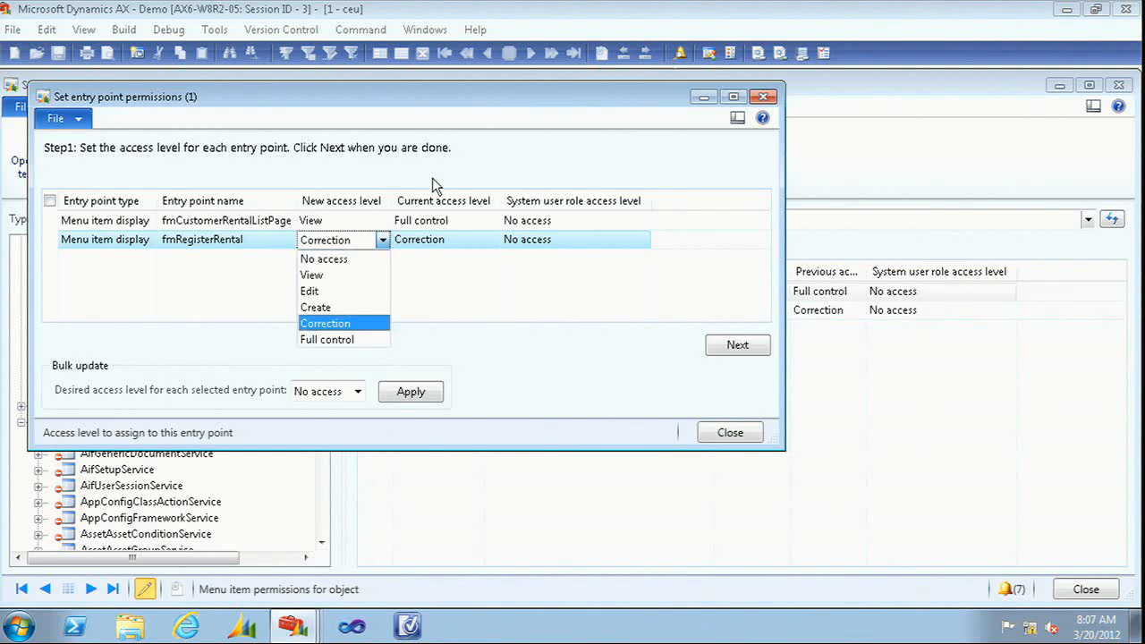
{"action": "left_click", "coordinate": [339, 259]}
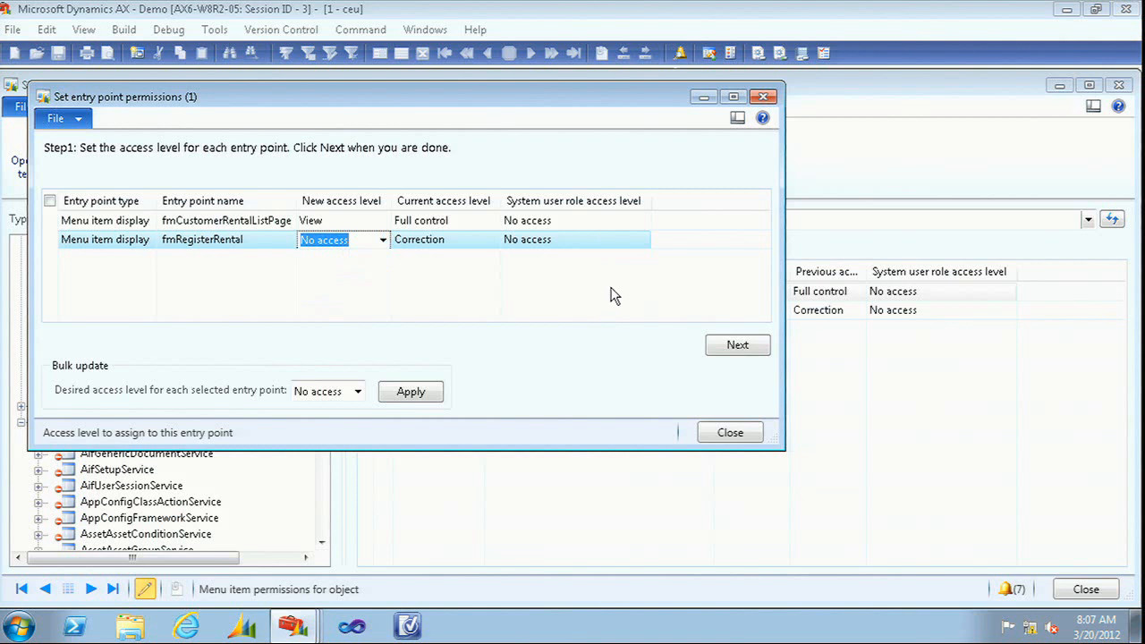
{"action": "left_click", "coordinate": [729, 355]}
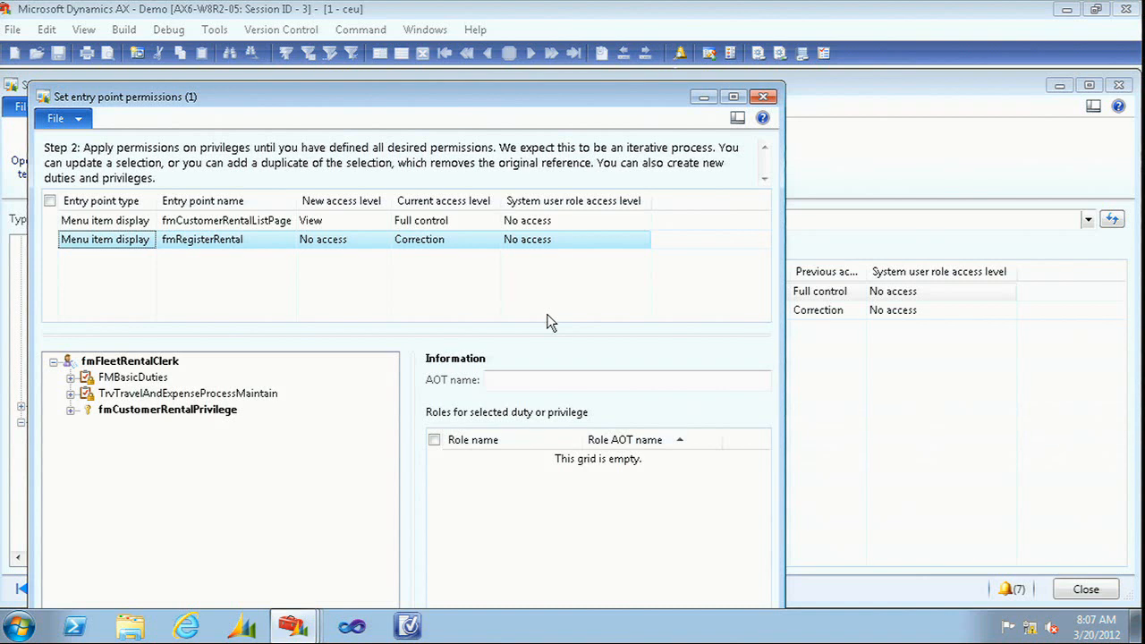
Apply the View access level for fmCustomerRentalListPage to fmCustomerRentalPrivilege and check the entry point's resulting access level
{"action": "left_click", "coordinate": [362, 221]}
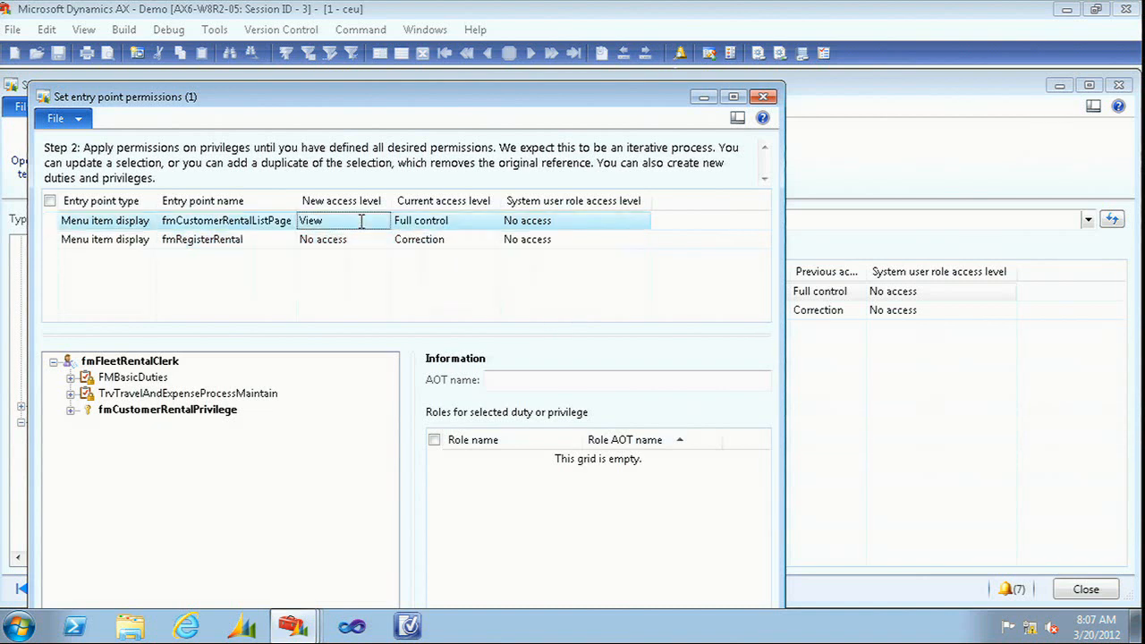
{"action": "left_click", "coordinate": [235, 222]}
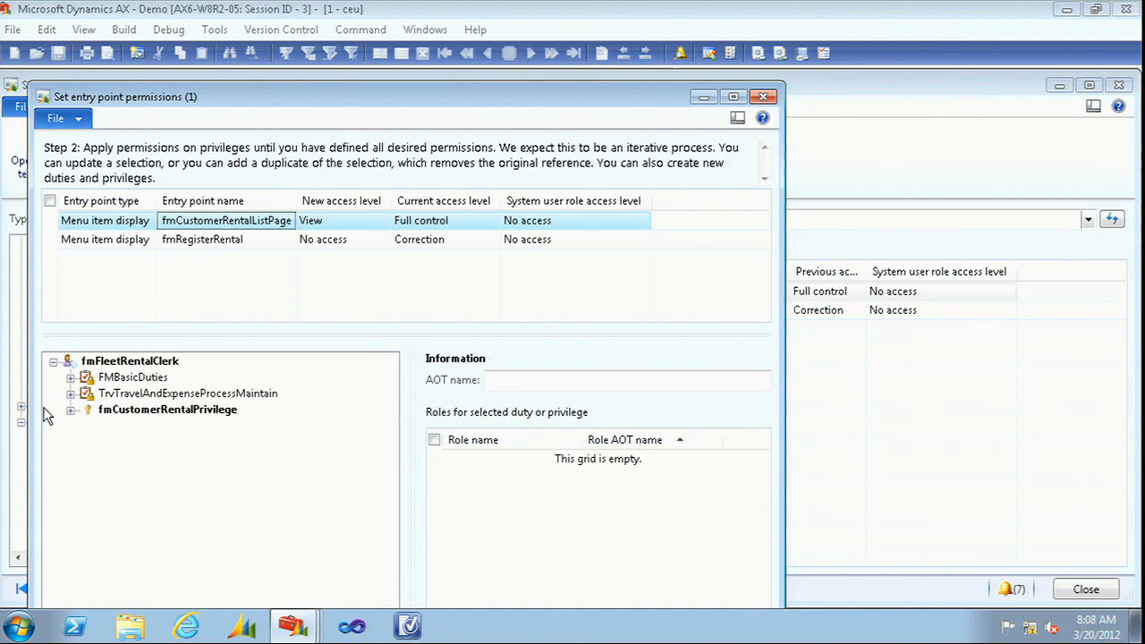
{"action": "left_click", "coordinate": [77, 410]}
{"action": "left_click", "coordinate": [145, 427]}
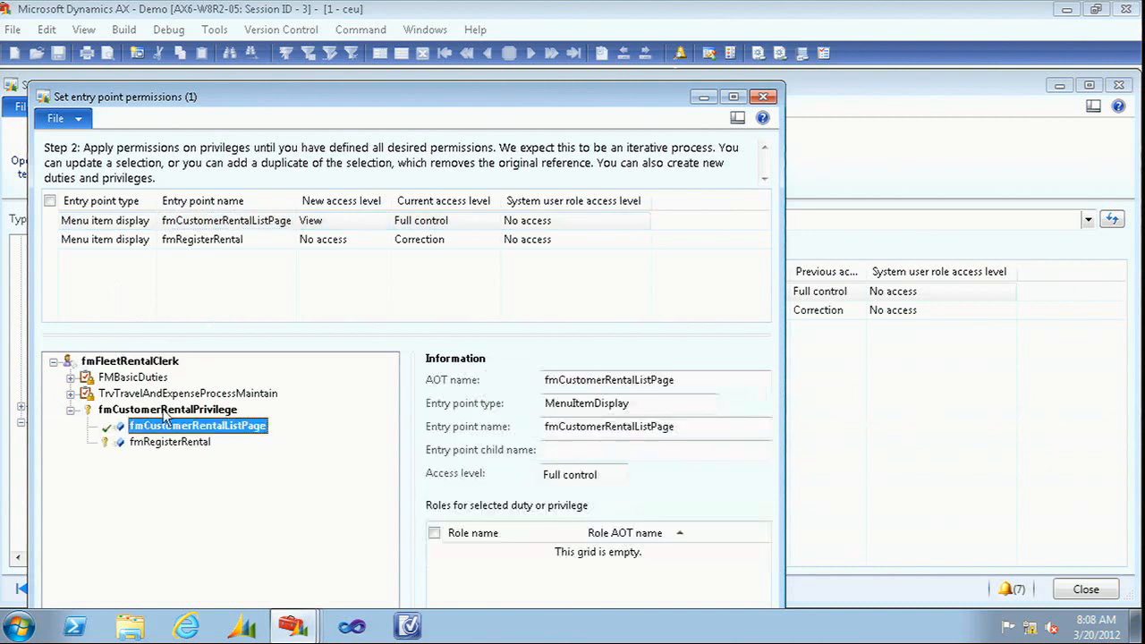
{"action": "left_click", "coordinate": [167, 410]}
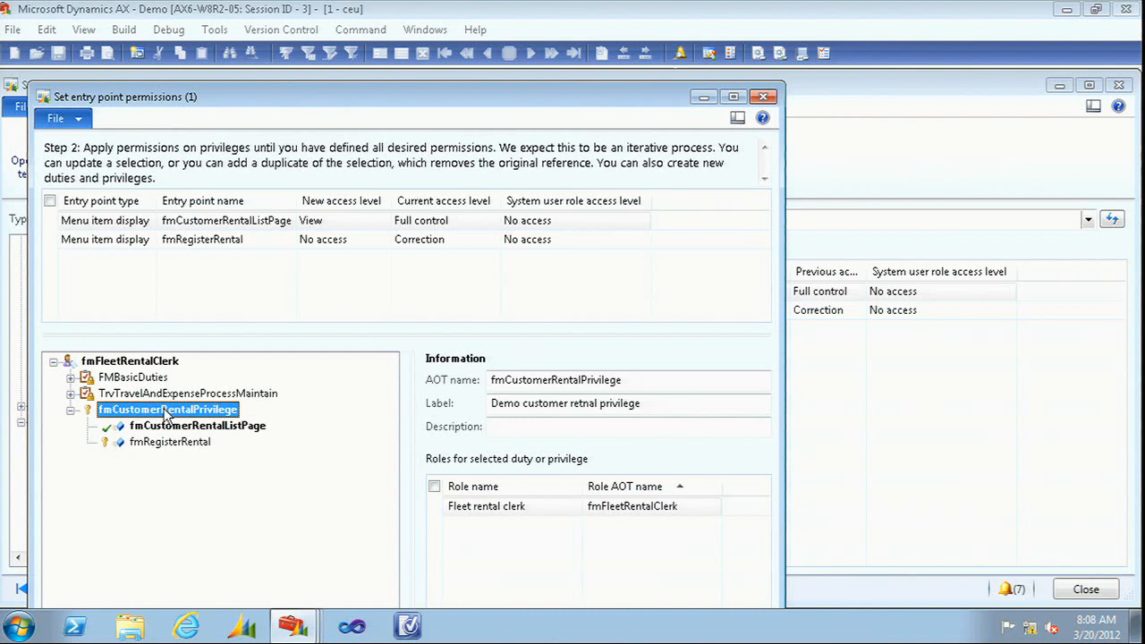
{"action": "right_click", "coordinate": [236, 410]}
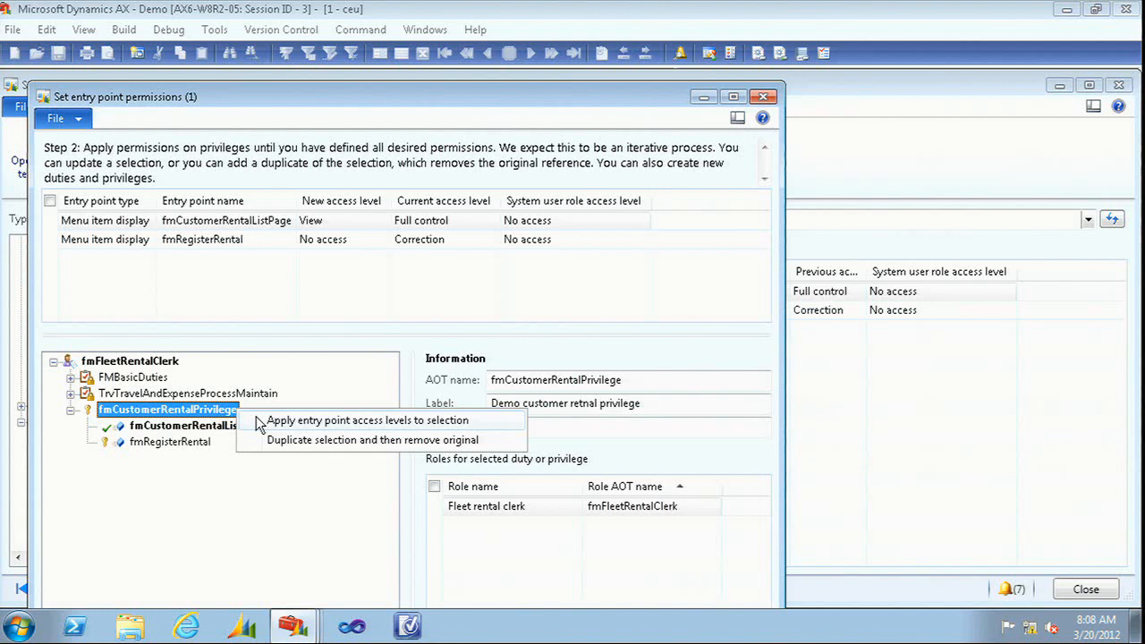
{"action": "left_click", "coordinate": [258, 421]}
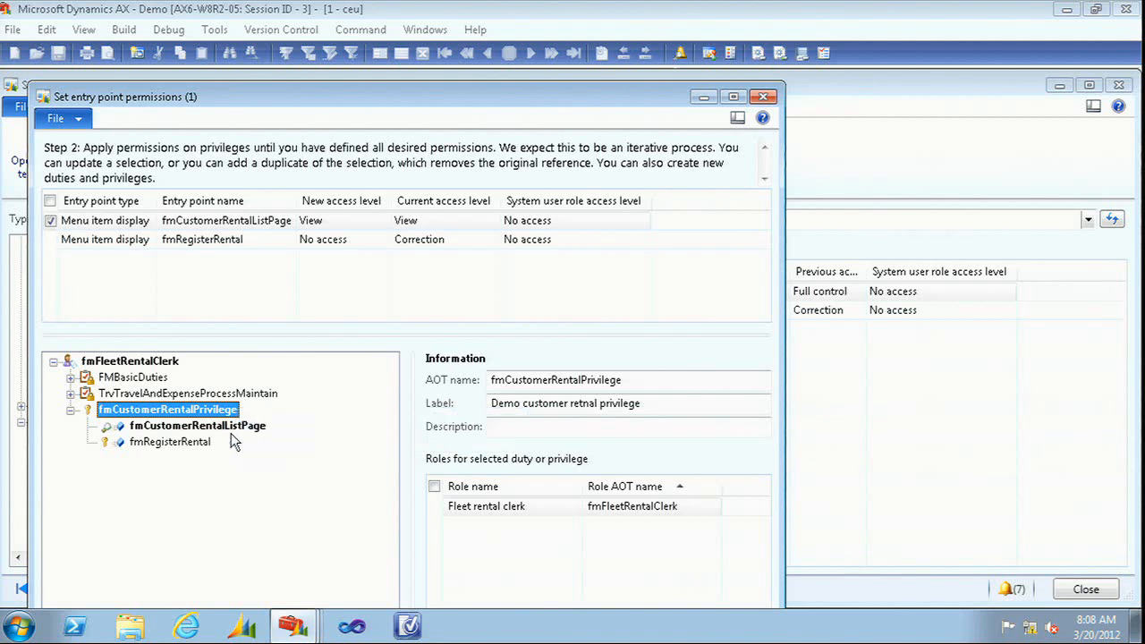
{"action": "left_click", "coordinate": [223, 426]}
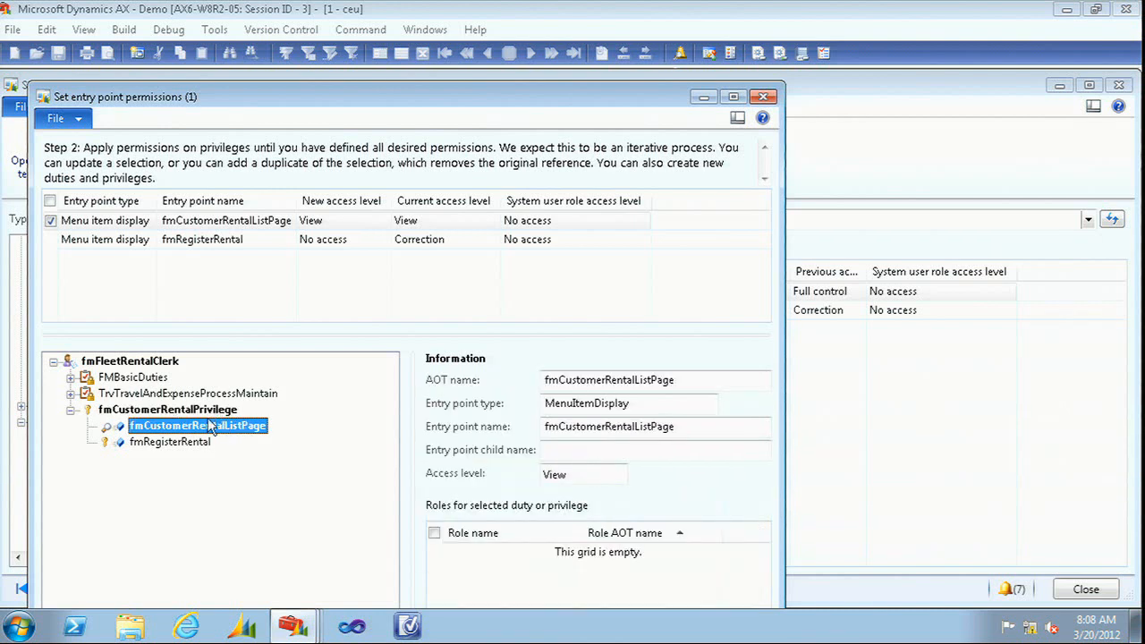
{"action": "left_click", "coordinate": [450, 224]}
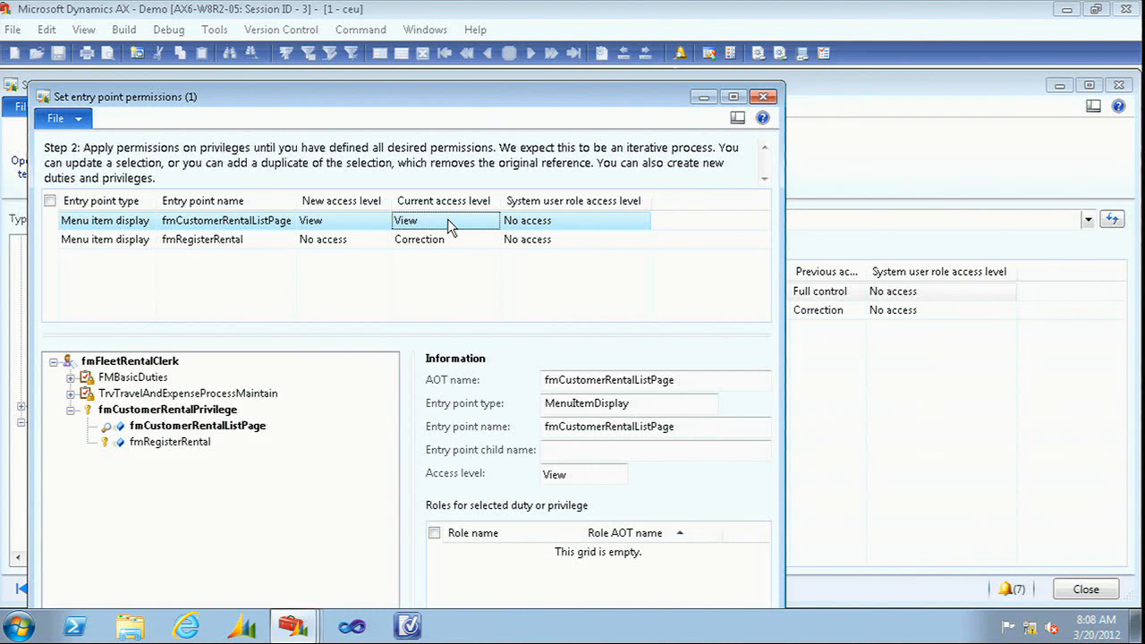
Apply the No access level for fmRegisterRental to fmCustomerRentalPrivilege and close the entry point permissions form
{"action": "left_click", "coordinate": [437, 241]}
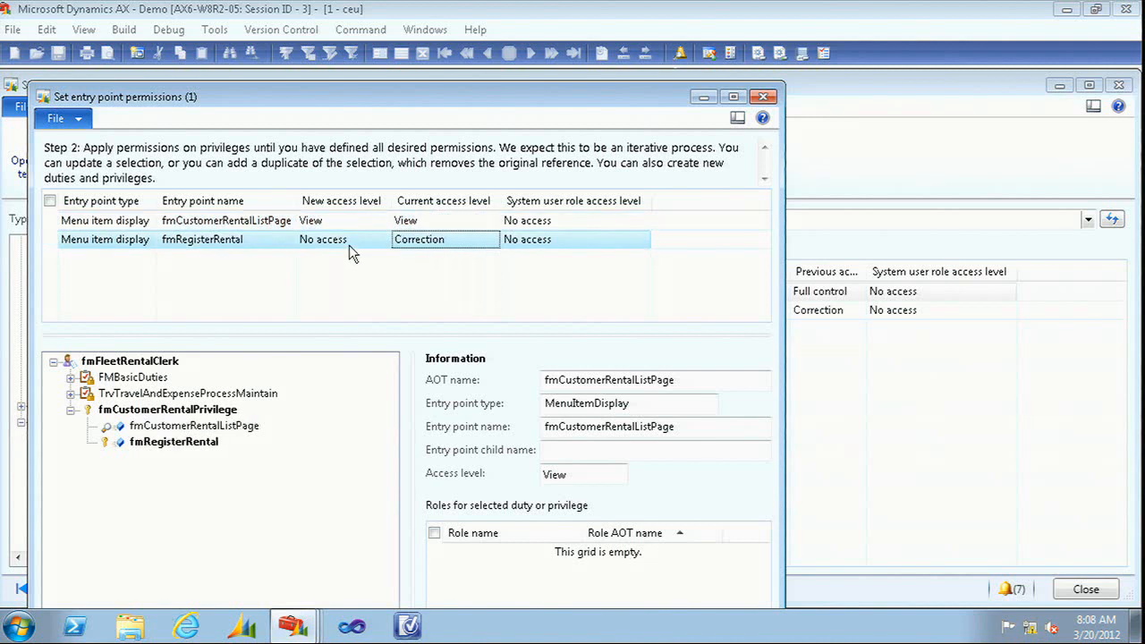
{"action": "left_click", "coordinate": [190, 409]}
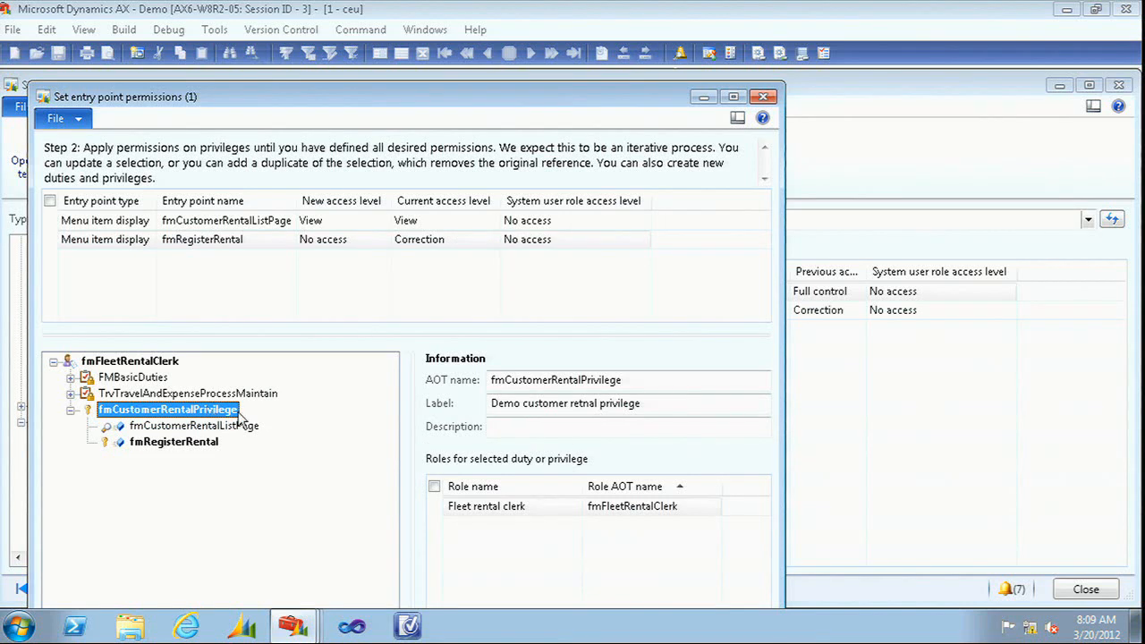
{"action": "left_click", "coordinate": [237, 242]}
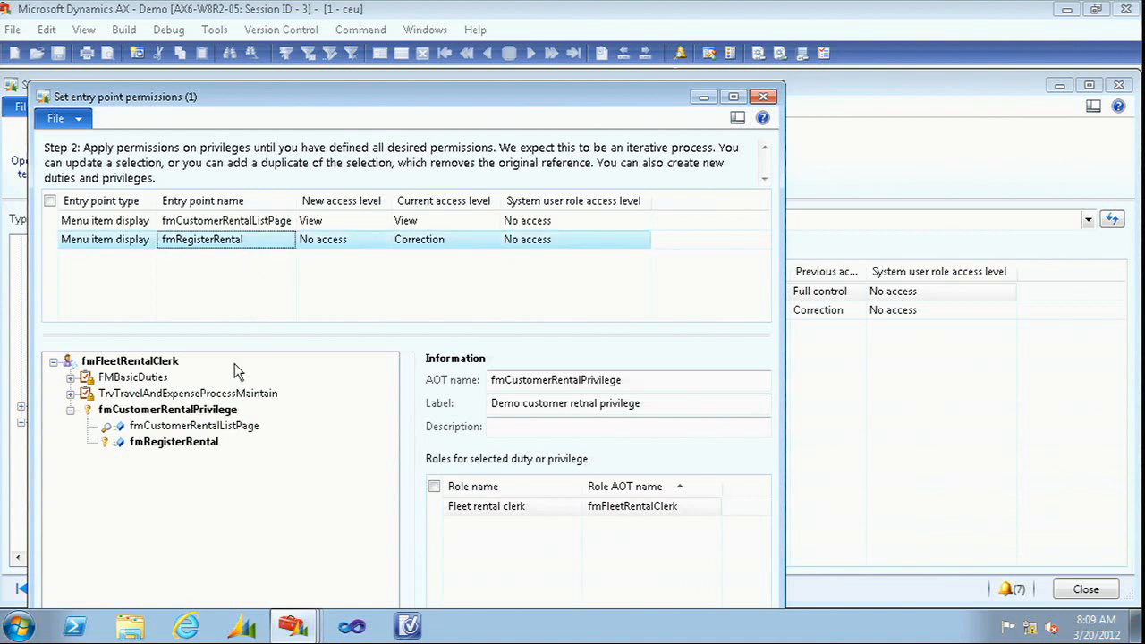
{"action": "right_click", "coordinate": [252, 408]}
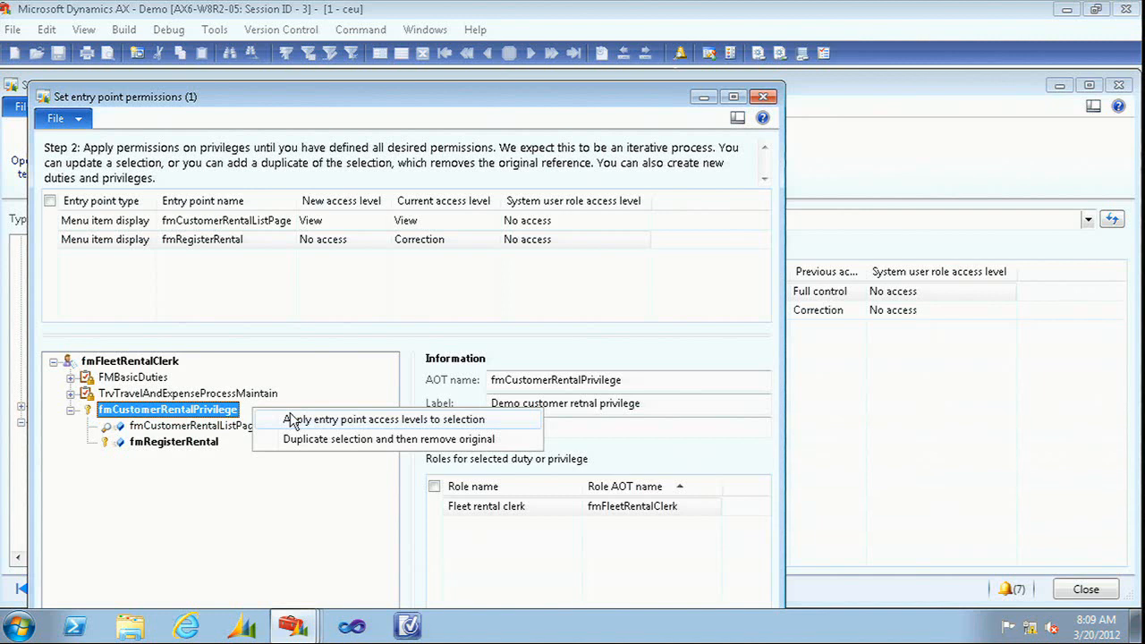
{"action": "left_click", "coordinate": [294, 419]}
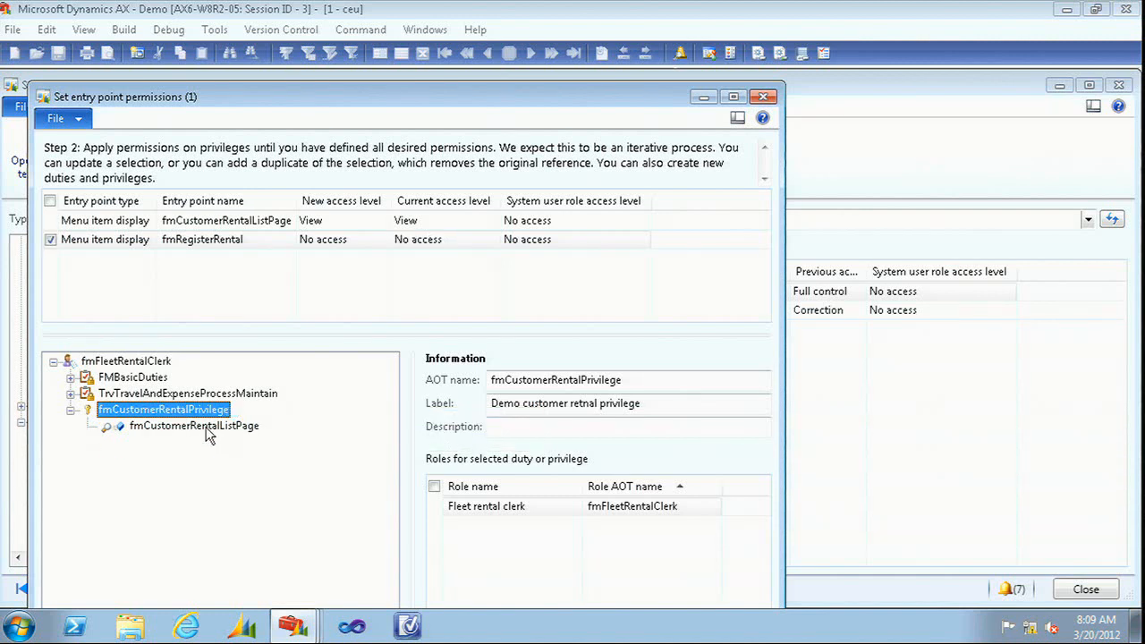
{"action": "left_click_drag", "start_coordinate": [442, 95], "coordinate": [462, 60]}
{"action": "left_click", "coordinate": [338, 183]}
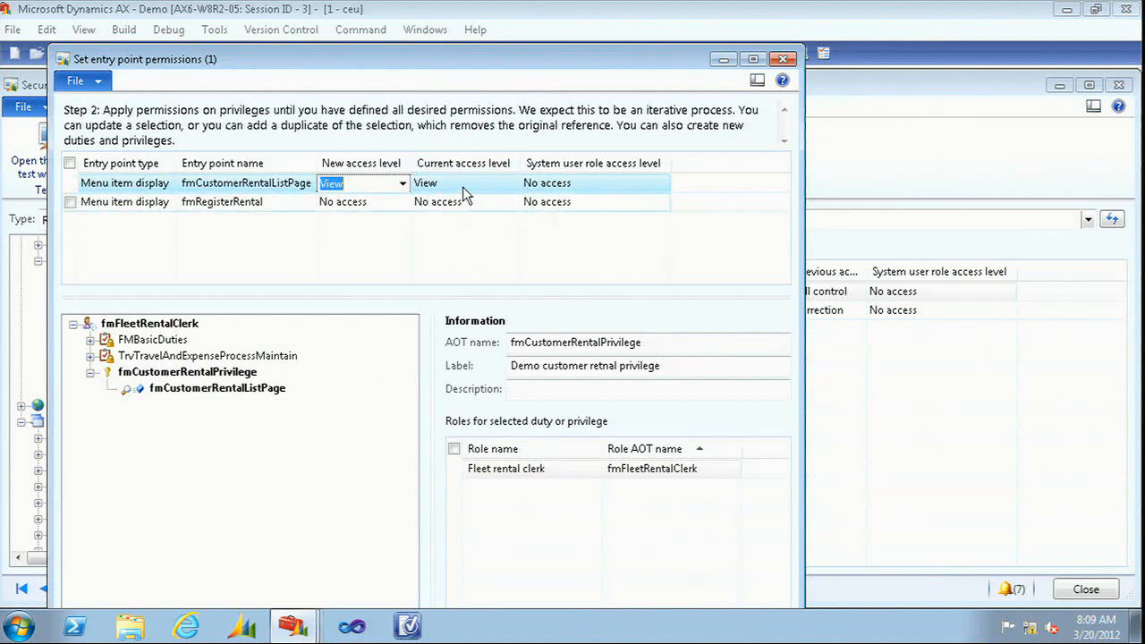
{"action": "left_click", "coordinate": [780, 59]}
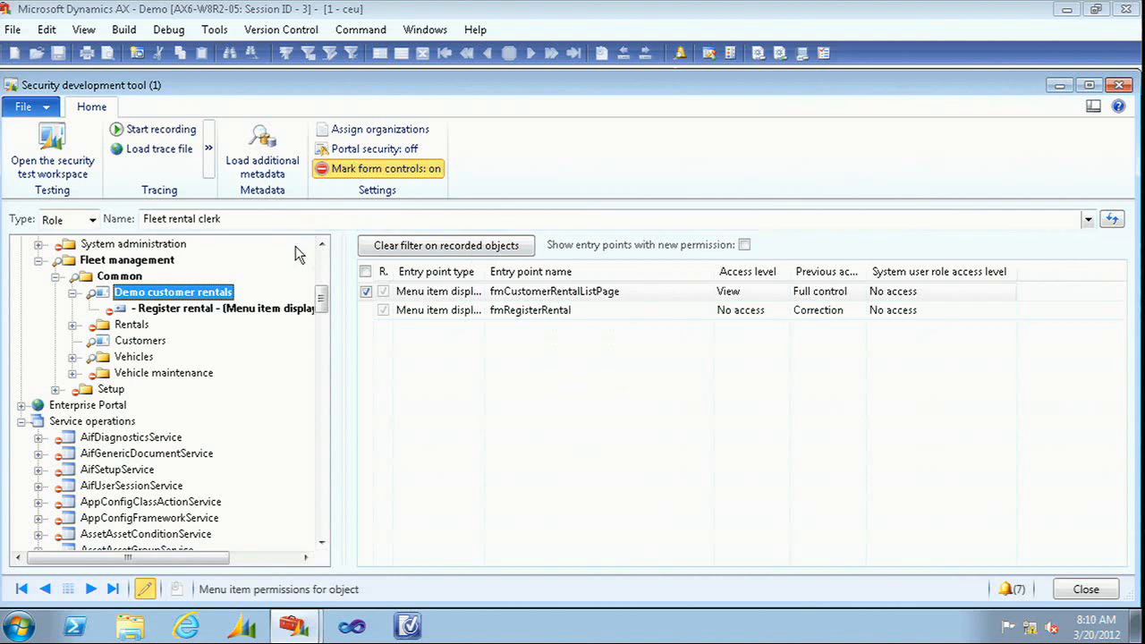
Open Demo customer rentals in the current workspace to examine how its controls are marked, and close the form
{"action": "right_click", "coordinate": [245, 291]}
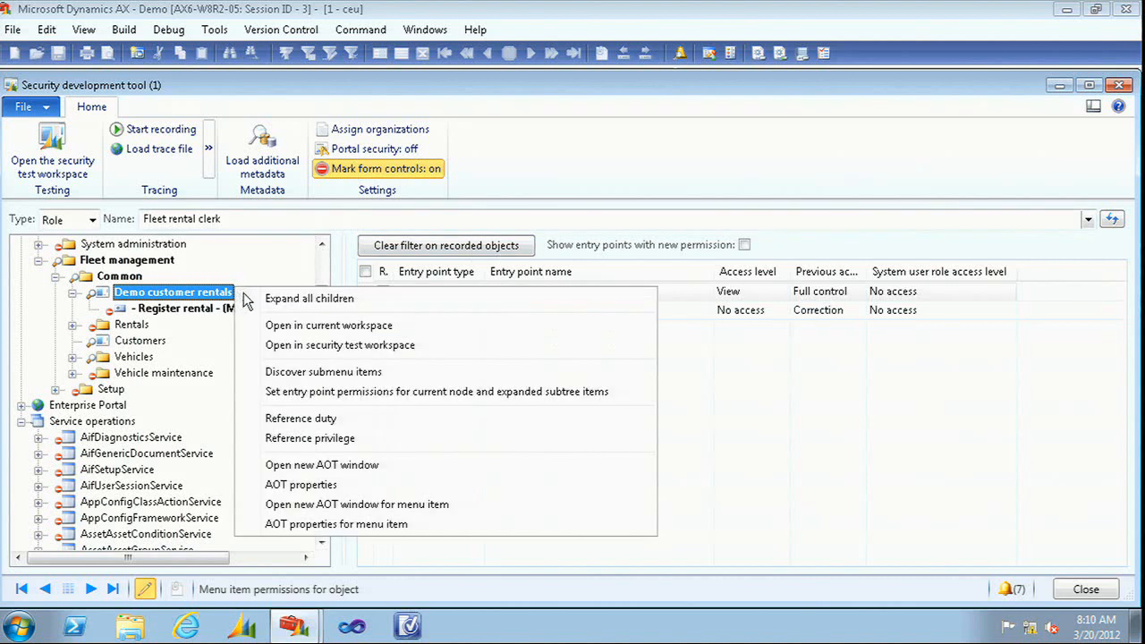
{"action": "left_click", "coordinate": [276, 322]}
{"action": "mouse_move", "coordinate": [273, 324]}
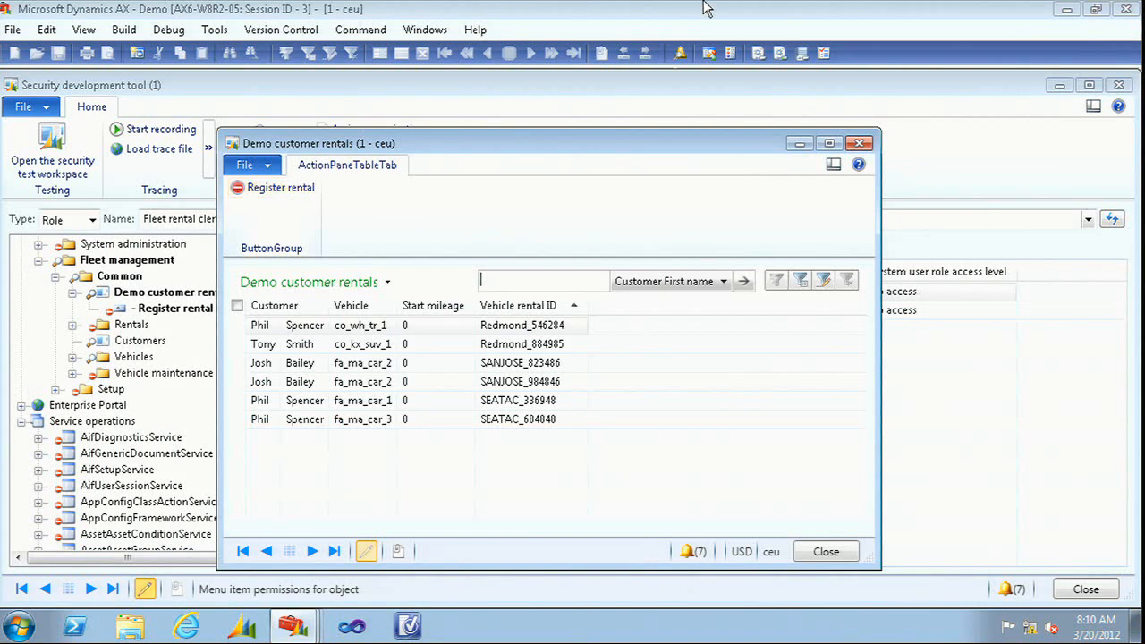
{"action": "left_click", "coordinate": [859, 143]}
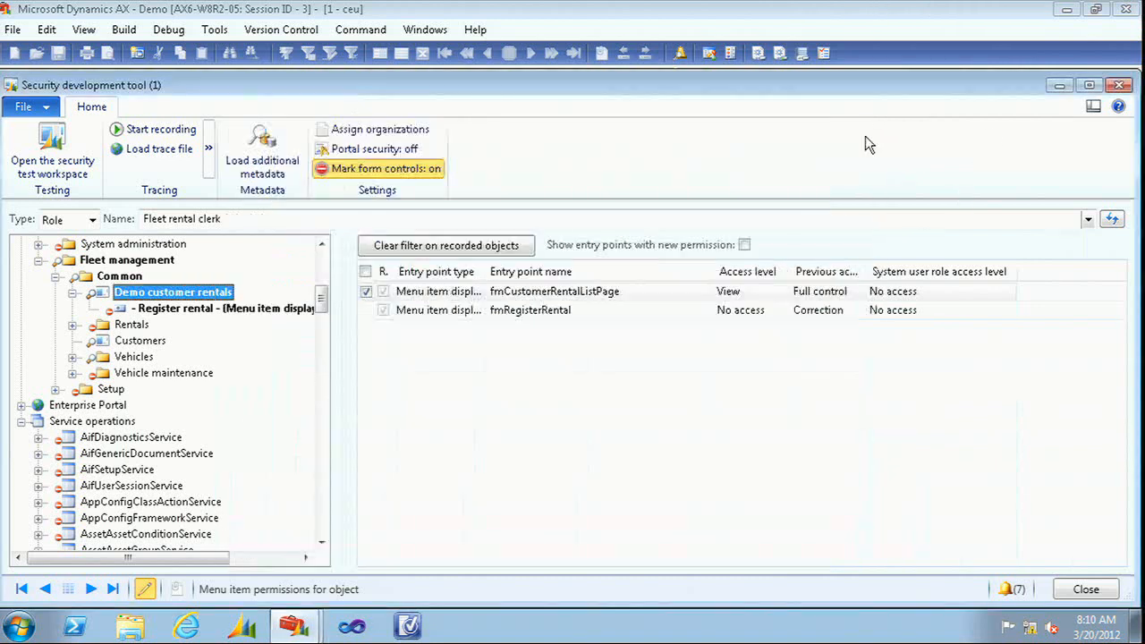
Turn off form control marking and check the Fleet management Demo customer rentals page in the security test workspace, closing it when done
{"action": "left_click", "coordinate": [407, 177]}
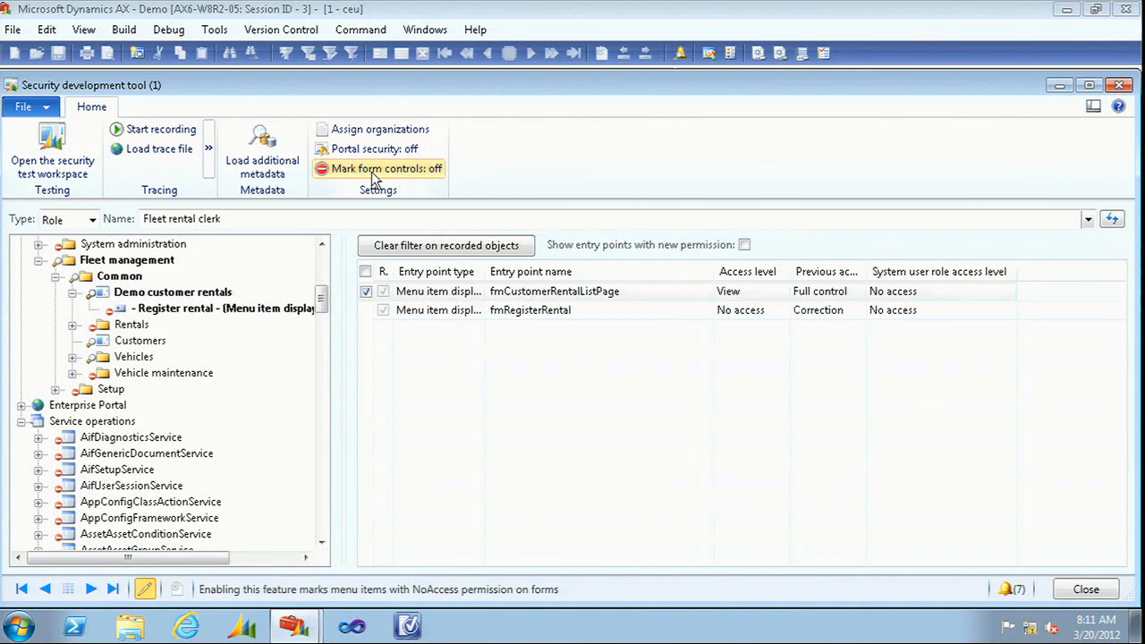
{"action": "left_click", "coordinate": [59, 162]}
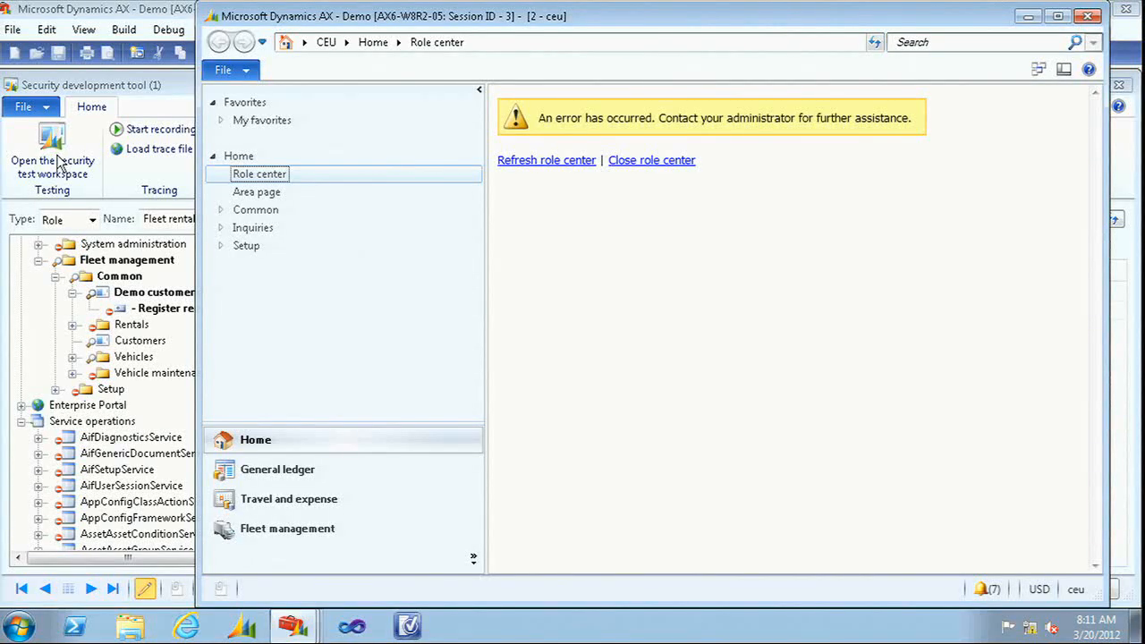
{"action": "left_click", "coordinate": [288, 531]}
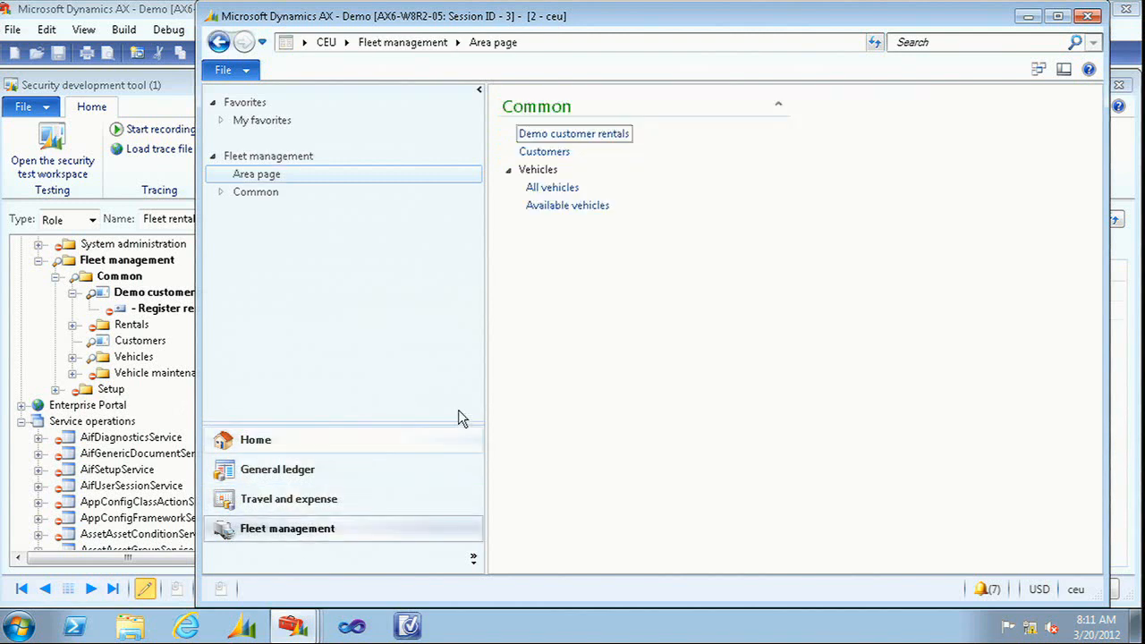
{"action": "left_click", "coordinate": [552, 136]}
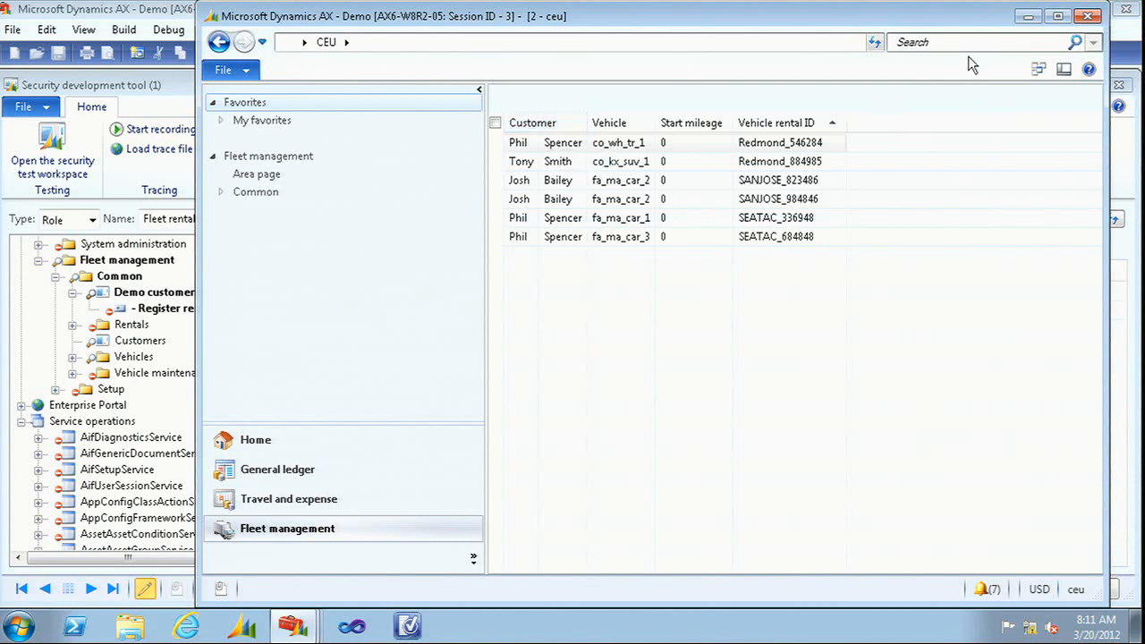
{"action": "left_click", "coordinate": [1086, 19]}
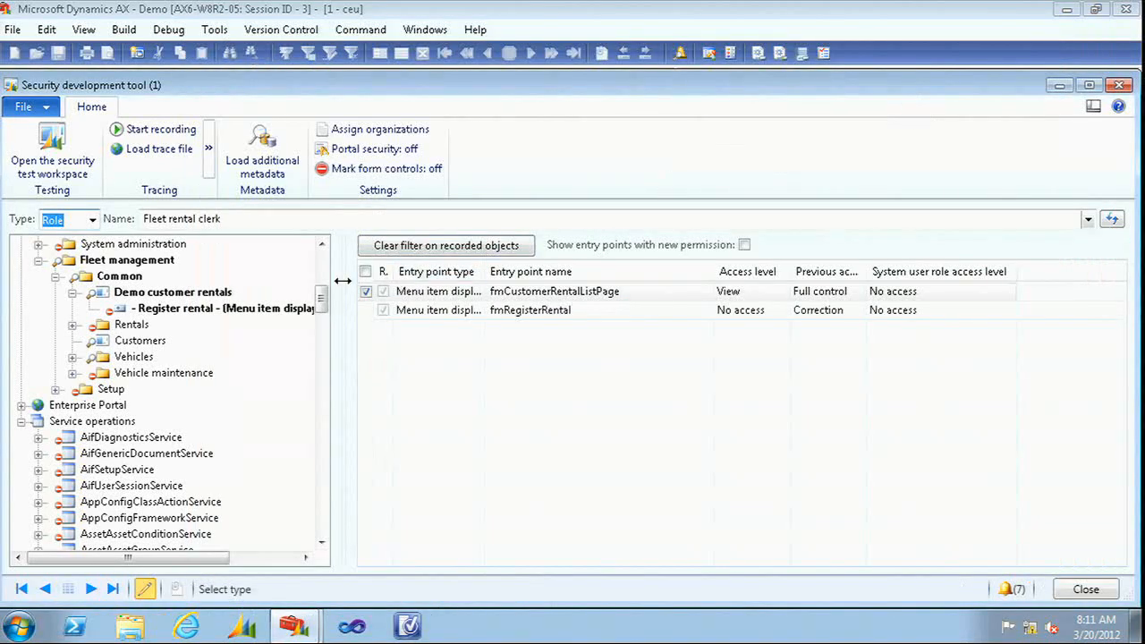
Switch to the main development workspace showing the DemoConvergence project and close the compiler output
{"action": "left_click_drag", "start_coordinate": [342, 279], "coordinate": [358, 279]}
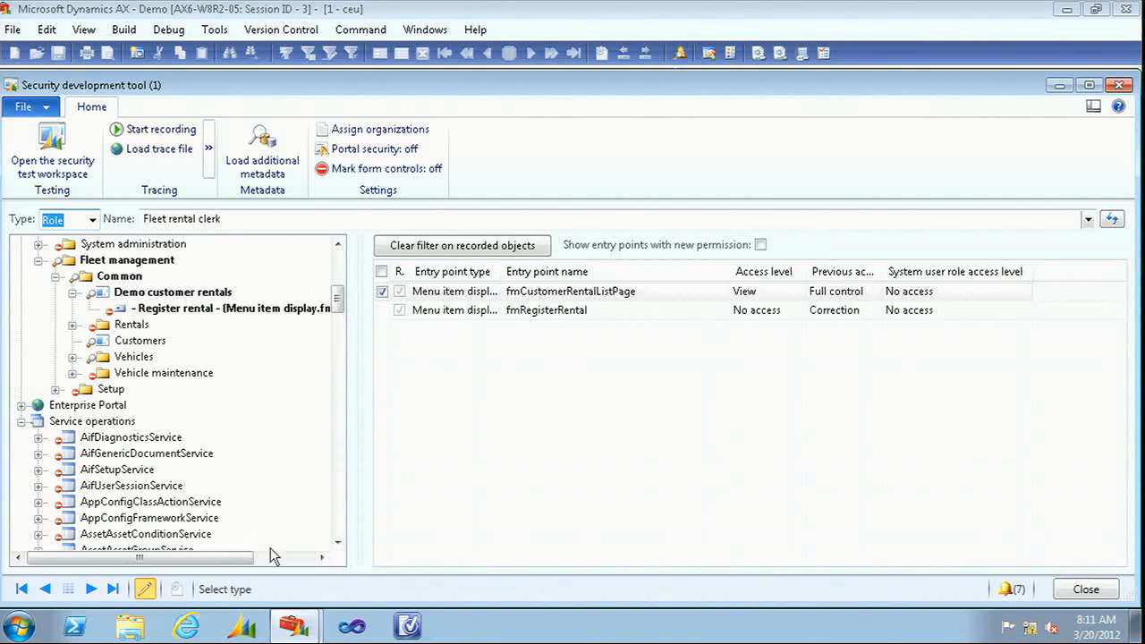
{"action": "mouse_move", "coordinate": [283, 610]}
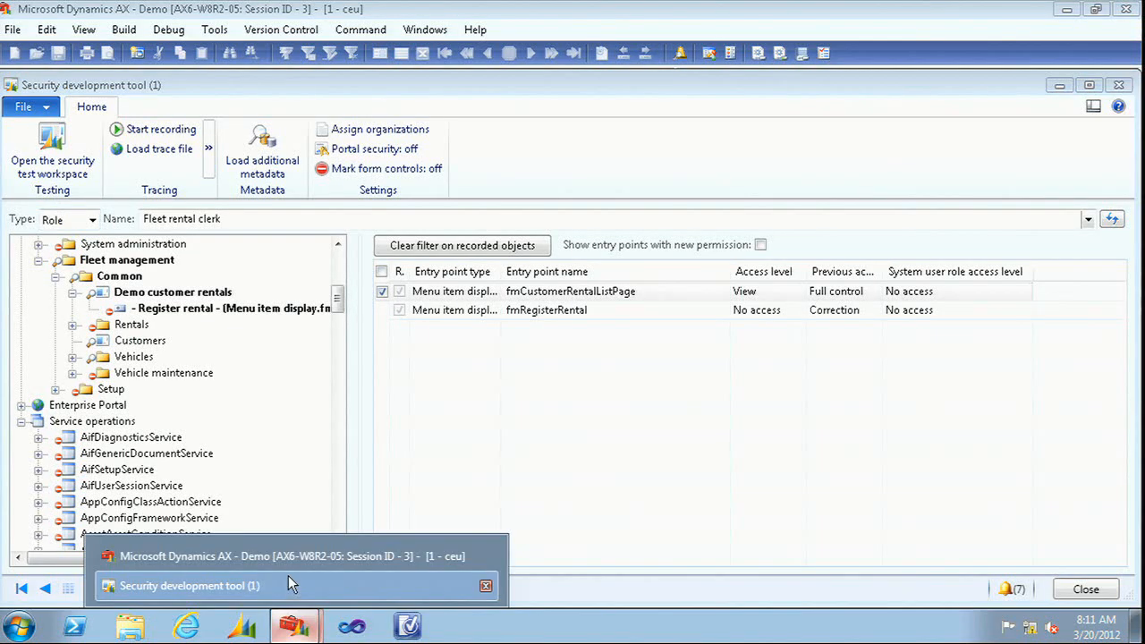
{"action": "left_click", "coordinate": [287, 564]}
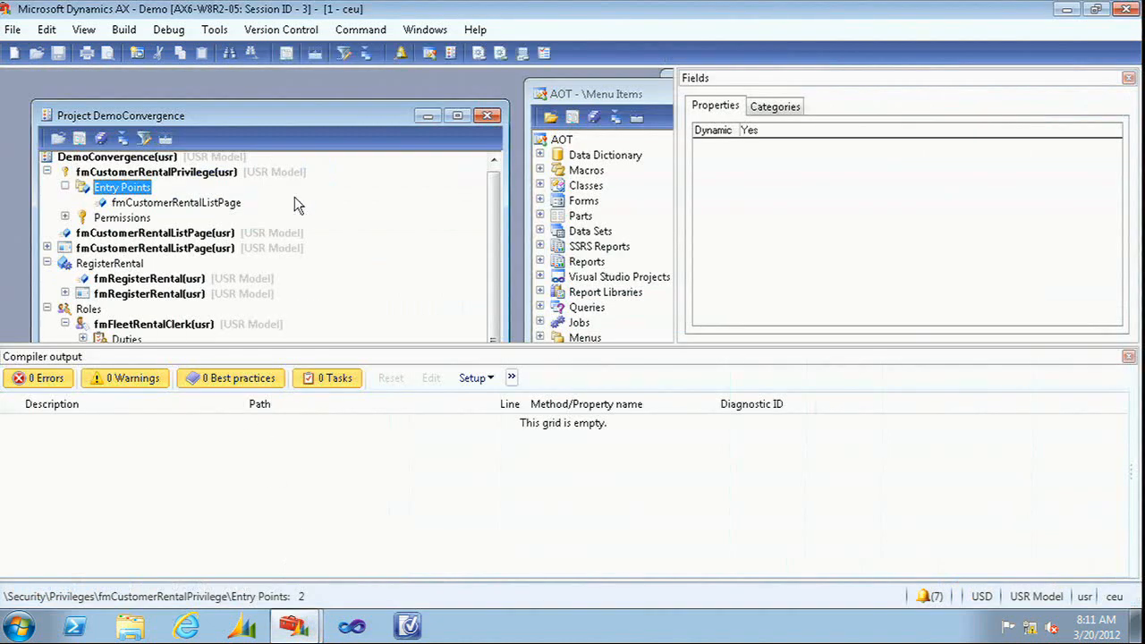
{"action": "left_click", "coordinate": [1128, 356]}
{"action": "scroll", "coordinate": [495, 248], "scroll_direction": "up", "scroll_amount": 1}
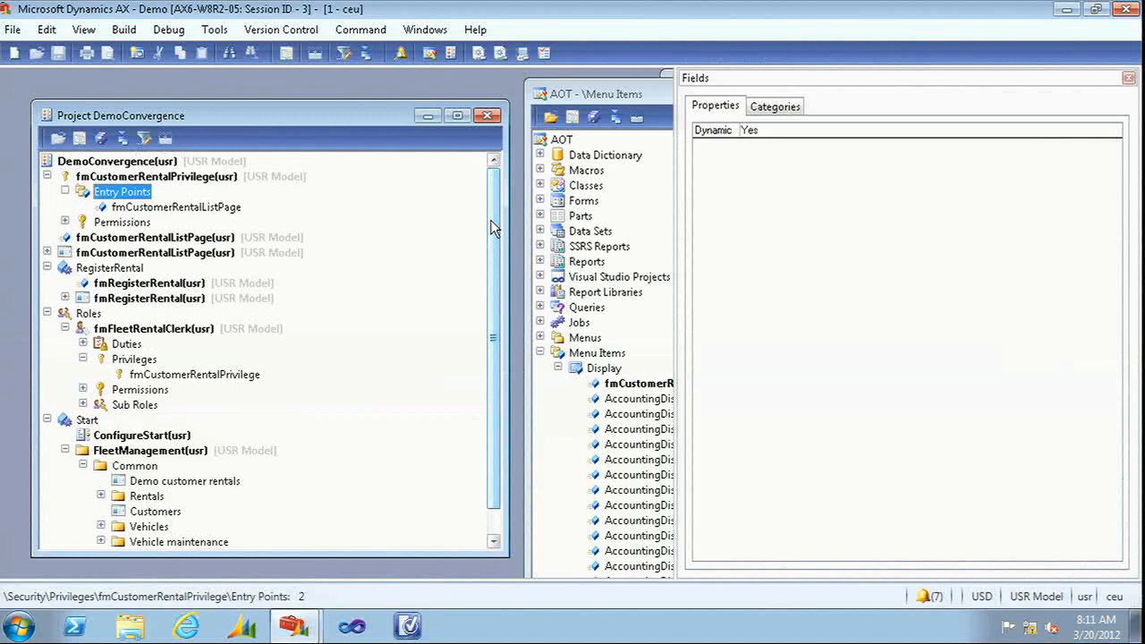
Override the init method of the fmCustomerRentalListPage form and close the properties pane to clear the code editor
{"action": "left_click", "coordinate": [47, 253]}
{"action": "left_click", "coordinate": [86, 268]}
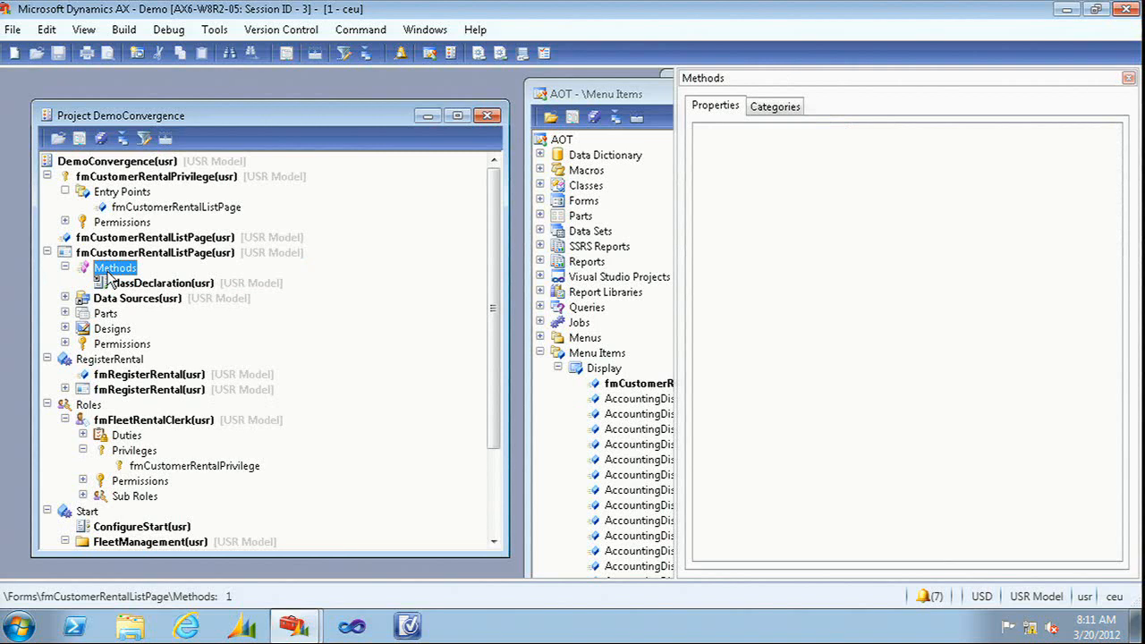
{"action": "right_click", "coordinate": [109, 271]}
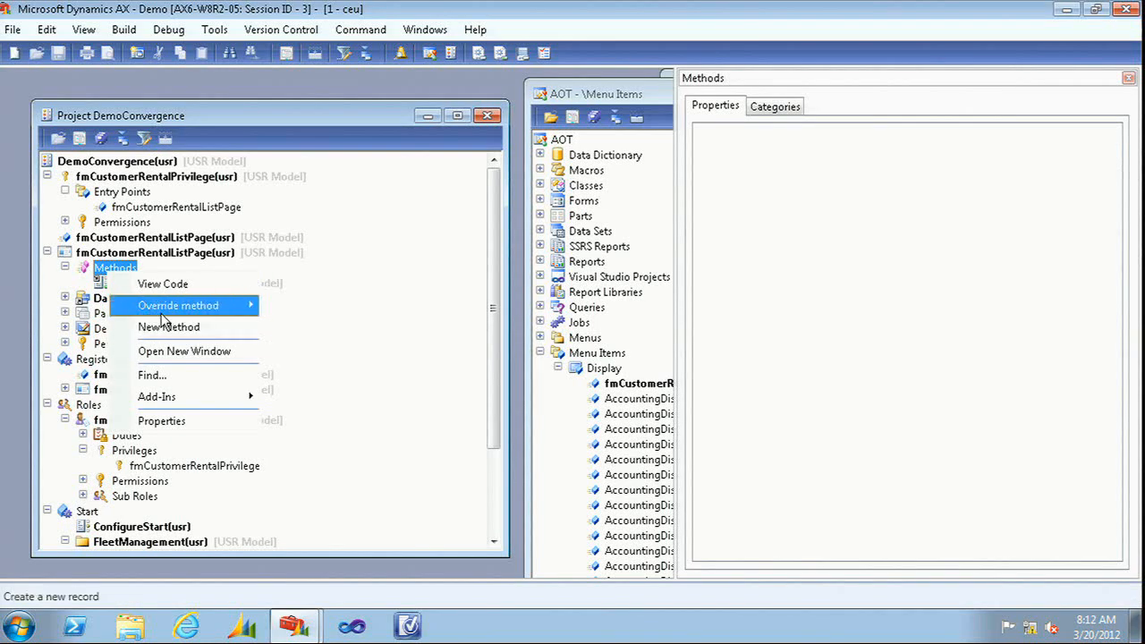
{"action": "mouse_move", "coordinate": [165, 313]}
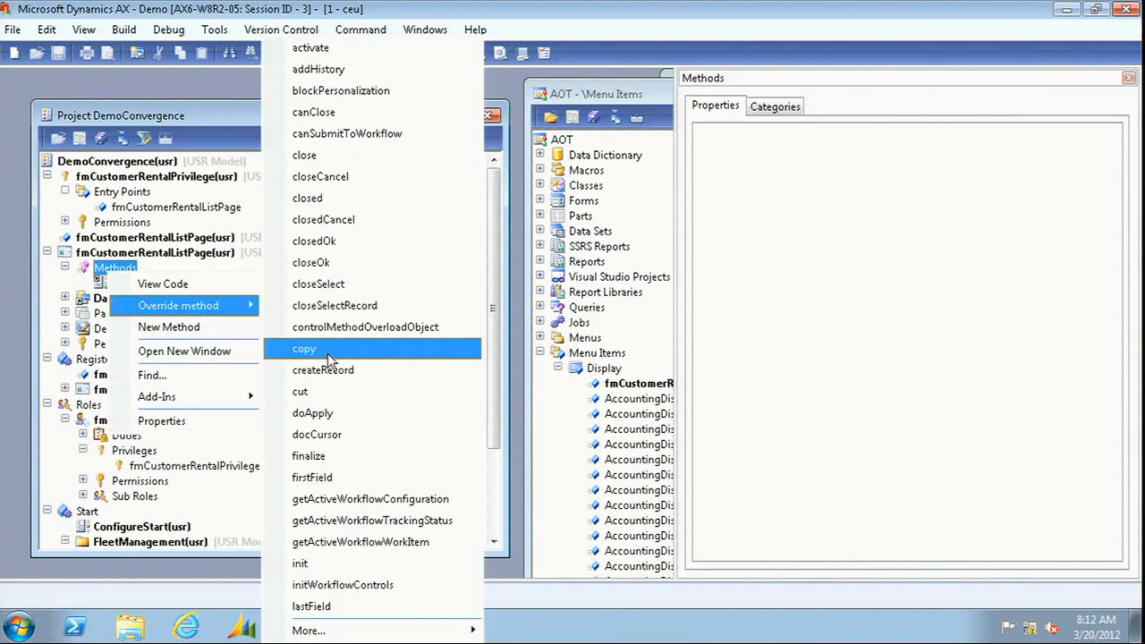
{"action": "left_click", "coordinate": [320, 563]}
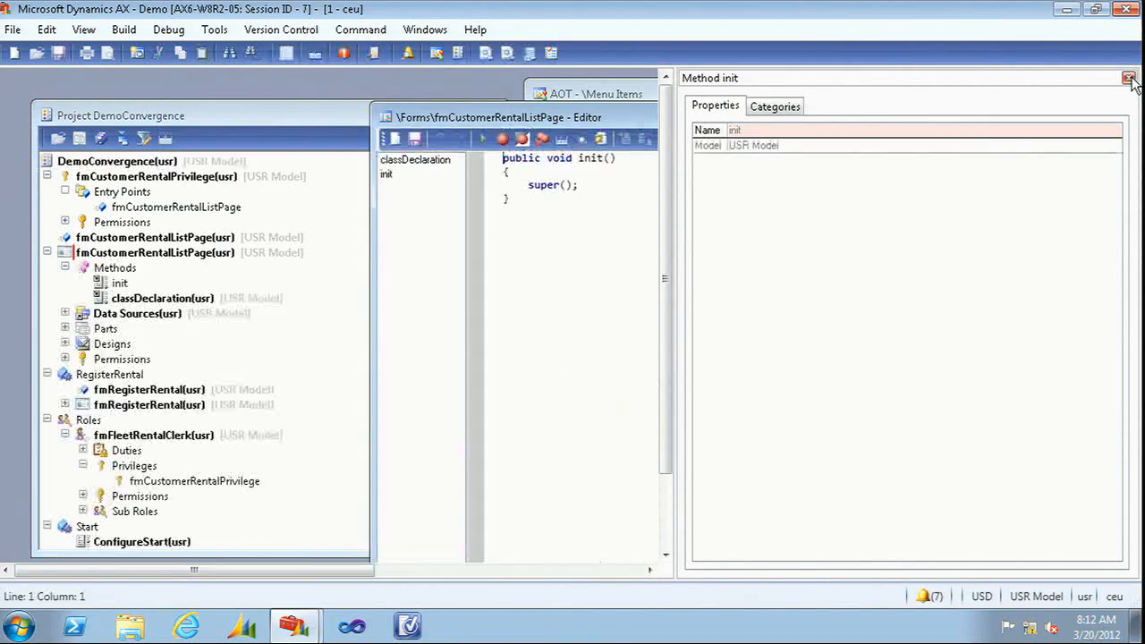
{"action": "left_click", "coordinate": [1128, 79]}
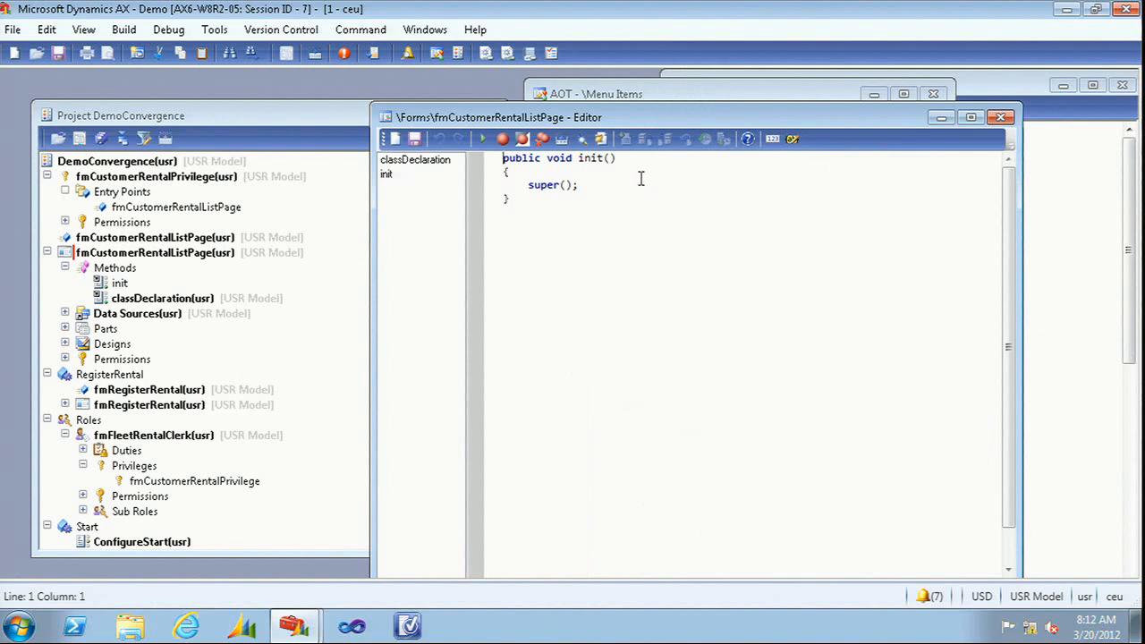
Add the line "int debug = 1;" before super() in the init method and set a breakpoint on it
{"action": "left_click", "coordinate": [641, 172]}
{"action": "key", "text": "Return"}
{"action": "type", "text": "int de"}
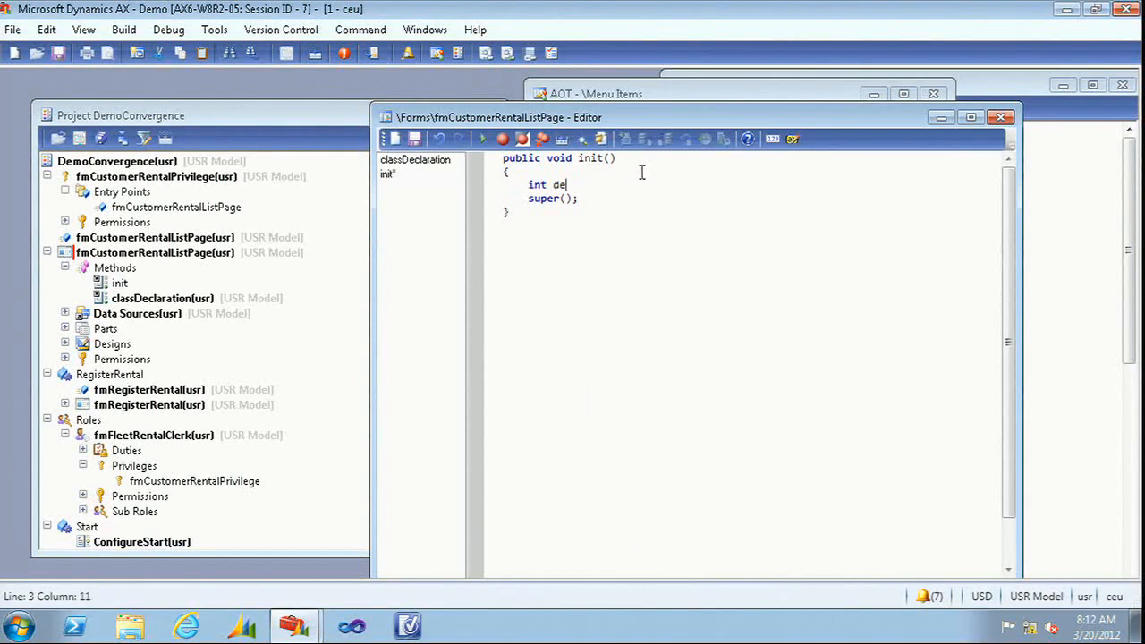
{"action": "type", "text": "bug = 1;"}
{"action": "left_click", "coordinate": [585, 185]}
{"action": "key", "text": "F9"}
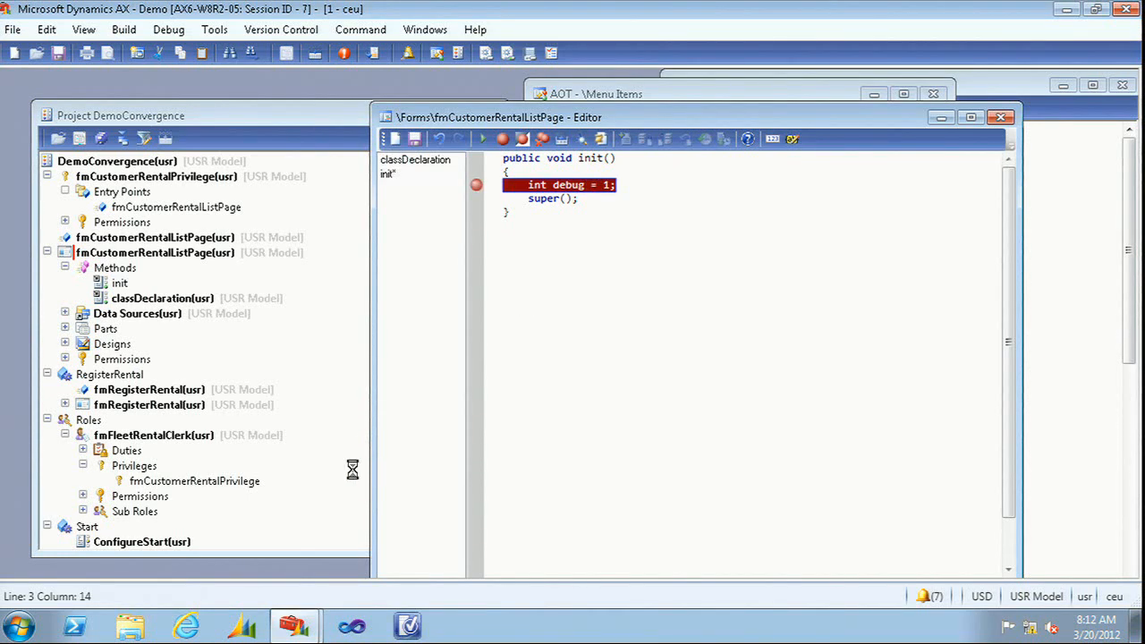
Dismiss the X++ debugging Infolog and switch to the Security development tool
{"action": "left_click", "coordinate": [302, 623]}
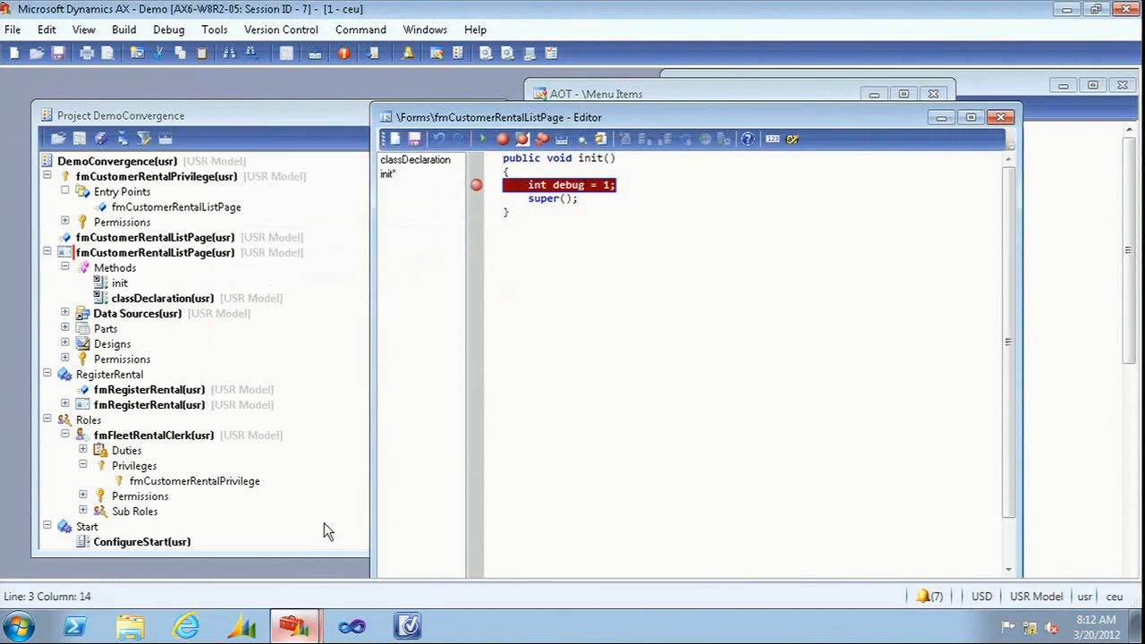
{"action": "left_click", "coordinate": [317, 586]}
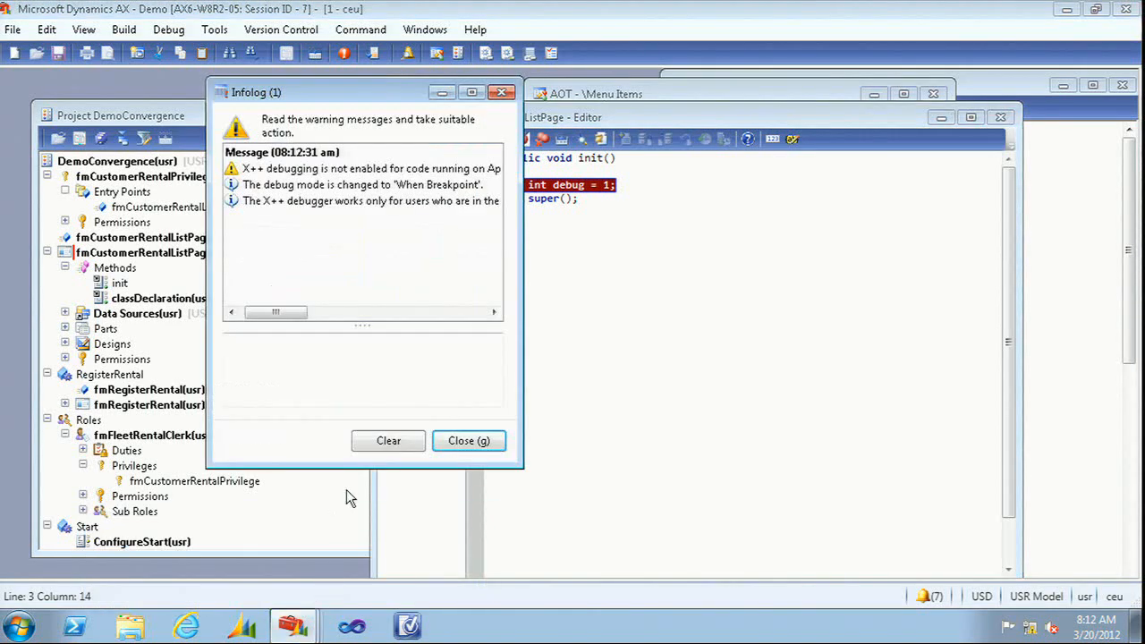
{"action": "left_click", "coordinate": [457, 452]}
{"action": "mouse_move", "coordinate": [304, 626]}
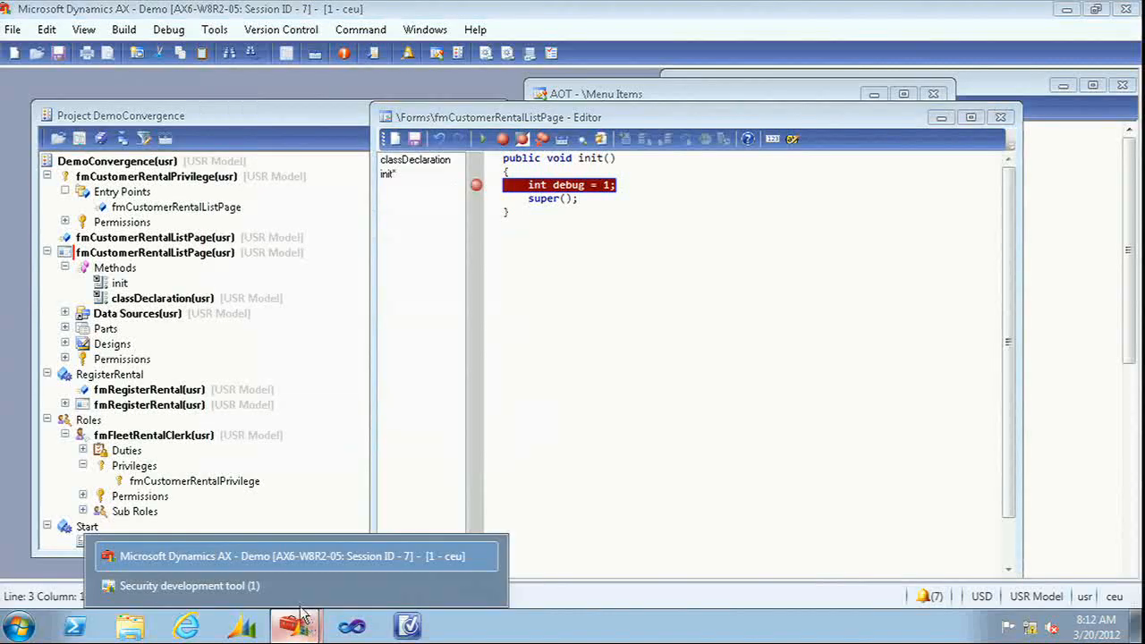
{"action": "left_click", "coordinate": [291, 586]}
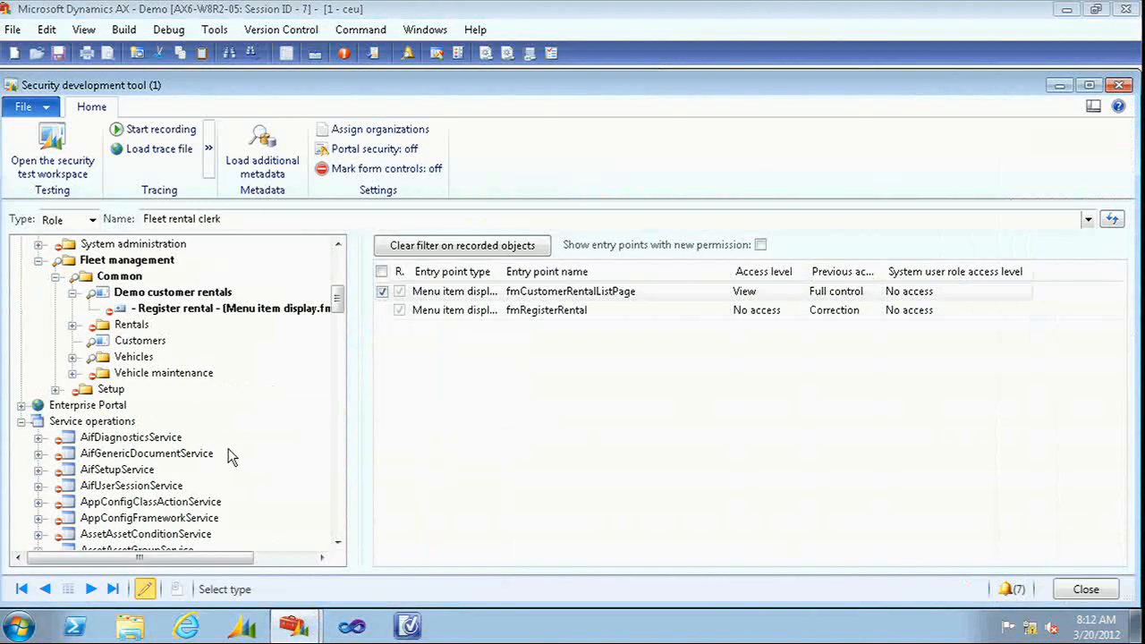
Try to debug Demo customer rentals by opening it in the security test workspace, then close that workspace
{"action": "left_click", "coordinate": [212, 296]}
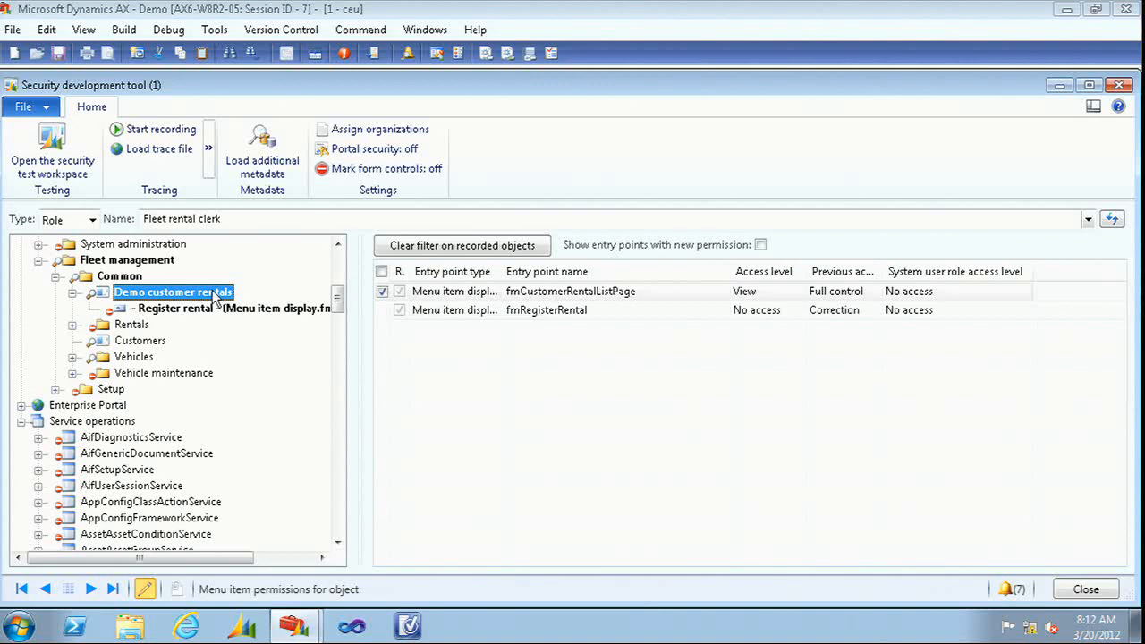
{"action": "right_click", "coordinate": [239, 297]}
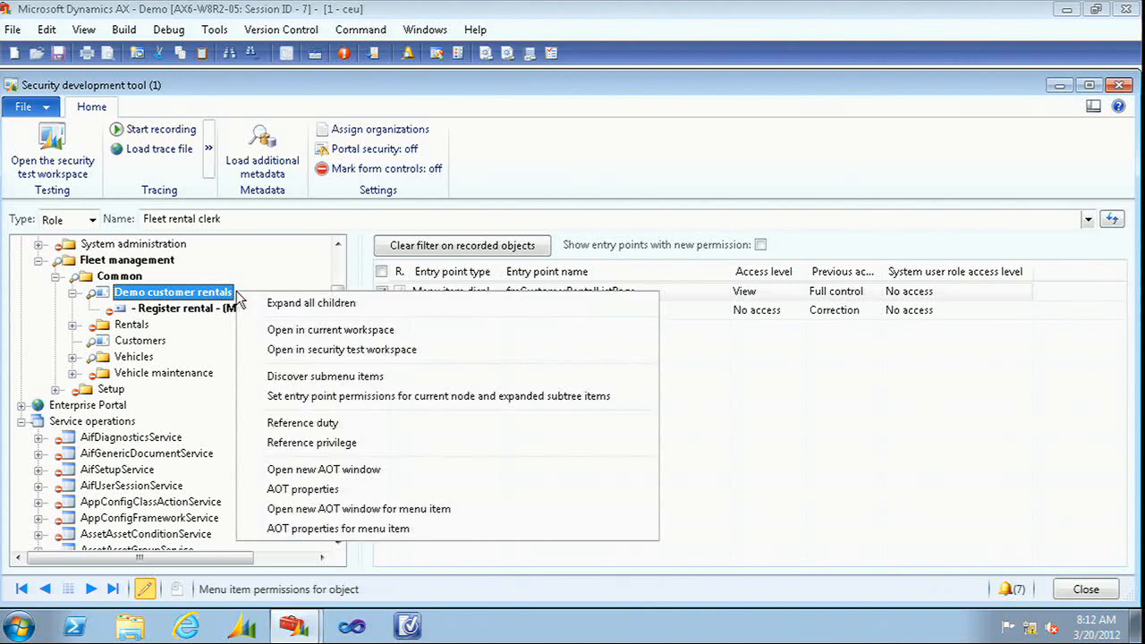
{"action": "left_click", "coordinate": [289, 354]}
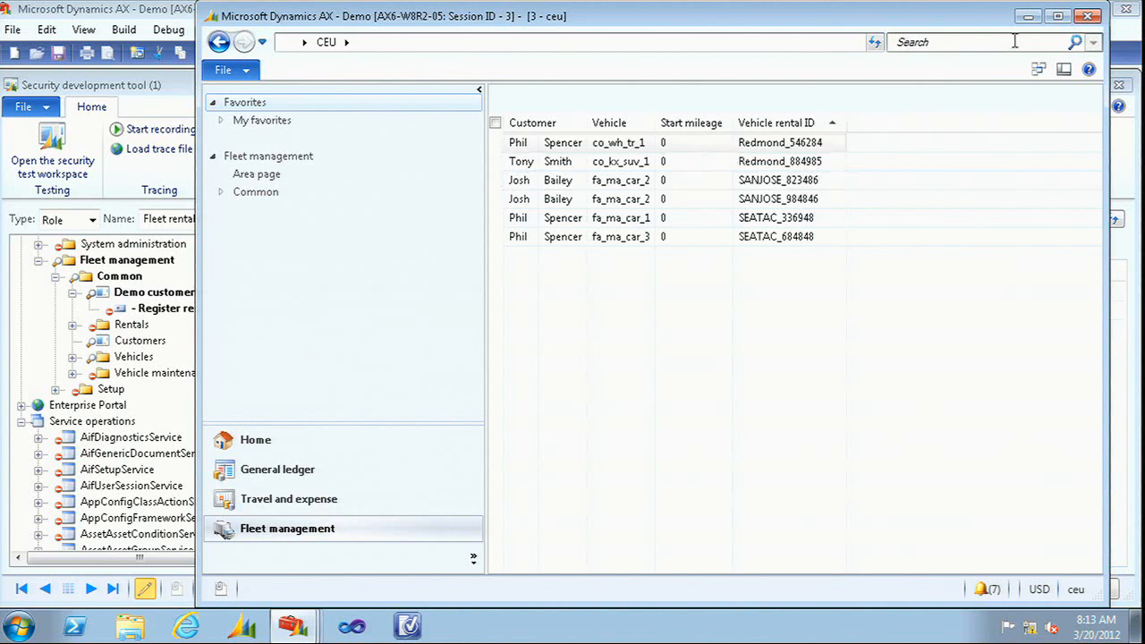
{"action": "left_click", "coordinate": [1087, 16]}
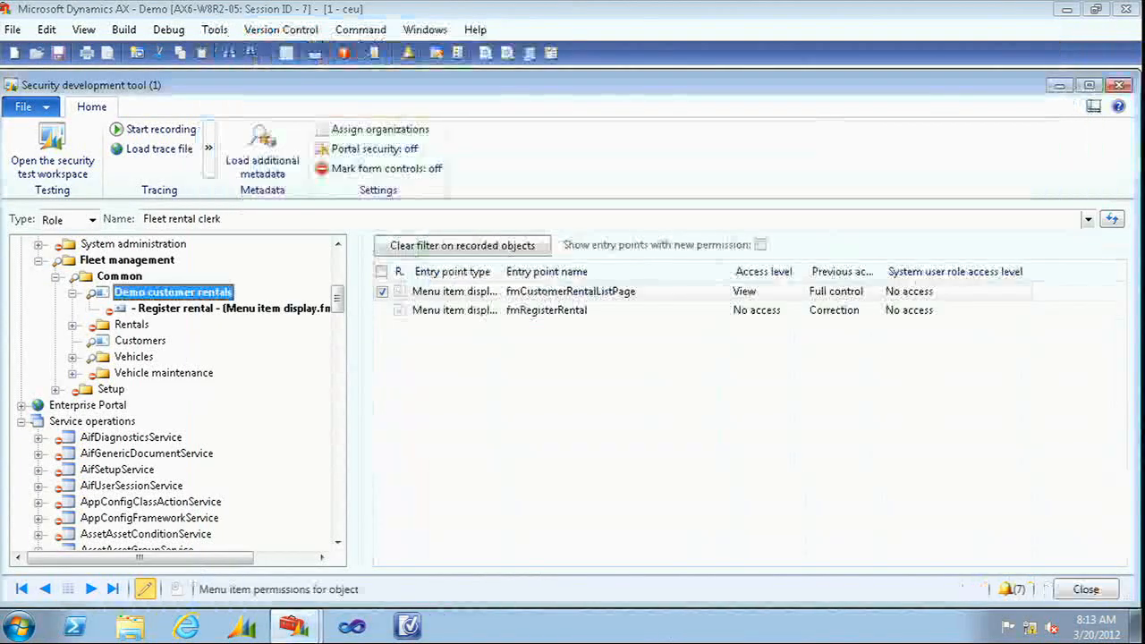
Return to the development workspace and compile the fmCustomerRentalListPage form in the DemoConvergence project
{"action": "mouse_move", "coordinate": [294, 631]}
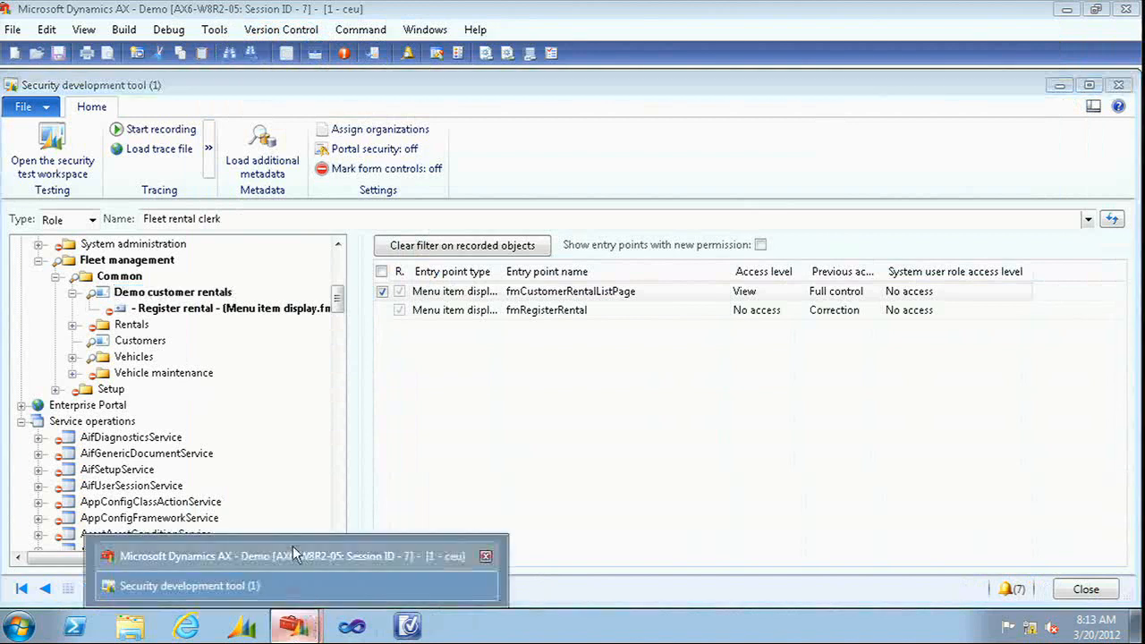
{"action": "left_click", "coordinate": [293, 545]}
{"action": "left_click", "coordinate": [175, 252]}
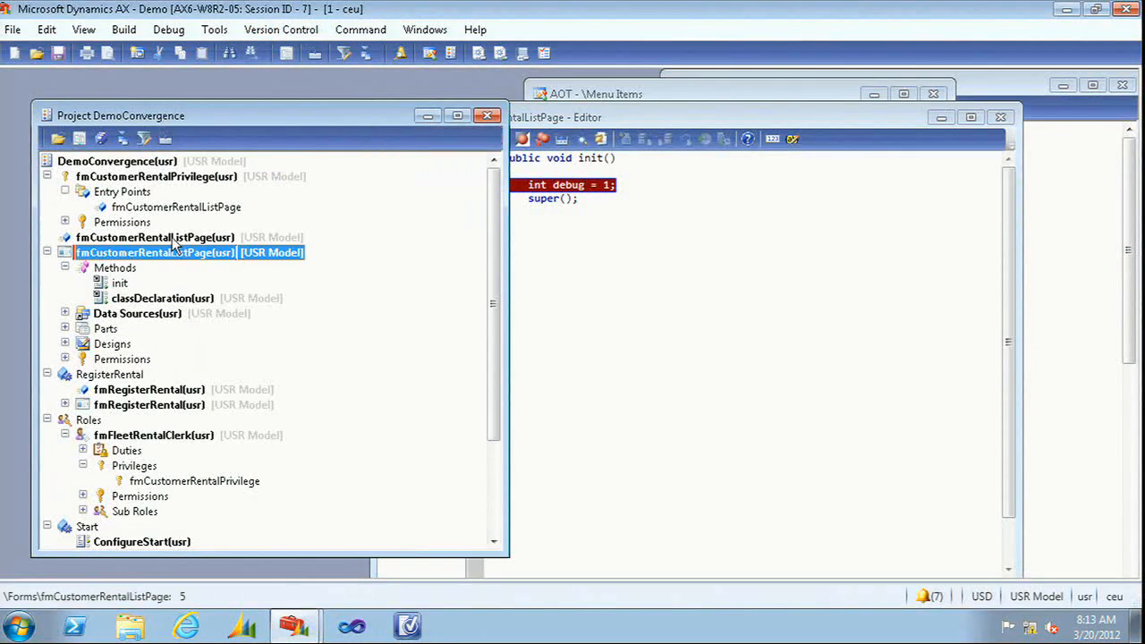
{"action": "left_click", "coordinate": [103, 137]}
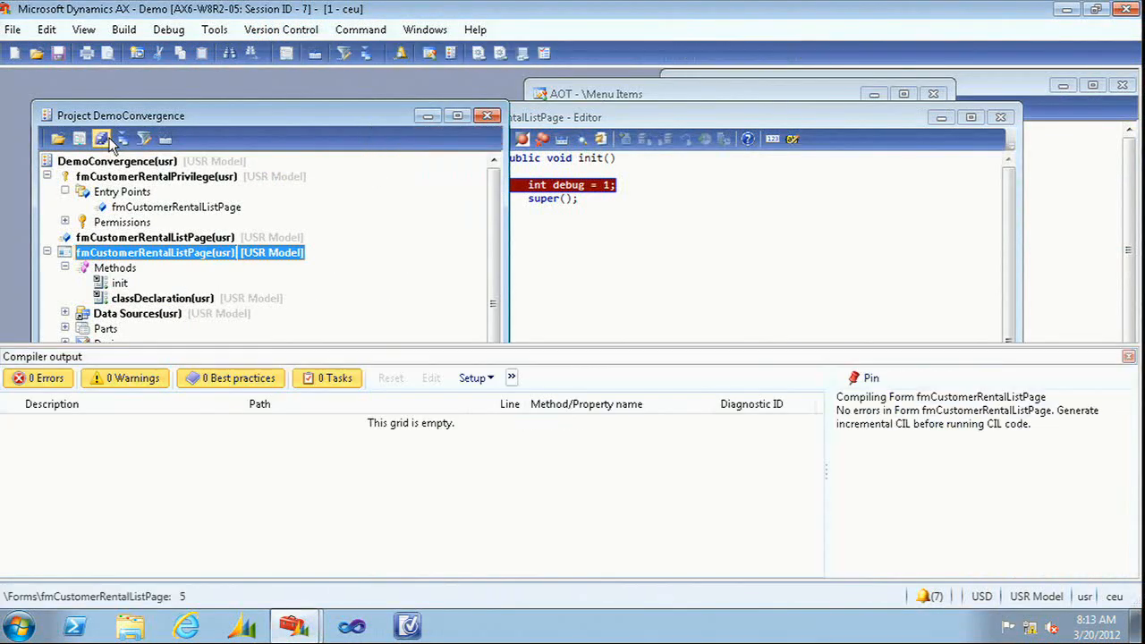
{"action": "left_click", "coordinate": [1128, 357]}
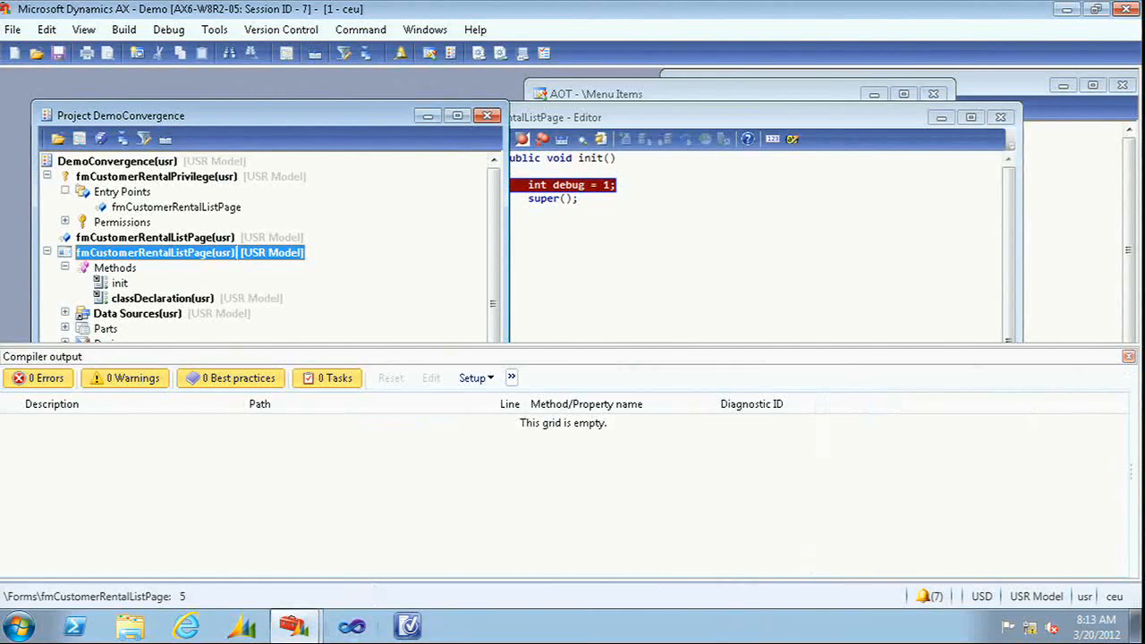
Open Demo customer rentals from the Security development tool in the security test workspace, resume execution at the init breakpoint, and close the workspace
{"action": "left_click", "coordinate": [294, 624]}
{"action": "left_click", "coordinate": [291, 588]}
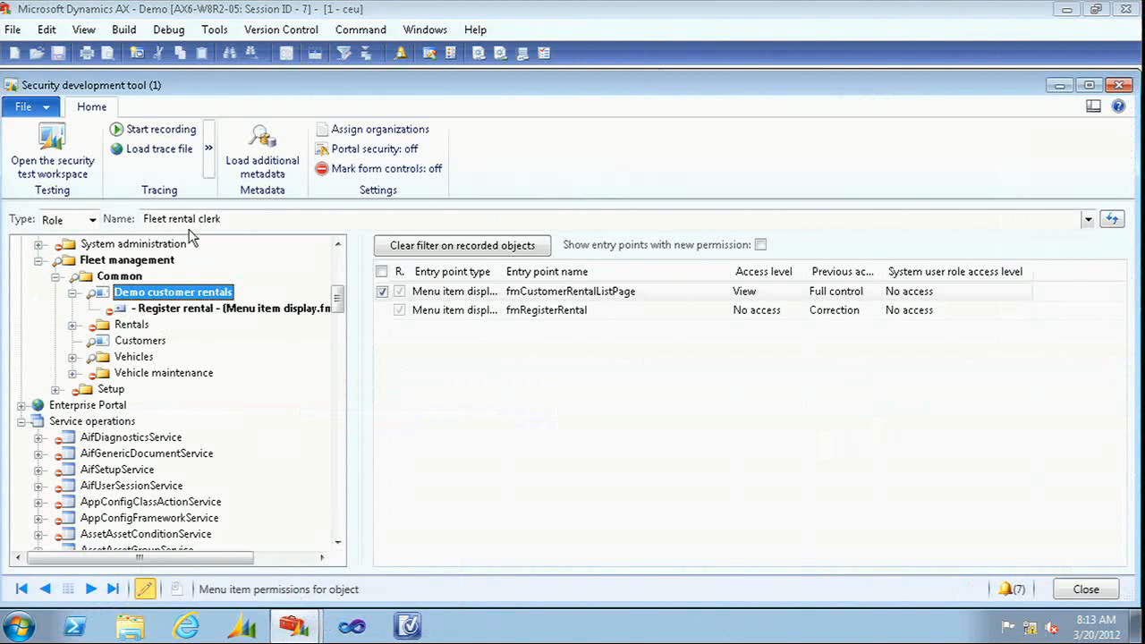
{"action": "right_click", "coordinate": [194, 296]}
{"action": "left_click", "coordinate": [242, 351]}
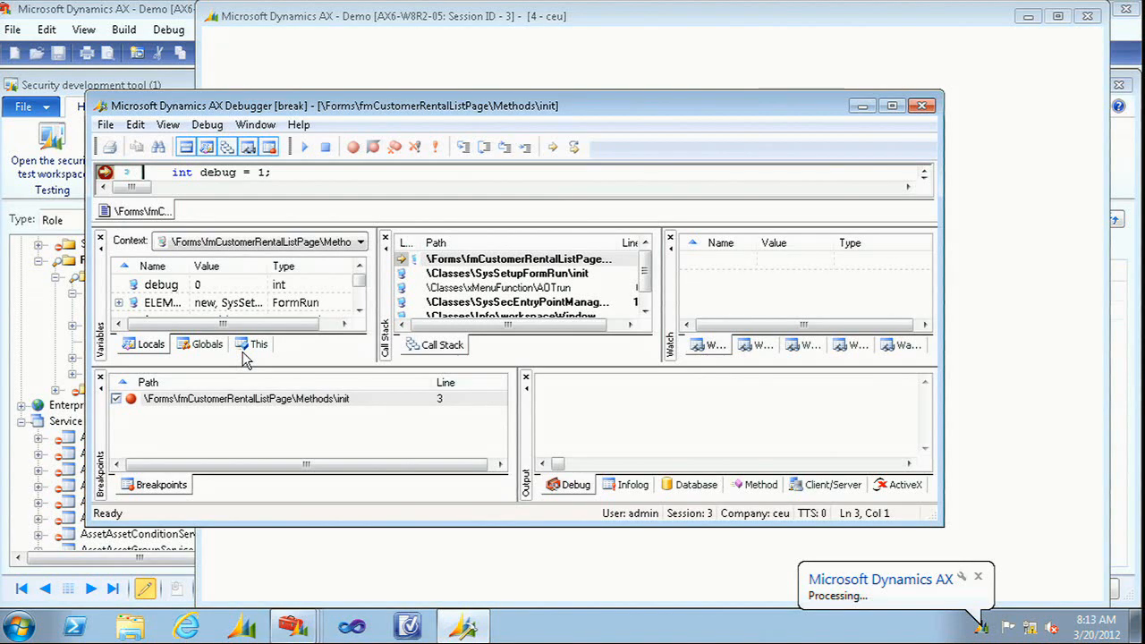
{"action": "left_click", "coordinate": [305, 147]}
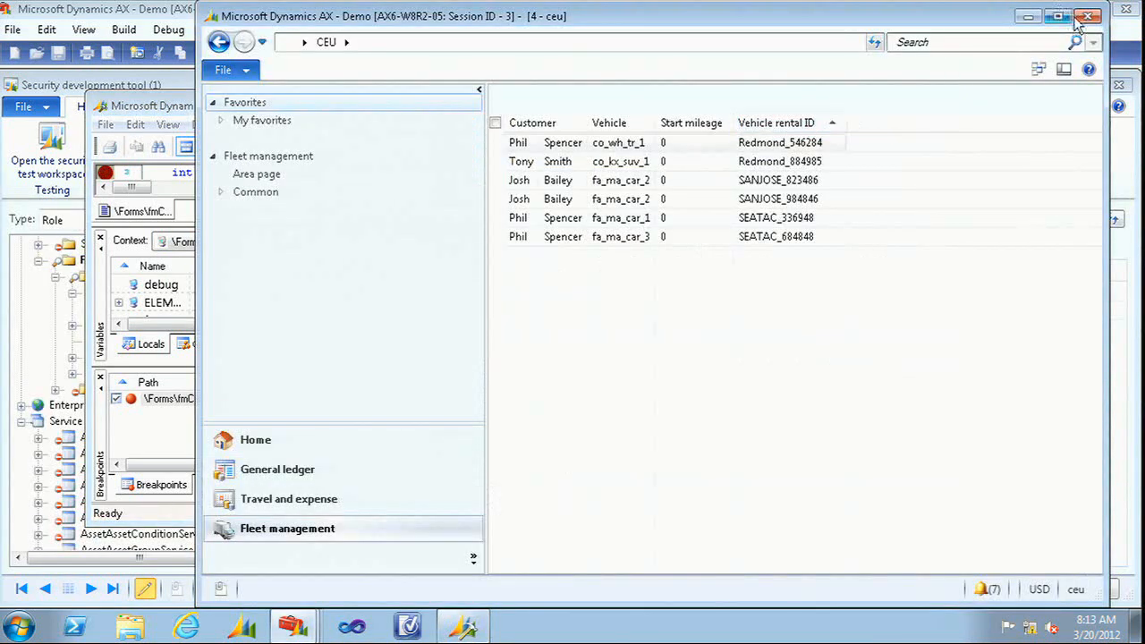
{"action": "left_click", "coordinate": [1080, 17]}
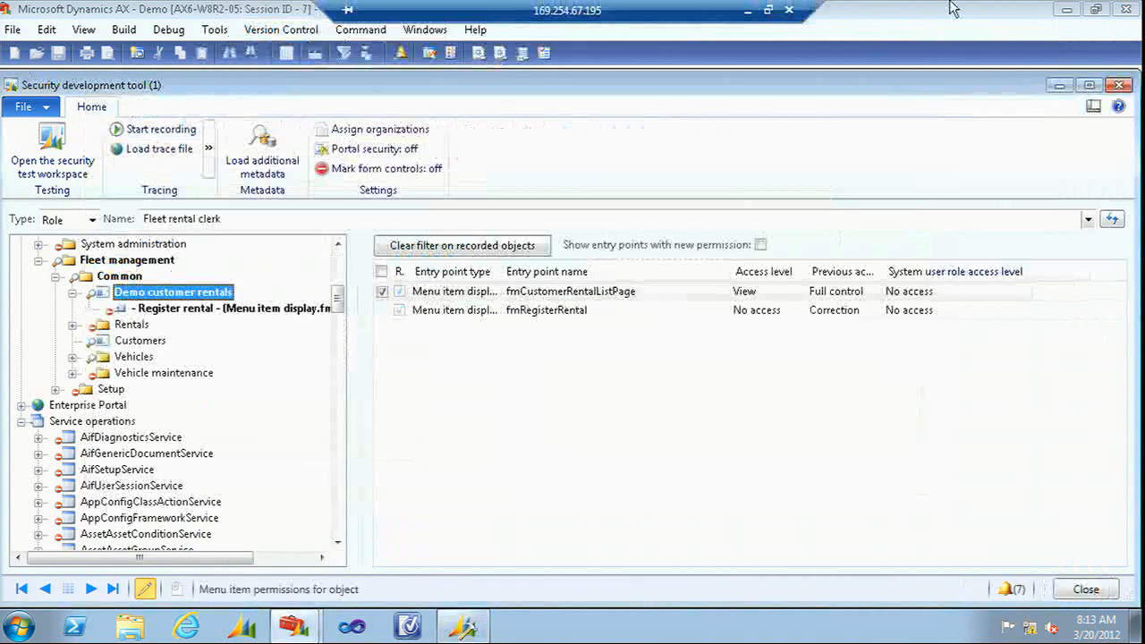
{"action": "left_click", "coordinate": [748, 11]}
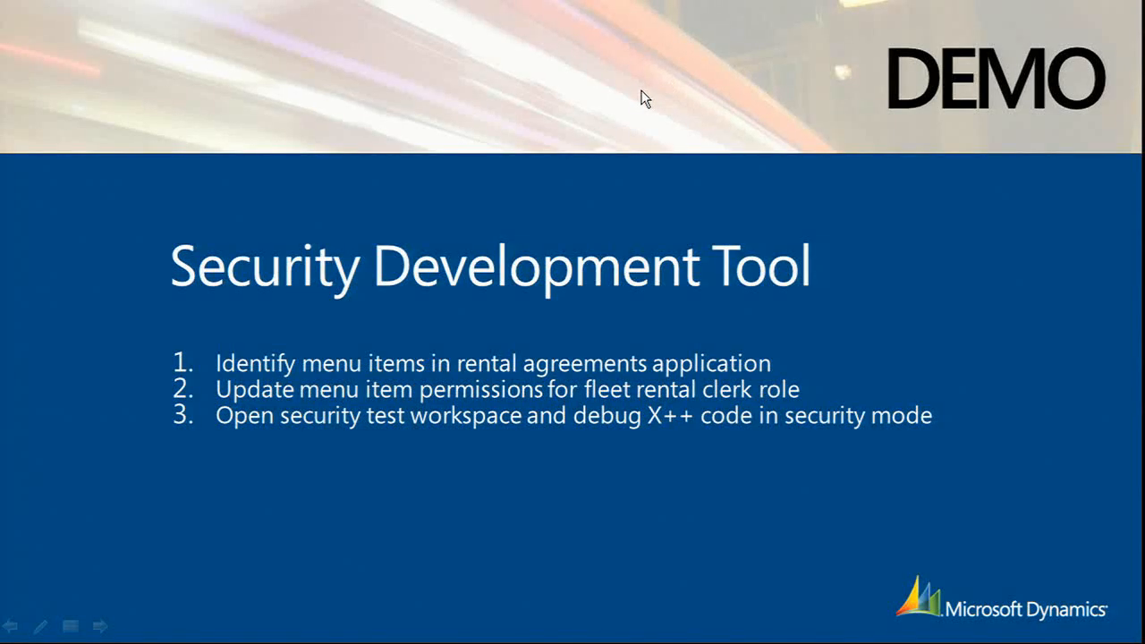
{"action": "left_click", "coordinate": [644, 98]}
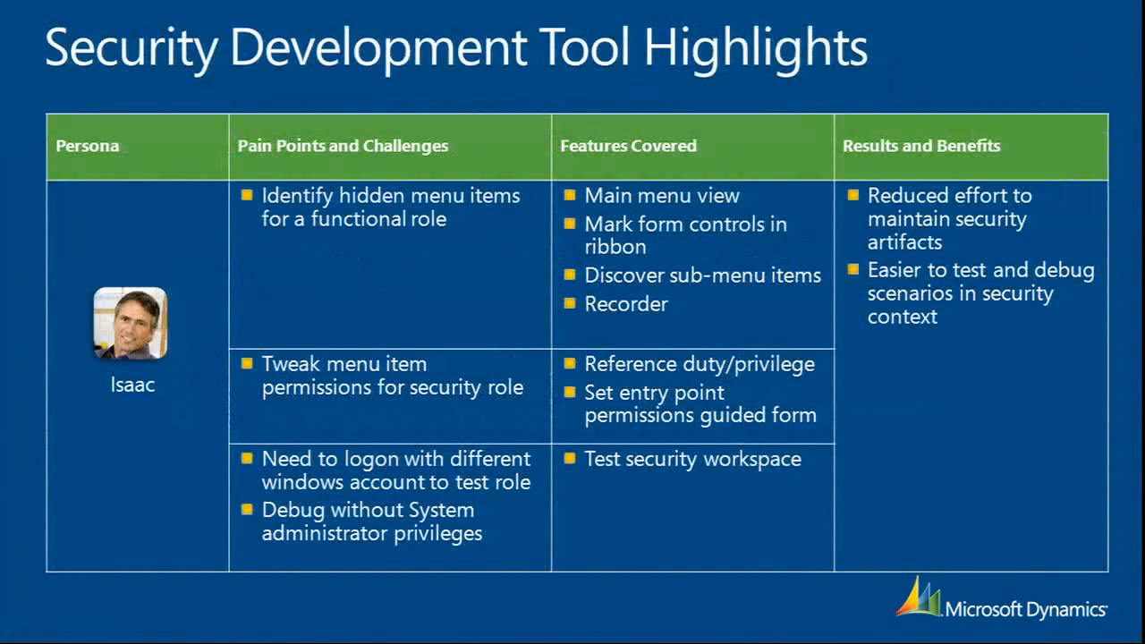
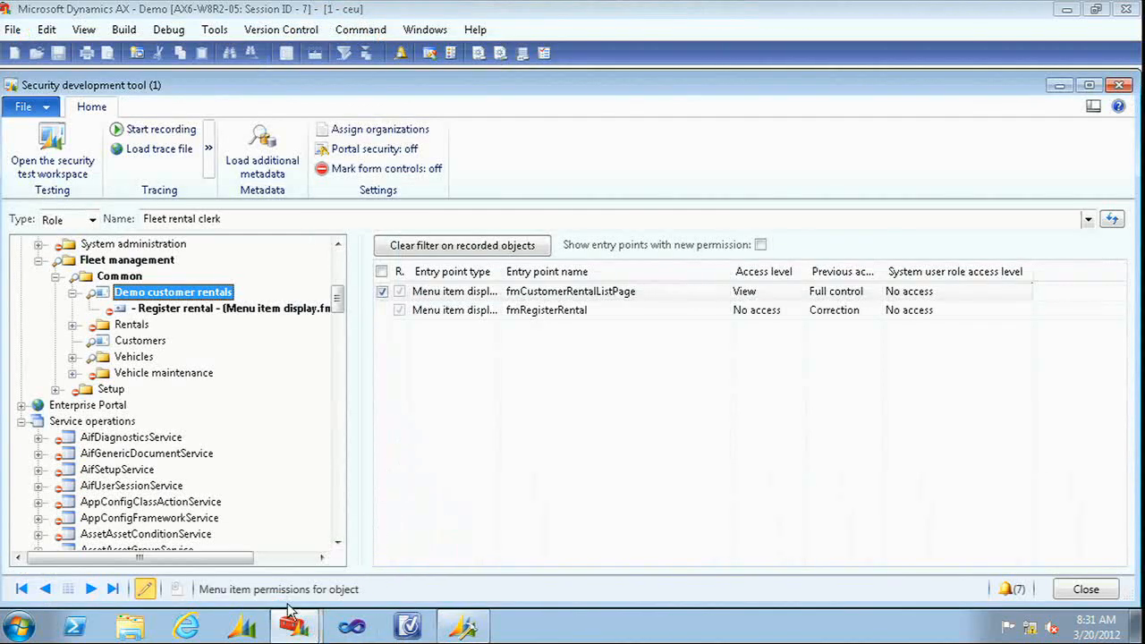
Bring back the DemoConvergence project in the development workspace and close the compiler output
{"action": "left_click", "coordinate": [293, 626]}
{"action": "left_click", "coordinate": [254, 558]}
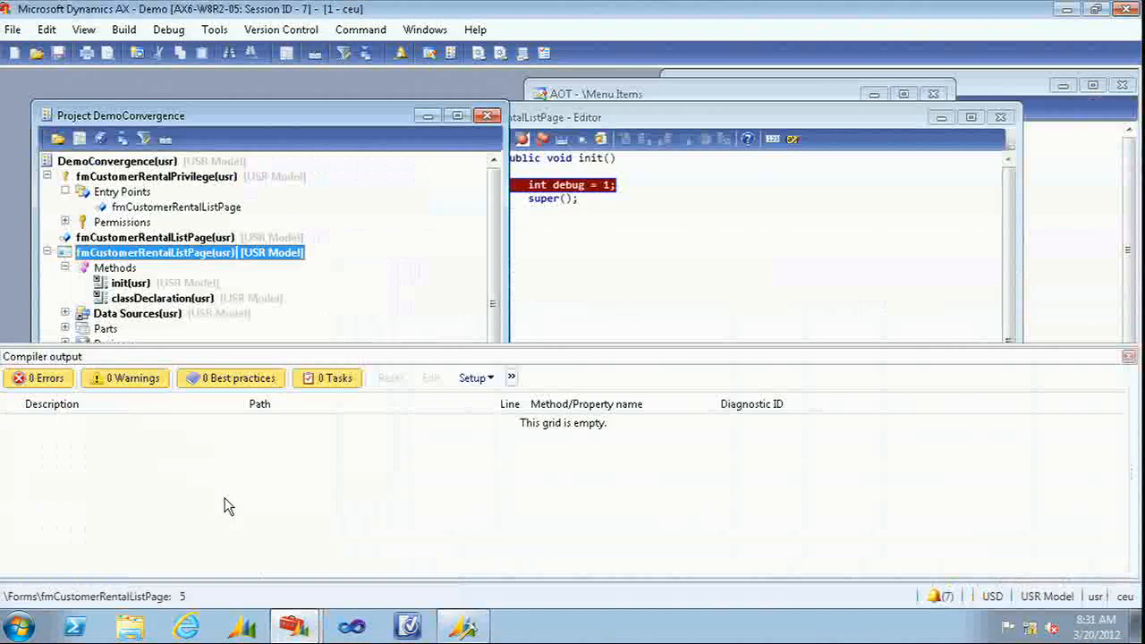
{"action": "left_click_drag", "start_coordinate": [254, 120], "coordinate": [252, 85]}
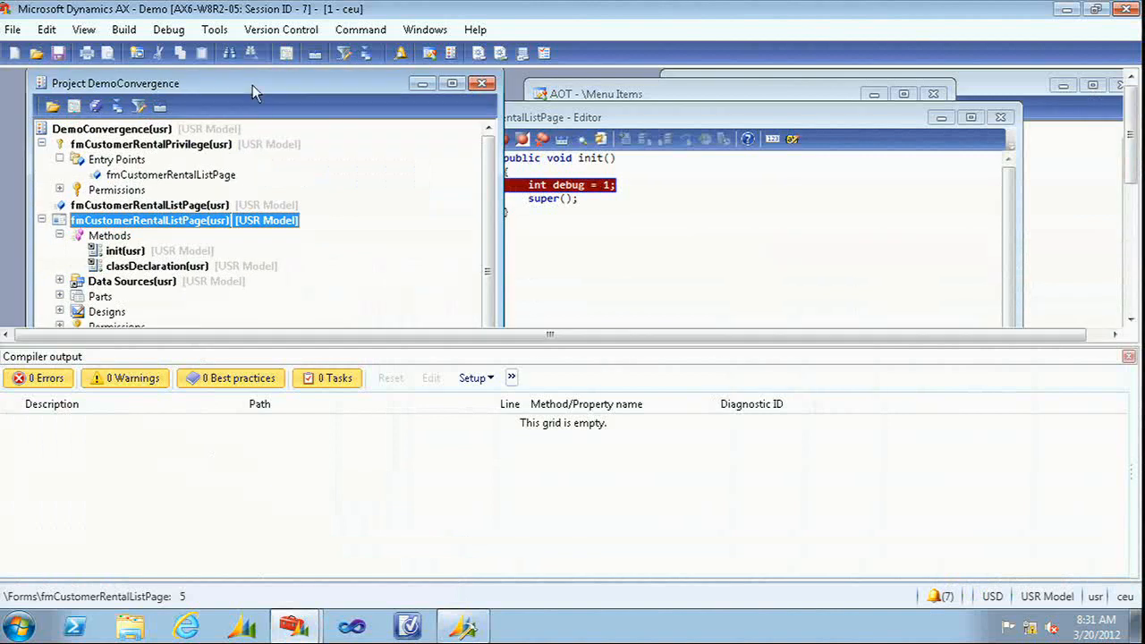
{"action": "left_click", "coordinate": [1128, 356]}
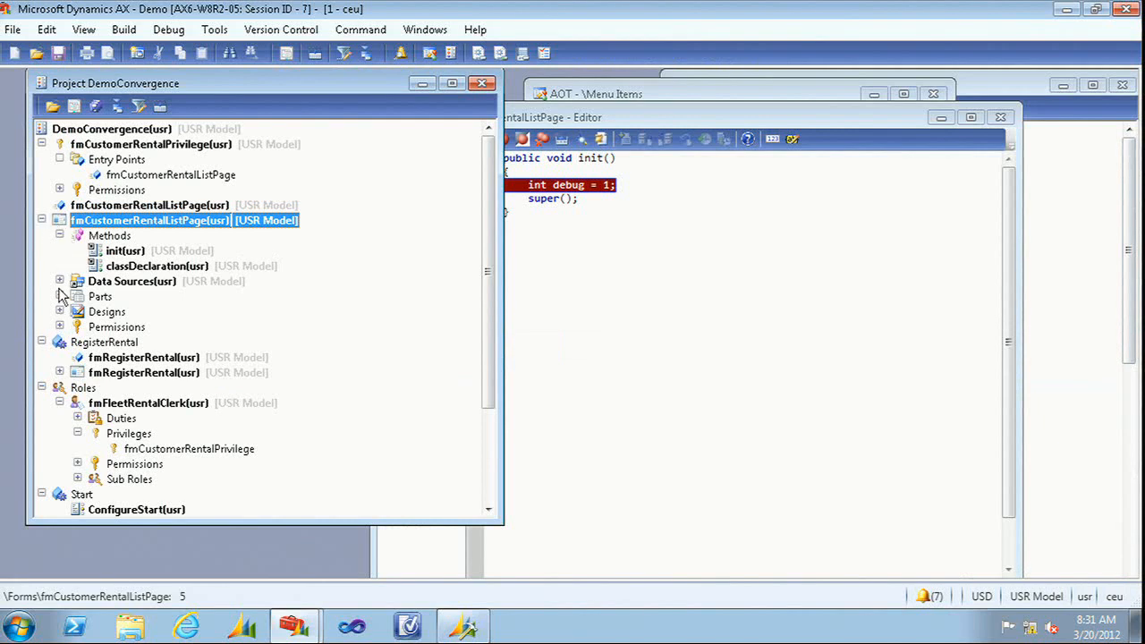
Examine the permissions of the fmCustomerRentalListPage form and of the fmCustomerRentalPrivilege privilege, collapsing the expanded nodes when done
{"action": "left_click", "coordinate": [60, 326]}
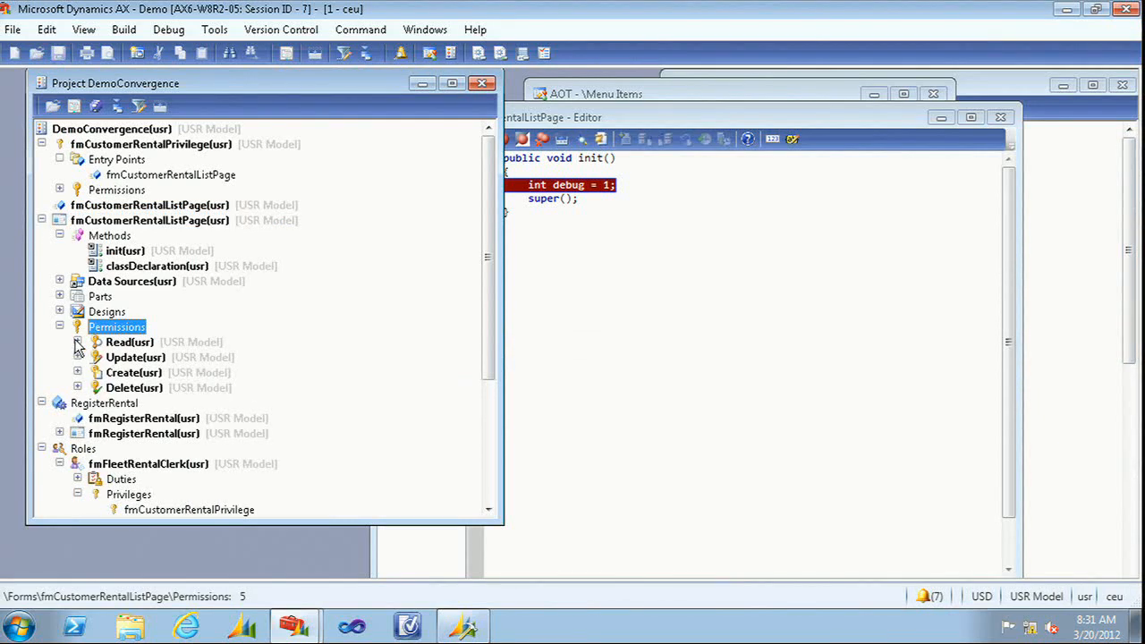
{"action": "left_click", "coordinate": [61, 327]}
{"action": "left_click", "coordinate": [60, 235]}
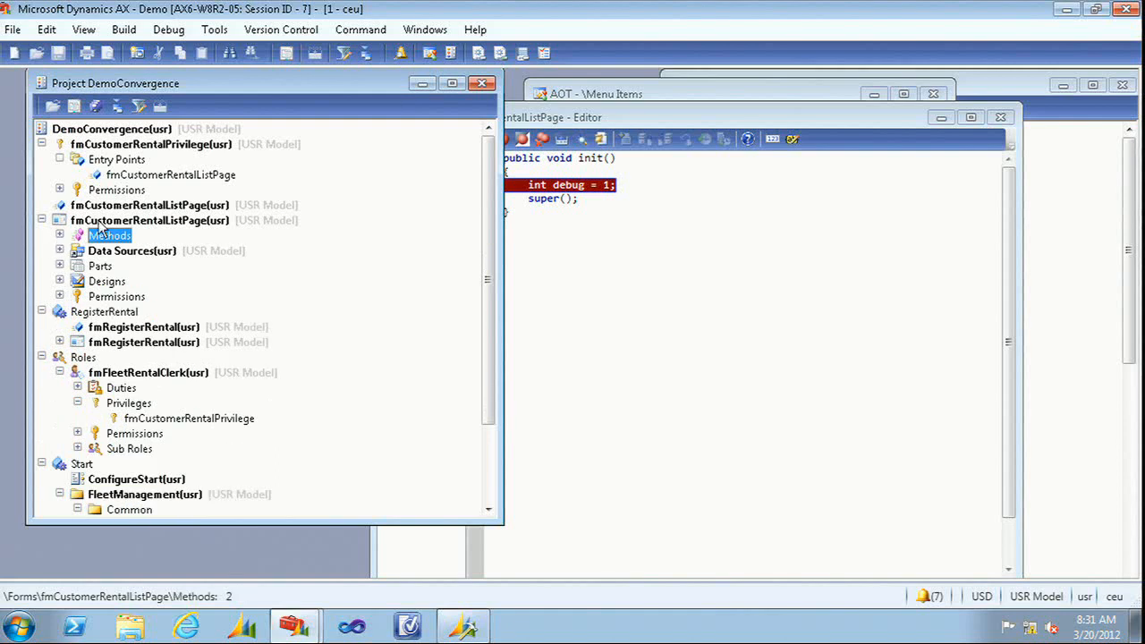
{"action": "left_click", "coordinate": [108, 147]}
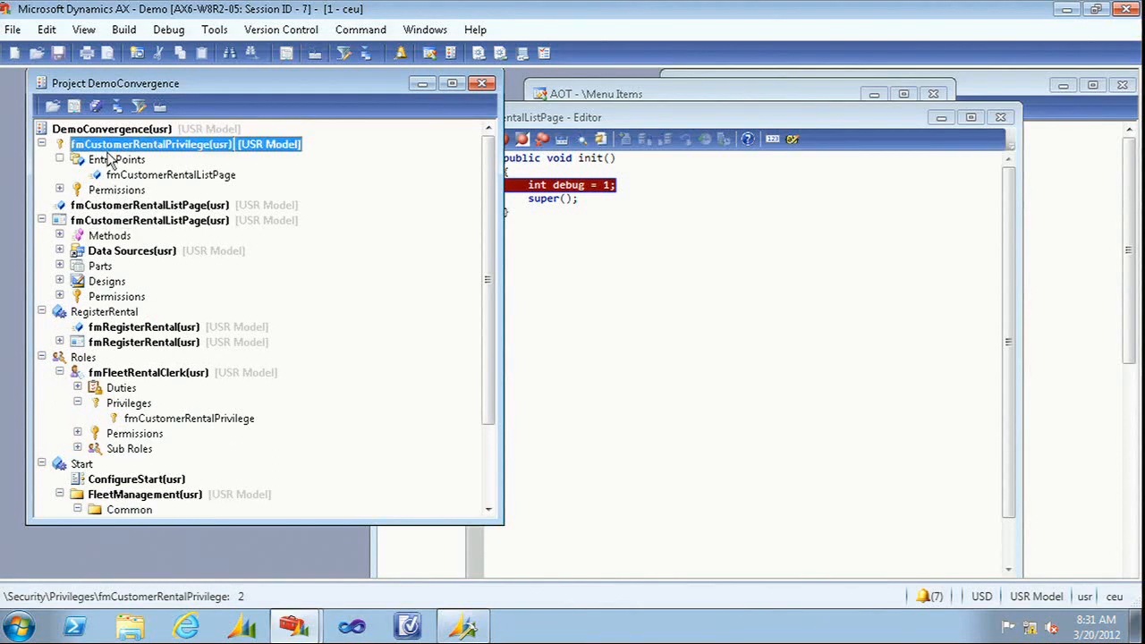
{"action": "left_click", "coordinate": [59, 189]}
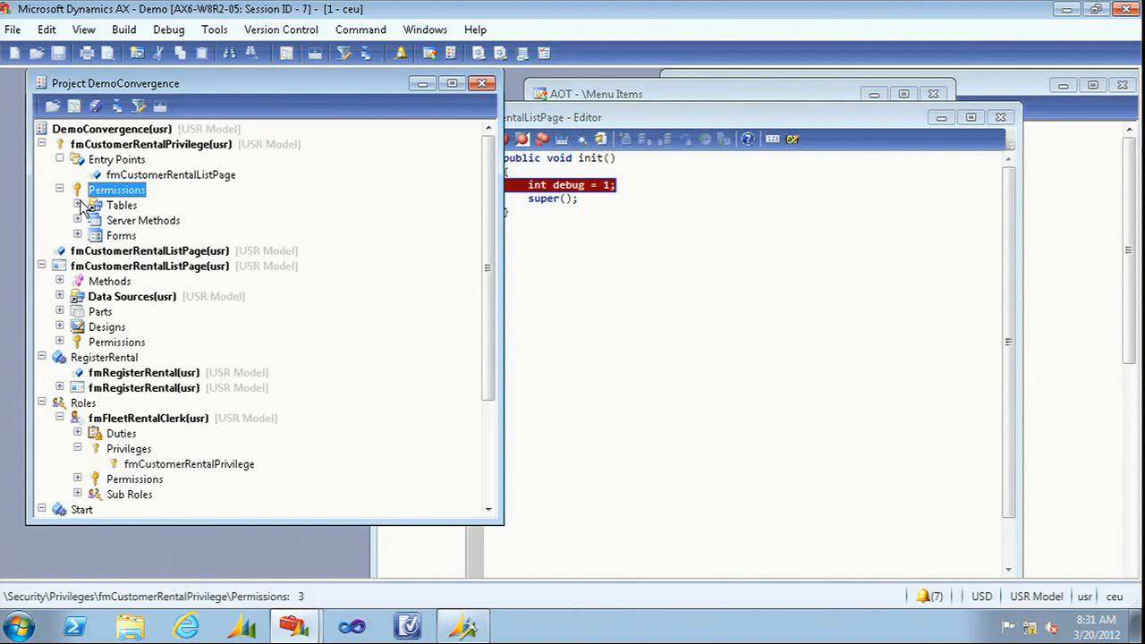
{"action": "left_click", "coordinate": [82, 211]}
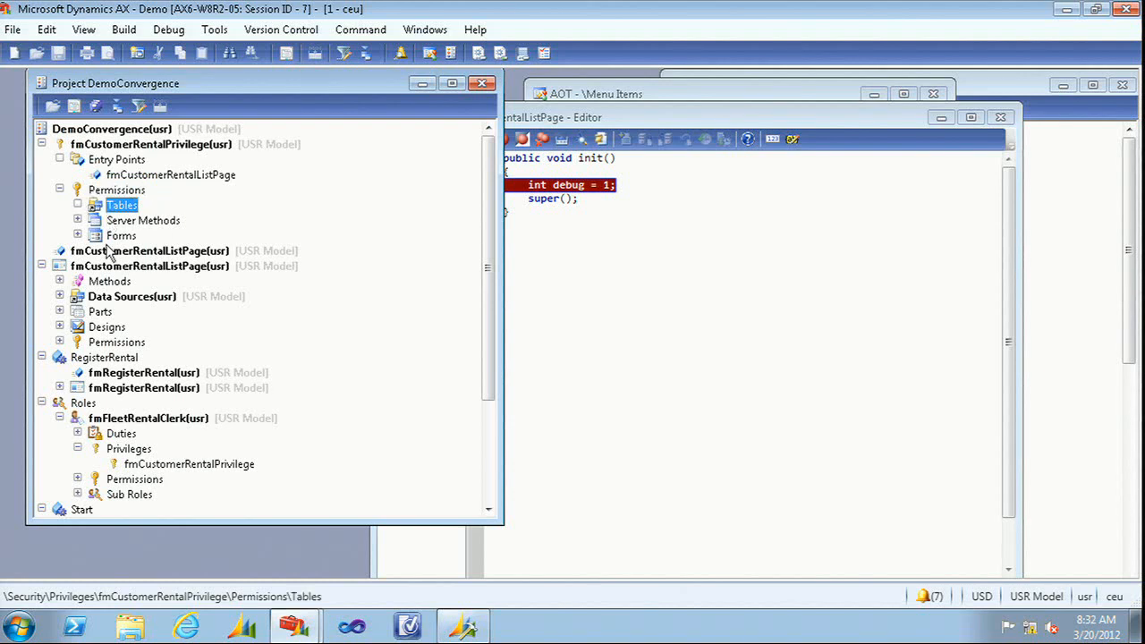
{"action": "left_click", "coordinate": [59, 190]}
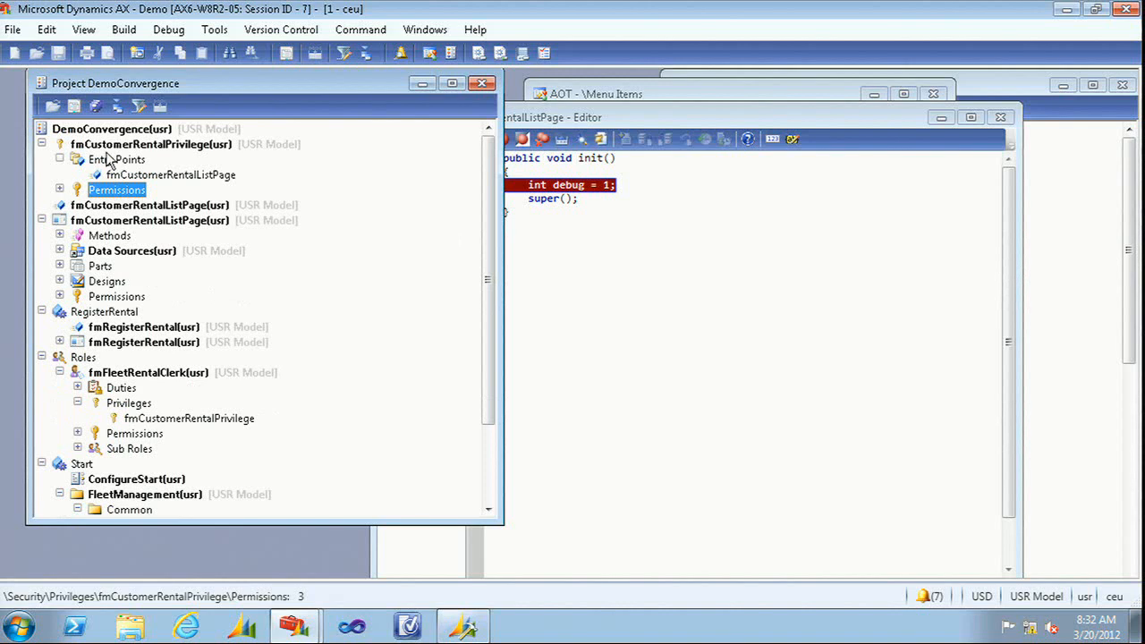
Add a new table entry to the table permissions of fmCustomerRentalPrivilege
{"action": "left_click", "coordinate": [60, 189]}
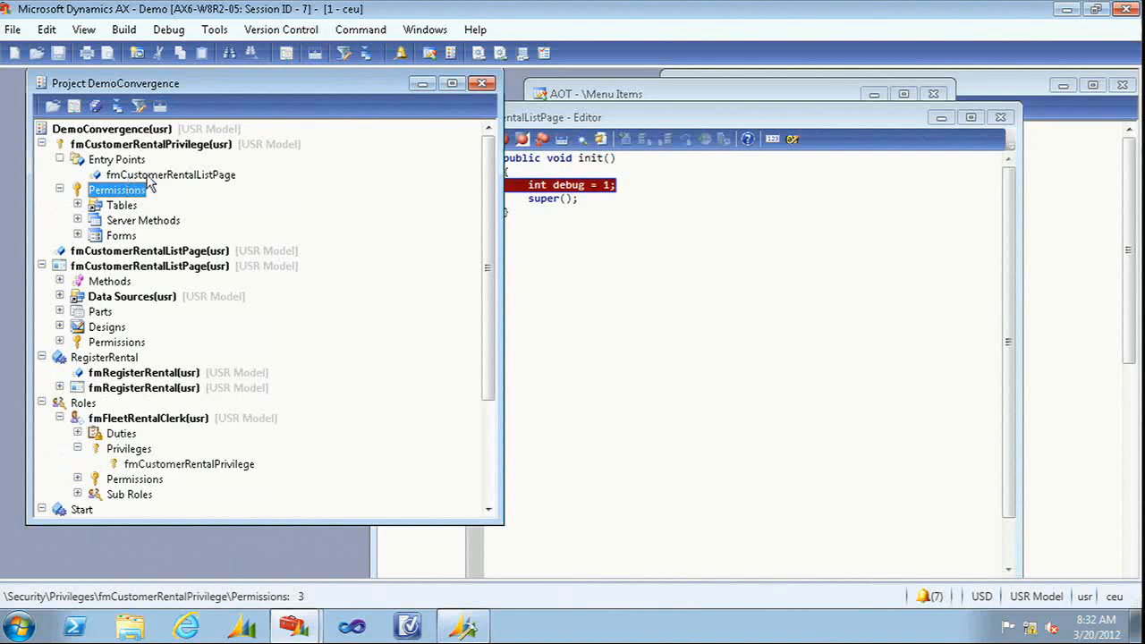
{"action": "left_click", "coordinate": [123, 205]}
{"action": "right_click", "coordinate": [129, 208]}
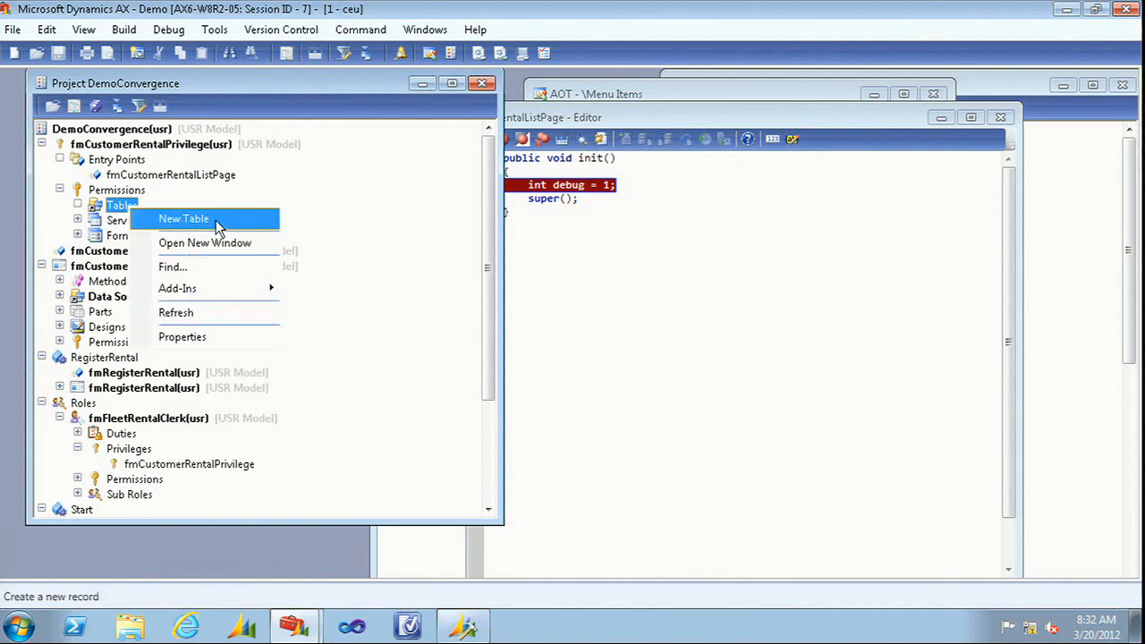
{"action": "left_click", "coordinate": [184, 219]}
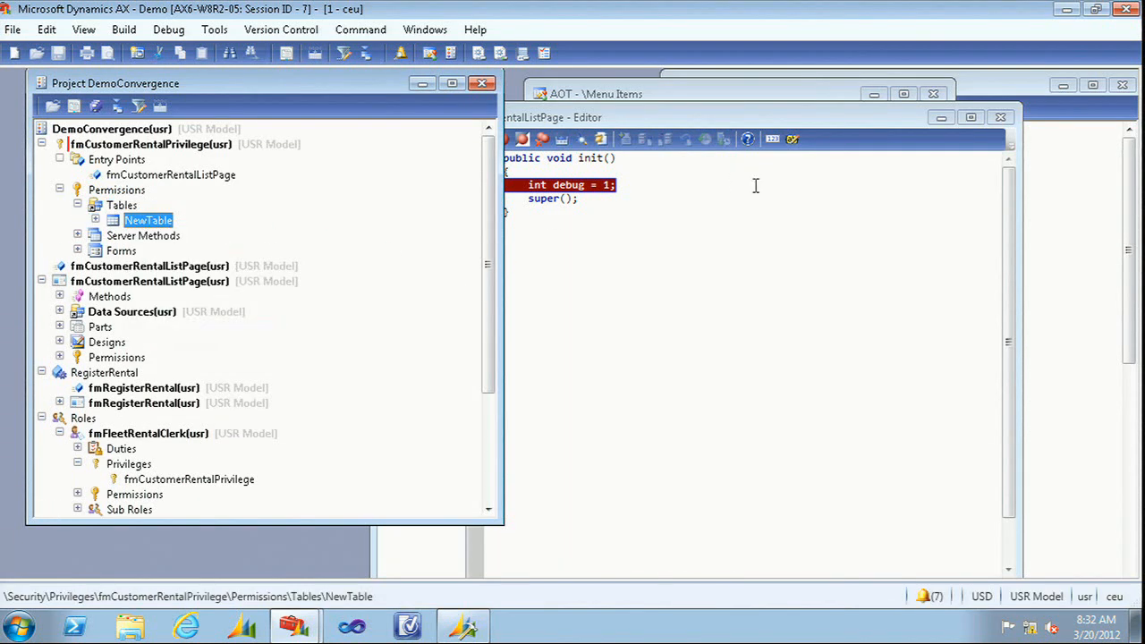
Open the properties of the new table permission under fmCustomerRentalPrivilege
{"action": "left_click", "coordinate": [707, 95]}
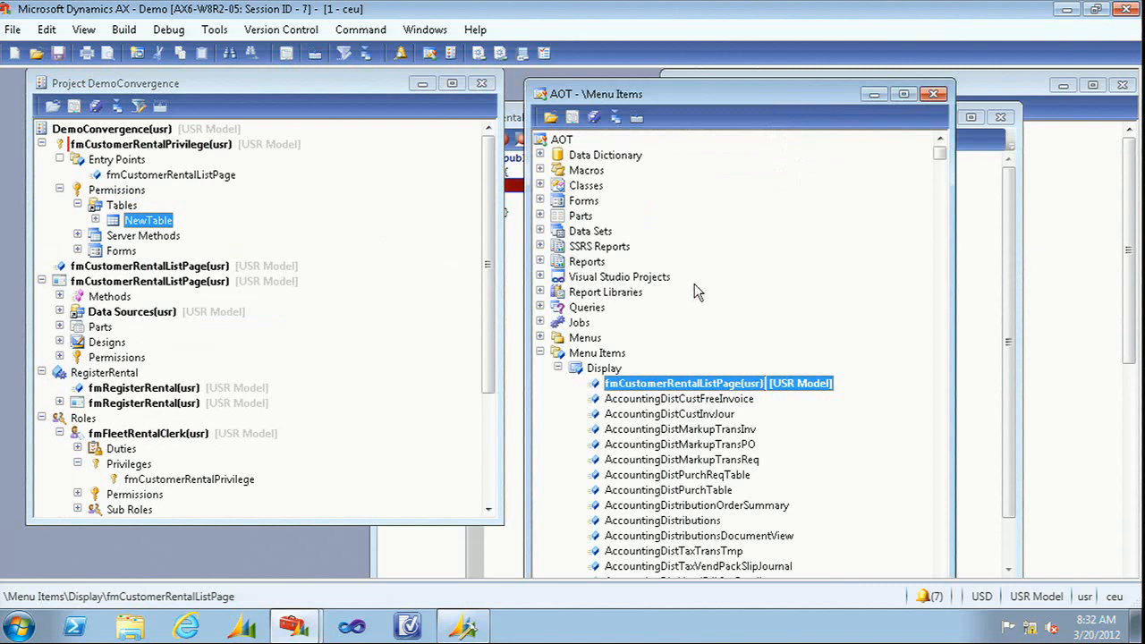
{"action": "left_click", "coordinate": [1008, 100]}
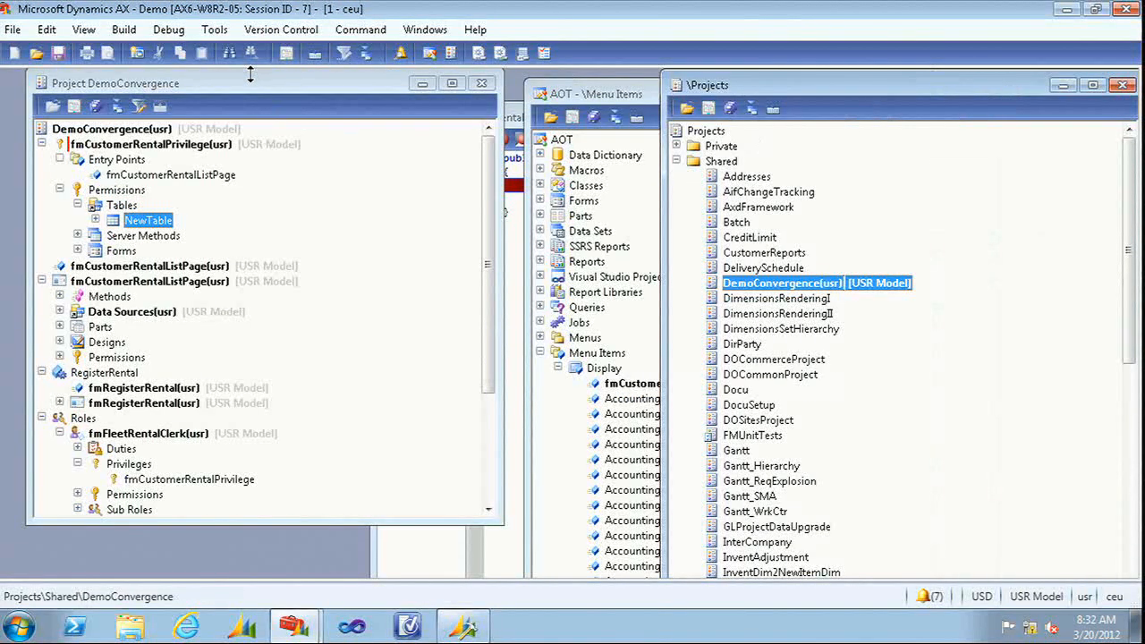
{"action": "left_click", "coordinate": [161, 222]}
{"action": "right_click", "coordinate": [161, 222]}
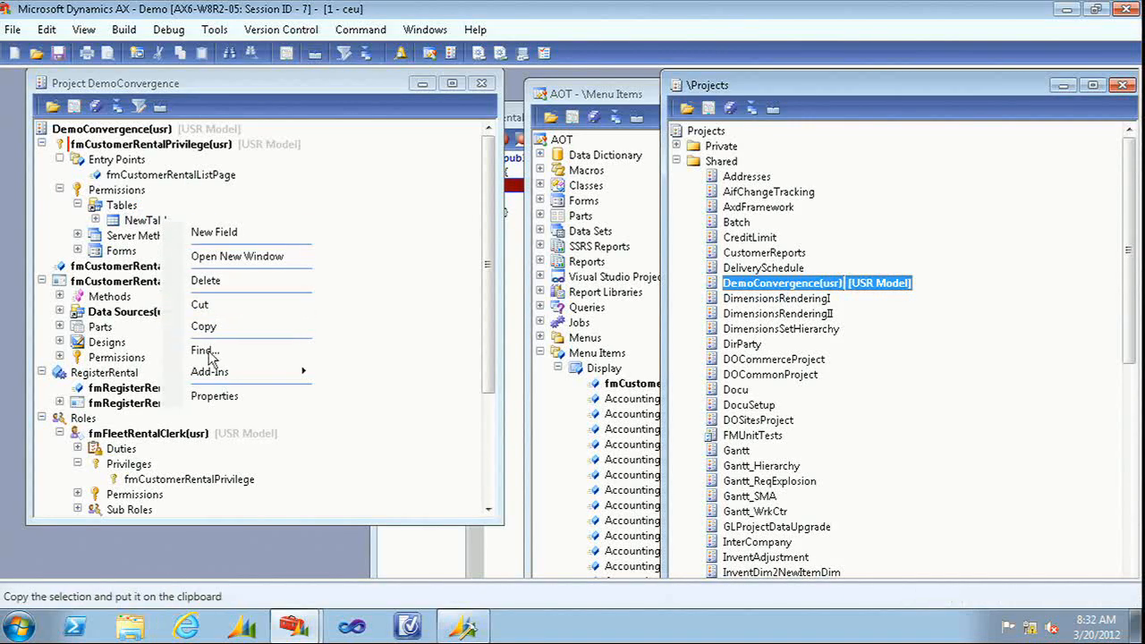
{"action": "left_click", "coordinate": [230, 395]}
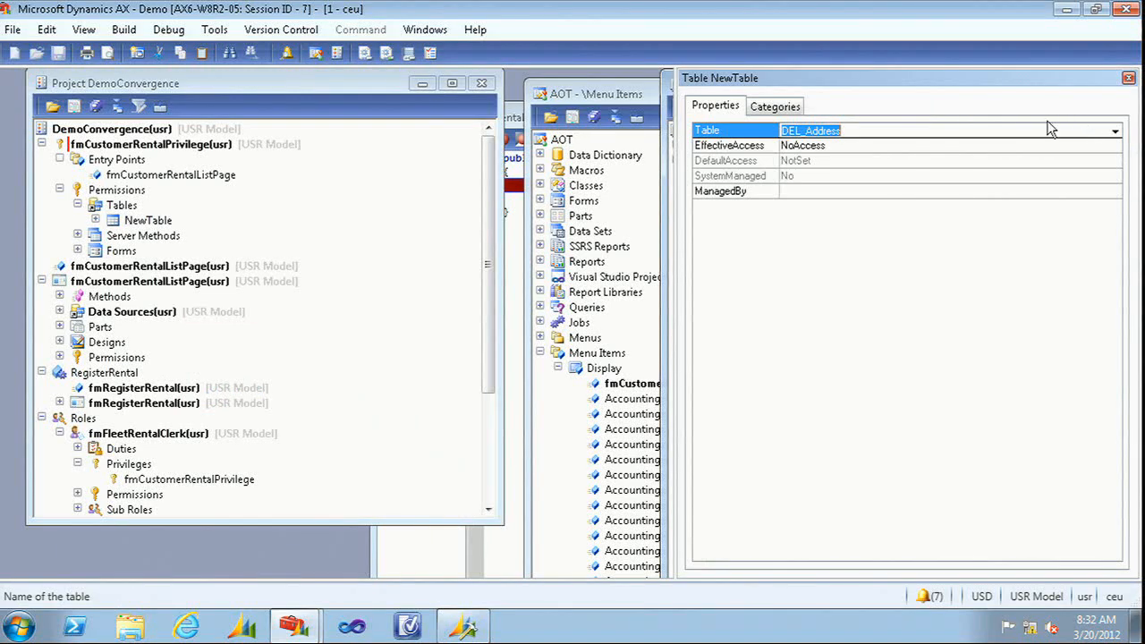
{"action": "type", "text": "fmre"}
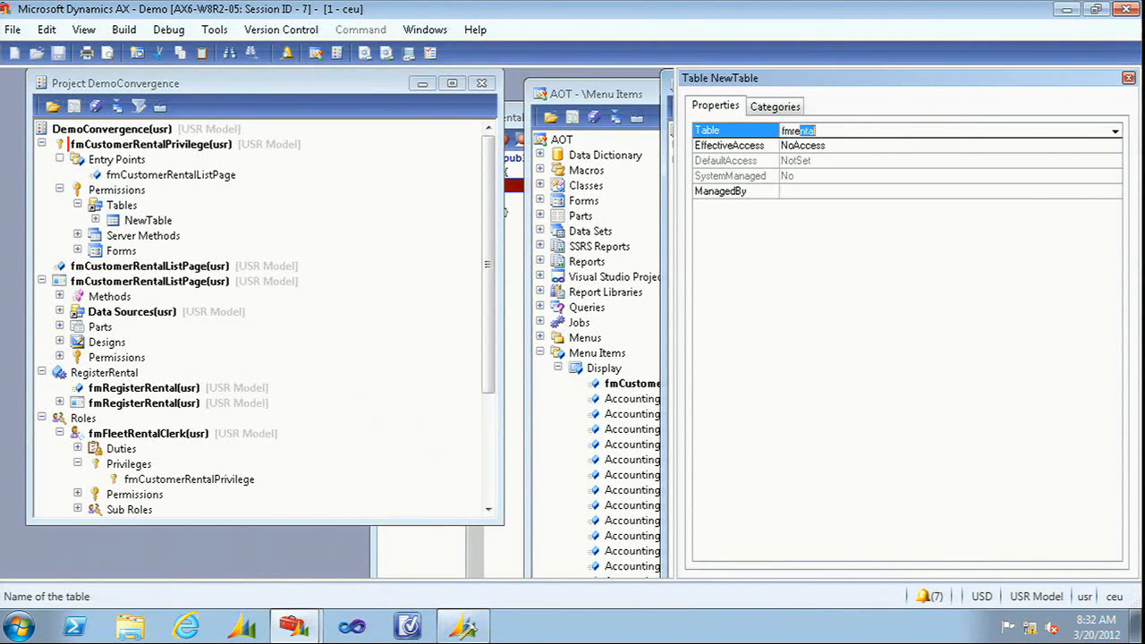
{"action": "type", "text": "e"}
{"action": "left_click", "coordinate": [1116, 131]}
{"action": "left_click", "coordinate": [1115, 132]}
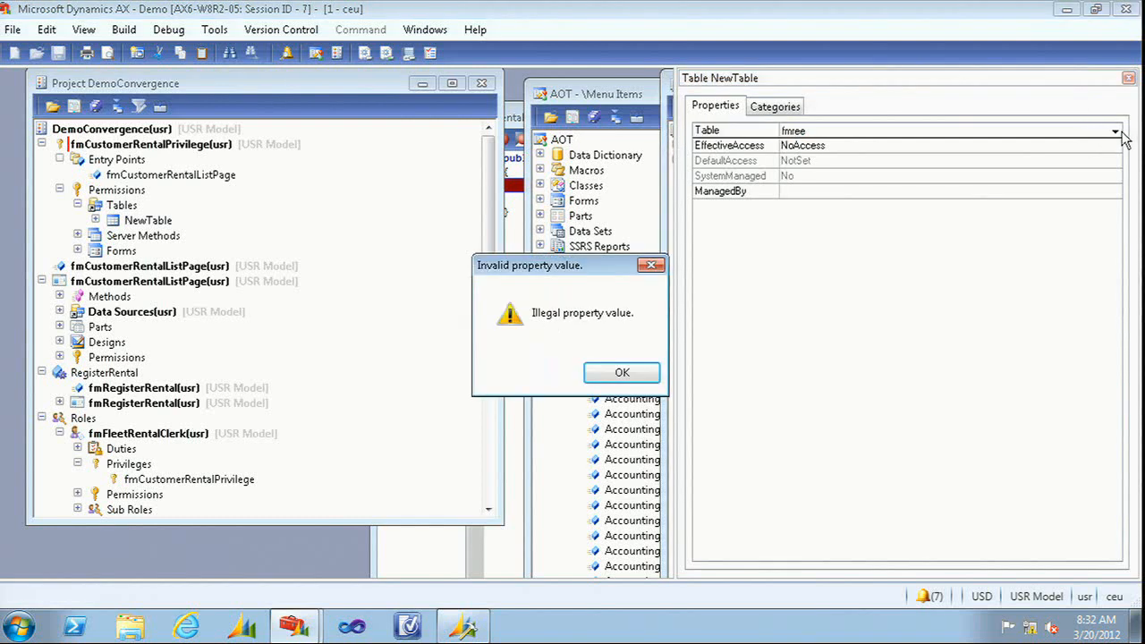
{"action": "left_click", "coordinate": [621, 372]}
{"action": "left_click", "coordinate": [891, 134]}
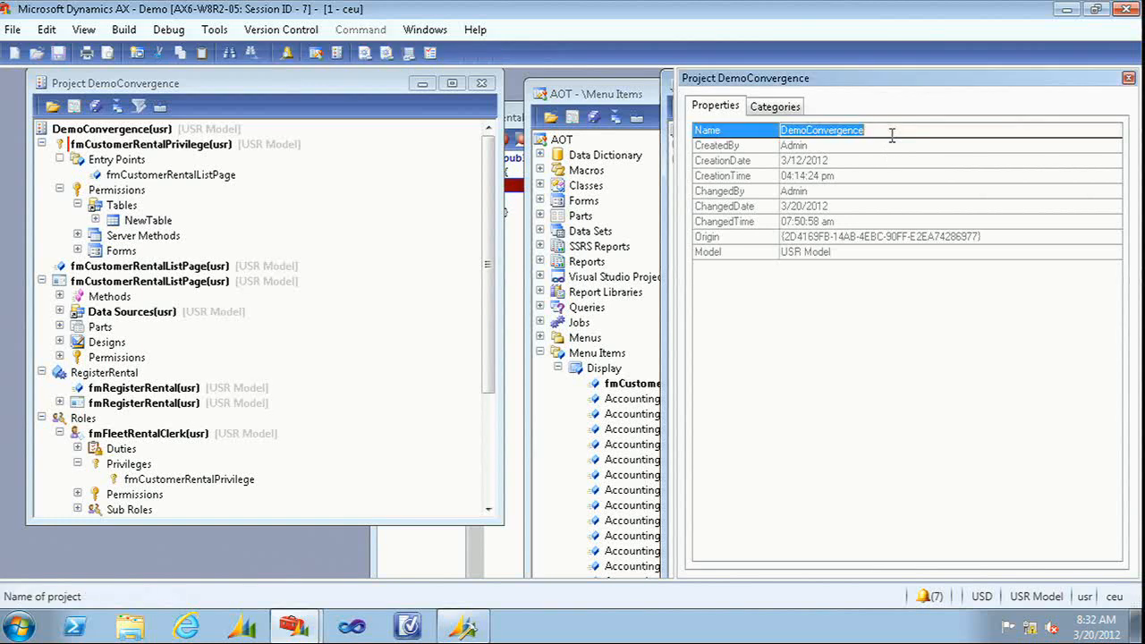
Set the Table property of the new table permission under fmCustomerRentalPrivilege to fmrental
{"action": "left_click", "coordinate": [152, 219]}
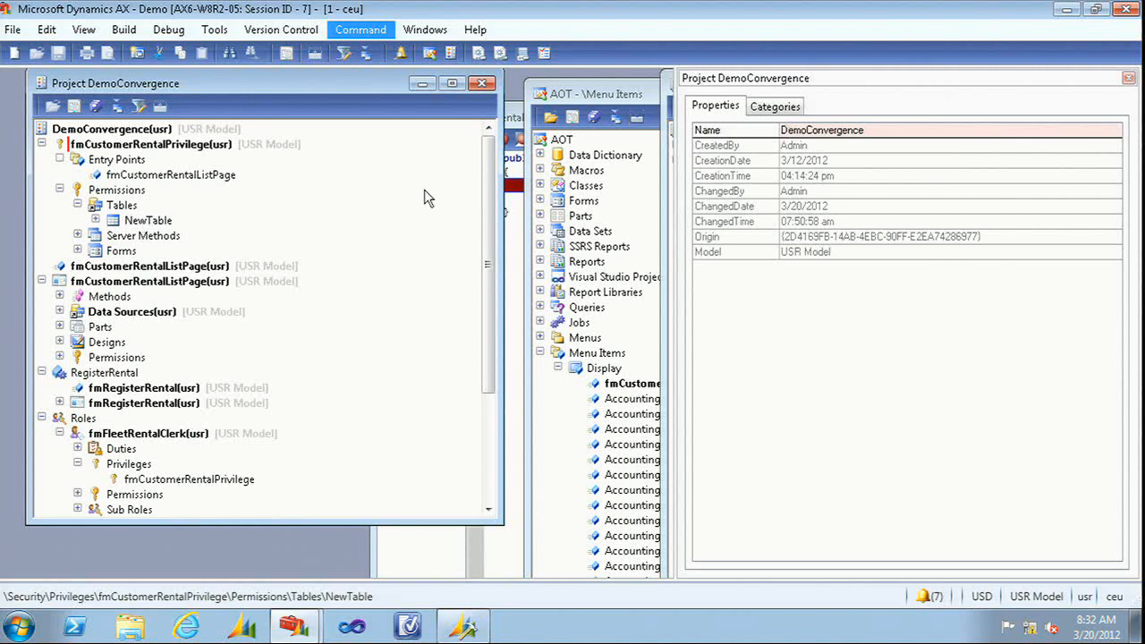
{"action": "left_click", "coordinate": [107, 192]}
{"action": "left_click", "coordinate": [124, 205]}
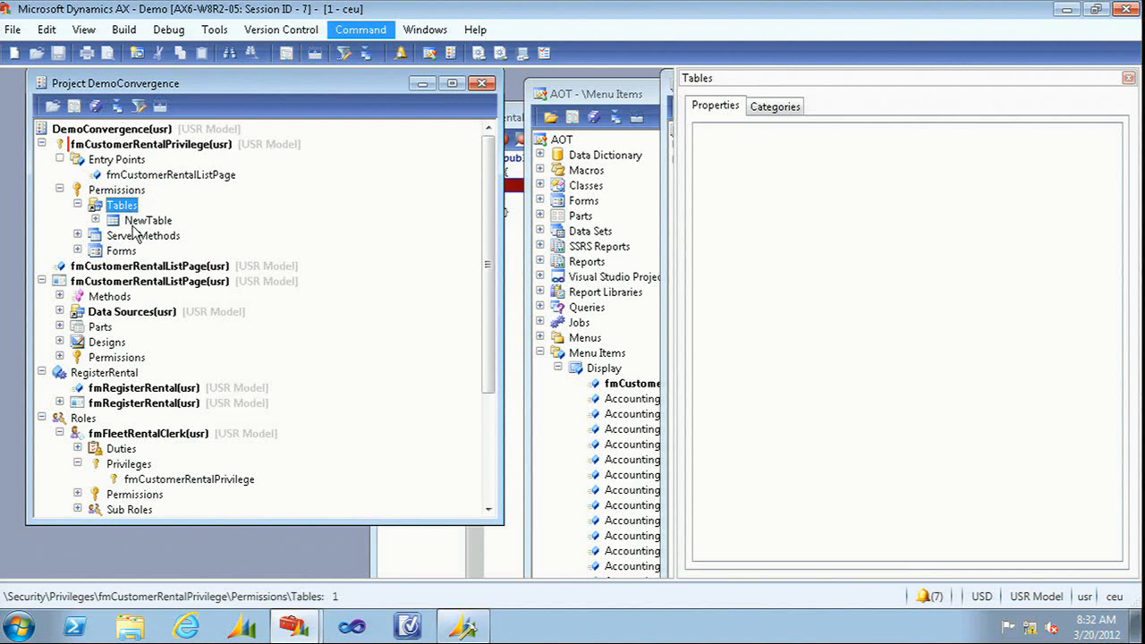
{"action": "left_click", "coordinate": [136, 223]}
{"action": "left_click", "coordinate": [995, 130]}
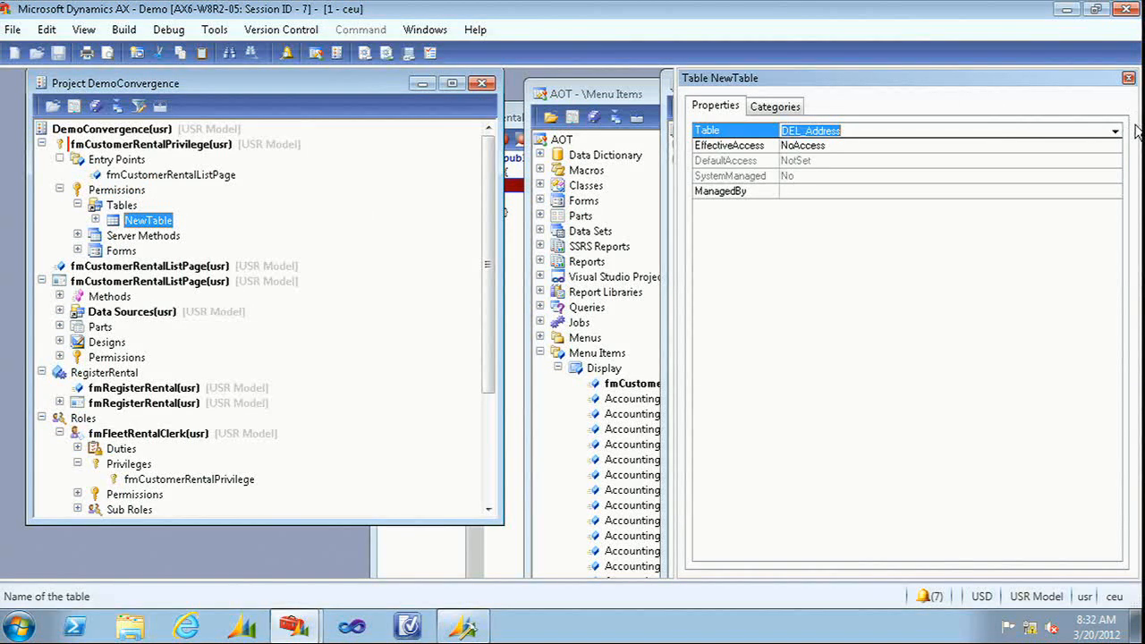
{"action": "type", "text": "fmrental"}
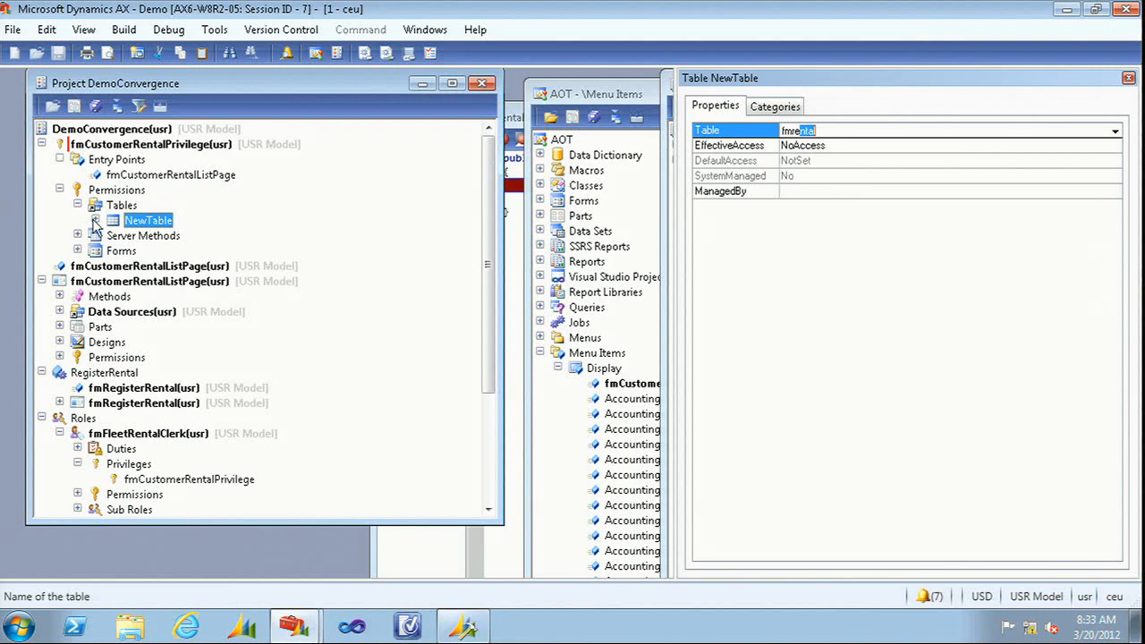
{"action": "left_click", "coordinate": [166, 227]}
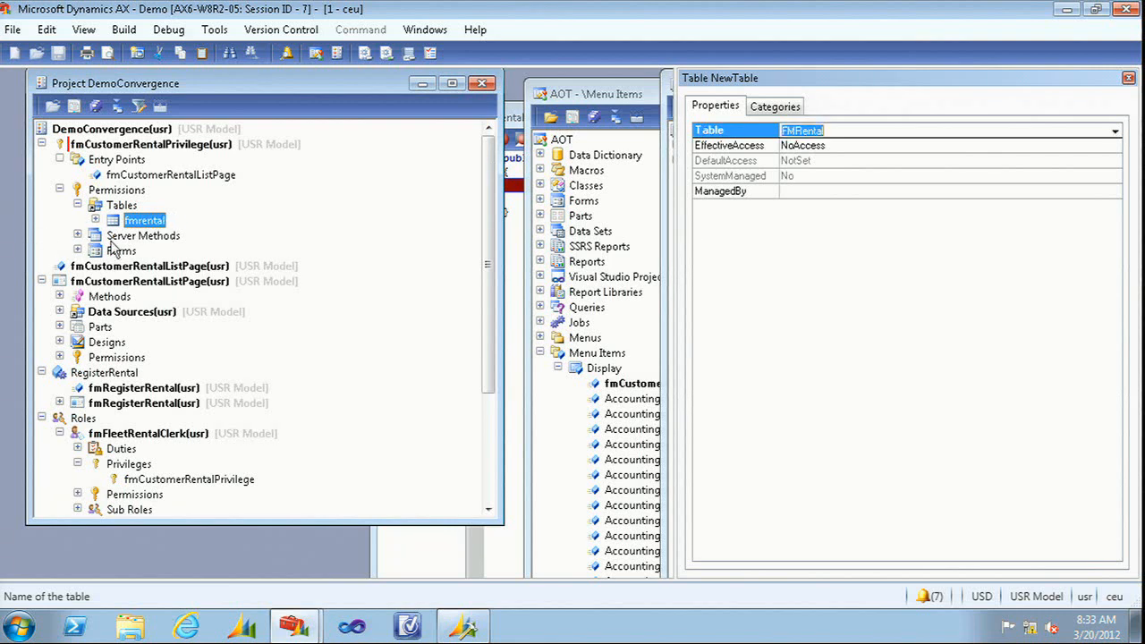
Add a new field permission under the fmrental table permission and assign it the Comments field
{"action": "left_click", "coordinate": [95, 220]}
{"action": "right_click", "coordinate": [148, 223]}
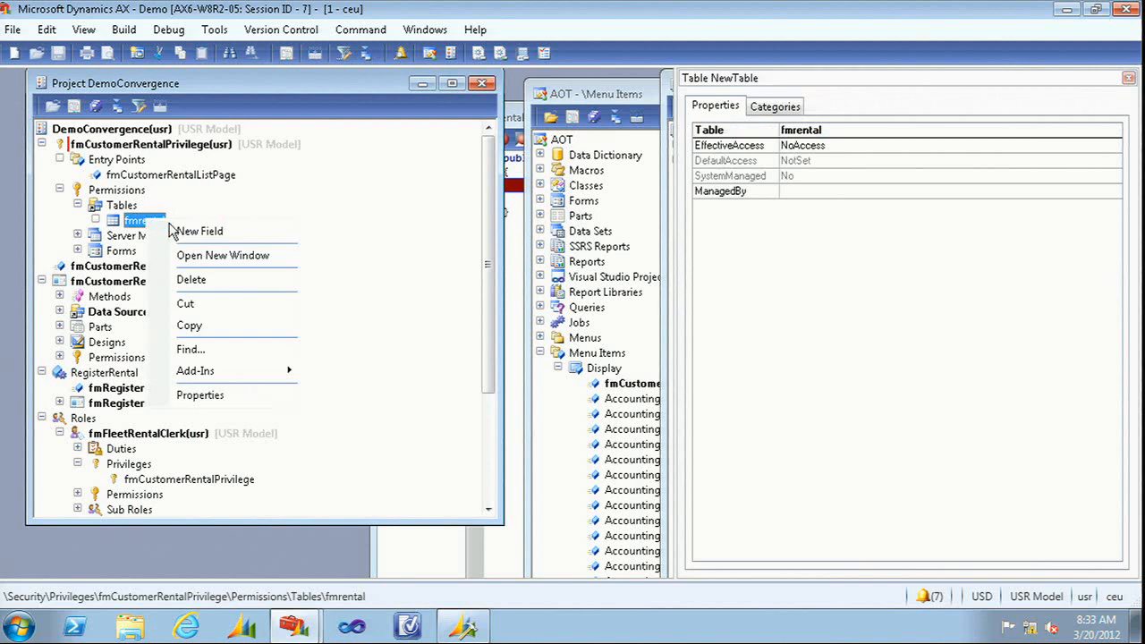
{"action": "left_click", "coordinate": [202, 230]}
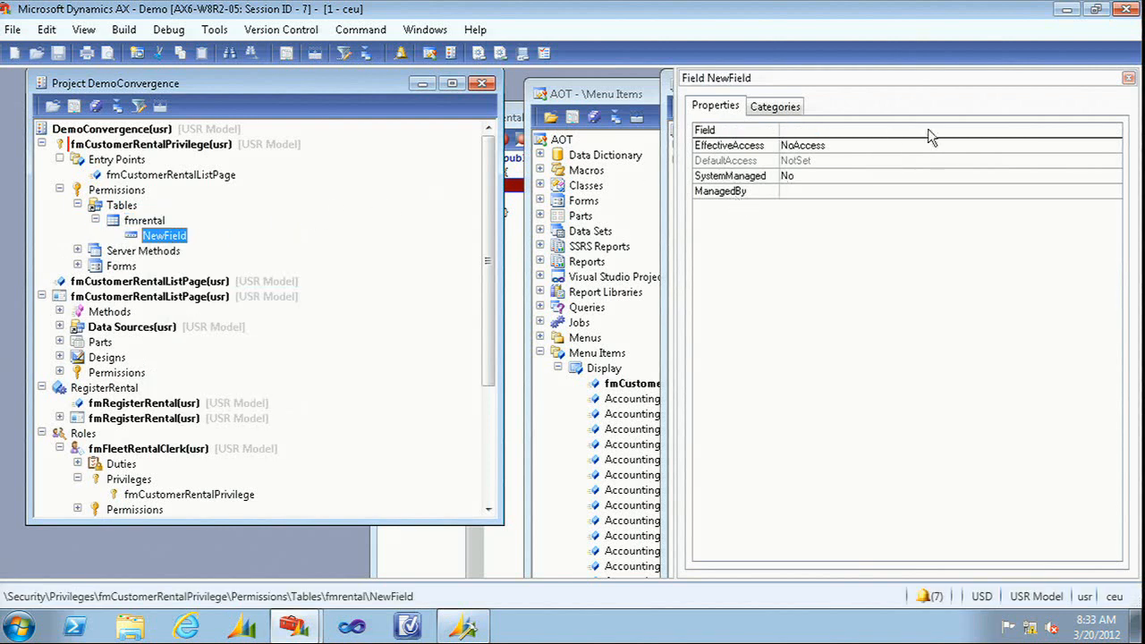
{"action": "left_click", "coordinate": [1012, 130]}
{"action": "left_click", "coordinate": [1114, 132]}
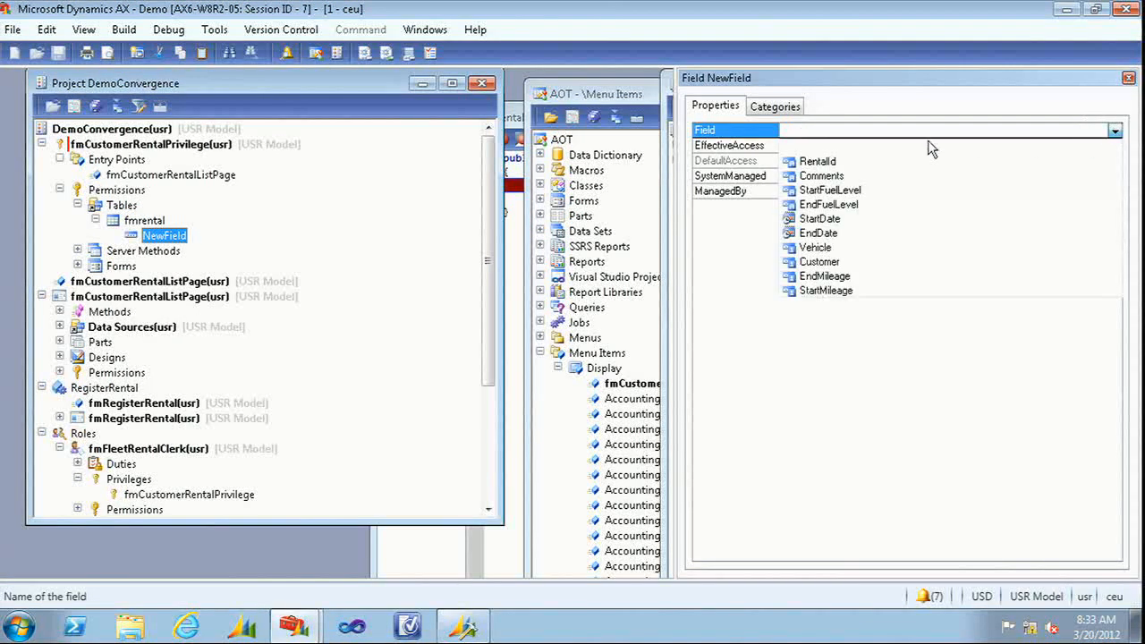
{"action": "left_click", "coordinate": [836, 174]}
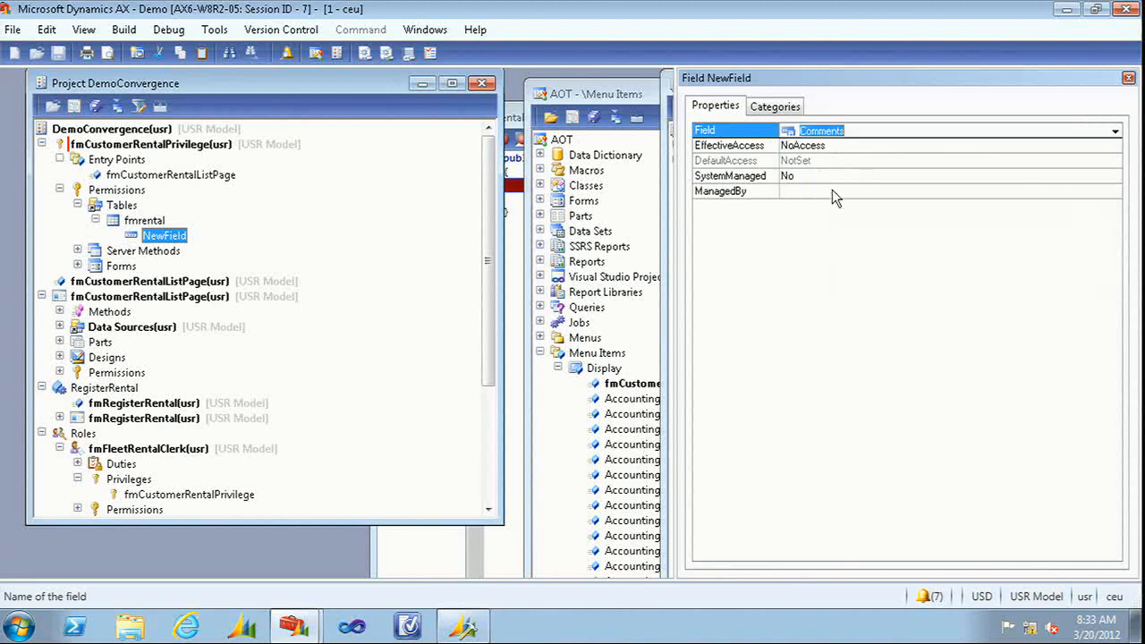
{"action": "left_click", "coordinate": [157, 231]}
{"action": "left_click", "coordinate": [168, 237]}
Set the EffectiveAccess of the Comments field permission to Read, and save and compile the changed privilege
{"action": "left_click", "coordinate": [934, 146]}
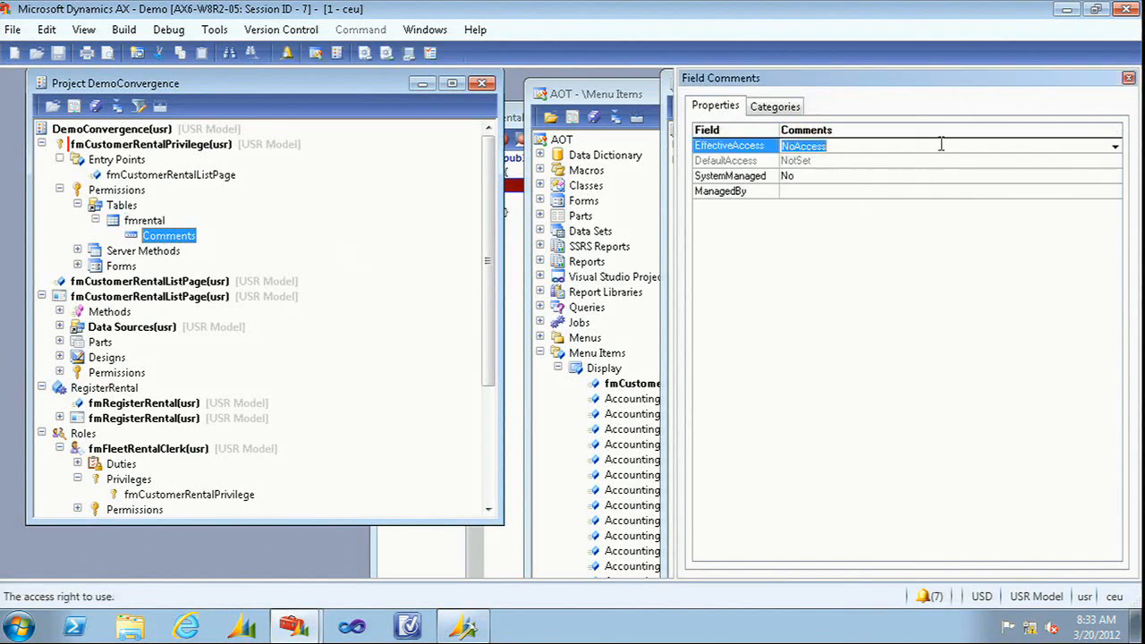
{"action": "left_click", "coordinate": [1114, 146]}
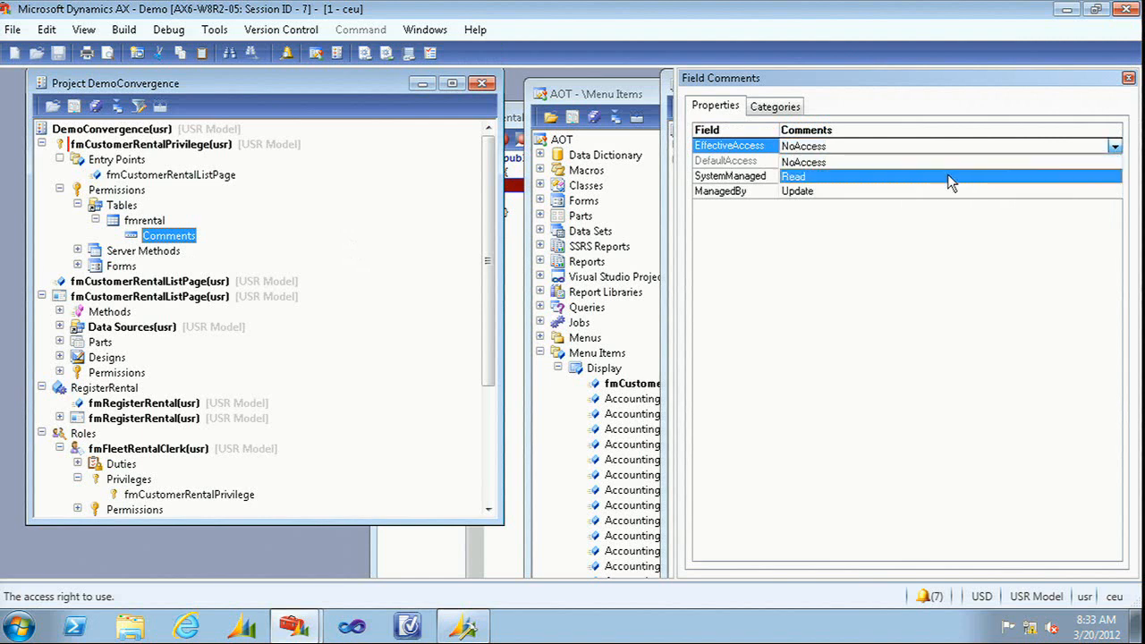
{"action": "left_click", "coordinate": [950, 175]}
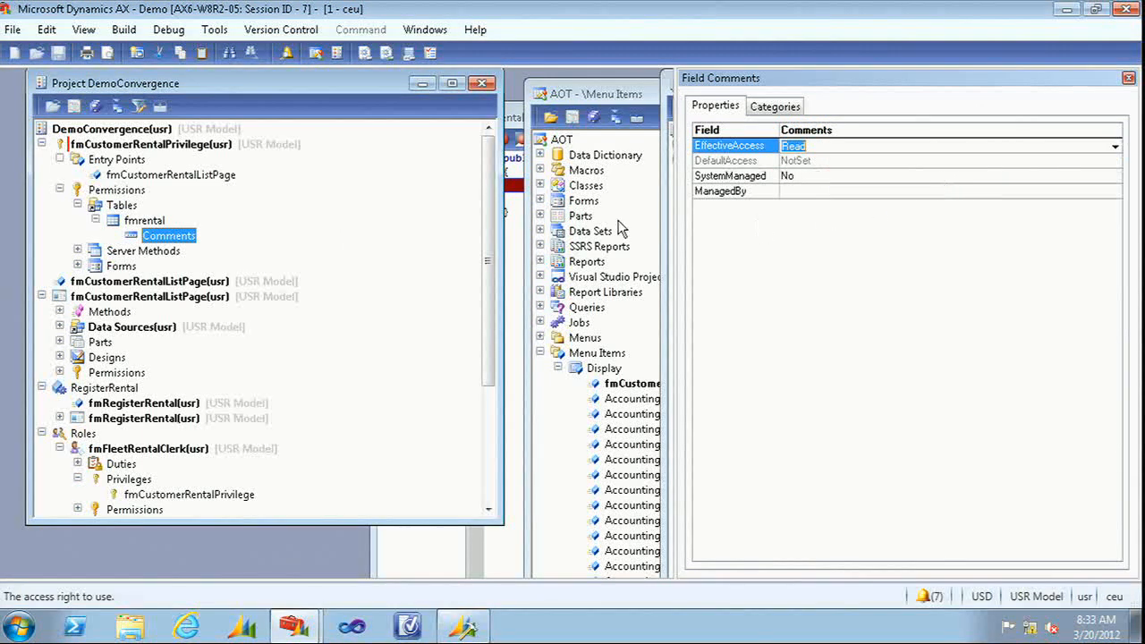
{"action": "left_click", "coordinate": [96, 108]}
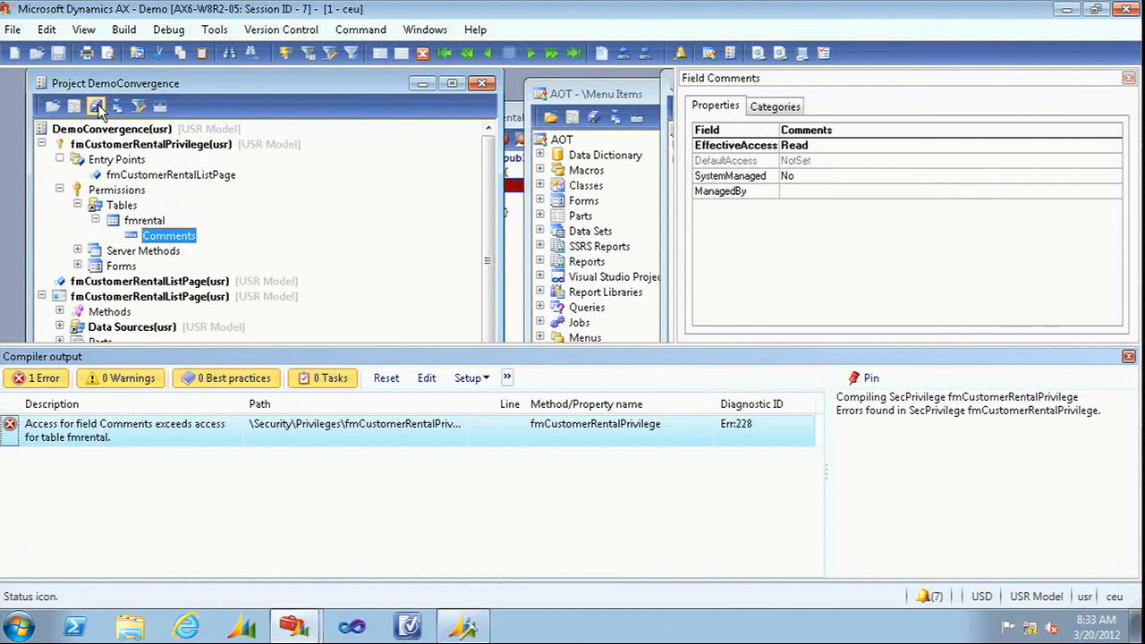